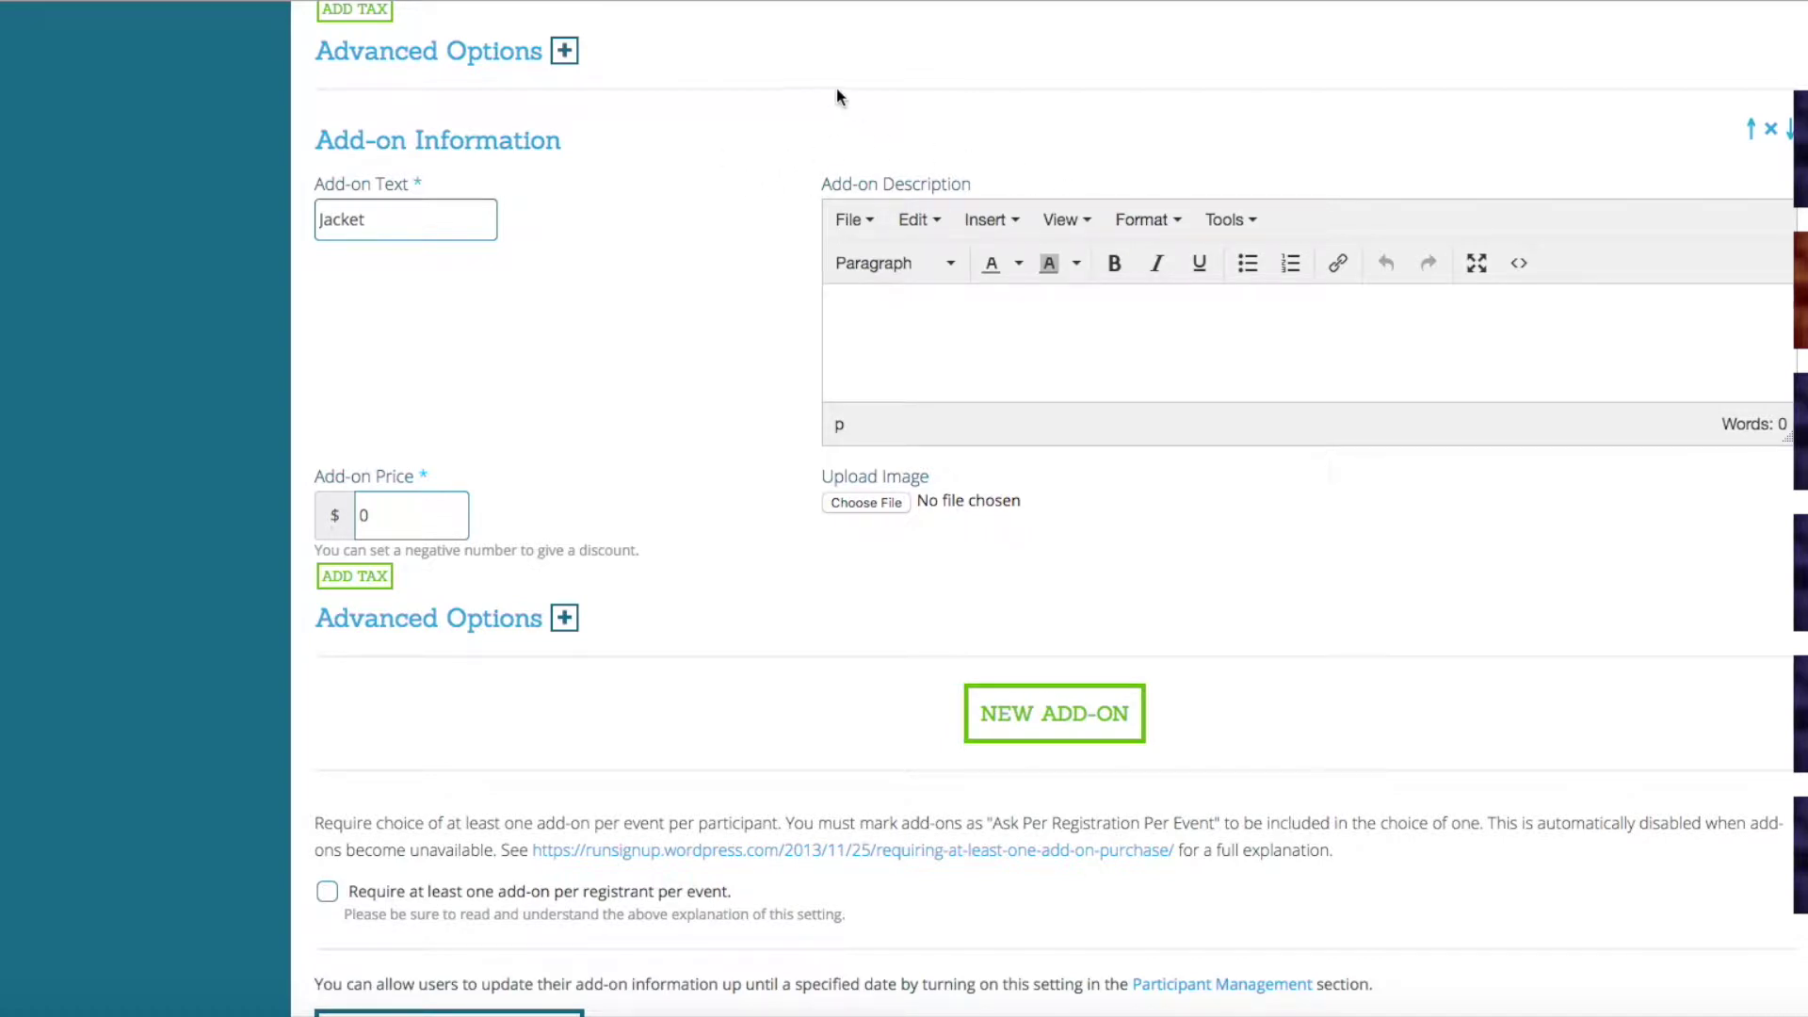
Write the Jacket add-on's description: "This jacket is a jacket, and it looks like a jacket. It's very jacket-like.".
{"action": "left_click", "coordinate": [1118, 327]}
{"action": "type", "text": "This jacket is a jacke"}
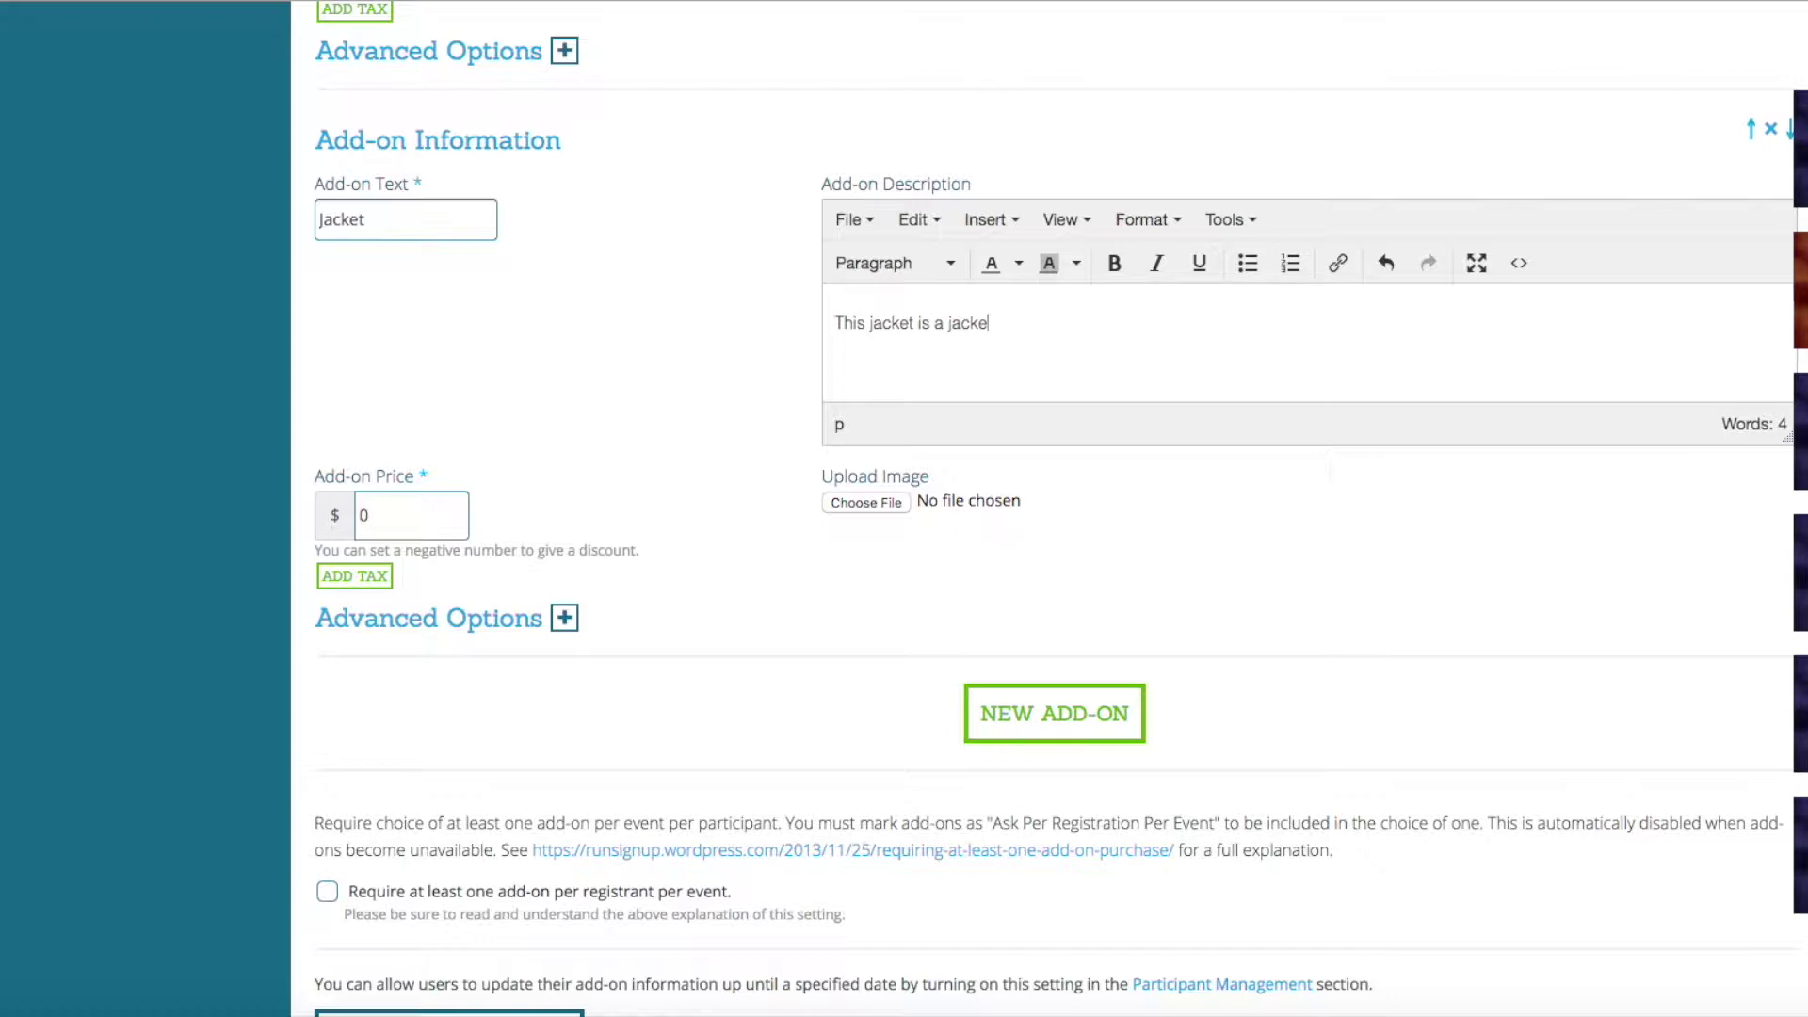
{"action": "type", "text": "t, and it looks like a jacket"}
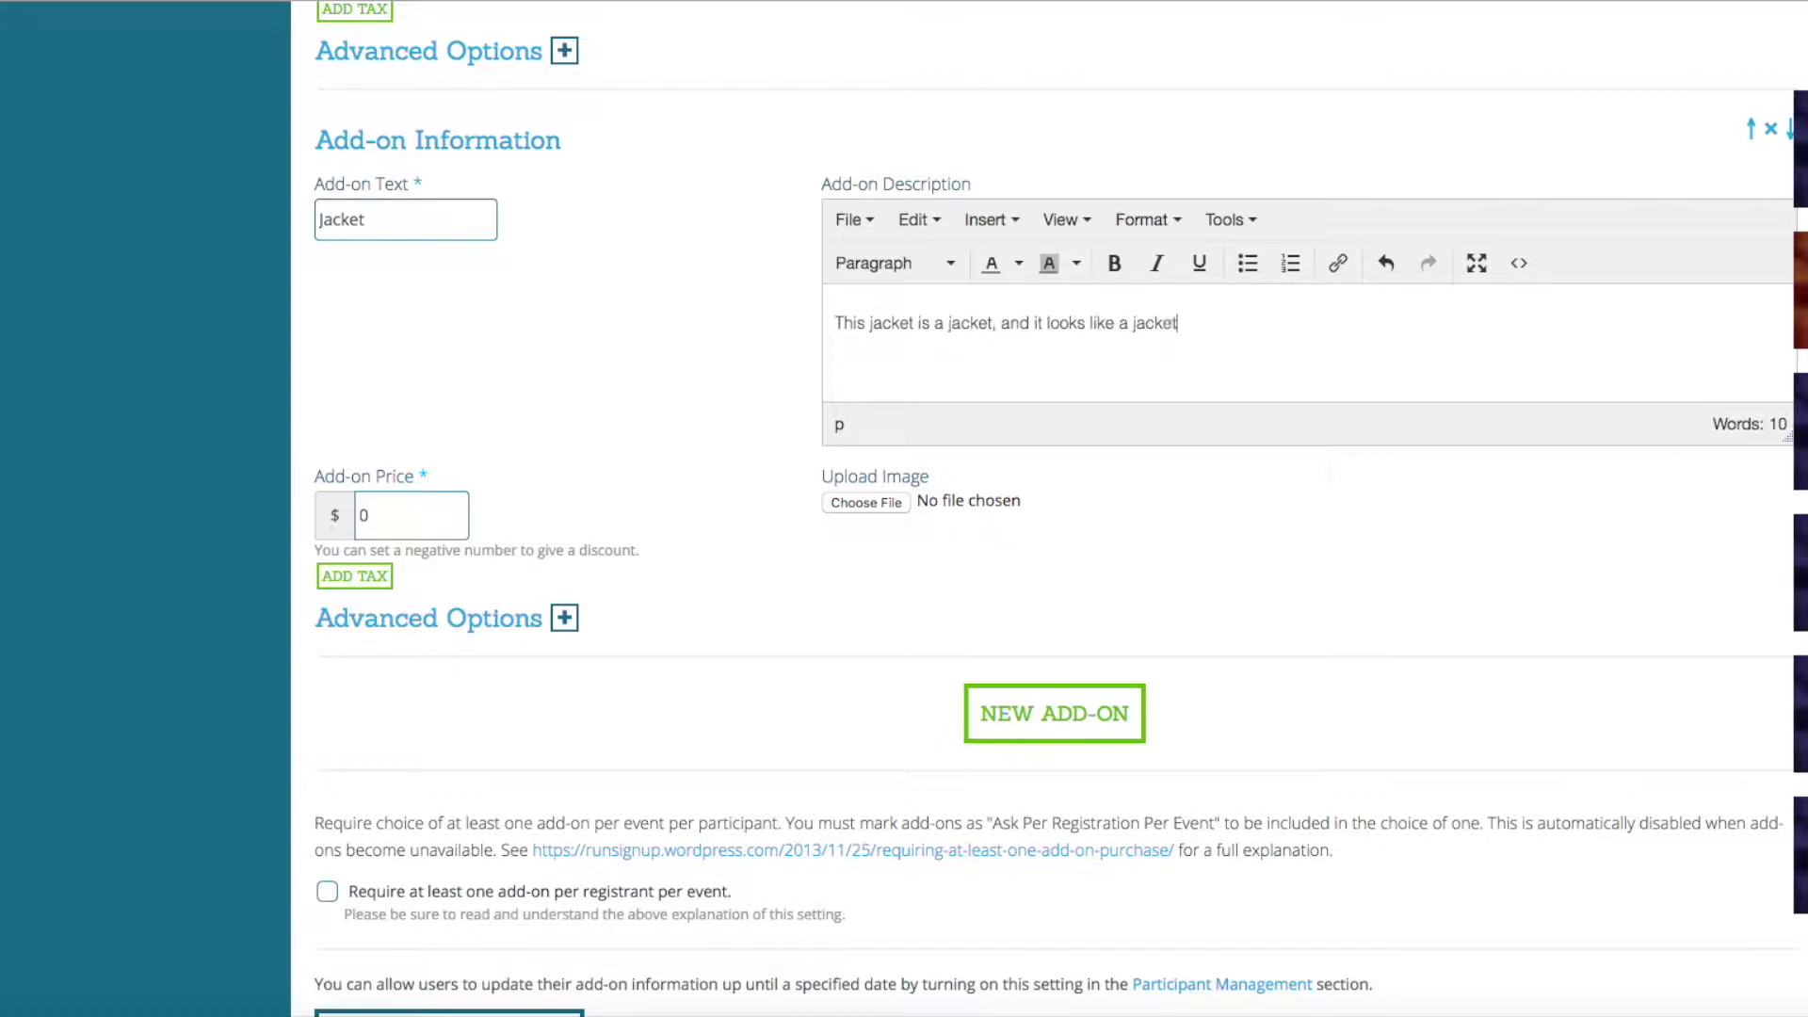
{"action": "type", "text": ".  It's very jacket-like."}
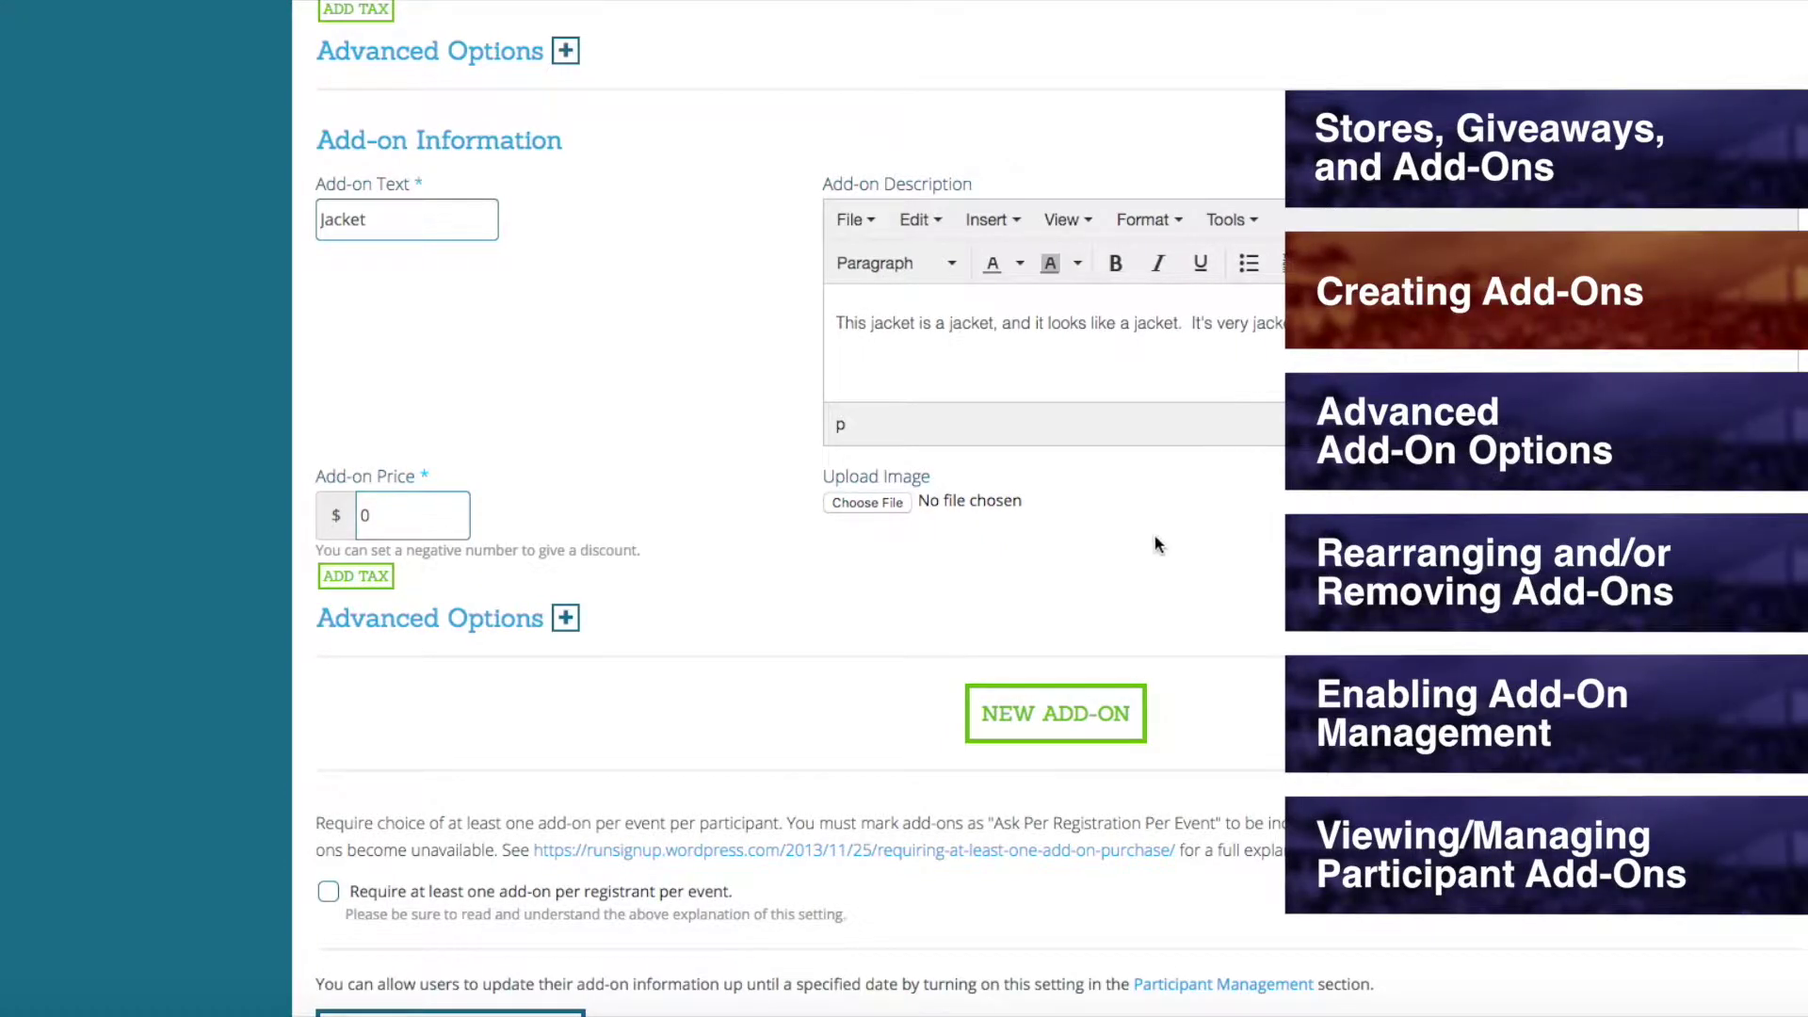
Set the Jacket add-on's price to 10.00.
{"action": "scroll", "coordinate": [1153, 537], "scroll_direction": "down", "scroll_amount": 3}
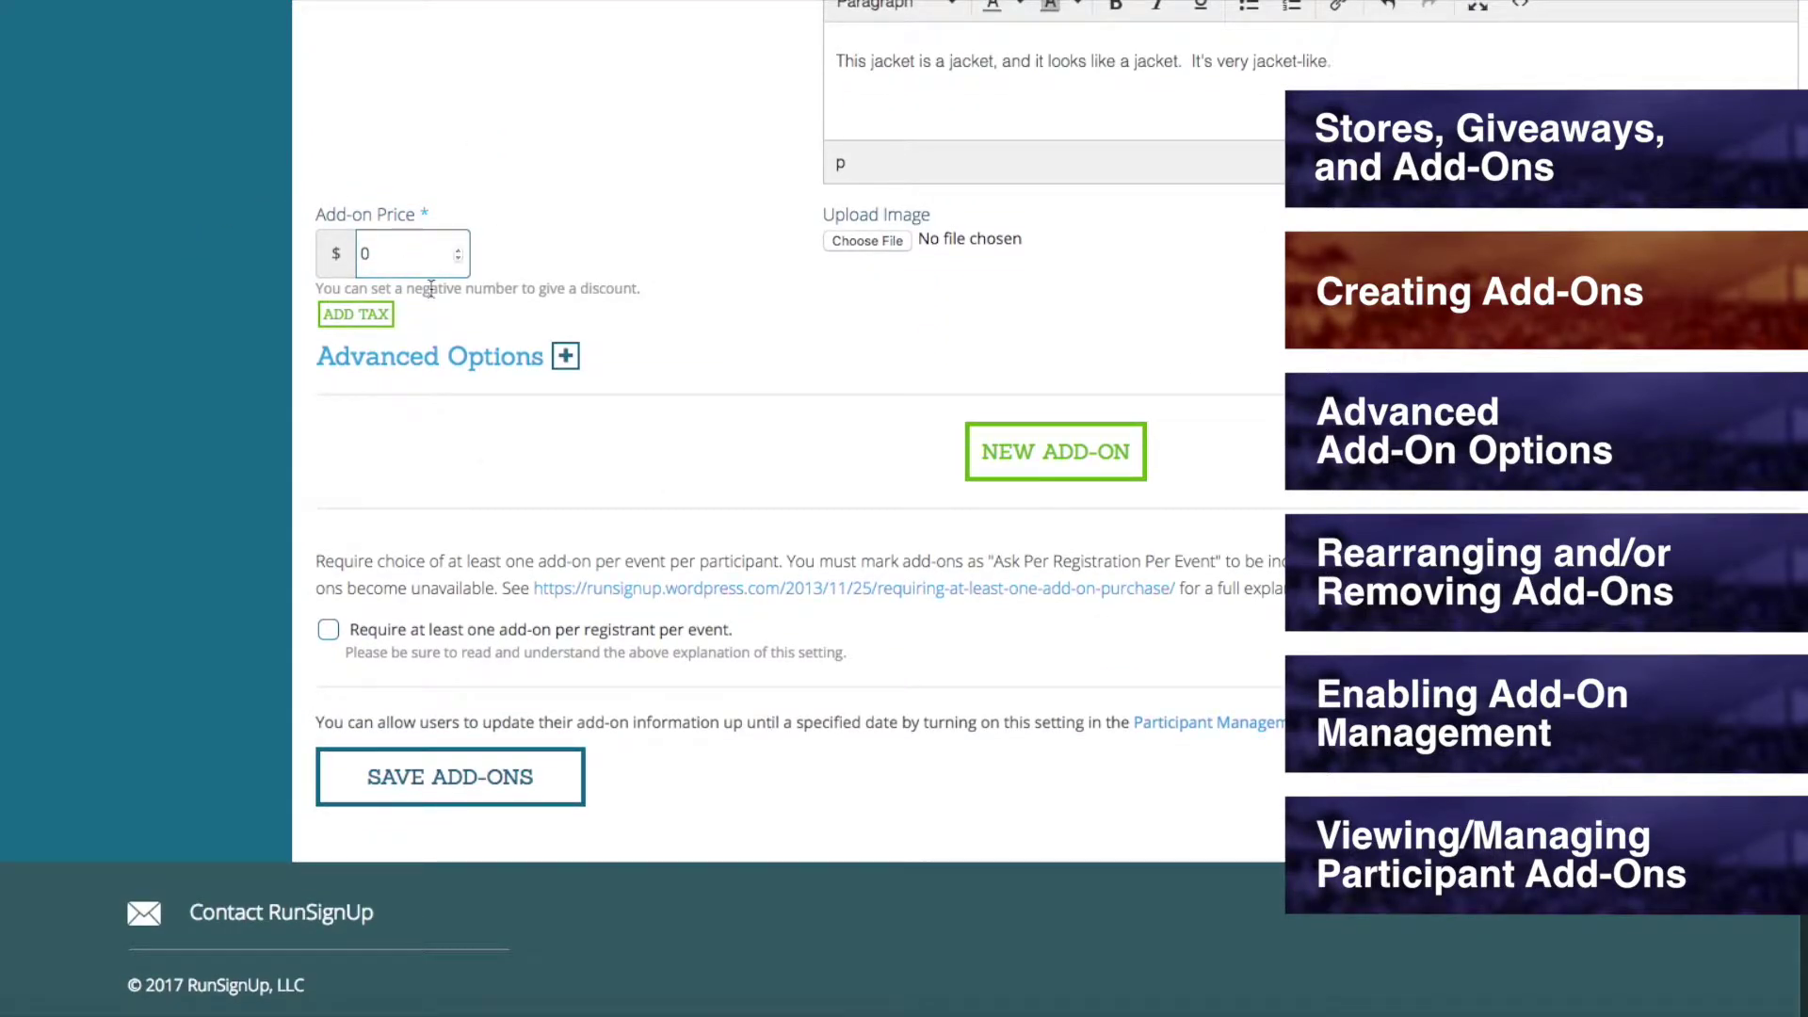
{"action": "double_click", "coordinate": [450, 253]}
{"action": "type", "text": "10.00"}
Try a negative Jacket price of -10.00 as a discount and restore it to 10.00.
{"action": "left_click", "coordinate": [358, 259]}
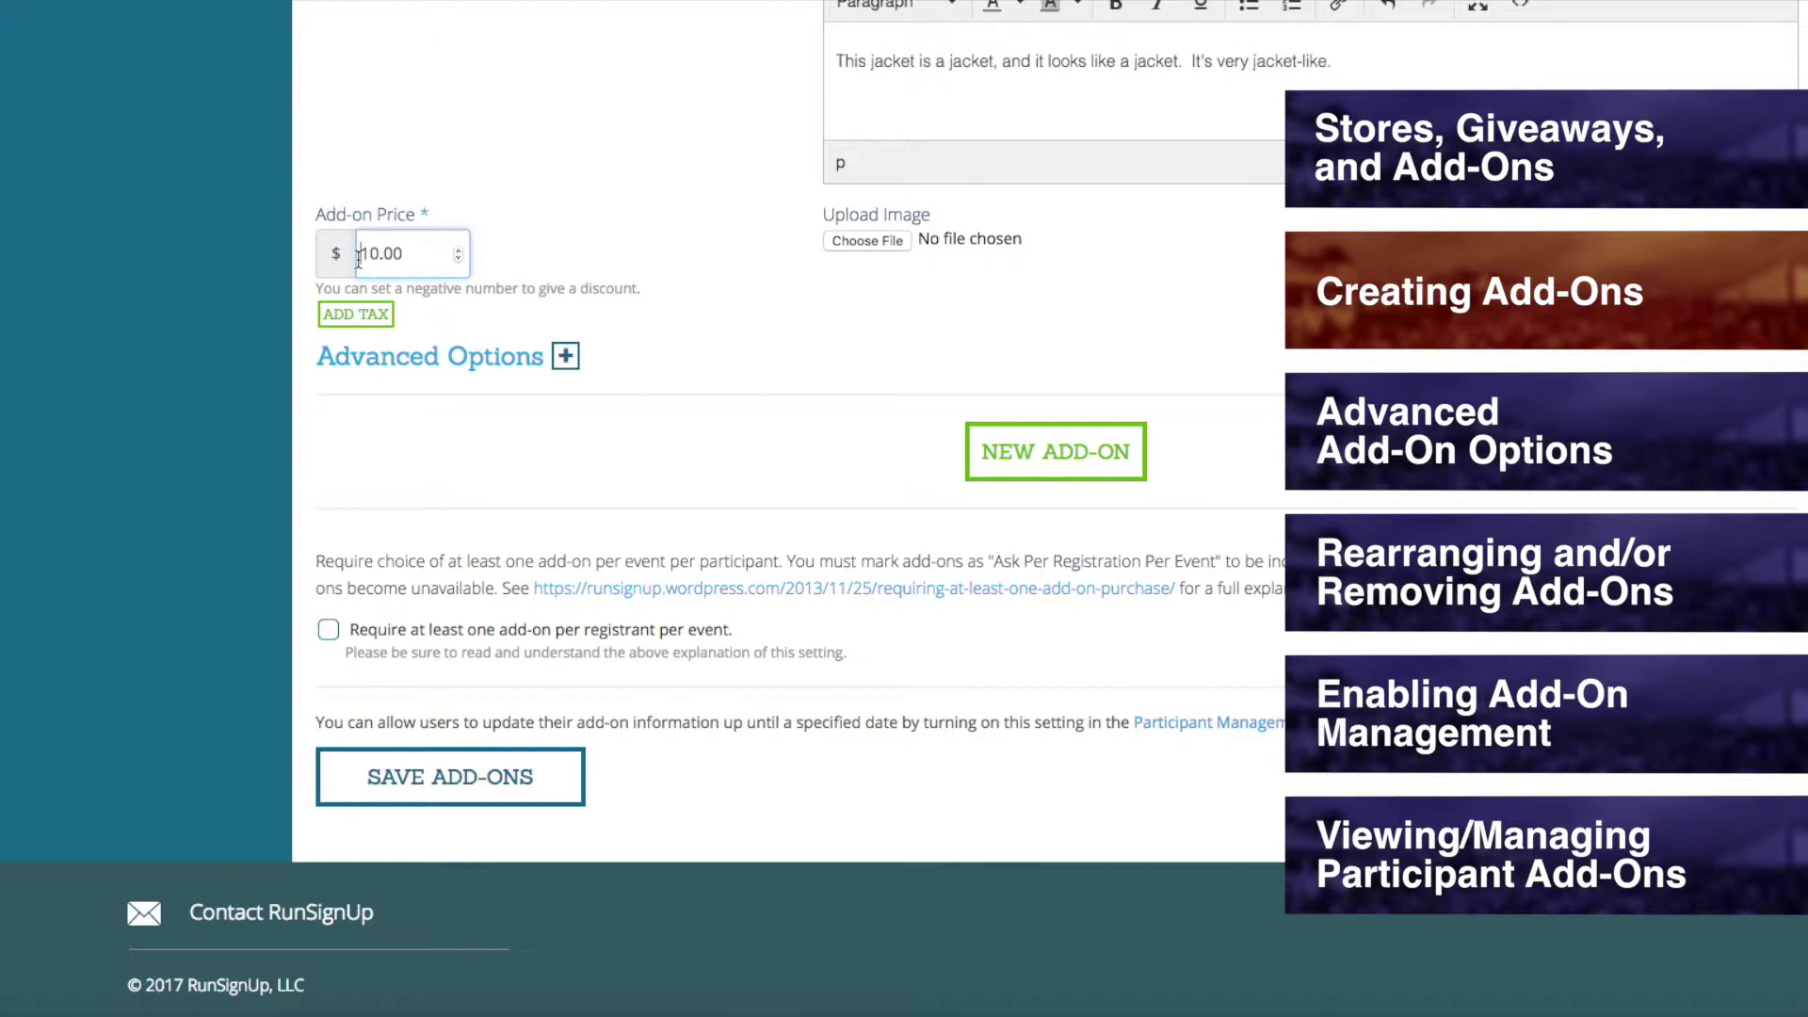
{"action": "type", "text": "-"}
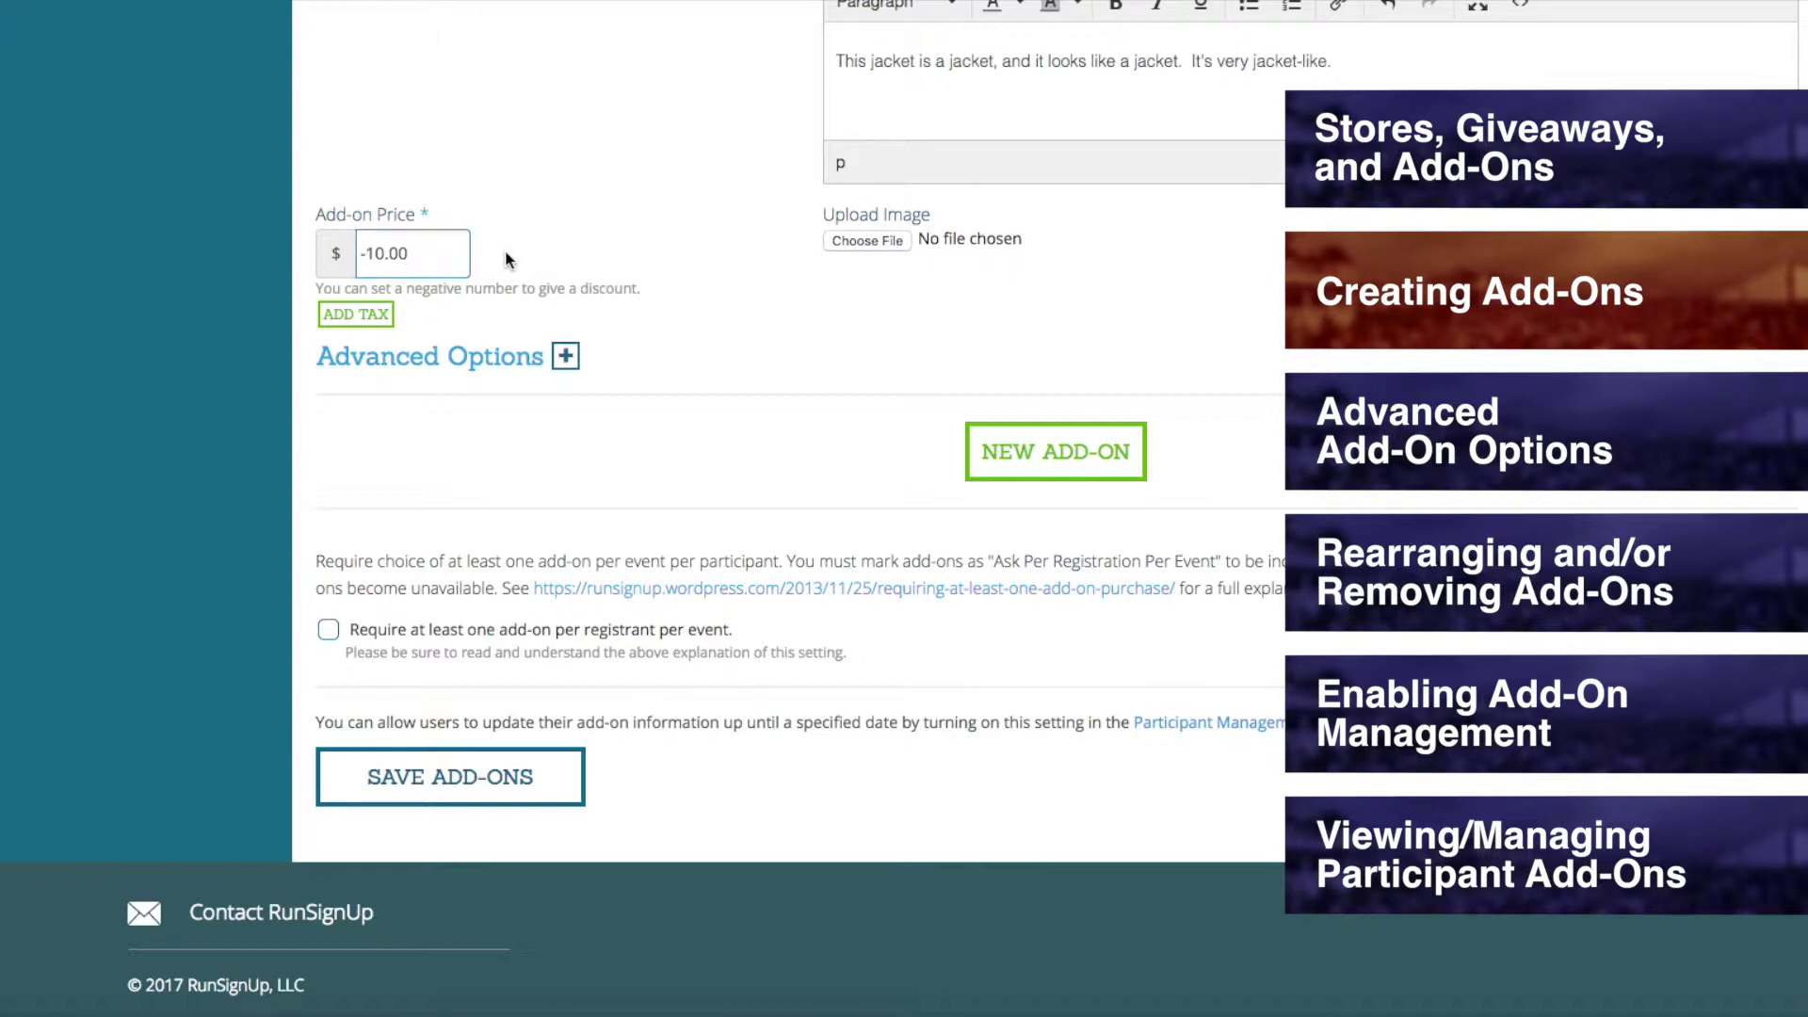
{"action": "left_click", "coordinate": [375, 253]}
{"action": "left_click", "coordinate": [363, 253]}
{"action": "key", "text": "BackSpace"}
Add a 7% tax to the Jacket add-on's price.
{"action": "left_click", "coordinate": [356, 315]}
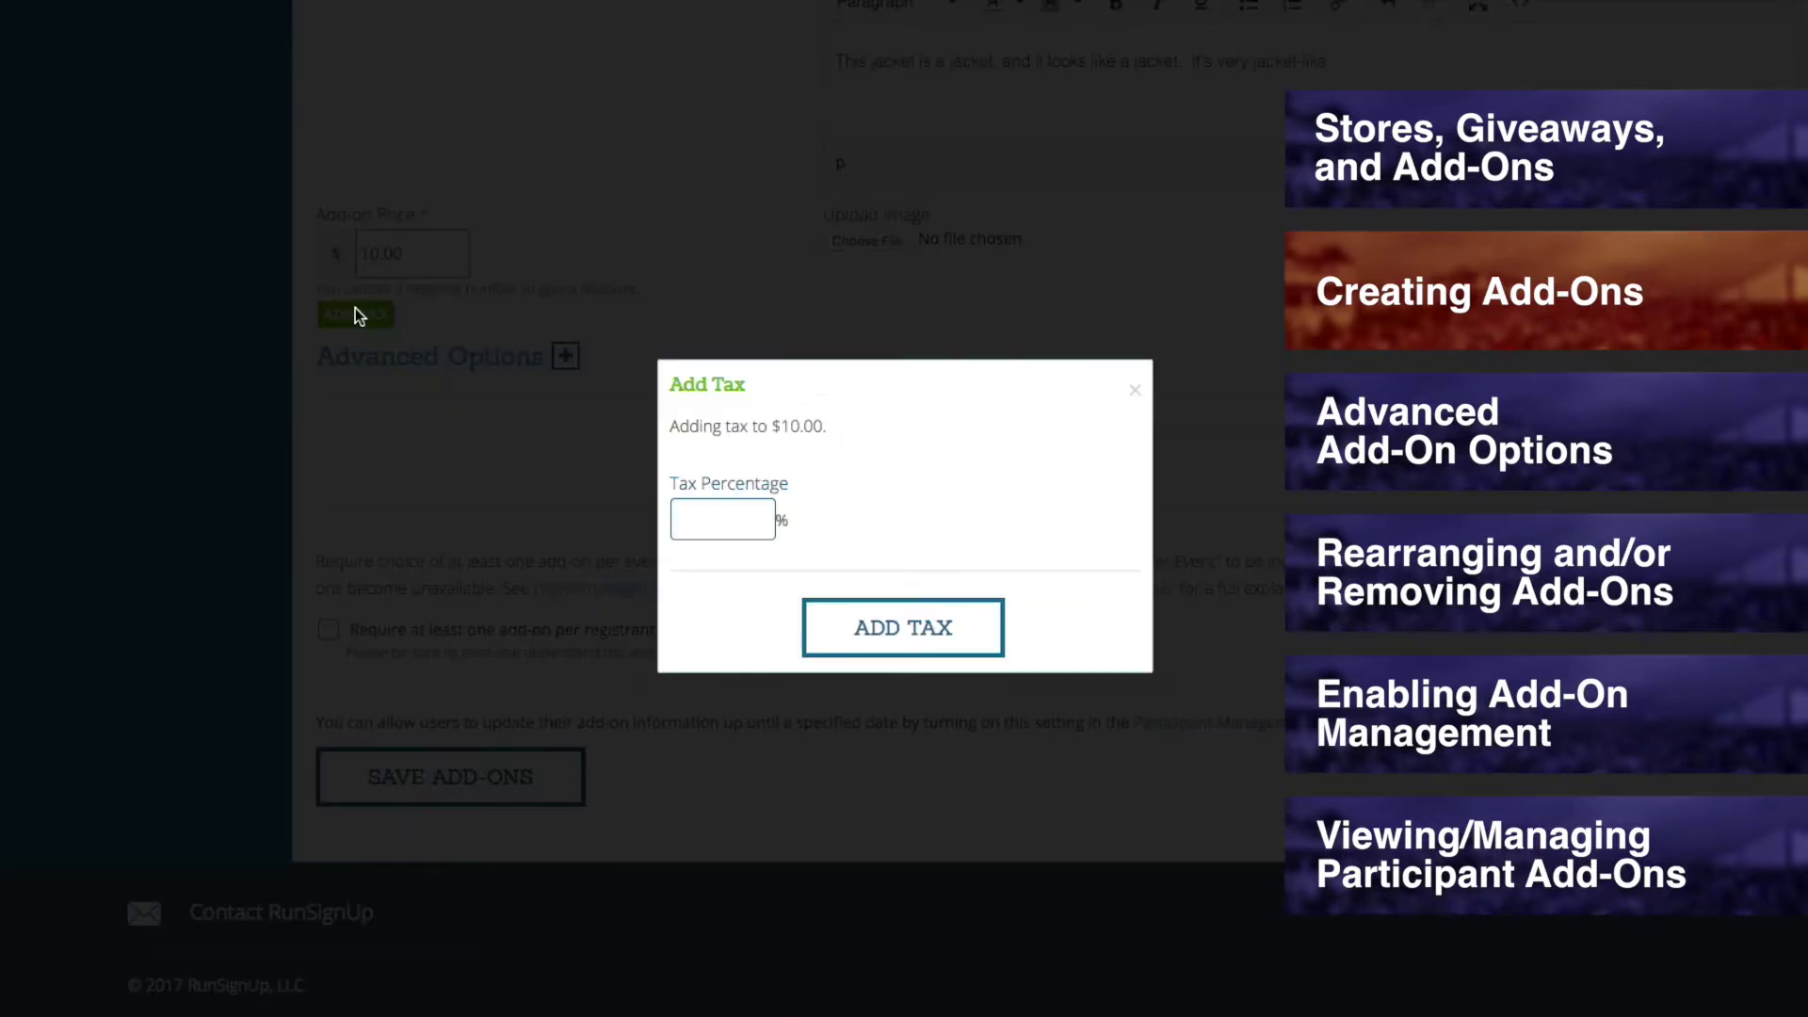
{"action": "left_click", "coordinate": [725, 513]}
{"action": "type", "text": "7"}
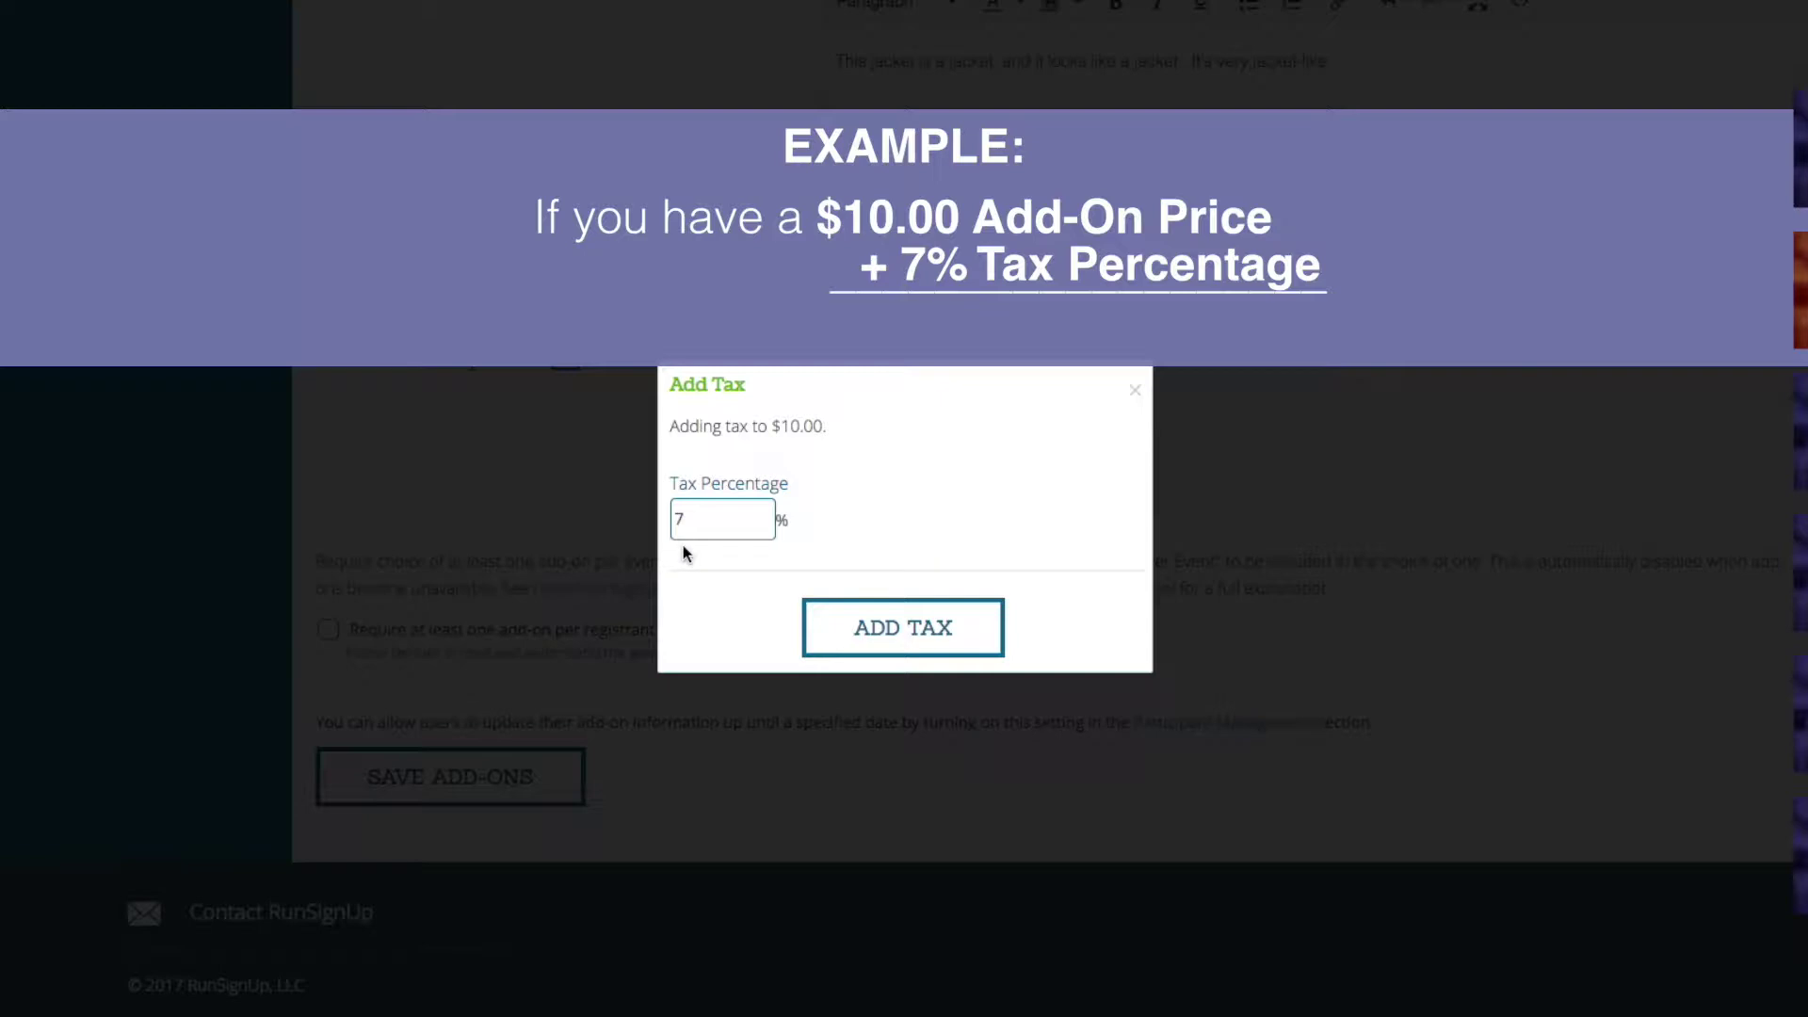
{"action": "left_click", "coordinate": [906, 630]}
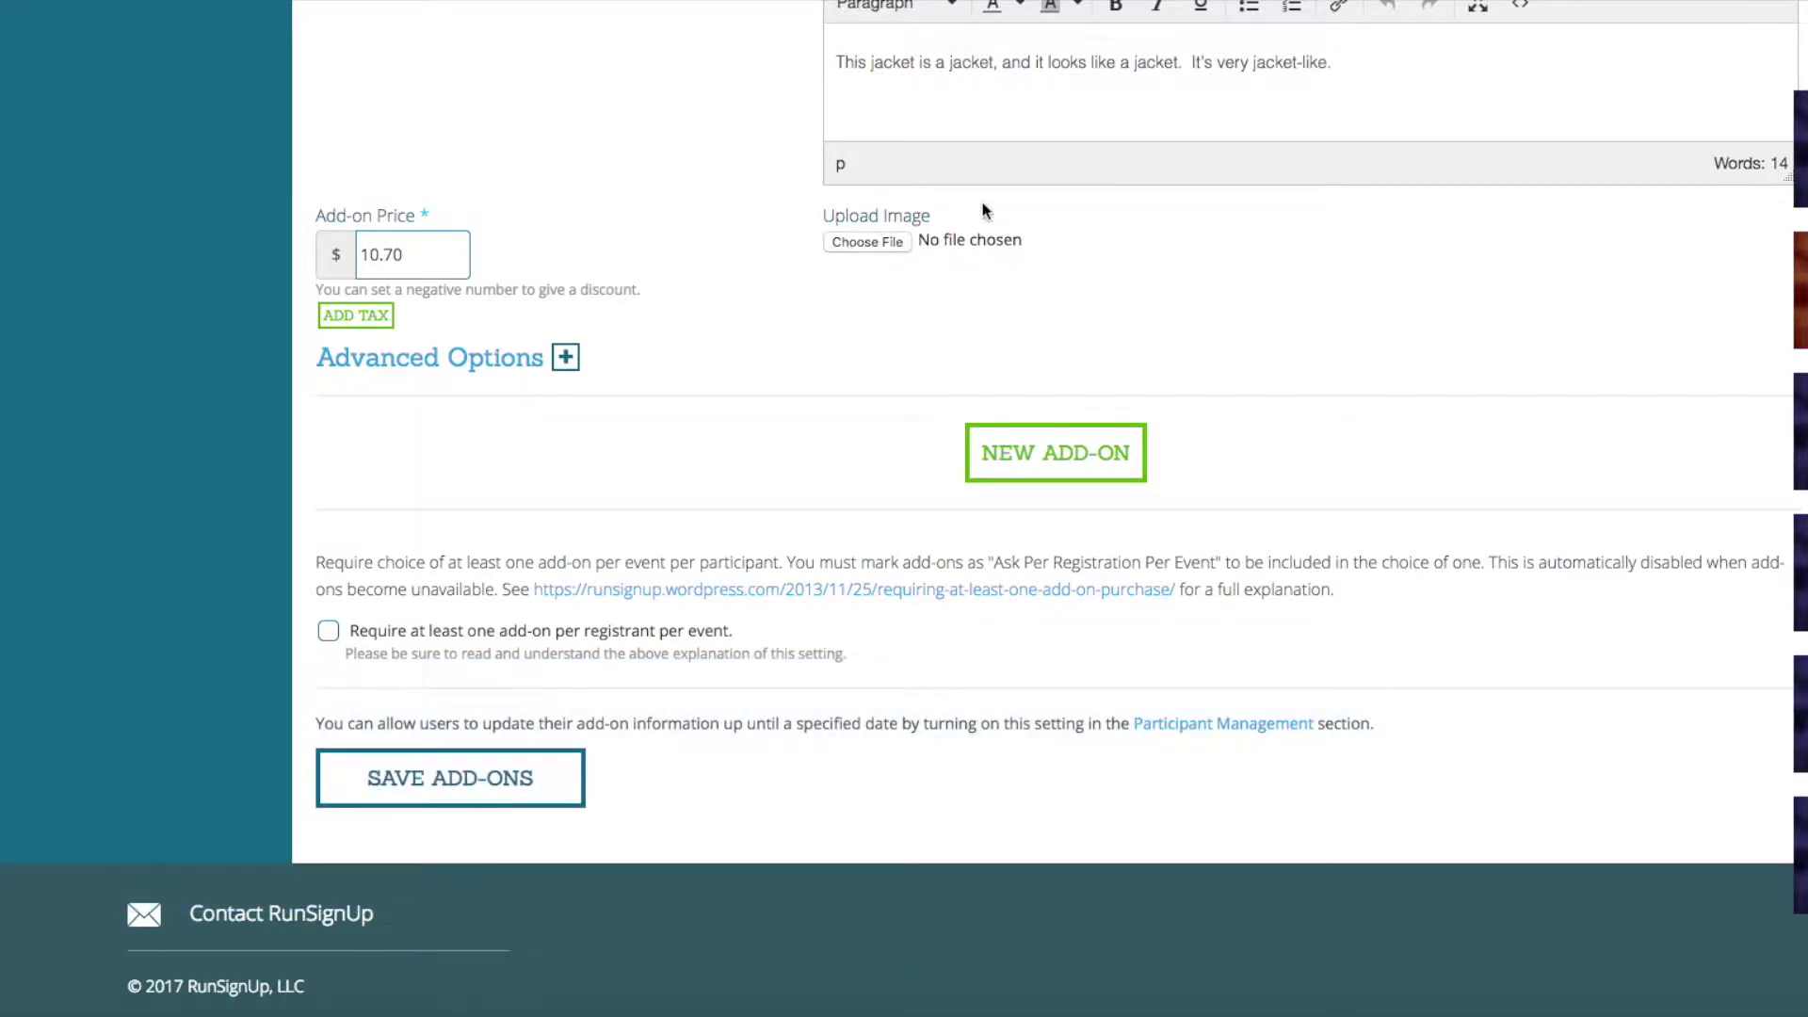
{"action": "left_click", "coordinate": [867, 242]}
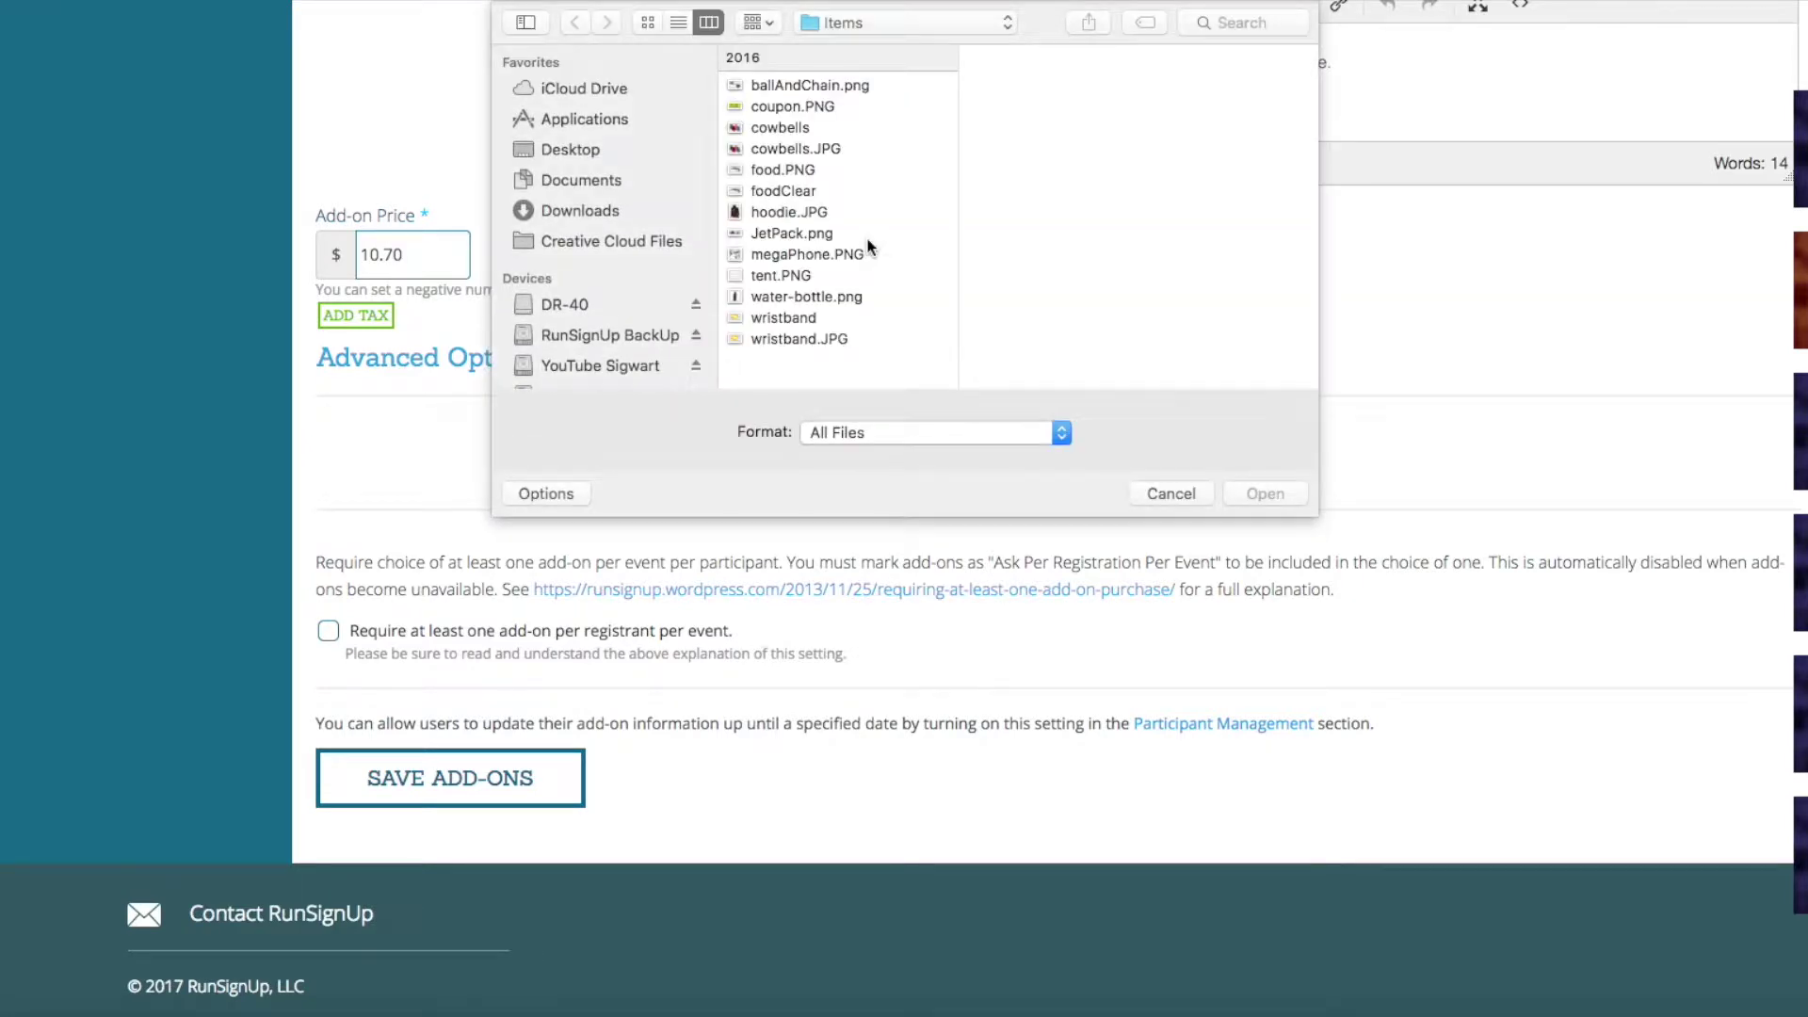
{"action": "left_click", "coordinate": [789, 192]}
{"action": "left_click", "coordinate": [787, 282]}
{"action": "left_click", "coordinate": [1166, 491]}
Save the race's add-ons with the new Jacket entry.
{"action": "scroll", "coordinate": [1139, 325], "scroll_direction": "up", "scroll_amount": 5}
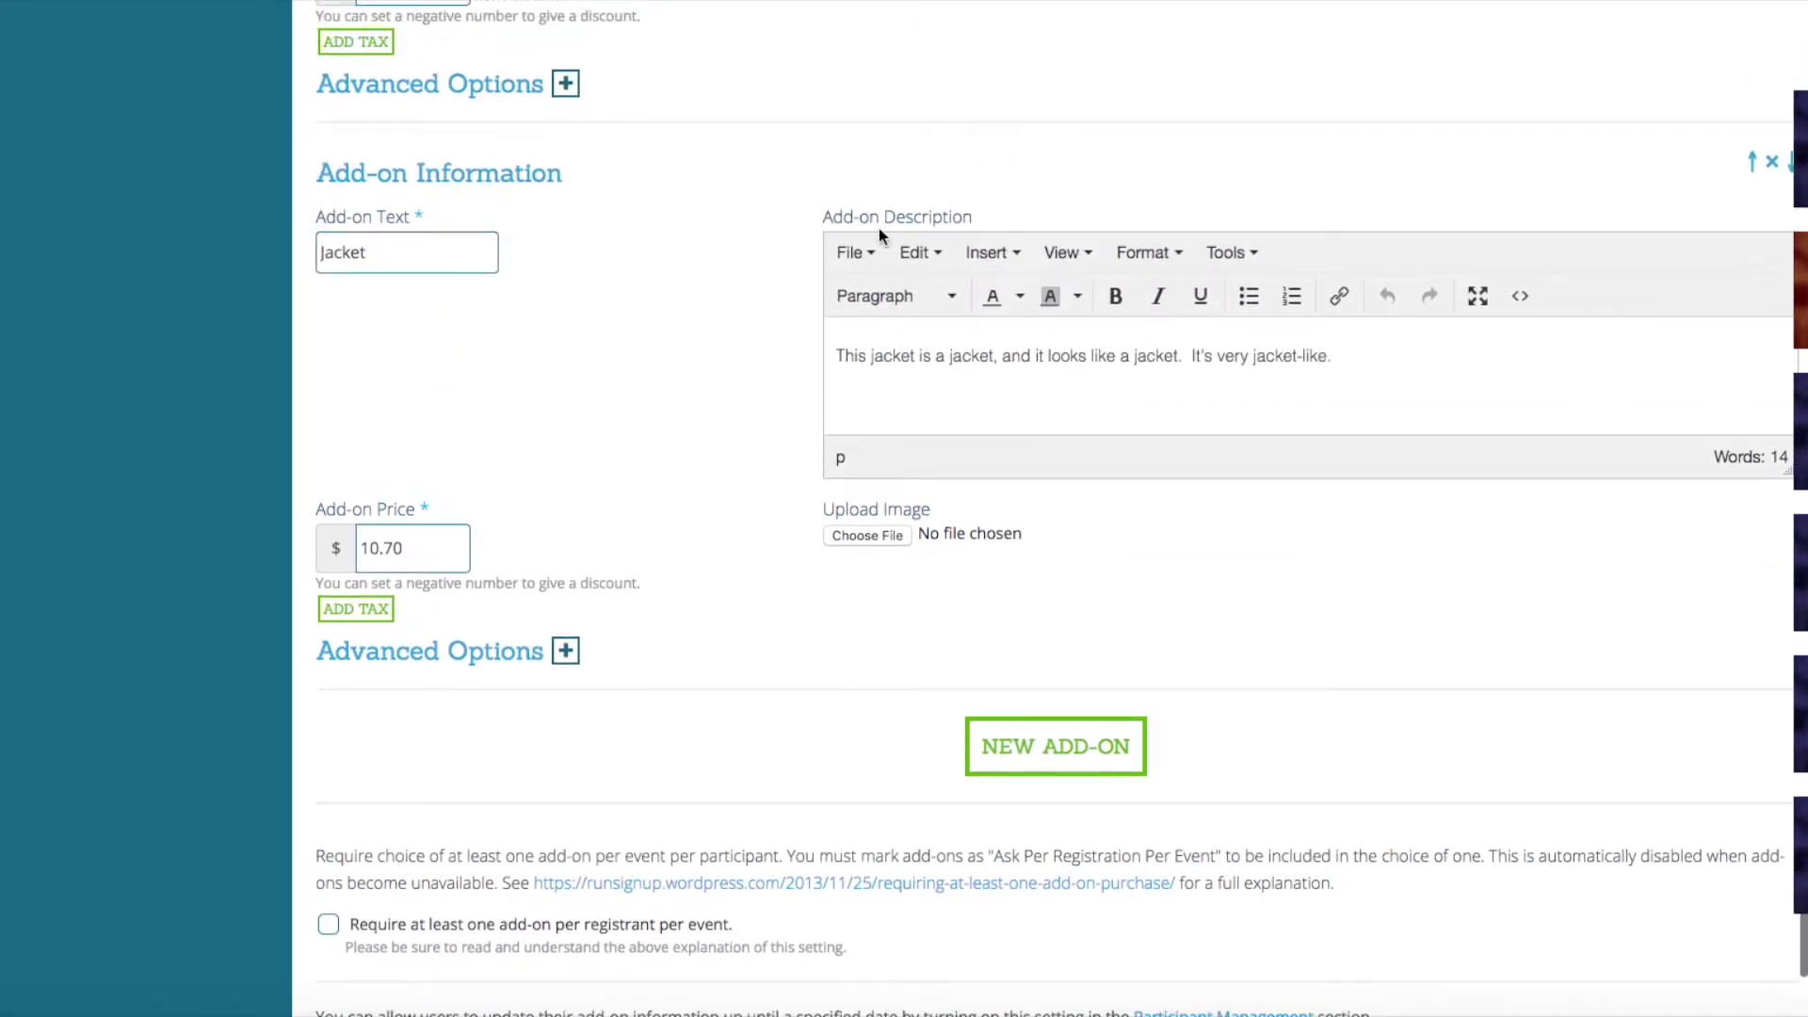
{"action": "scroll", "coordinate": [773, 339], "scroll_direction": "down", "scroll_amount": 5}
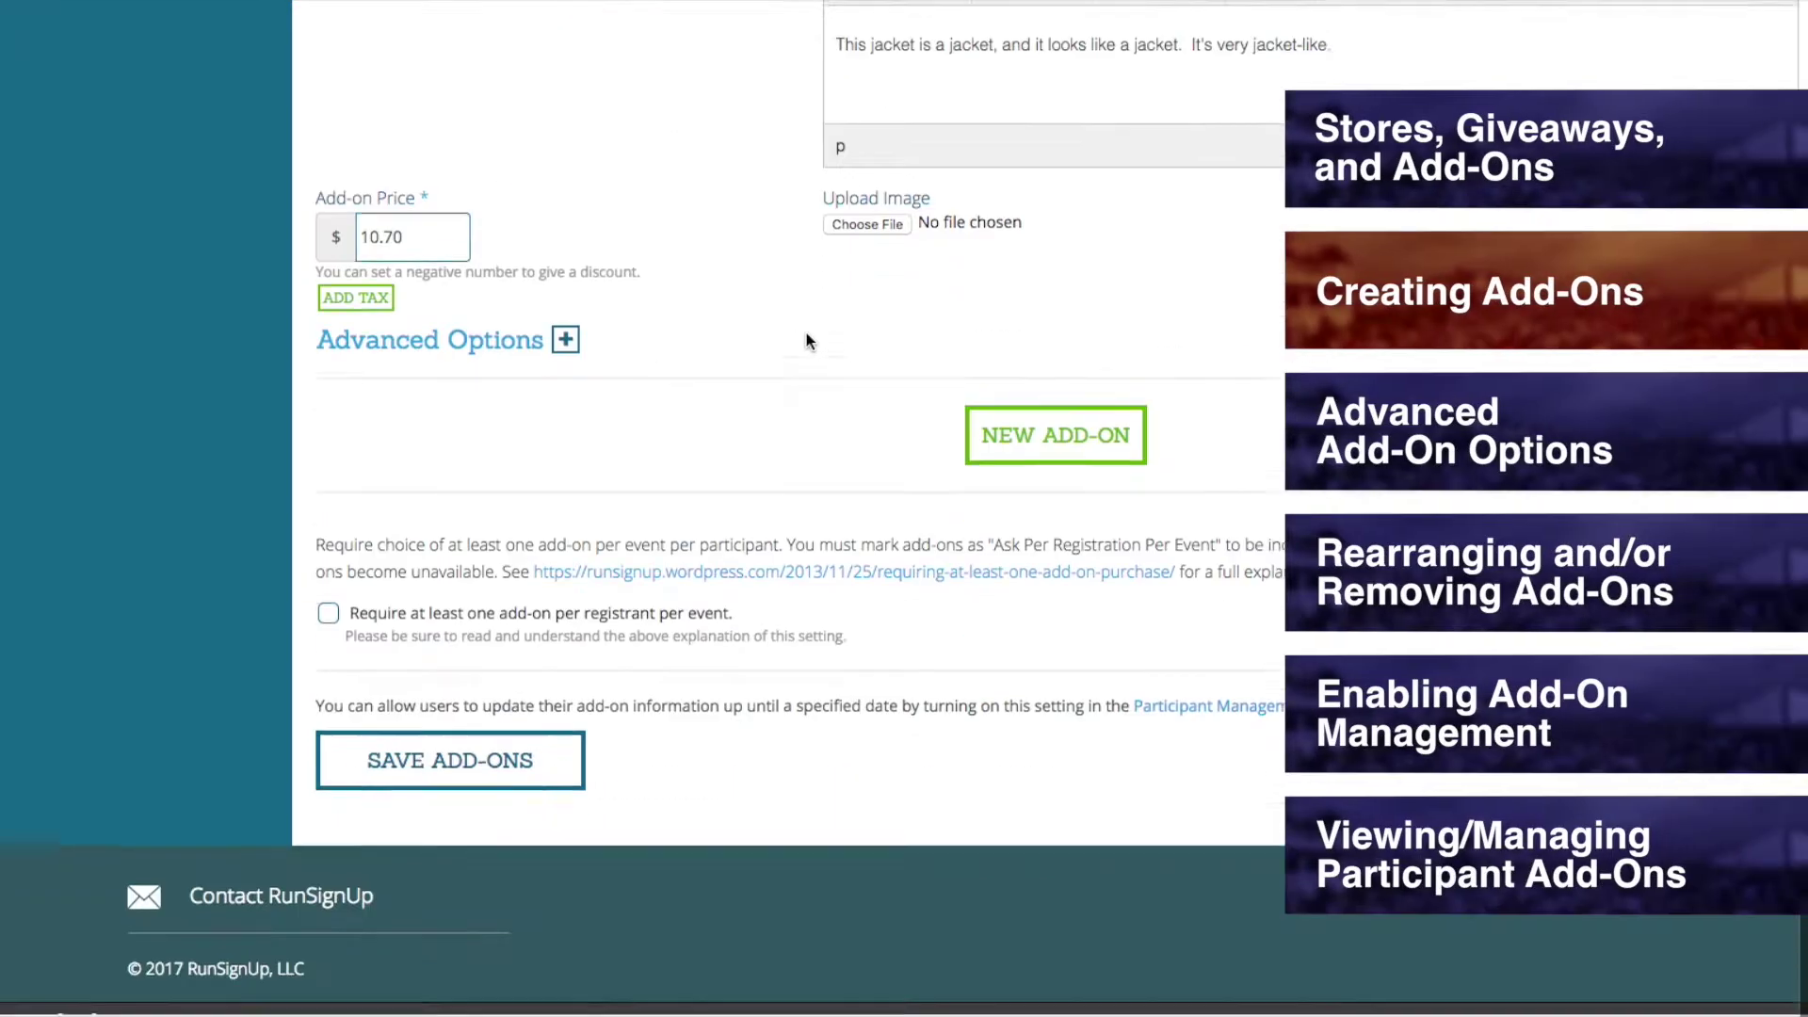
{"action": "left_click", "coordinate": [476, 778]}
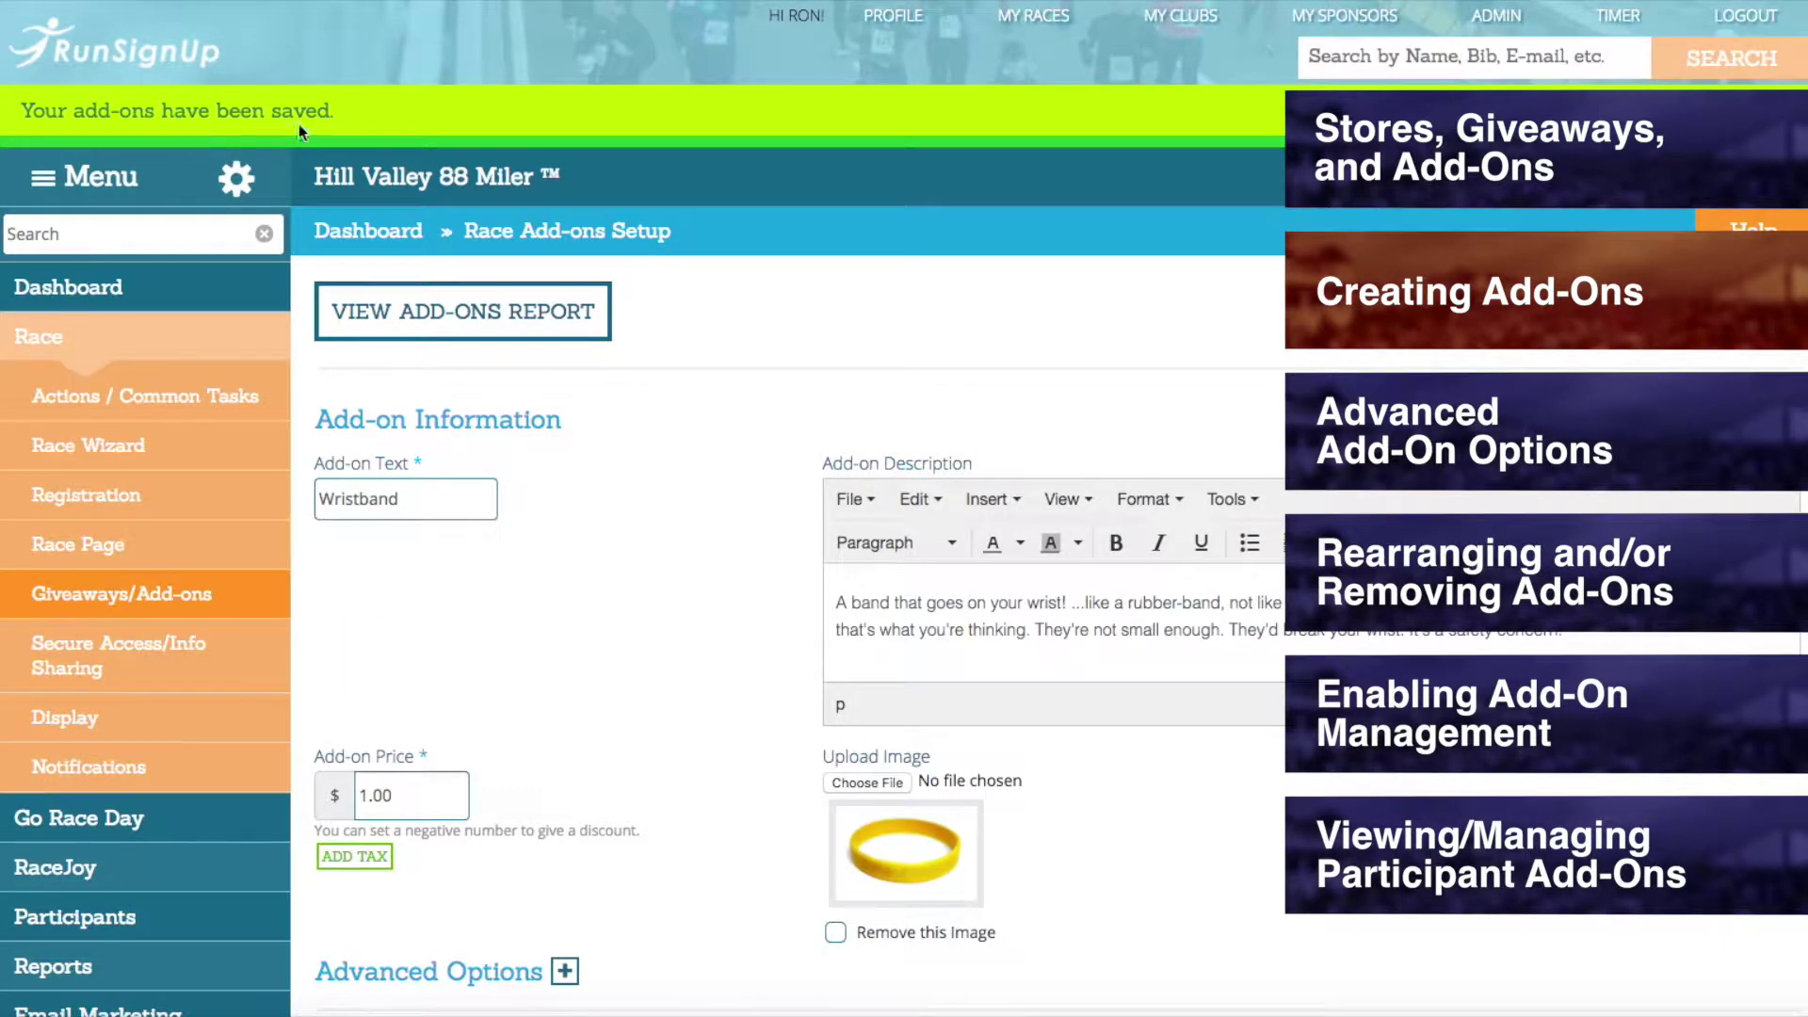
Expand the Jacket add-on's advanced options and set its strikethrough price to 18.00.
{"action": "scroll", "coordinate": [750, 486], "scroll_direction": "down", "scroll_amount": 13}
{"action": "scroll", "coordinate": [750, 492], "scroll_direction": "down", "scroll_amount": 15}
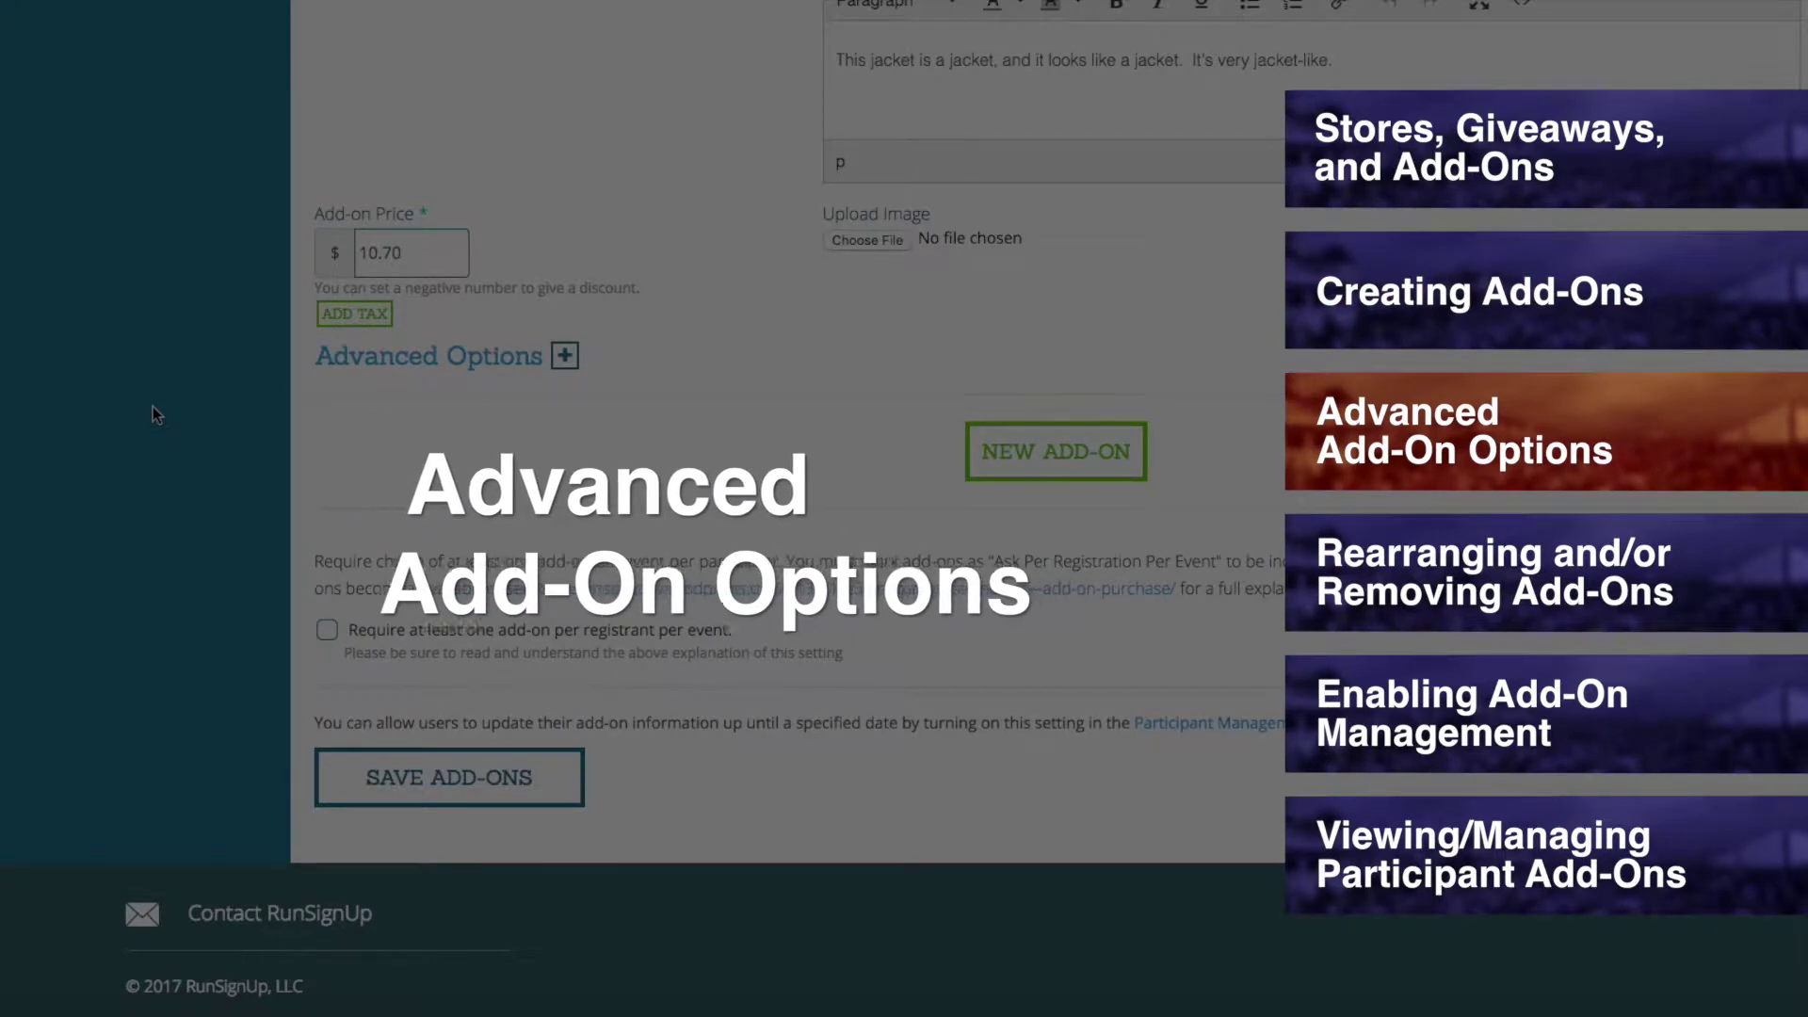
{"action": "scroll", "coordinate": [631, 502], "scroll_direction": "up", "scroll_amount": 4}
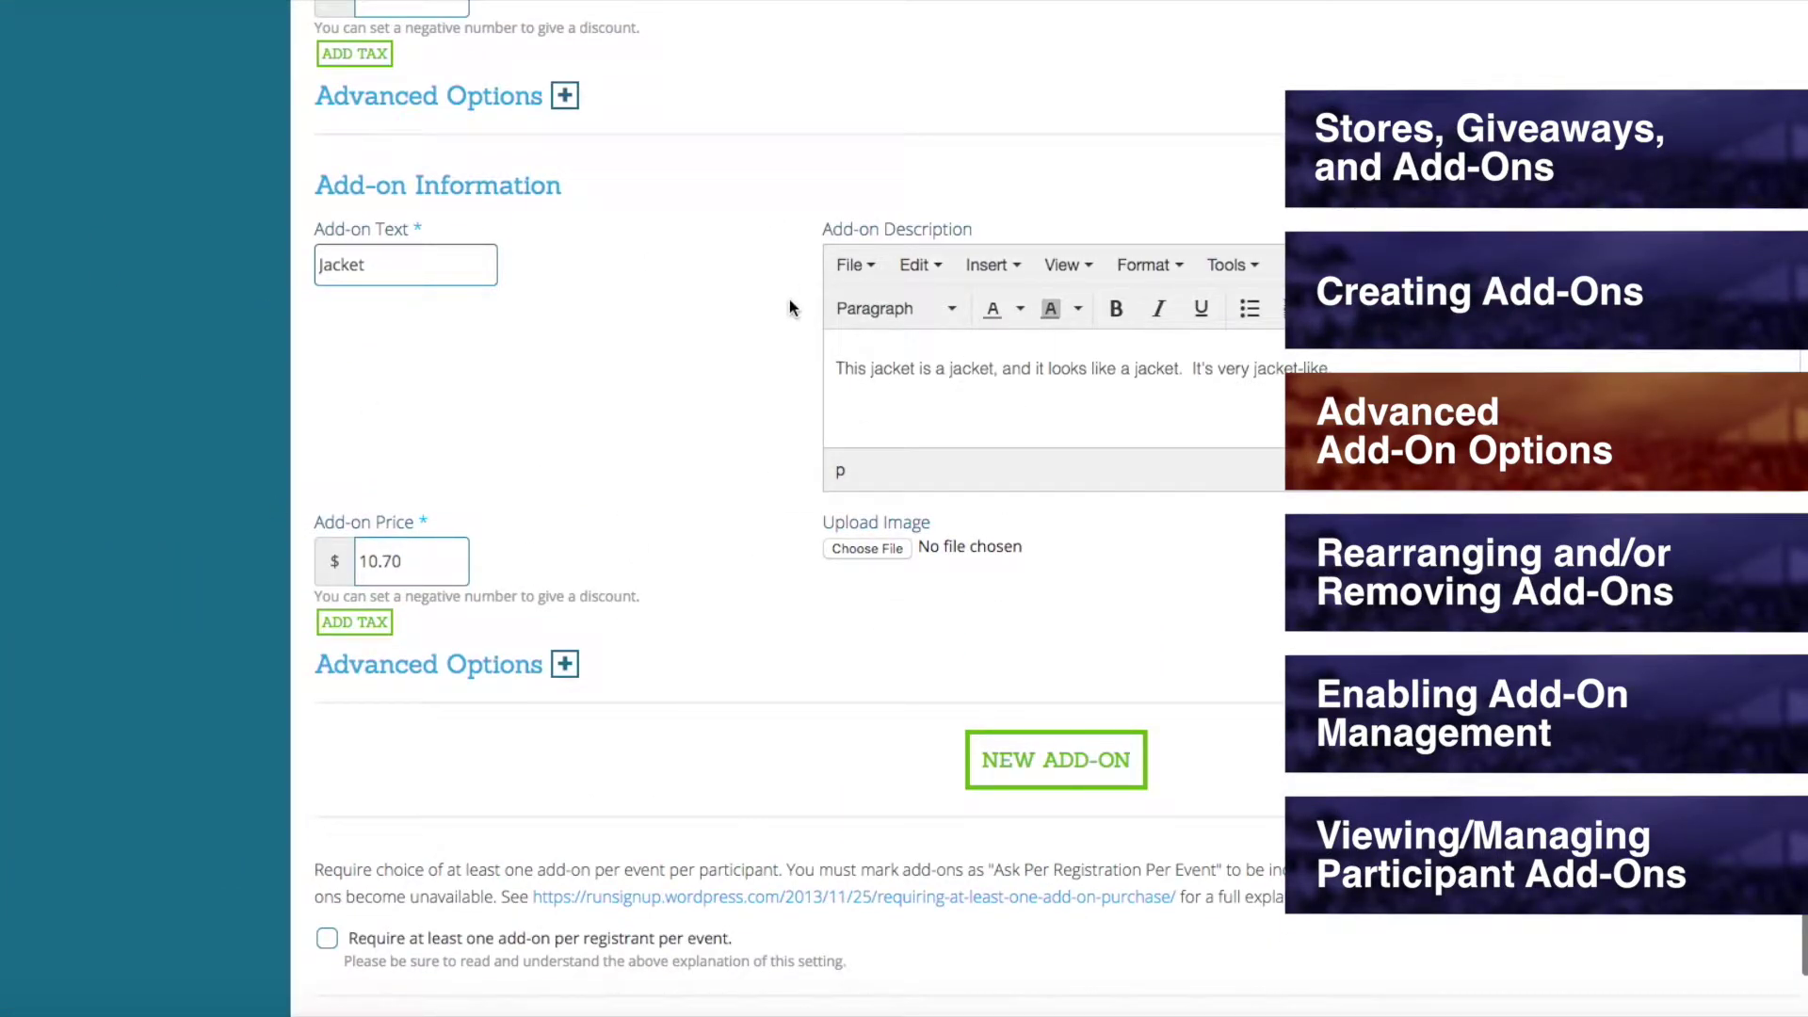
{"action": "scroll", "coordinate": [164, 352], "scroll_direction": "down", "scroll_amount": 4}
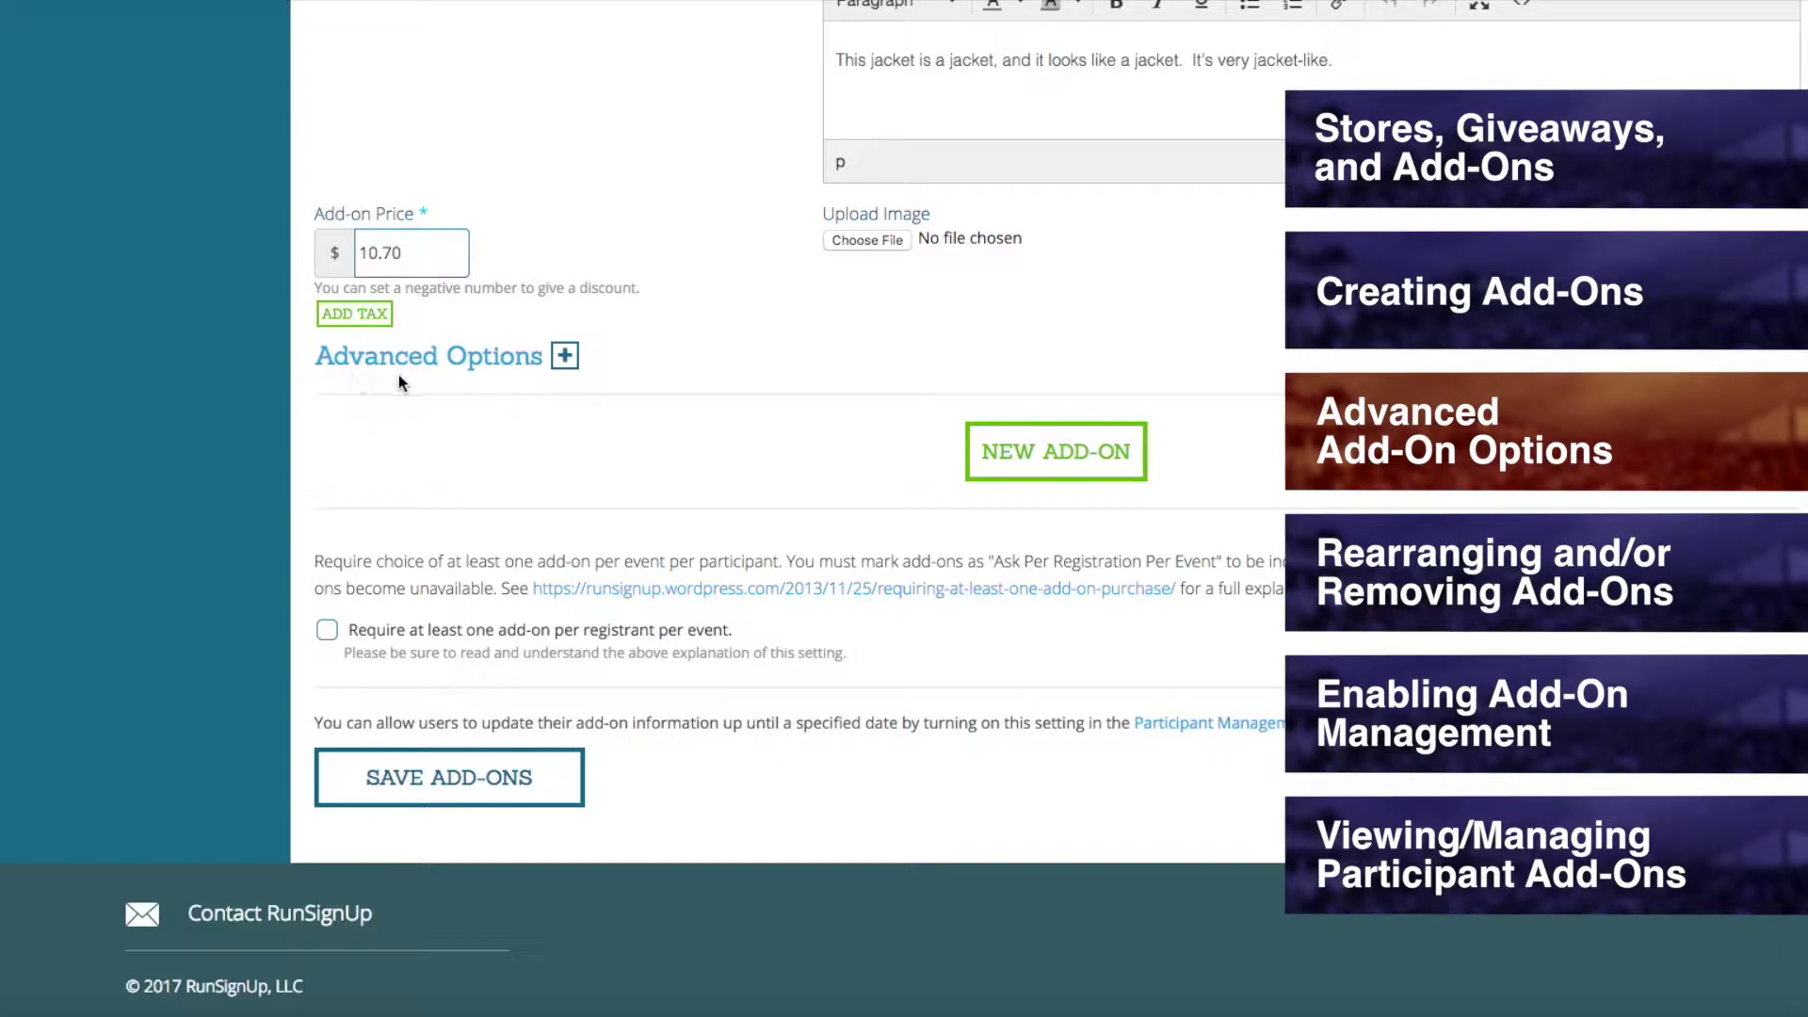
{"action": "left_click", "coordinate": [566, 357]}
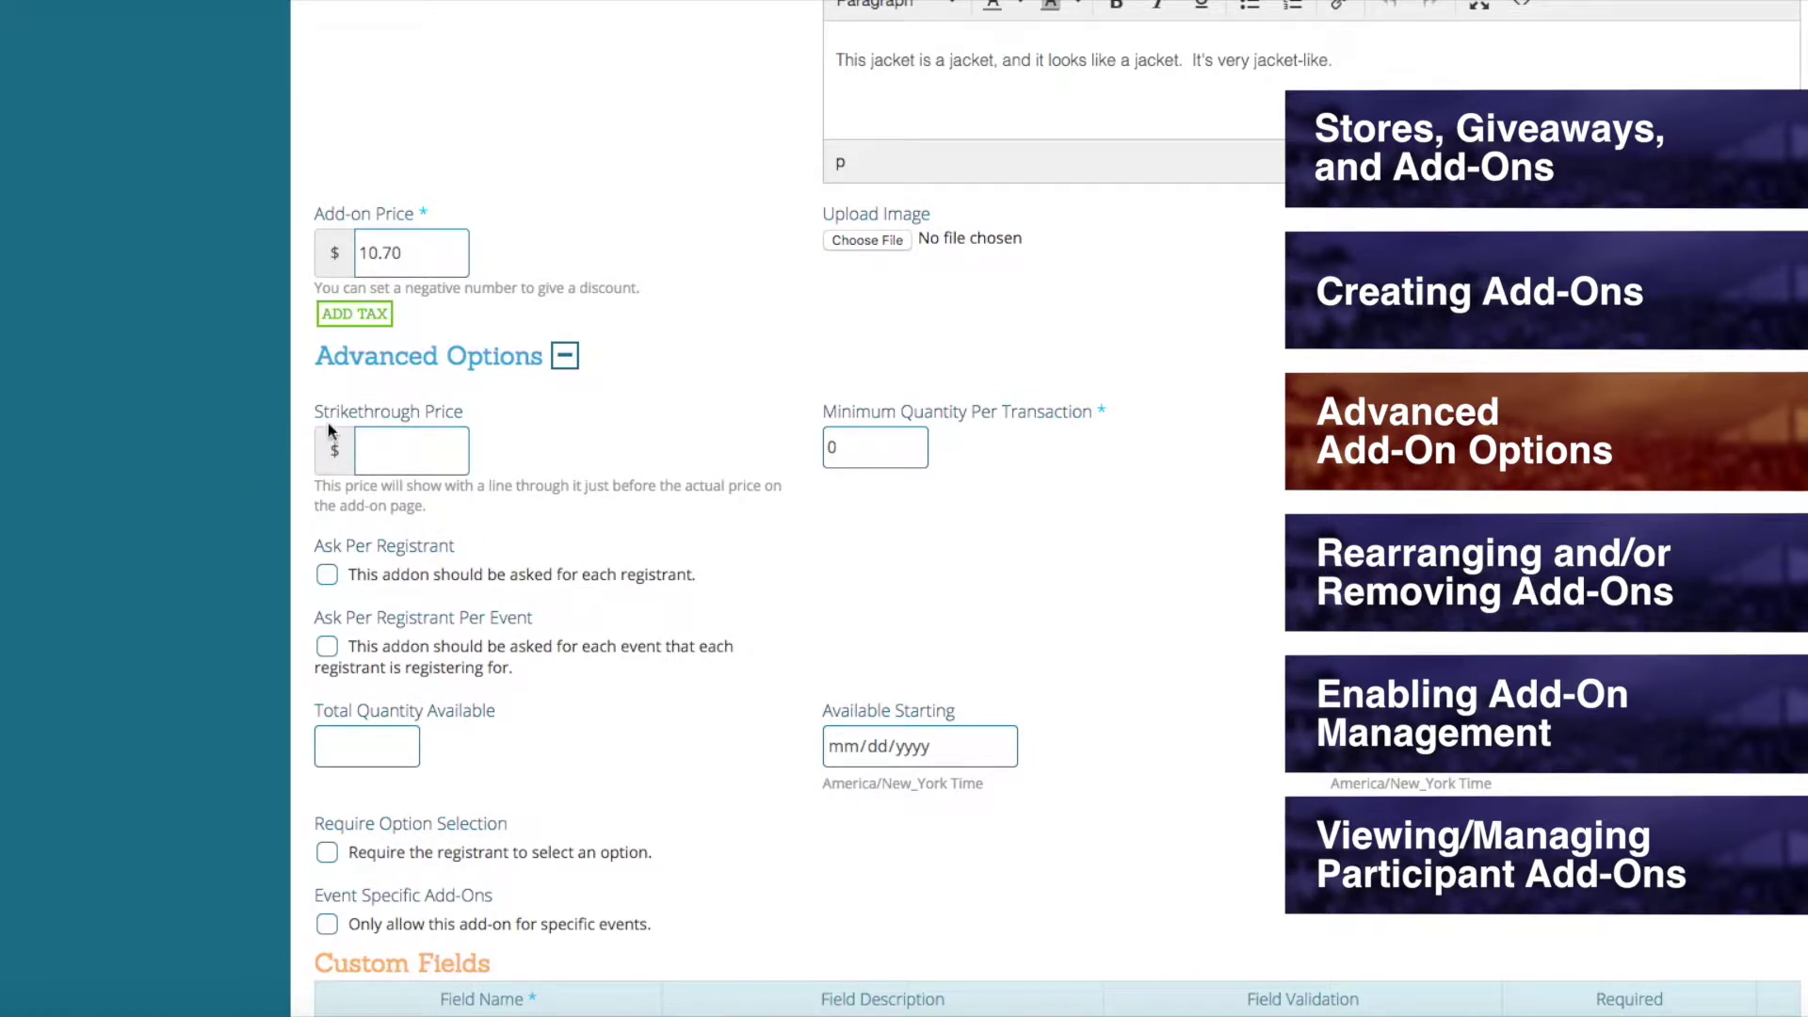
{"action": "left_click", "coordinate": [393, 455]}
{"action": "type", "text": "18.00"}
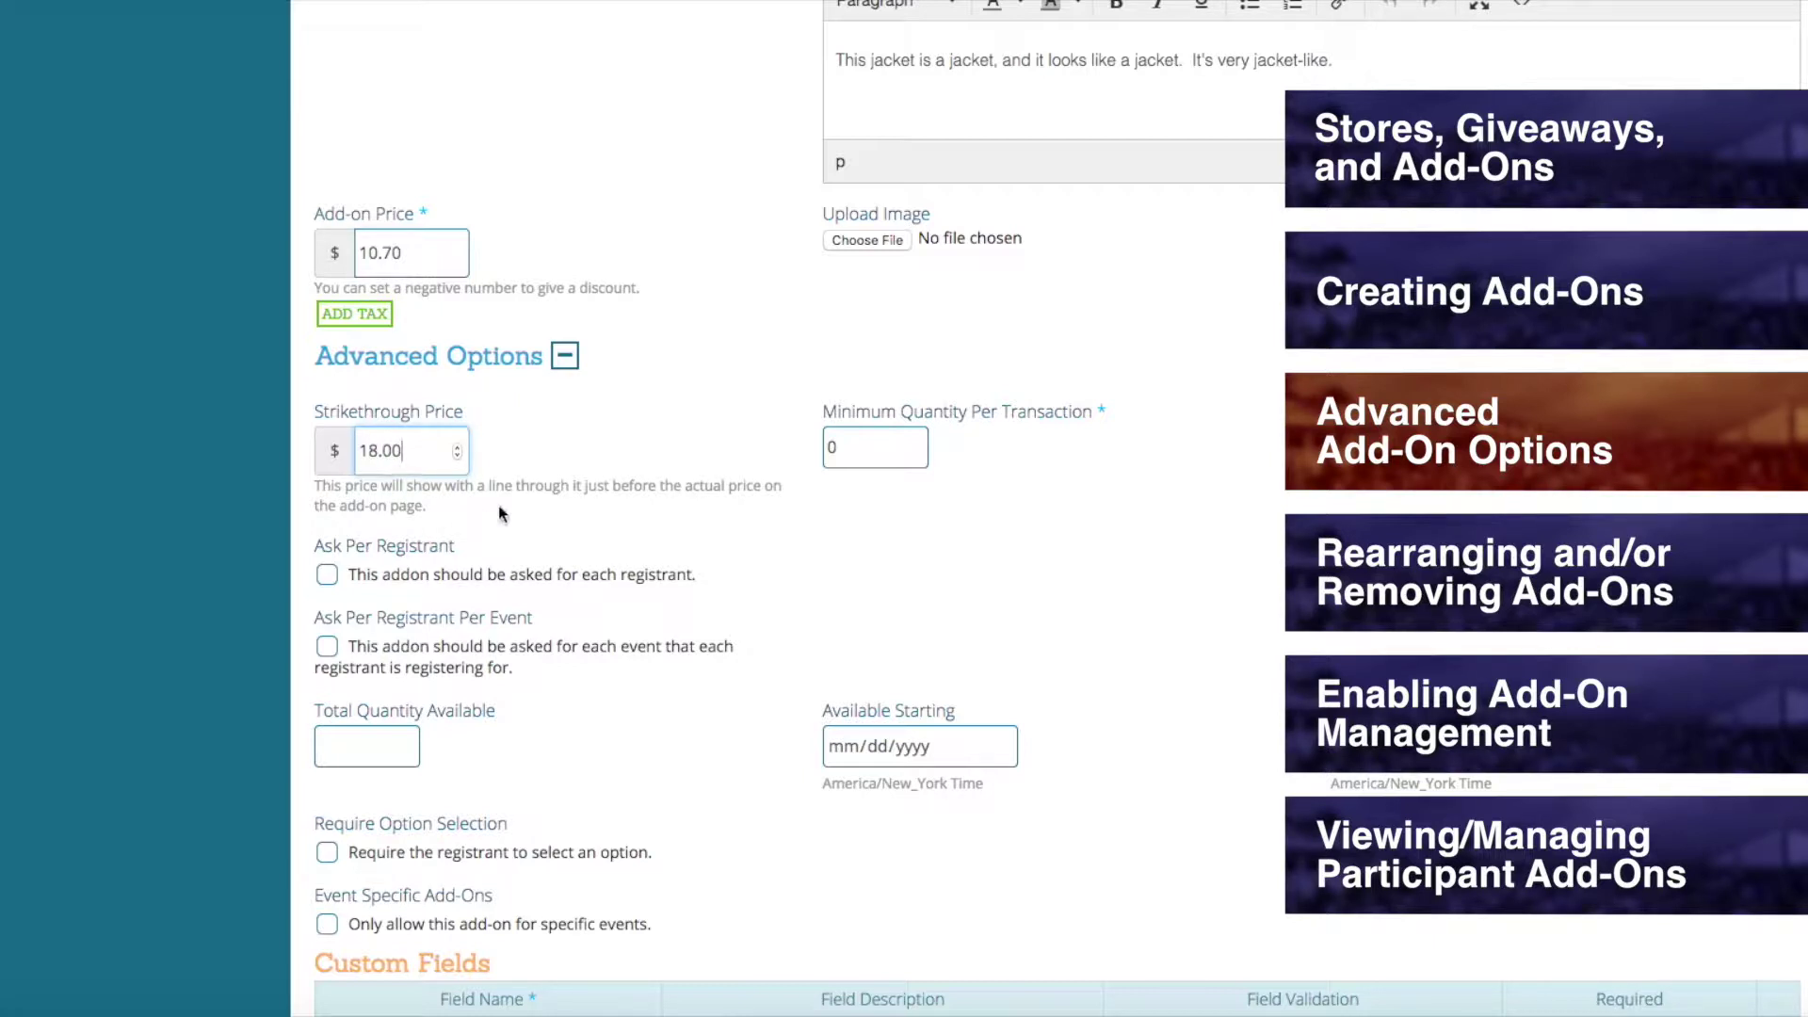
{"action": "left_click", "coordinate": [601, 468]}
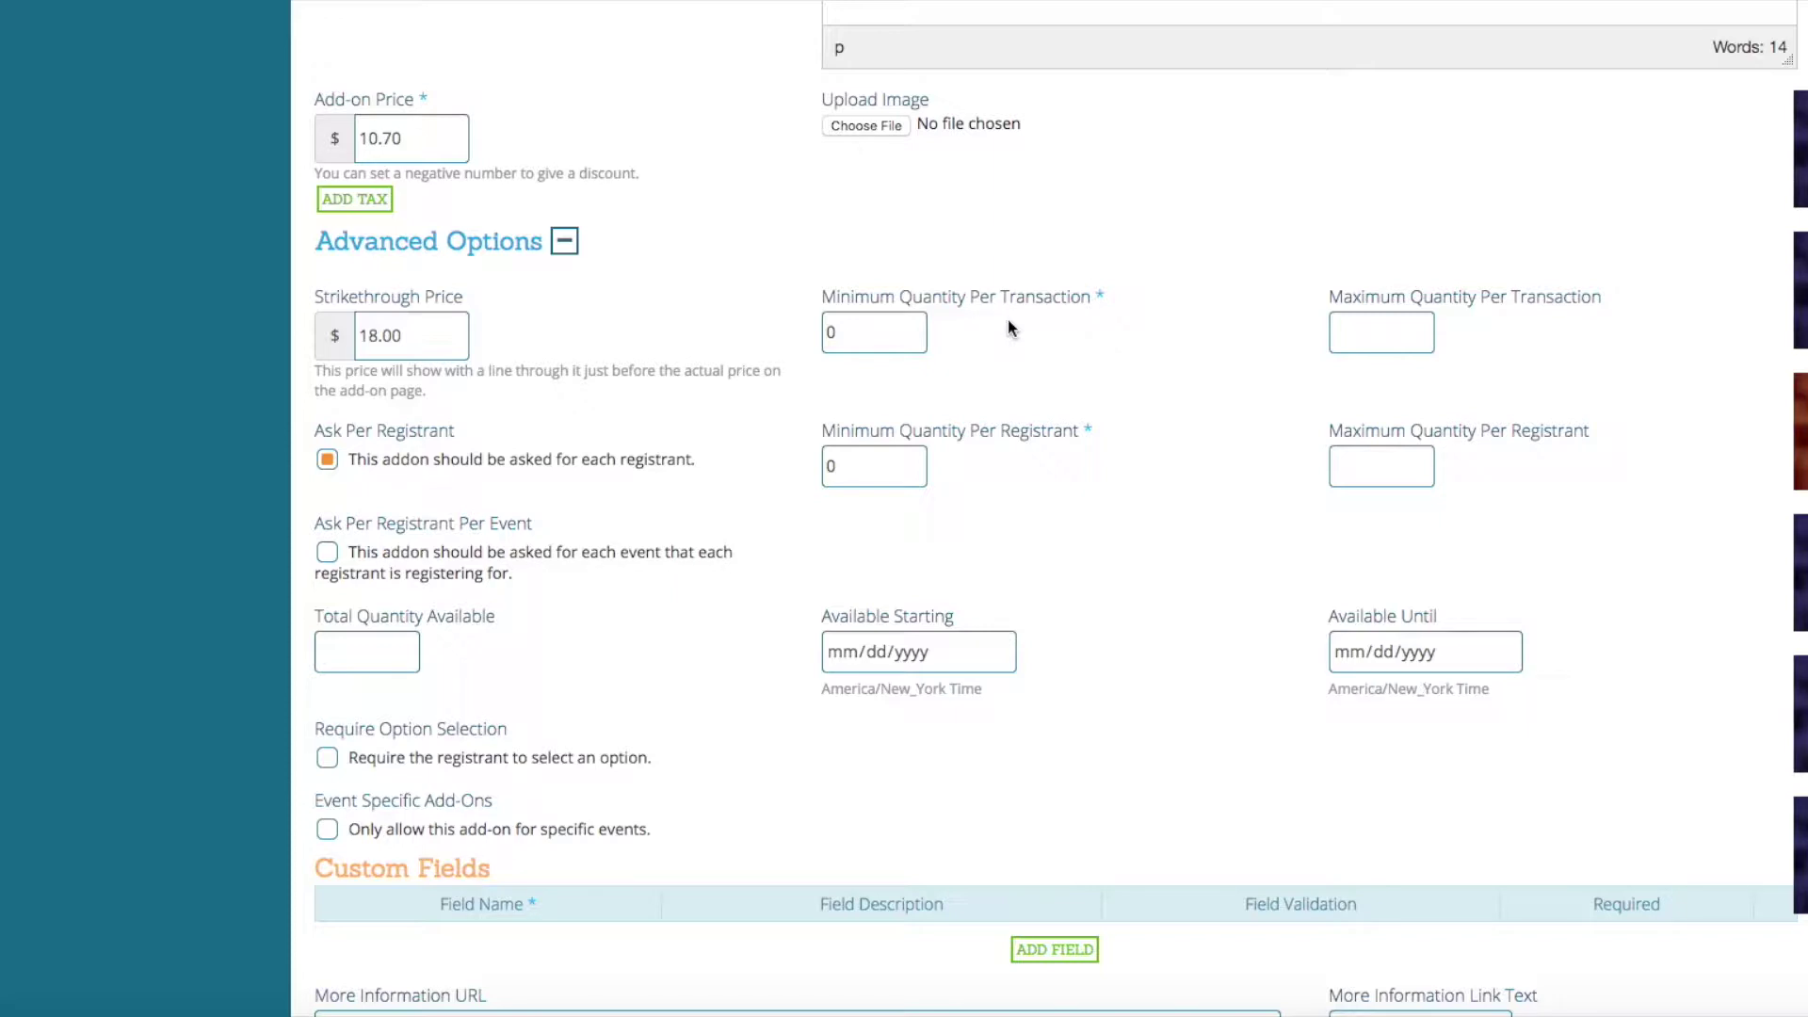
Try a minimum quantity per transaction of 1 for the Jacket and reset it to 0.
{"action": "double_click", "coordinate": [860, 335]}
{"action": "type", "text": "1"}
{"action": "left_click", "coordinate": [994, 334]}
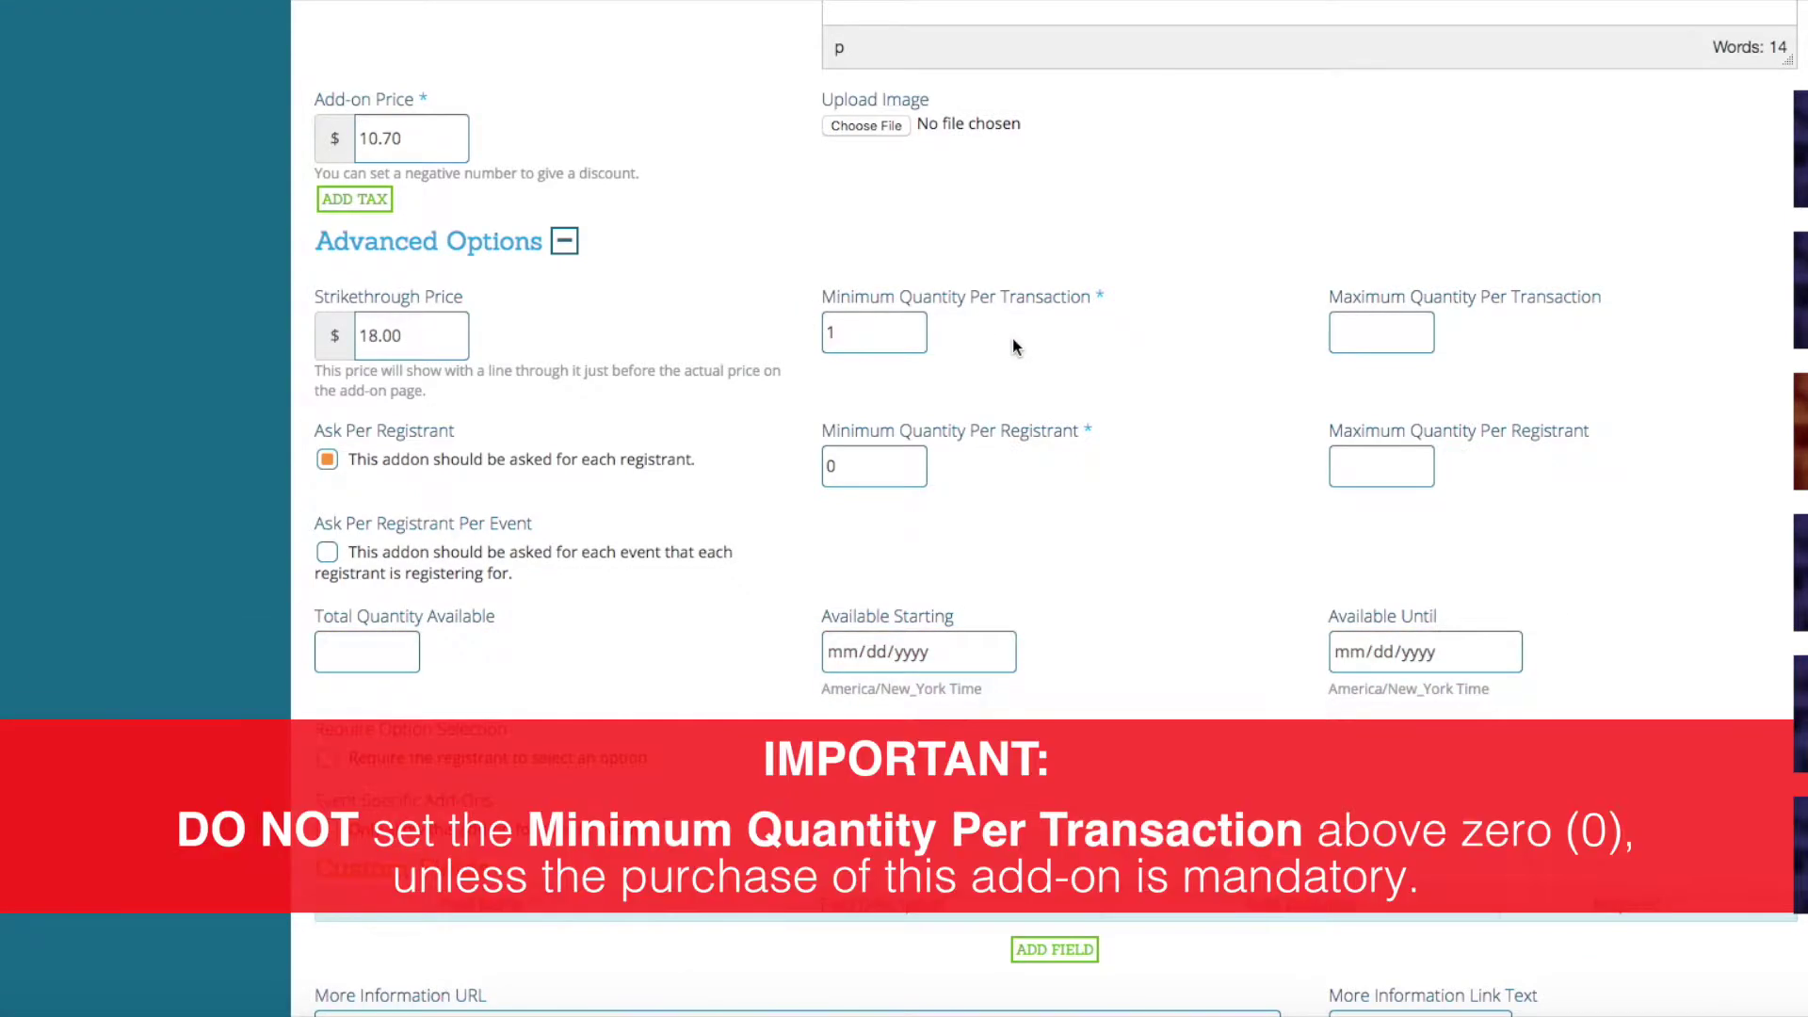
{"action": "left_click_drag", "start_coordinate": [854, 336], "coordinate": [805, 341]}
{"action": "type", "text": "0"}
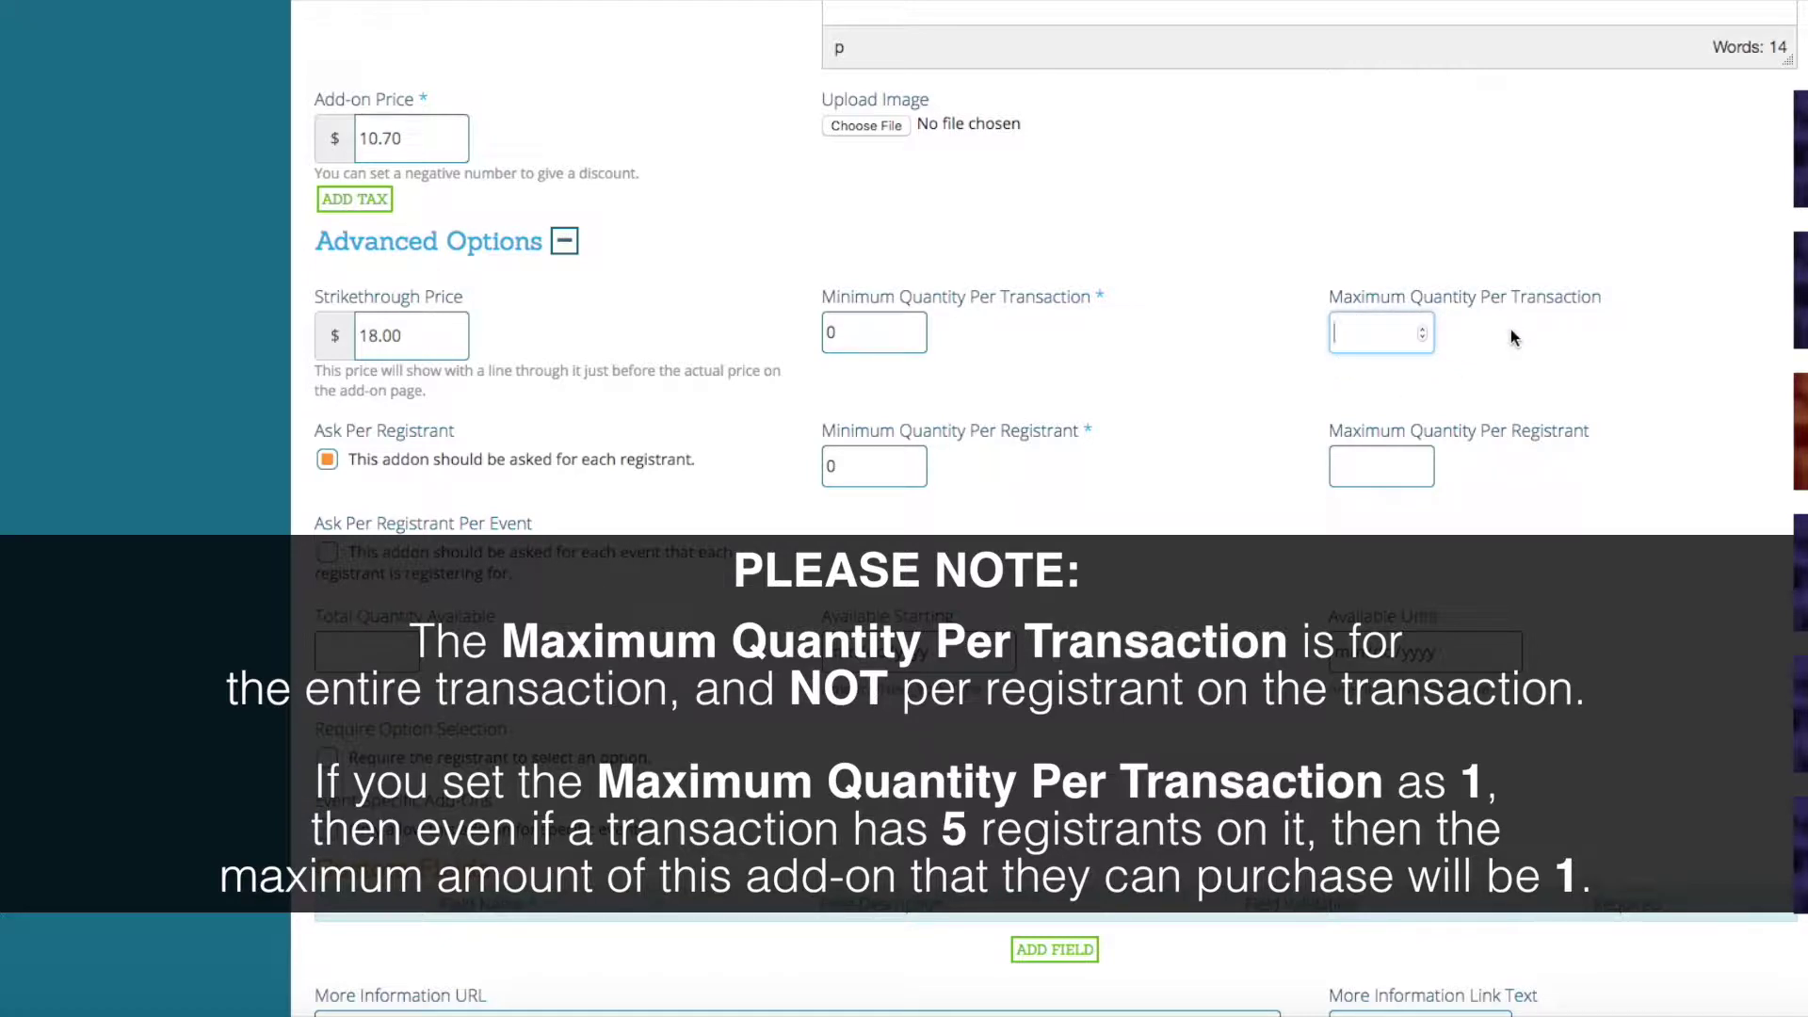
Try a maximum quantity per transaction of 1 for the Jacket and clear the limit again.
{"action": "type", "text": "1"}
{"action": "left_click", "coordinate": [1383, 404]}
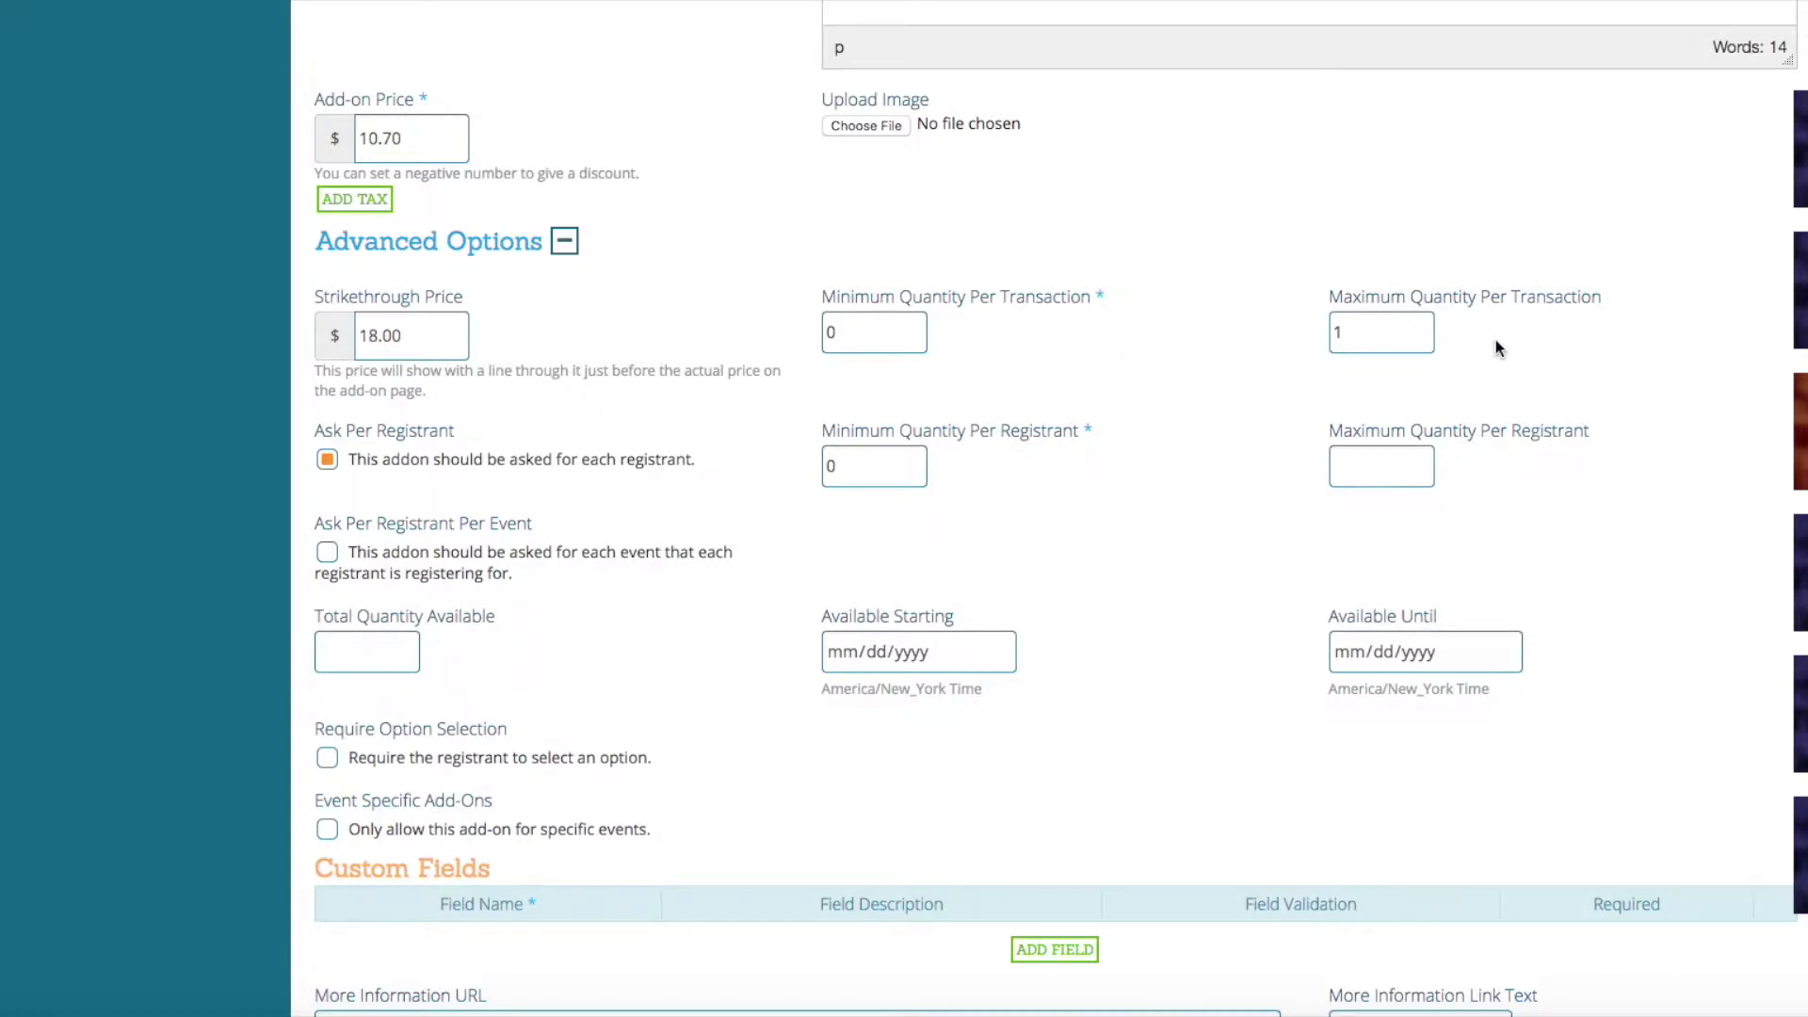
{"action": "double_click", "coordinate": [1381, 341]}
{"action": "key", "text": "BackSpace"}
{"action": "left_click", "coordinate": [1542, 333]}
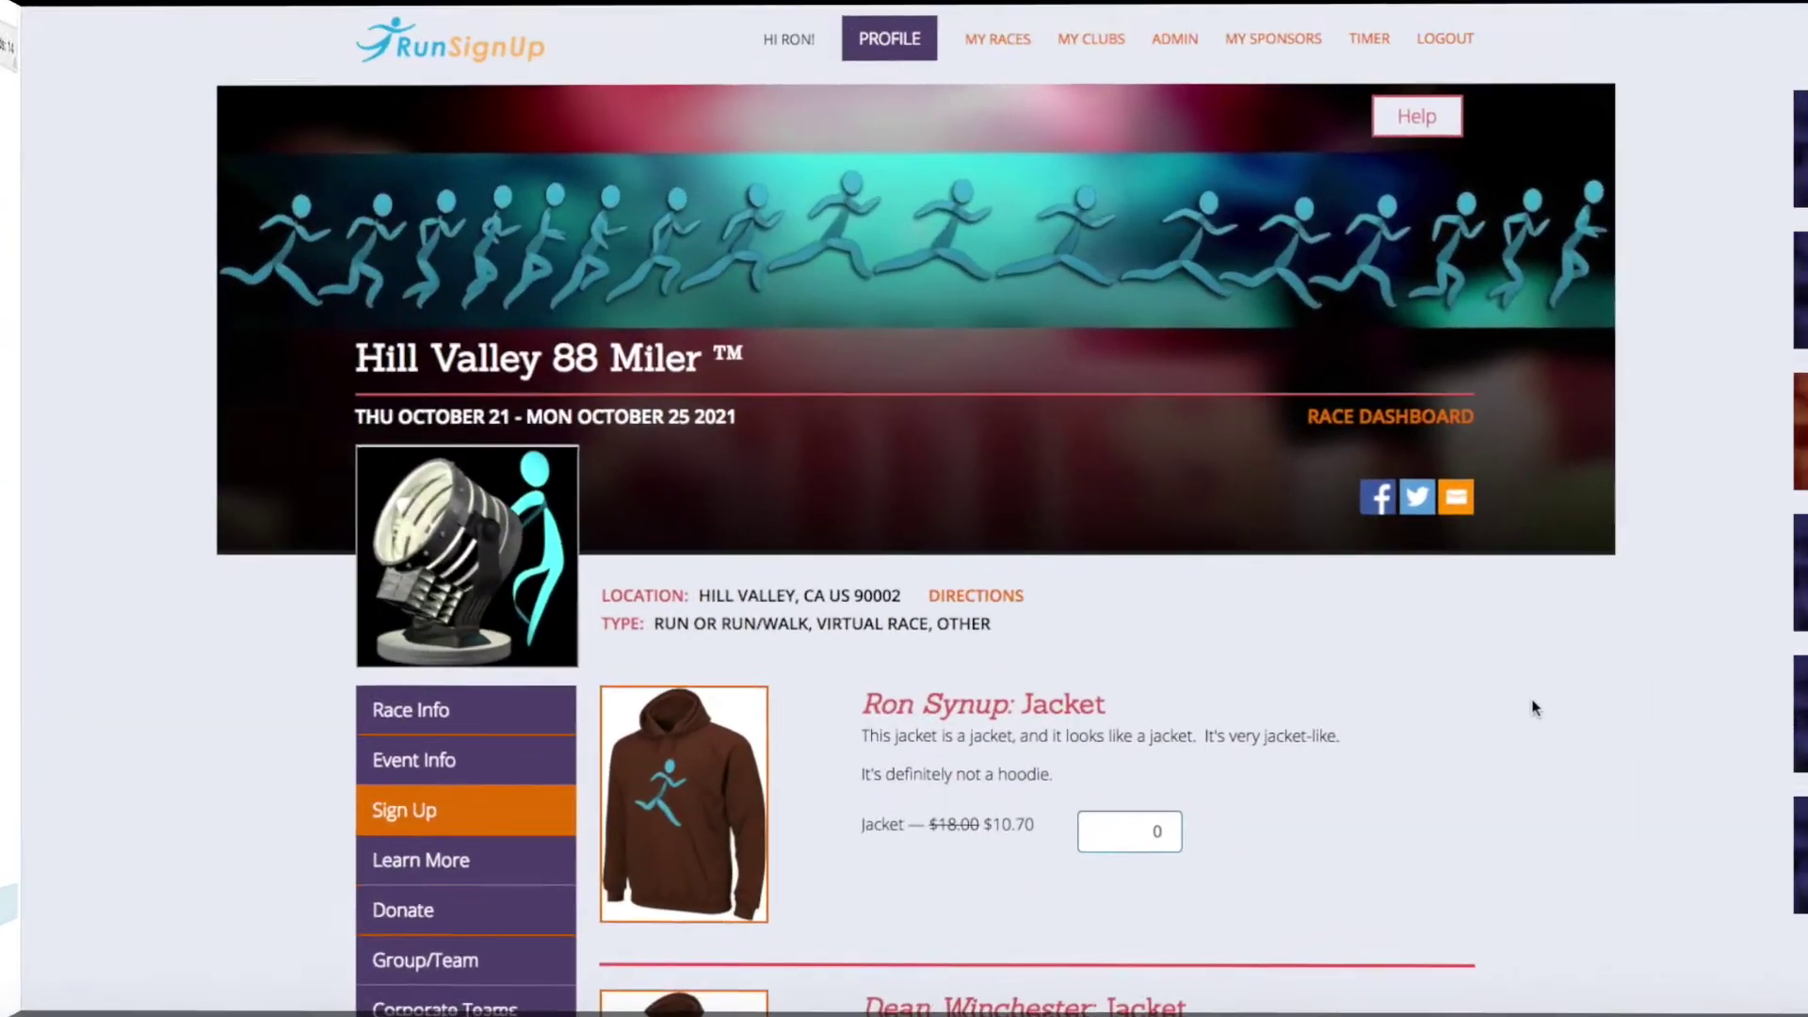
Examine how the Jacket add-on is offered to each registrant on the race's sign-up page.
{"action": "scroll", "coordinate": [1531, 707], "scroll_direction": "down", "scroll_amount": 3}
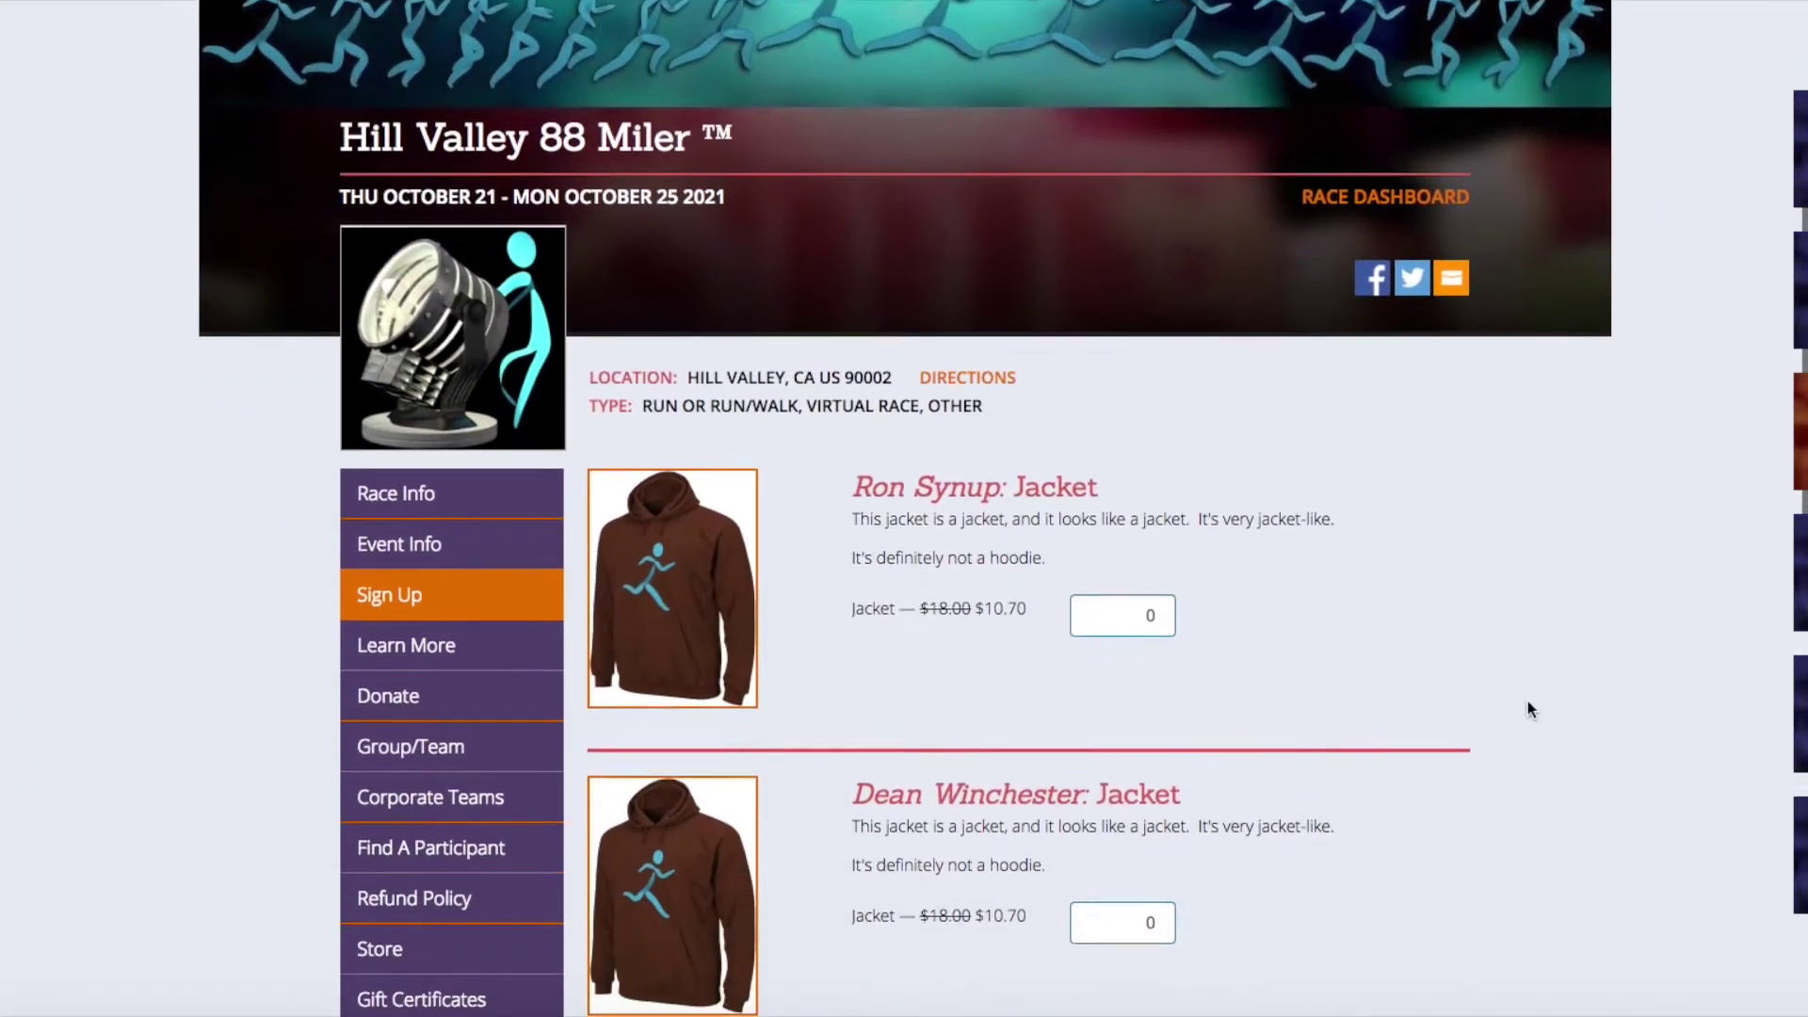
{"action": "scroll", "coordinate": [1529, 709], "scroll_direction": "down", "scroll_amount": 9}
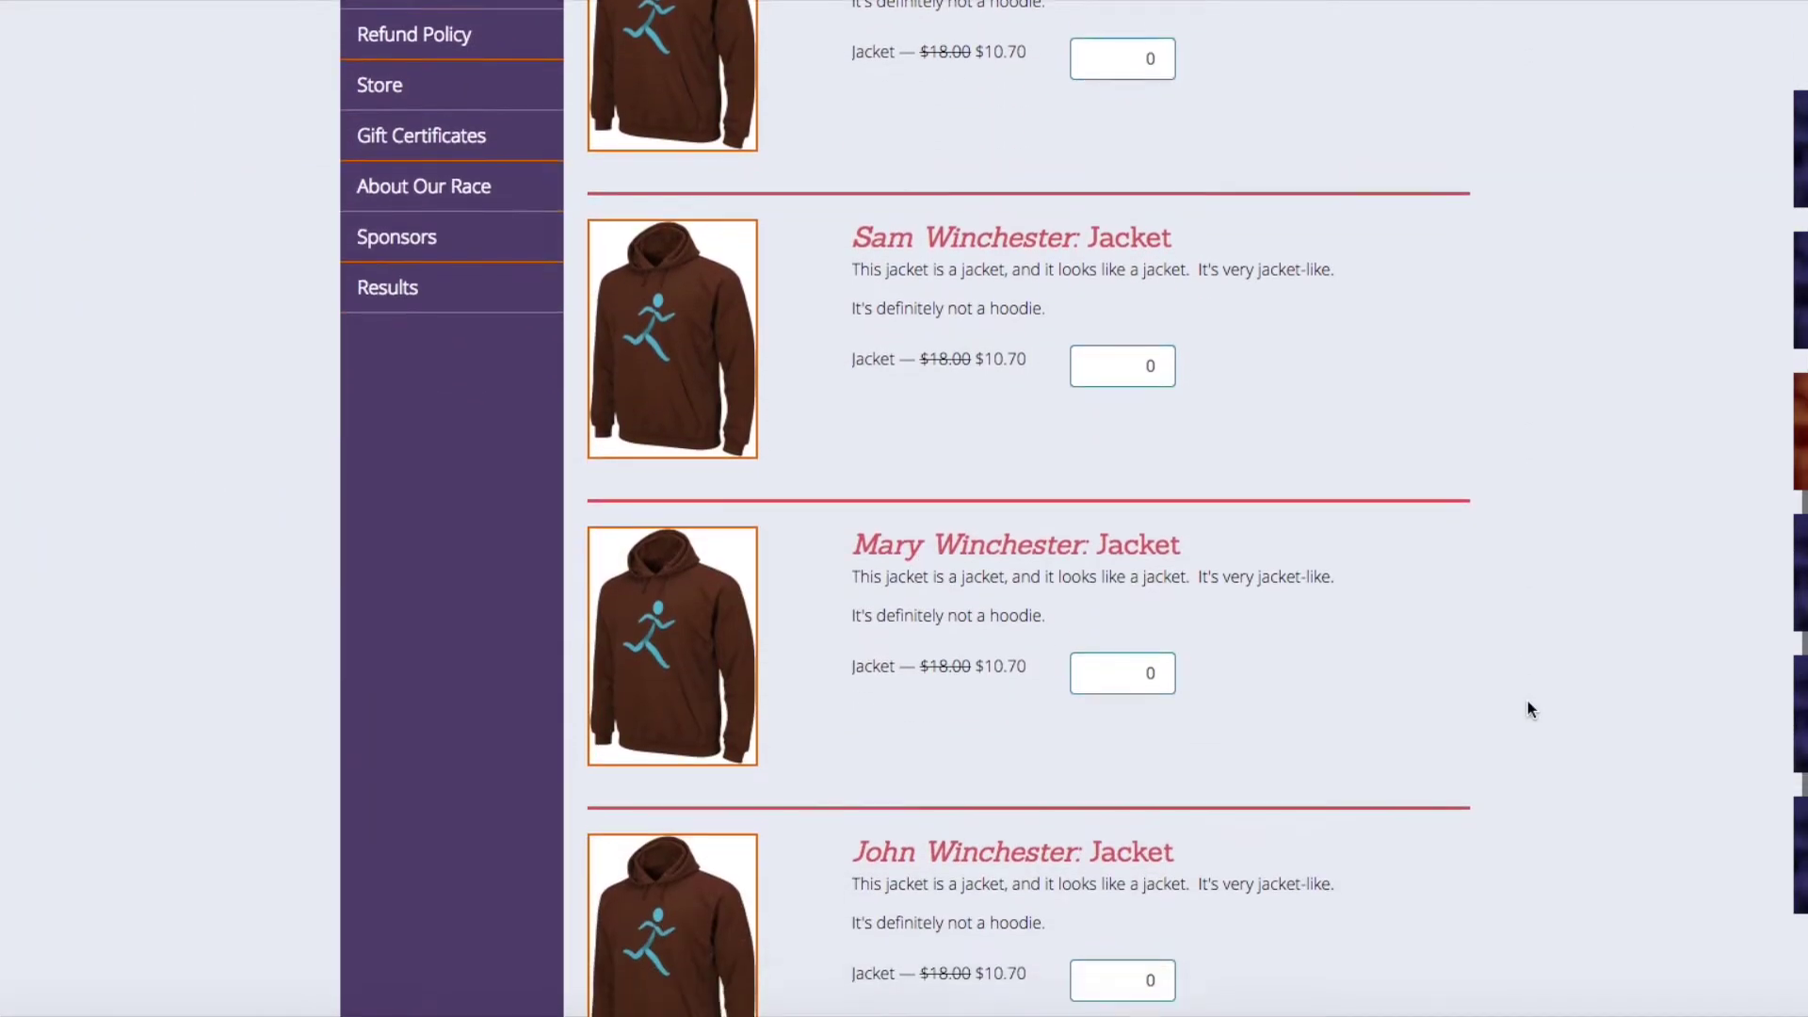
{"action": "scroll", "coordinate": [1528, 709], "scroll_direction": "down", "scroll_amount": 2}
{"action": "scroll", "coordinate": [1528, 708], "scroll_direction": "up", "scroll_amount": 6}
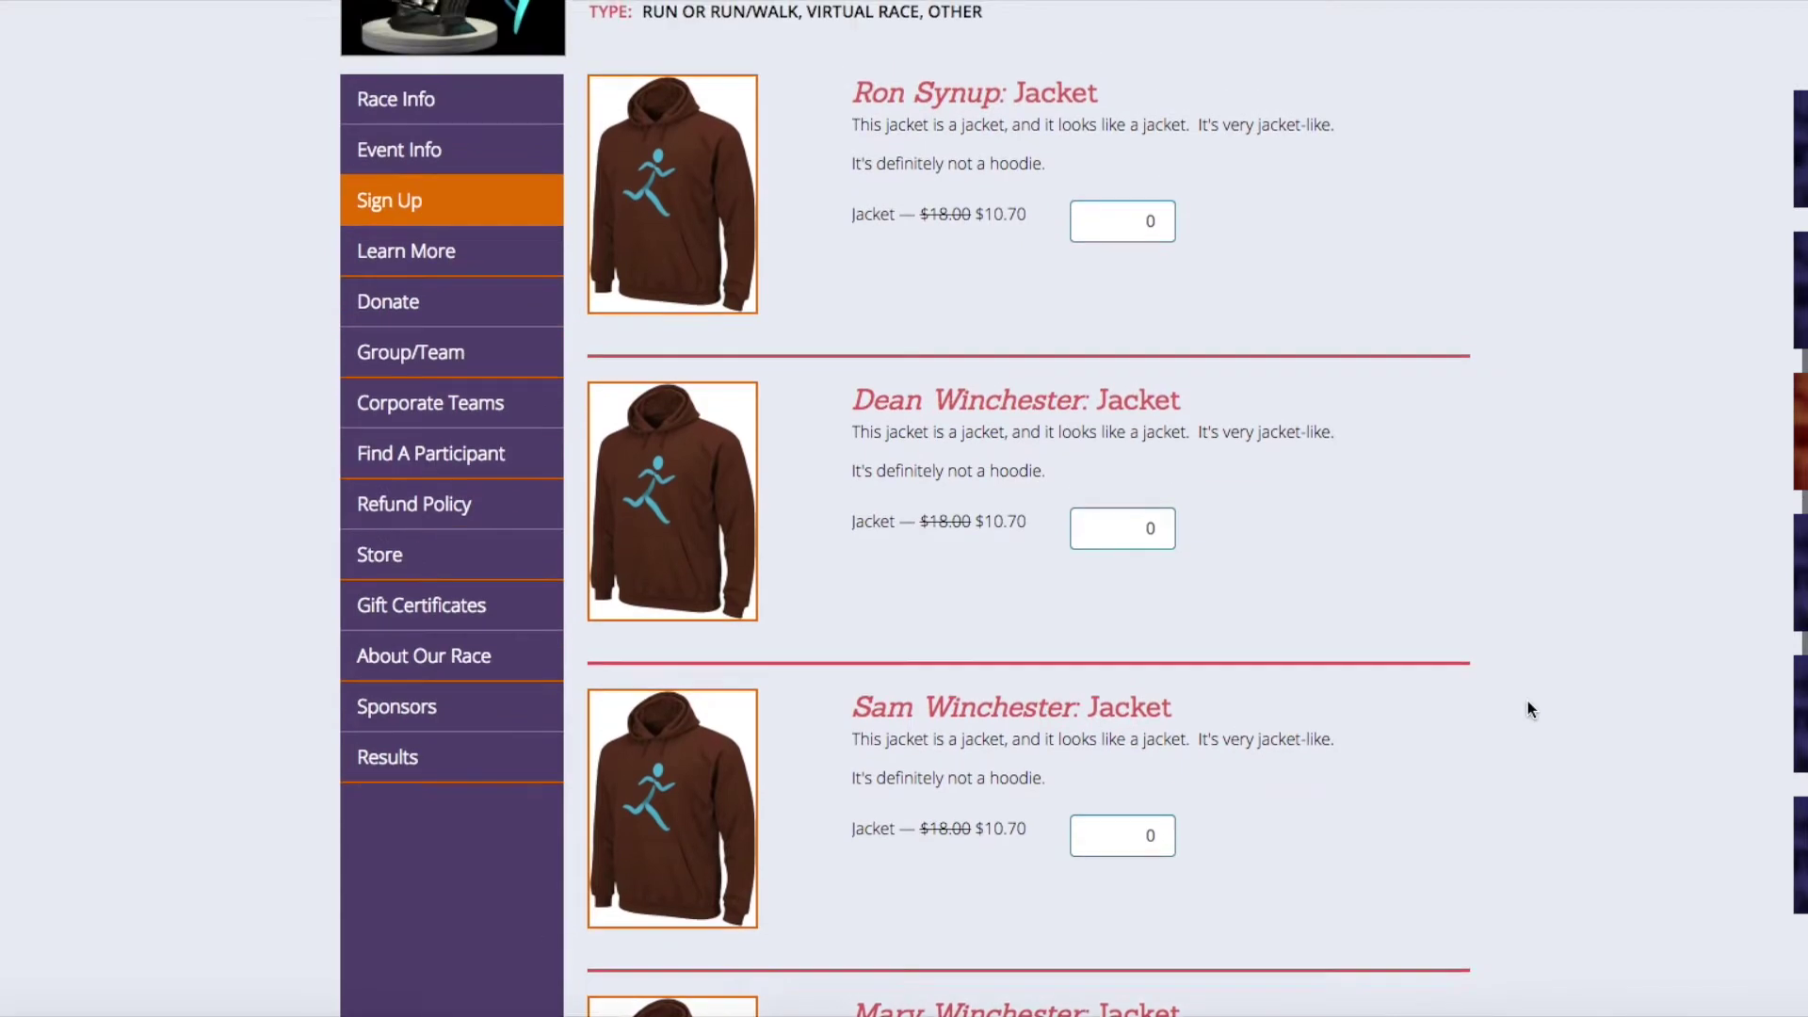
{"action": "scroll", "coordinate": [1528, 703], "scroll_direction": "up", "scroll_amount": 2}
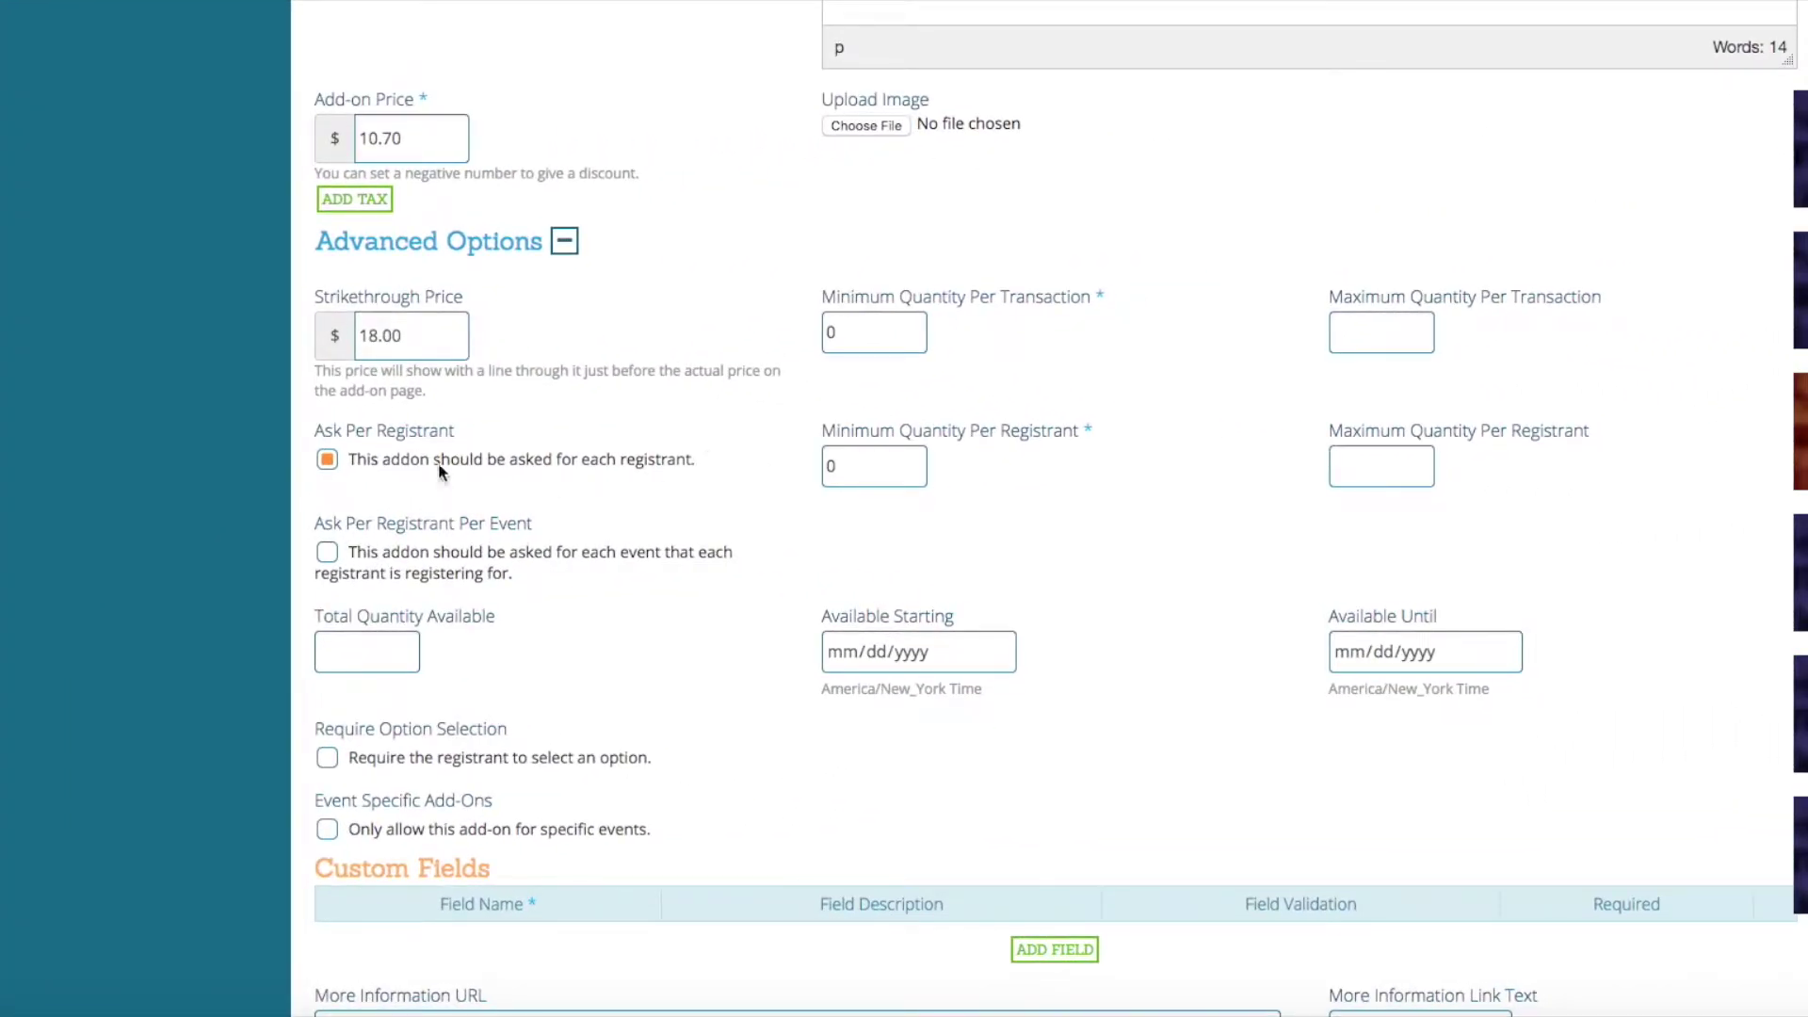
Try the sign-up flow past the waiver with the Jacket's Ask Per Registrant option disabled, and re-enable that option.
{"action": "left_click", "coordinate": [327, 461]}
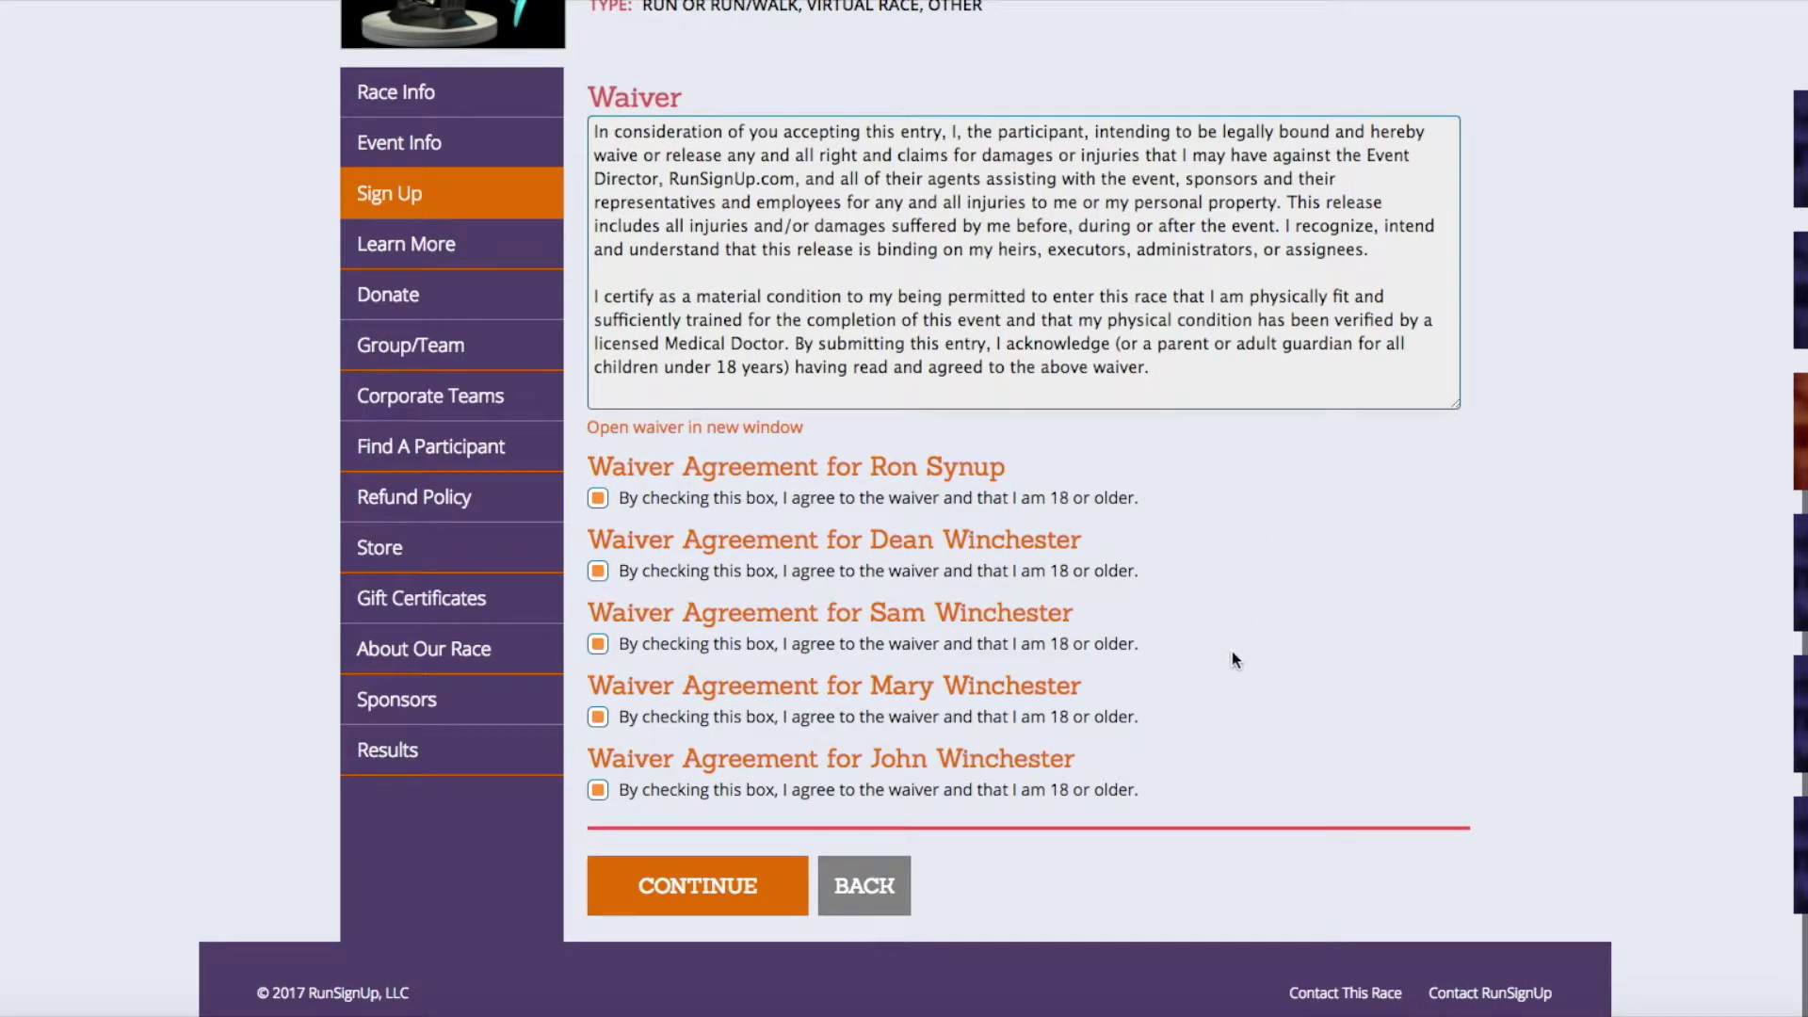
{"action": "left_click", "coordinate": [717, 876]}
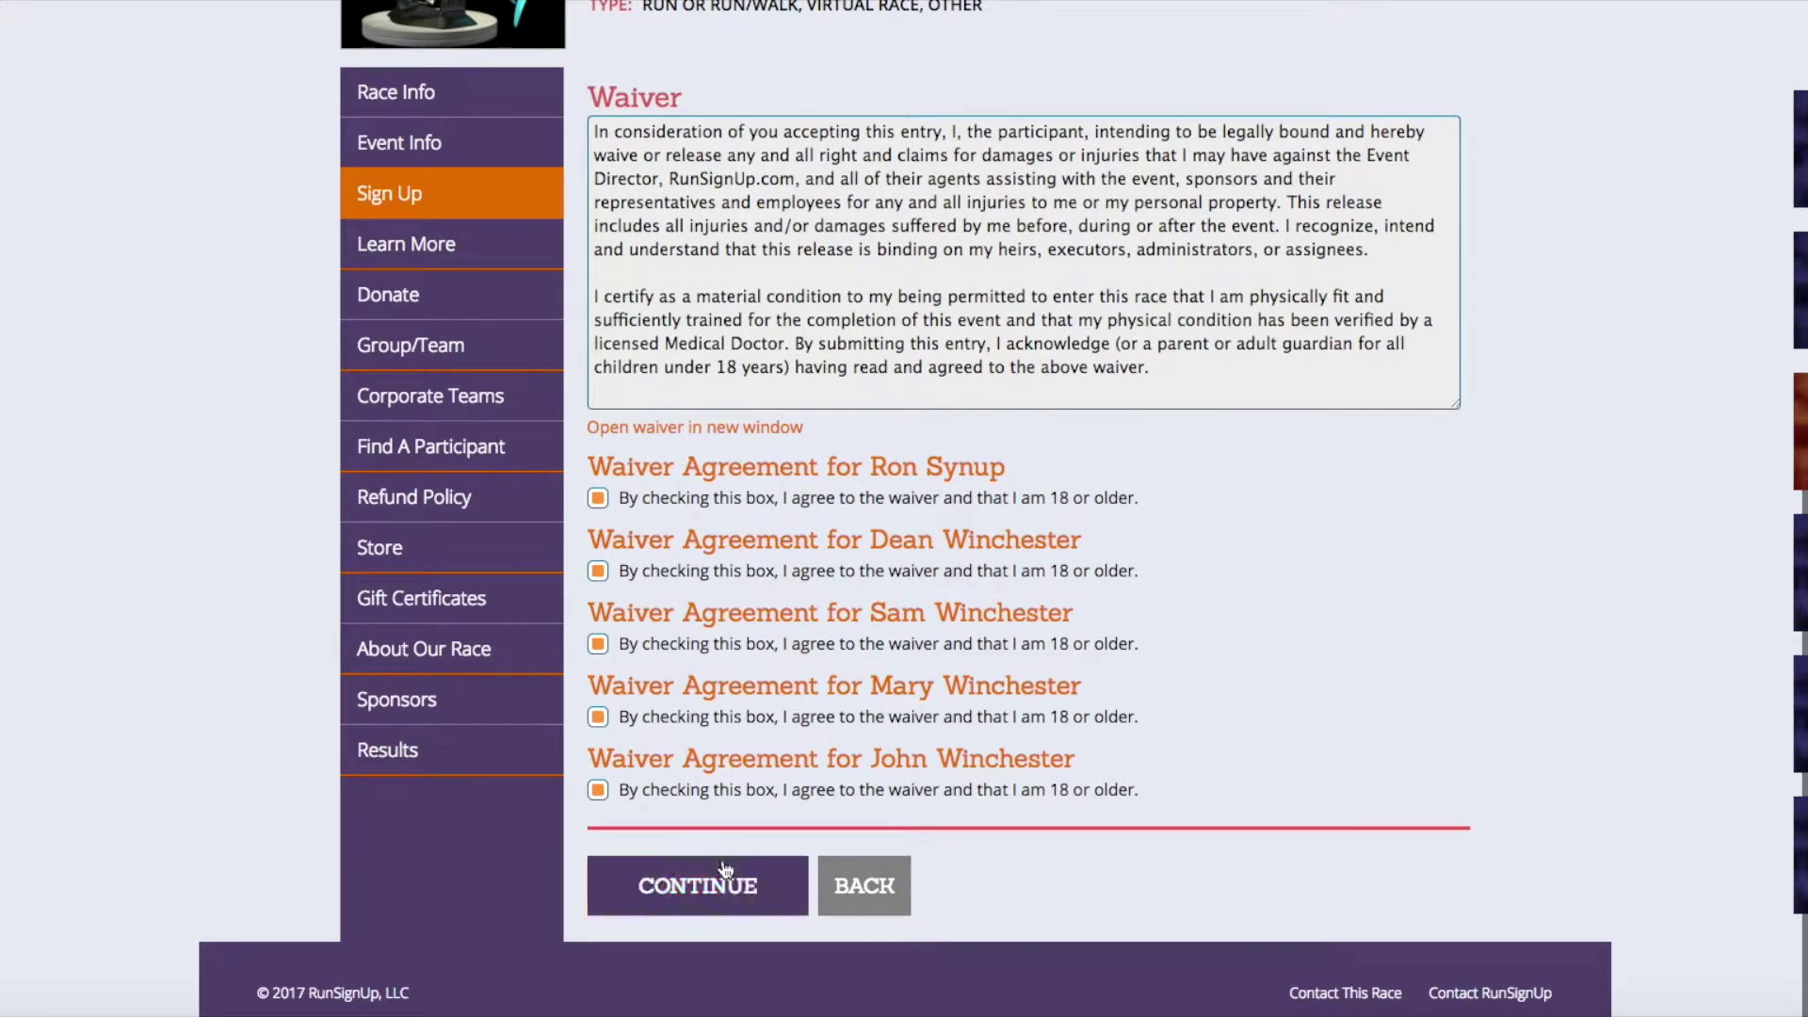
{"action": "scroll", "coordinate": [1458, 697], "scroll_direction": "down", "scroll_amount": 3}
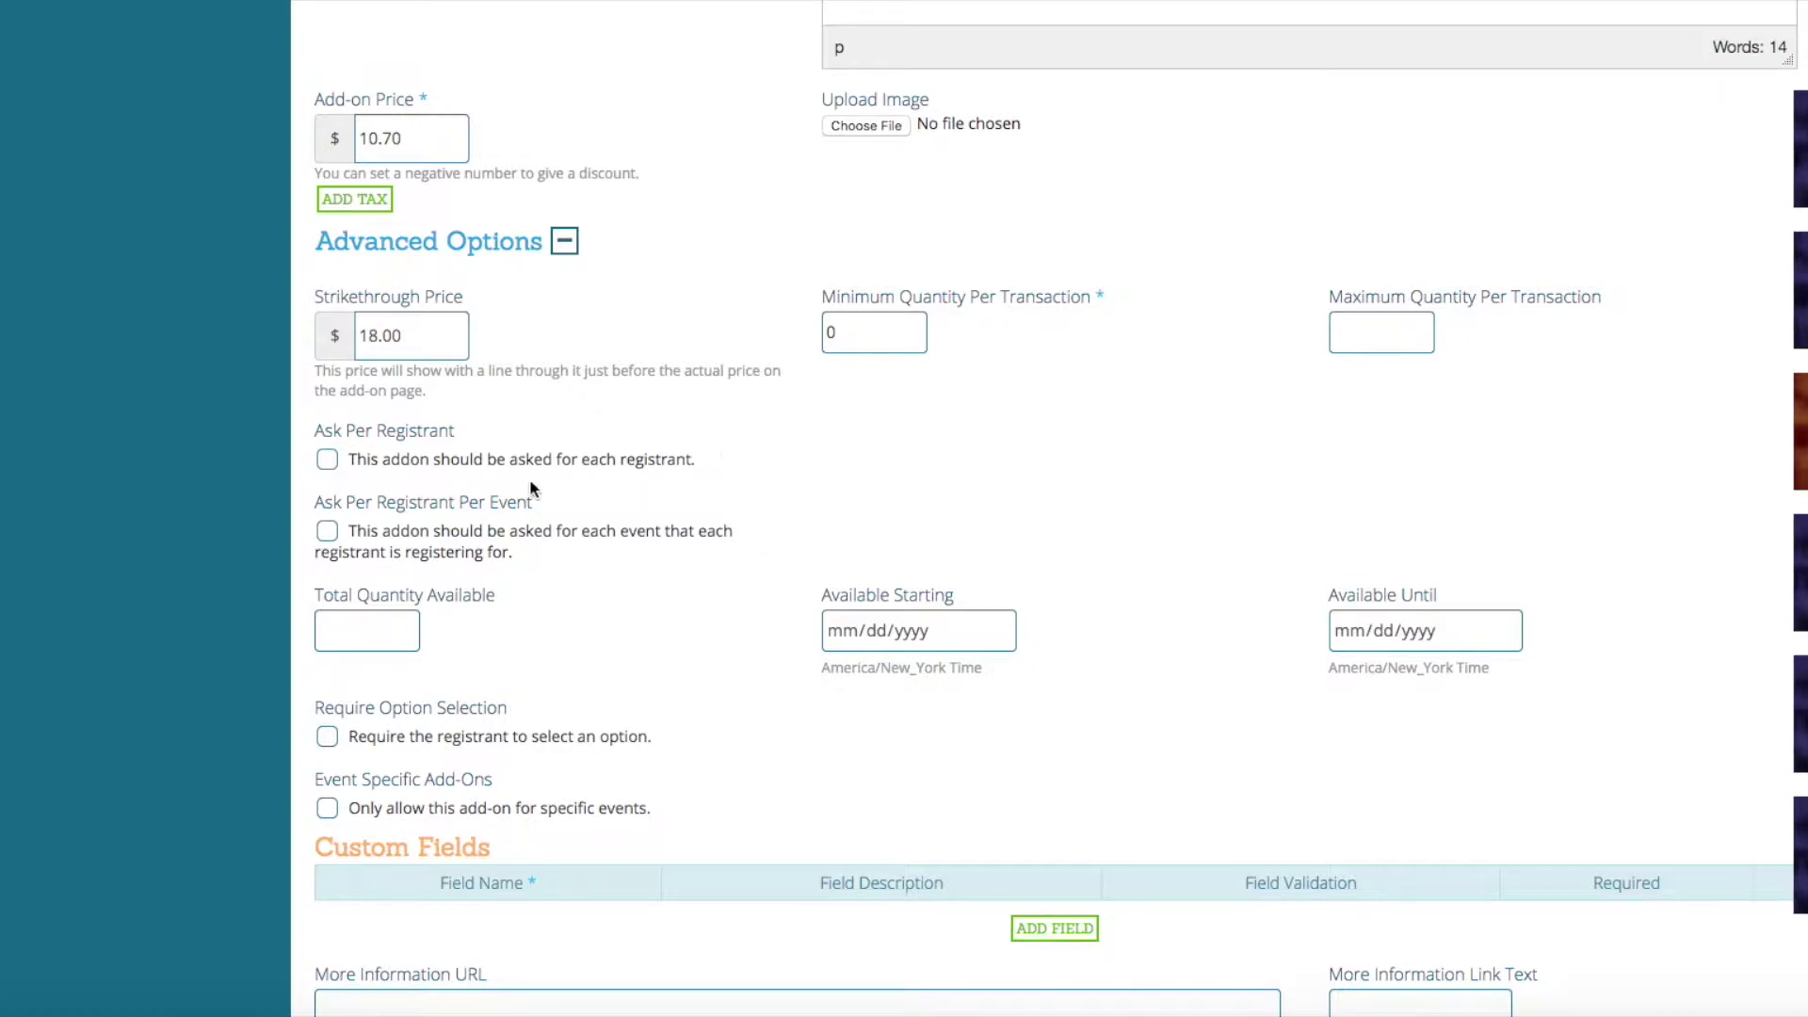
{"action": "left_click", "coordinate": [329, 459]}
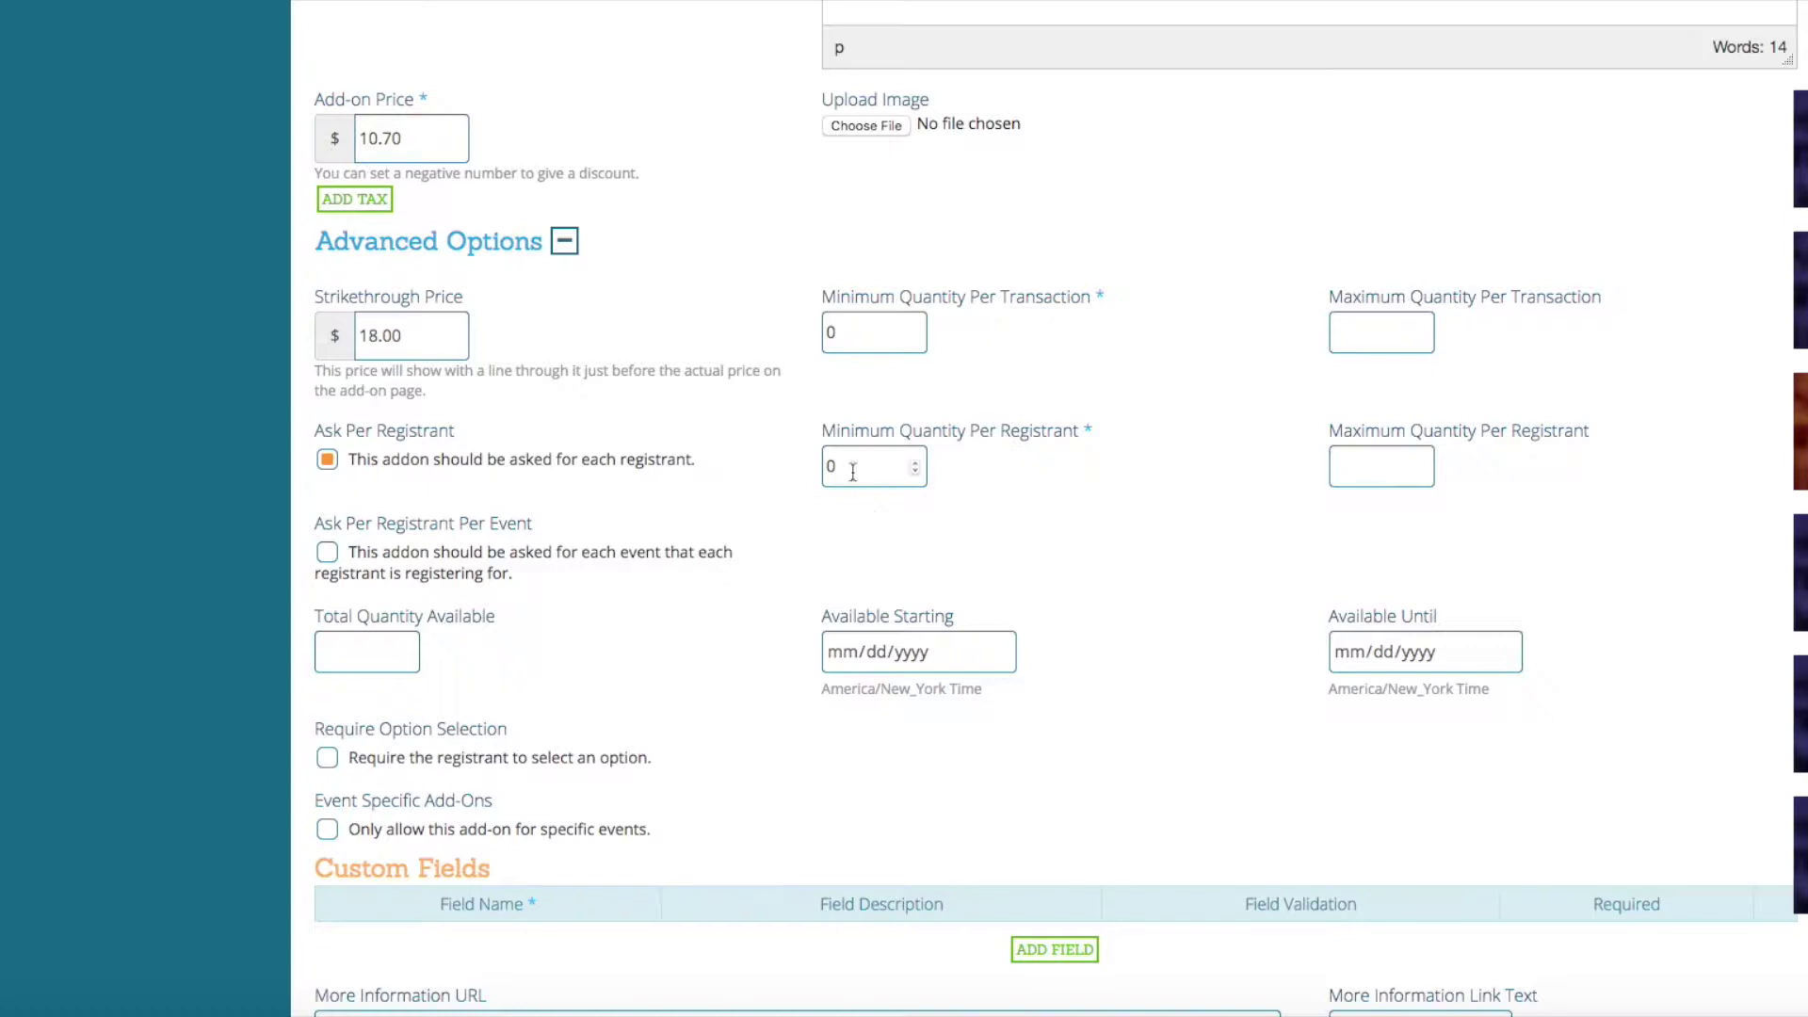
Try a minimum quantity per registrant of 1 for the Jacket and reset it to 0.
{"action": "left_click_drag", "start_coordinate": [851, 465], "coordinate": [817, 466]}
{"action": "type", "text": "1"}
{"action": "left_click", "coordinate": [970, 456]}
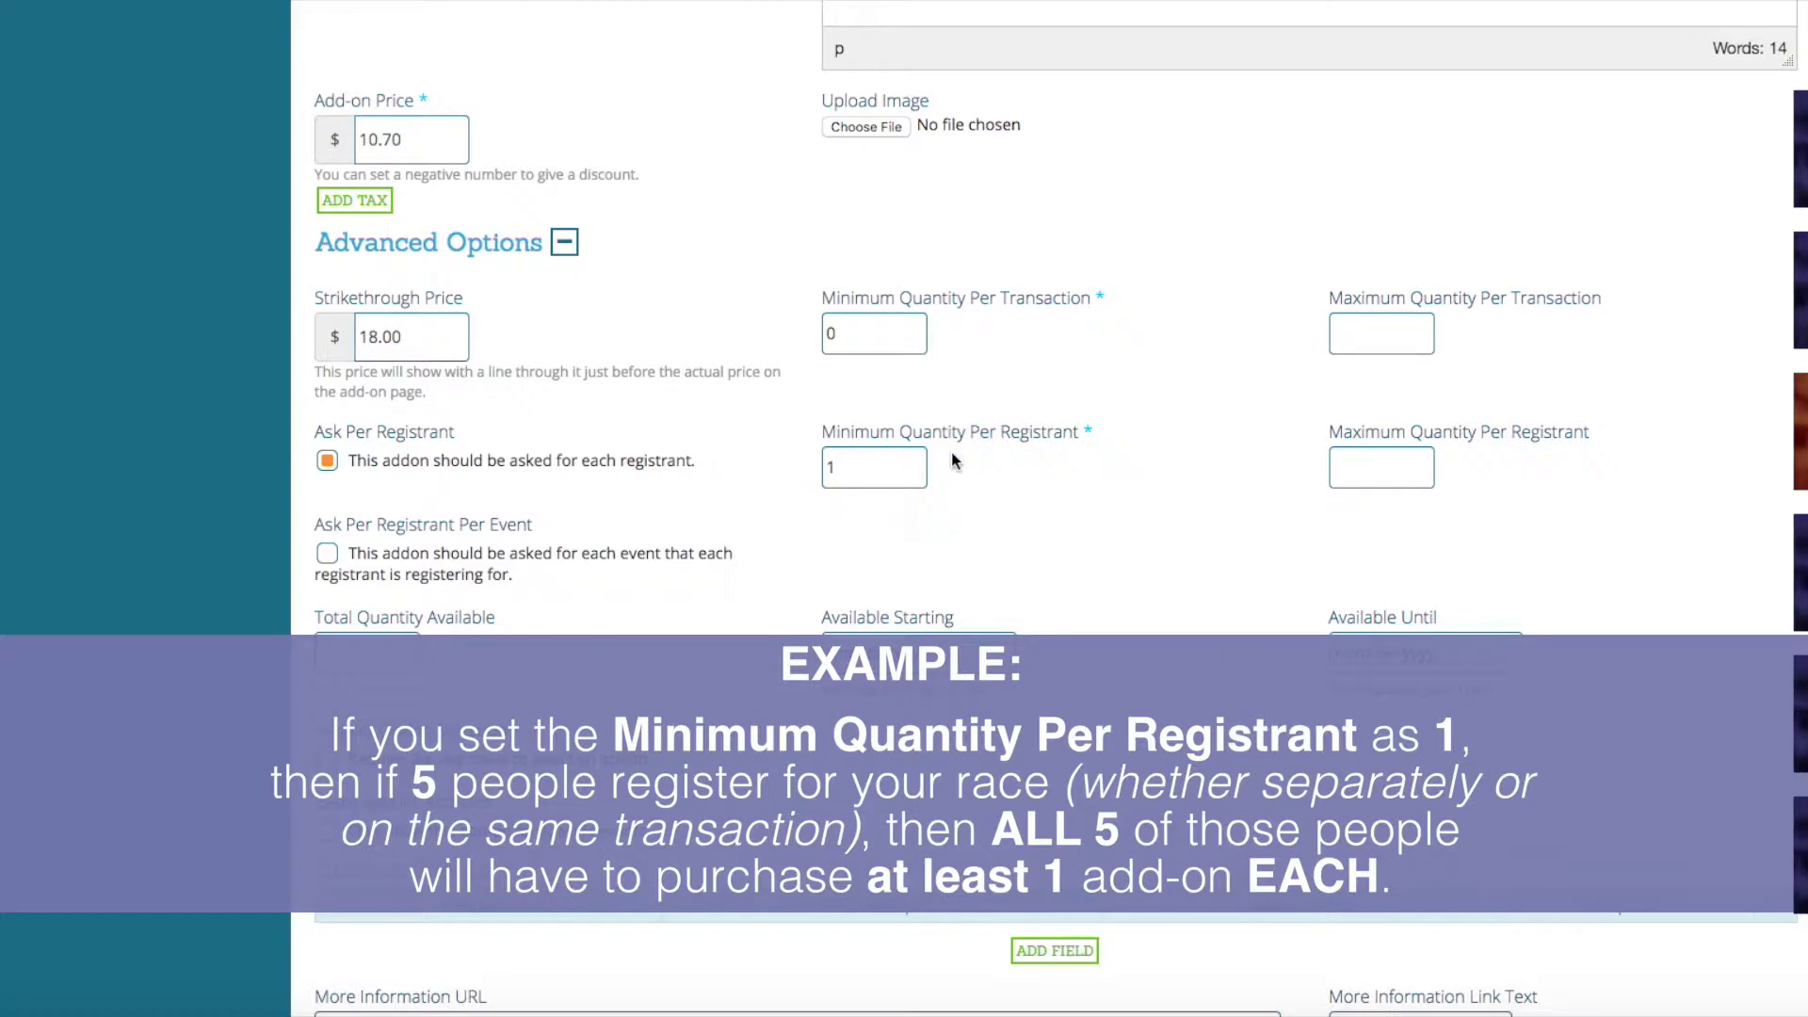
{"action": "scroll", "coordinate": [951, 451], "scroll_direction": "up", "scroll_amount": 1}
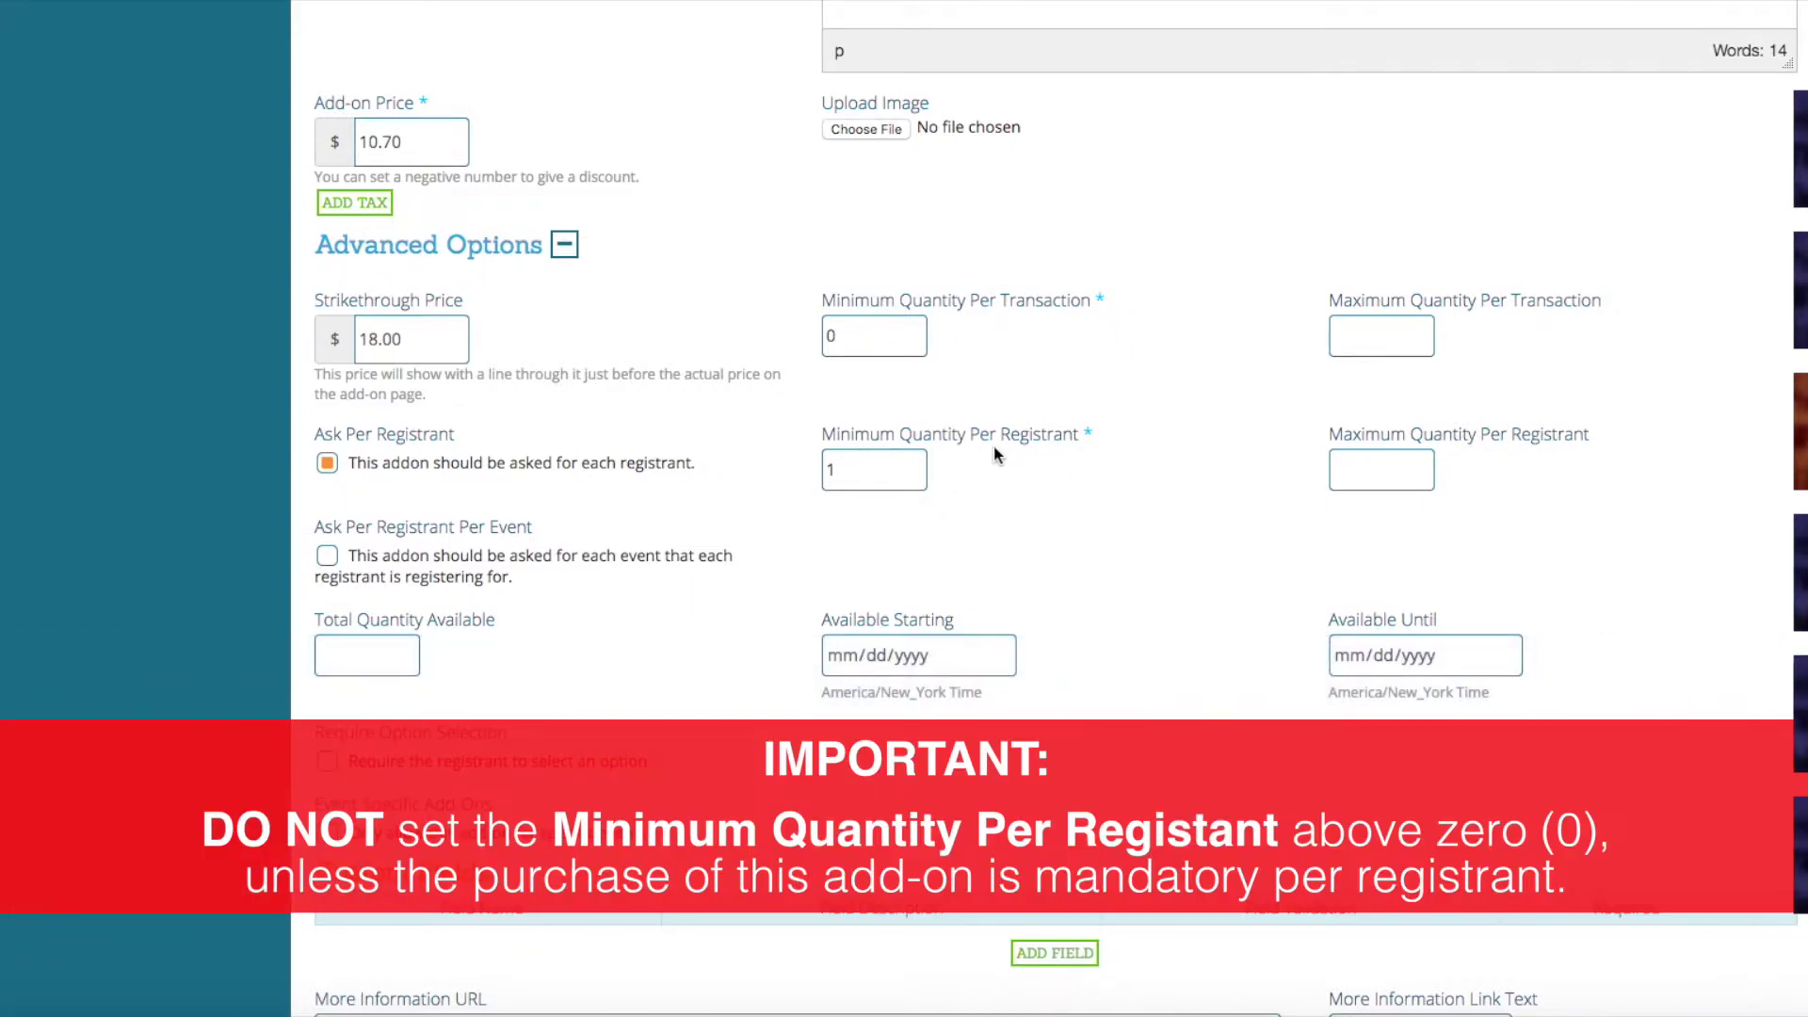
{"action": "left_click", "coordinate": [915, 475]}
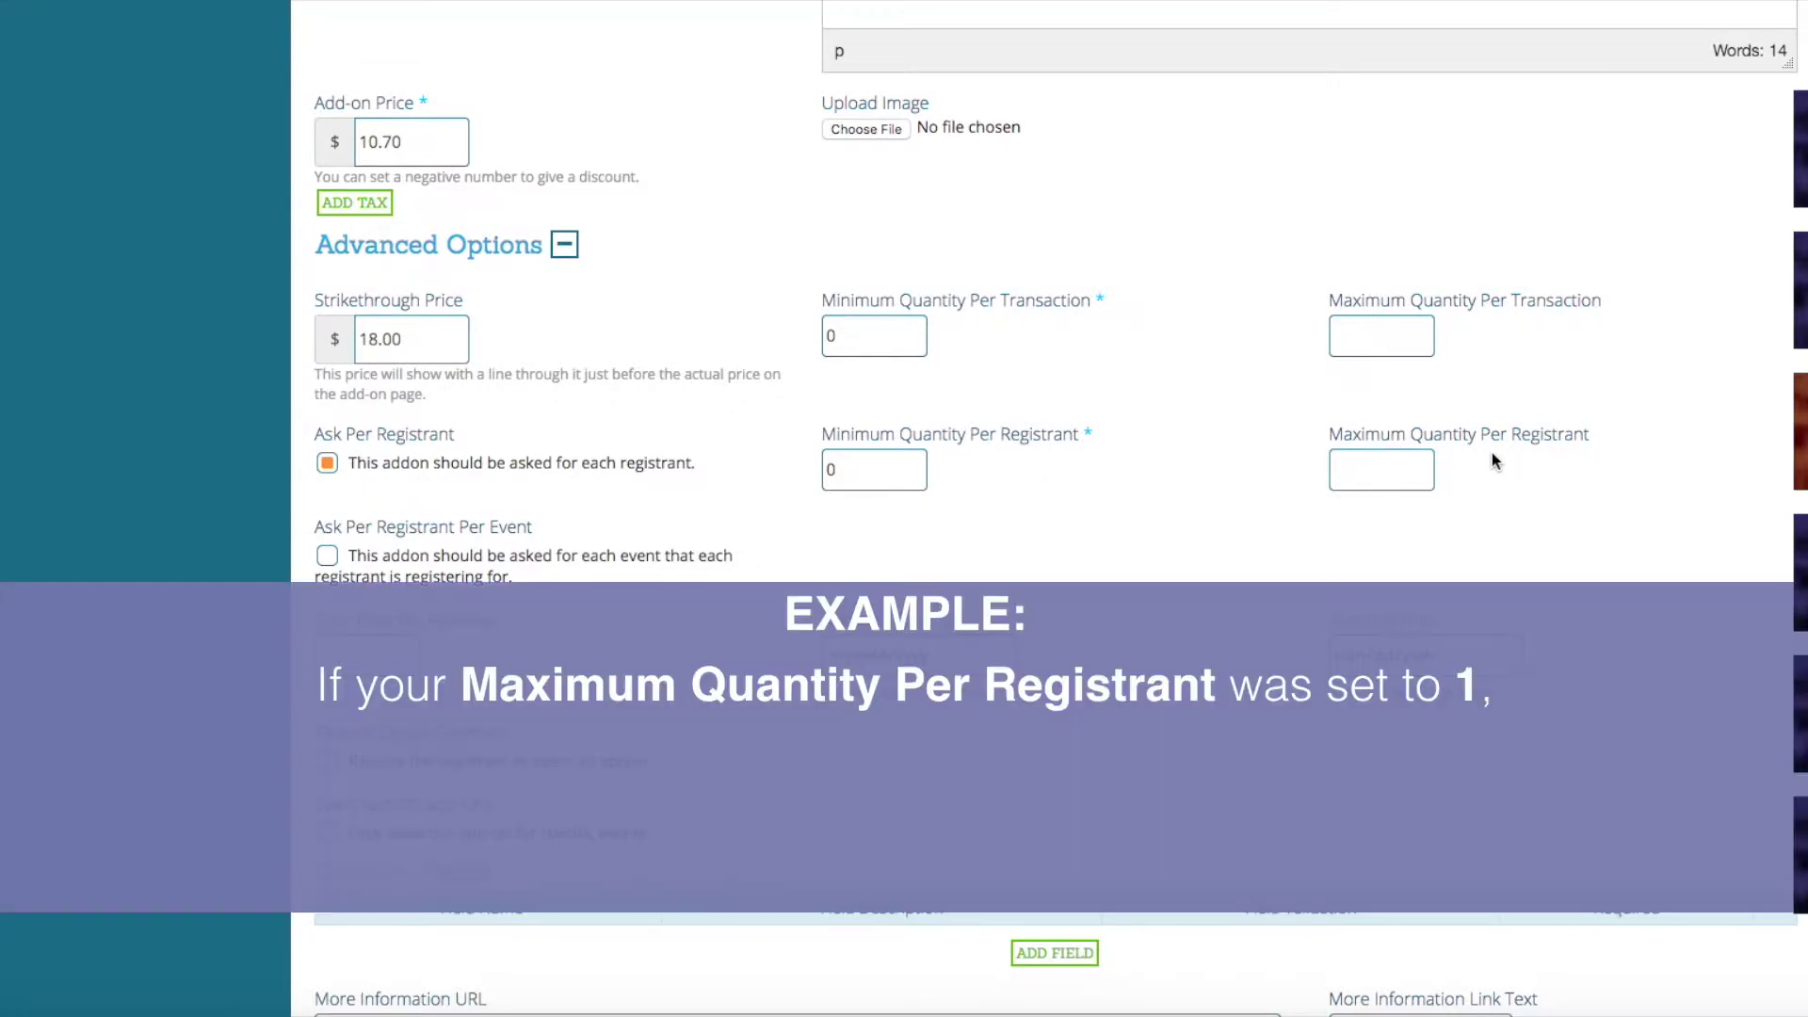
Set the Jacket add-on's maximum quantity per registrant to 1.
{"action": "left_click", "coordinate": [1379, 470]}
{"action": "type", "text": "1"}
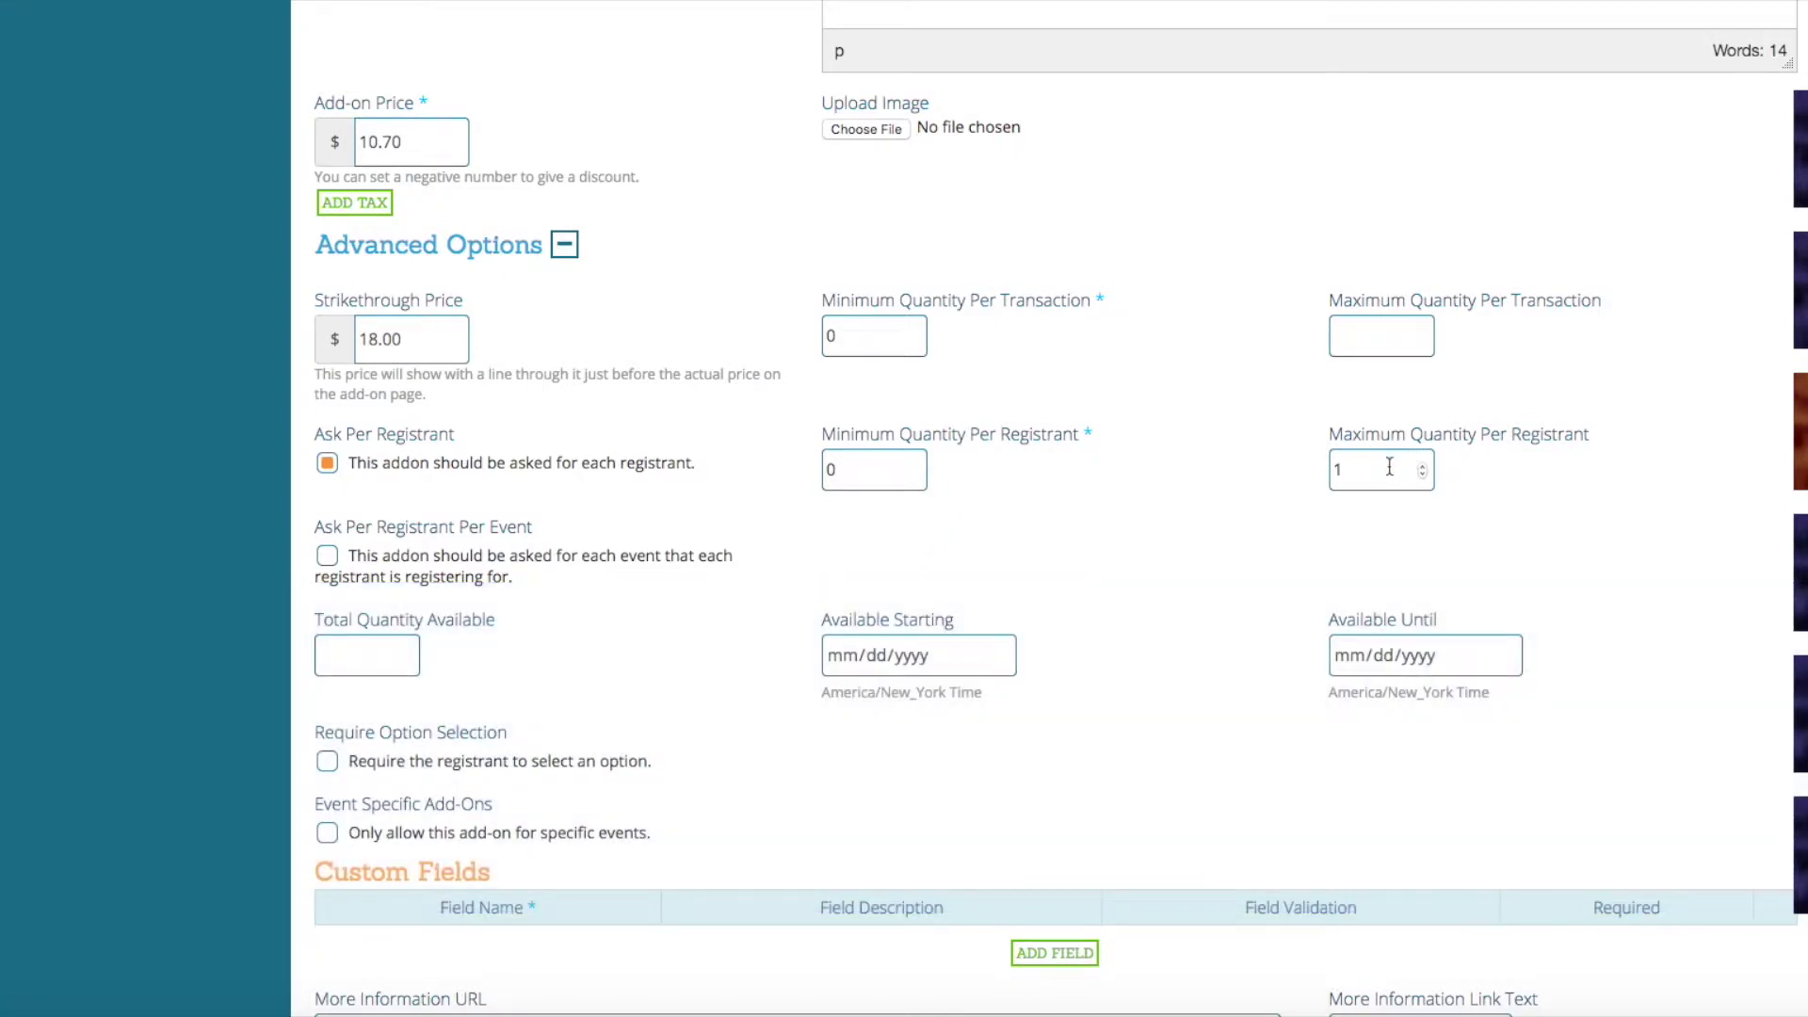
Clear the Jacket's maximum quantity per registrant and enable its Ask Per Registrant Per Event option.
{"action": "left_click_drag", "start_coordinate": [1389, 467], "coordinate": [1307, 465]}
{"action": "key", "text": "BackSpace"}
{"action": "left_click", "coordinate": [1541, 477]}
{"action": "left_click", "coordinate": [332, 557]}
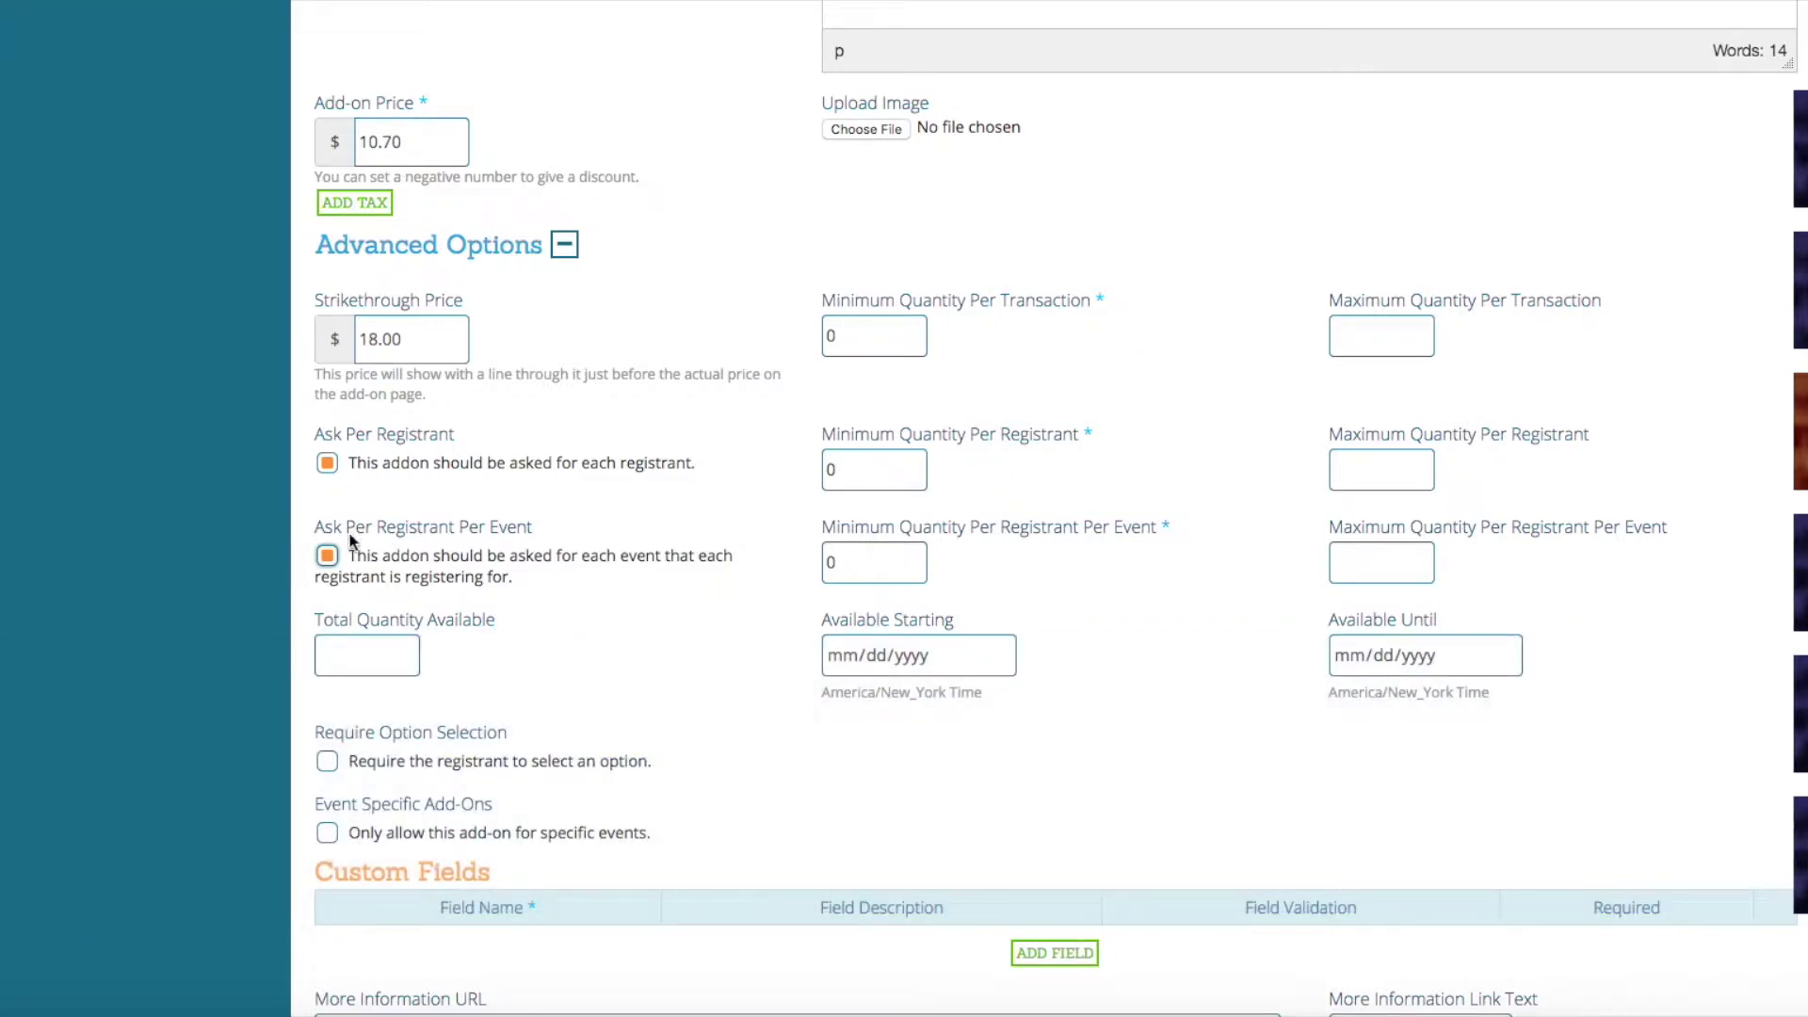
{"action": "left_click", "coordinate": [325, 554]}
Try a minimum quantity per registrant per event of 1 for the Jacket and reset it to 0.
{"action": "double_click", "coordinate": [892, 574]}
{"action": "type", "text": "1"}
{"action": "left_click", "coordinate": [999, 556]}
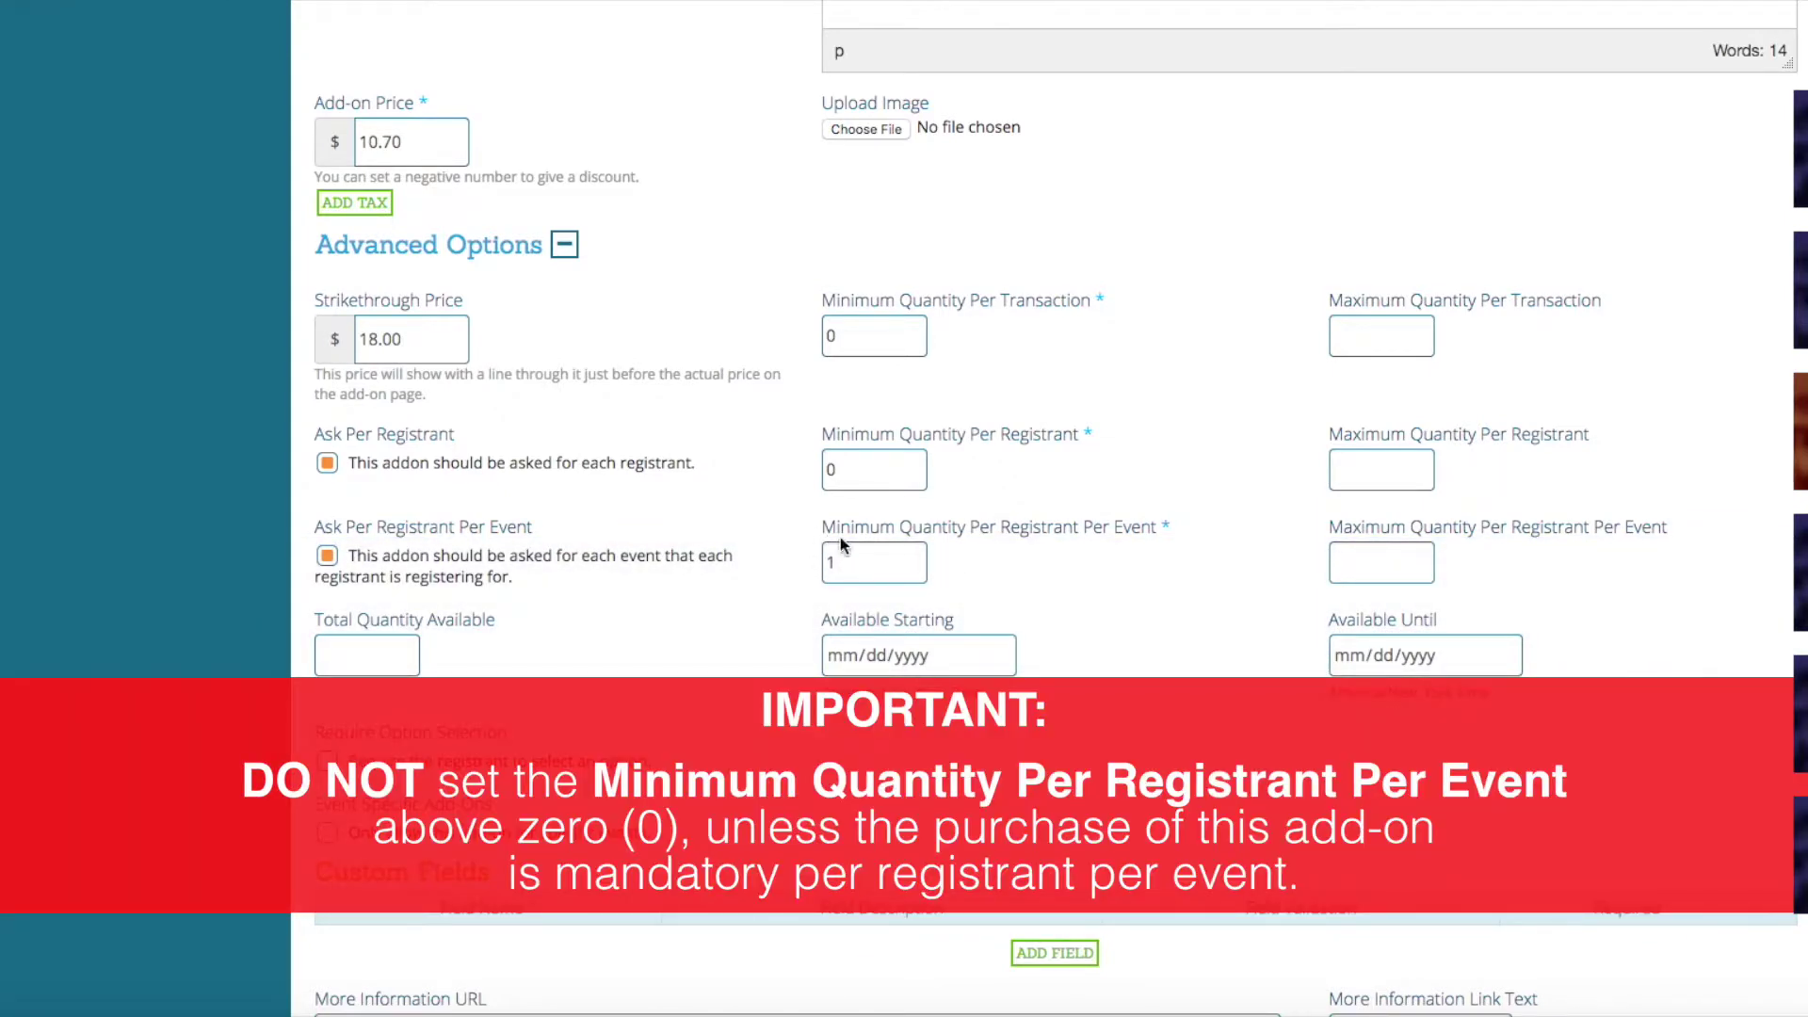
{"action": "left_click", "coordinate": [915, 567]}
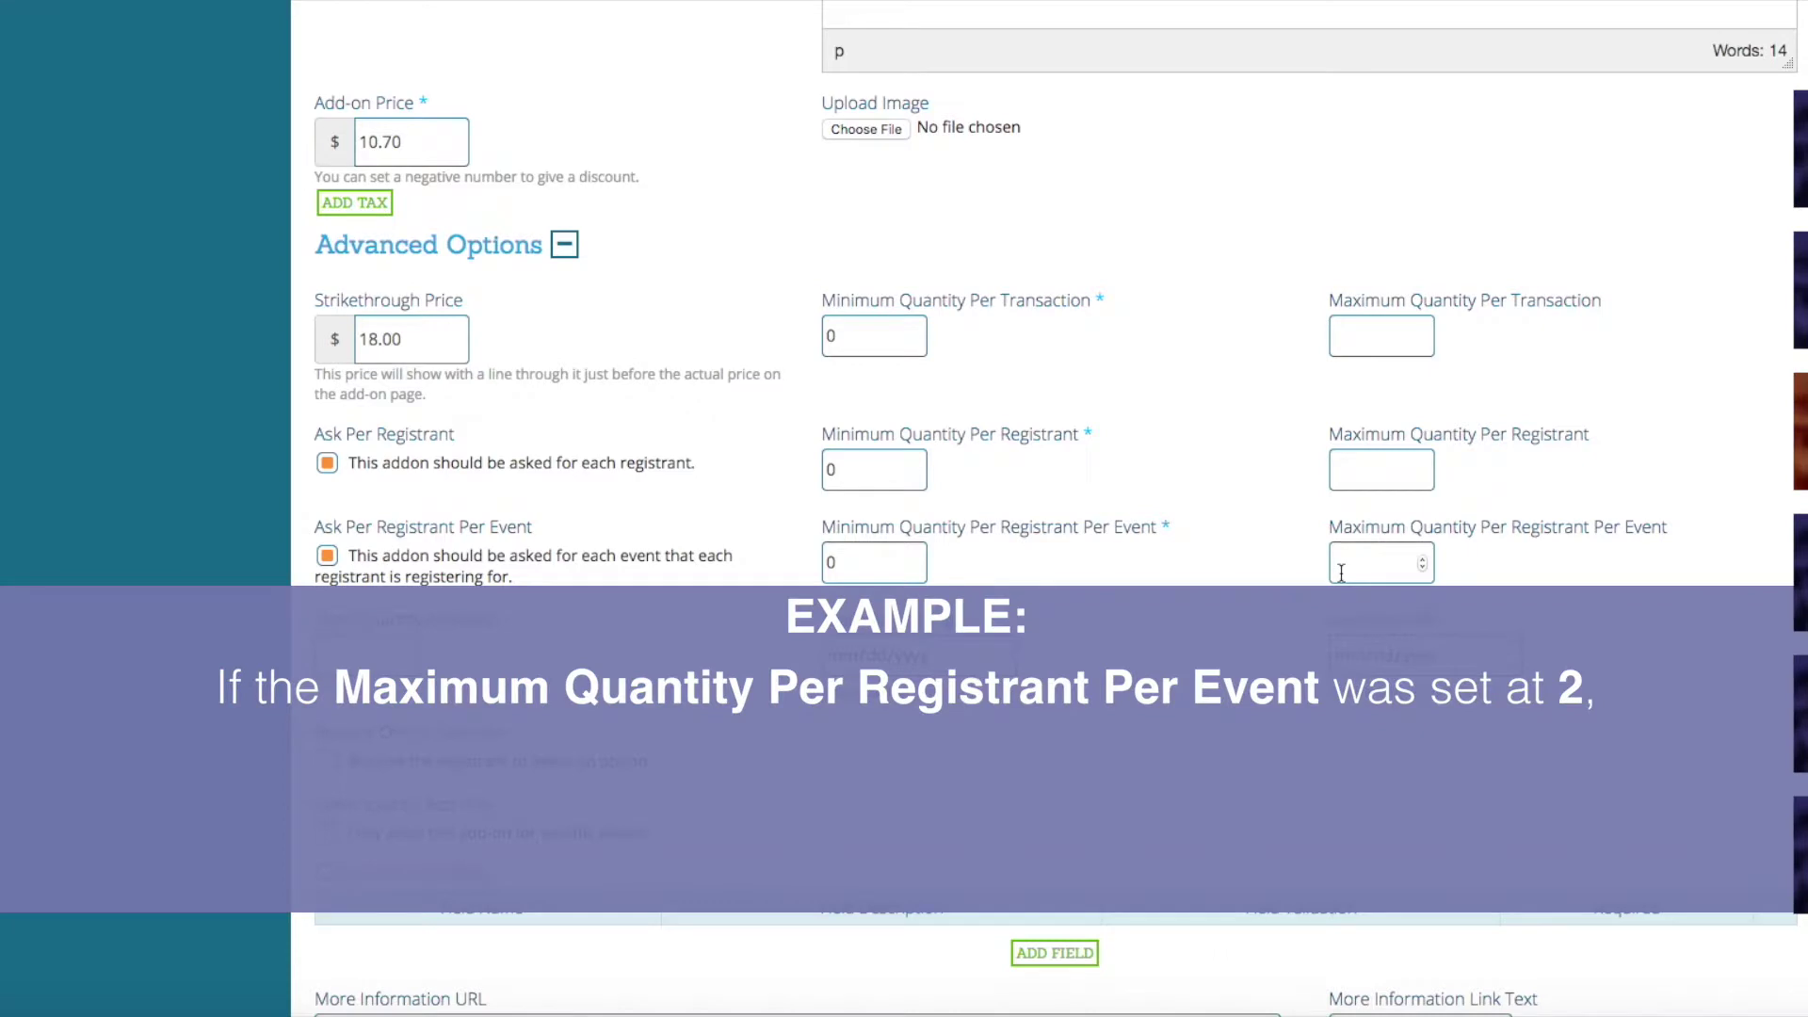
Try a maximum quantity per registrant per event of 2 for the Jacket and clear it again.
{"action": "left_click", "coordinate": [1341, 564]}
{"action": "type", "text": "2"}
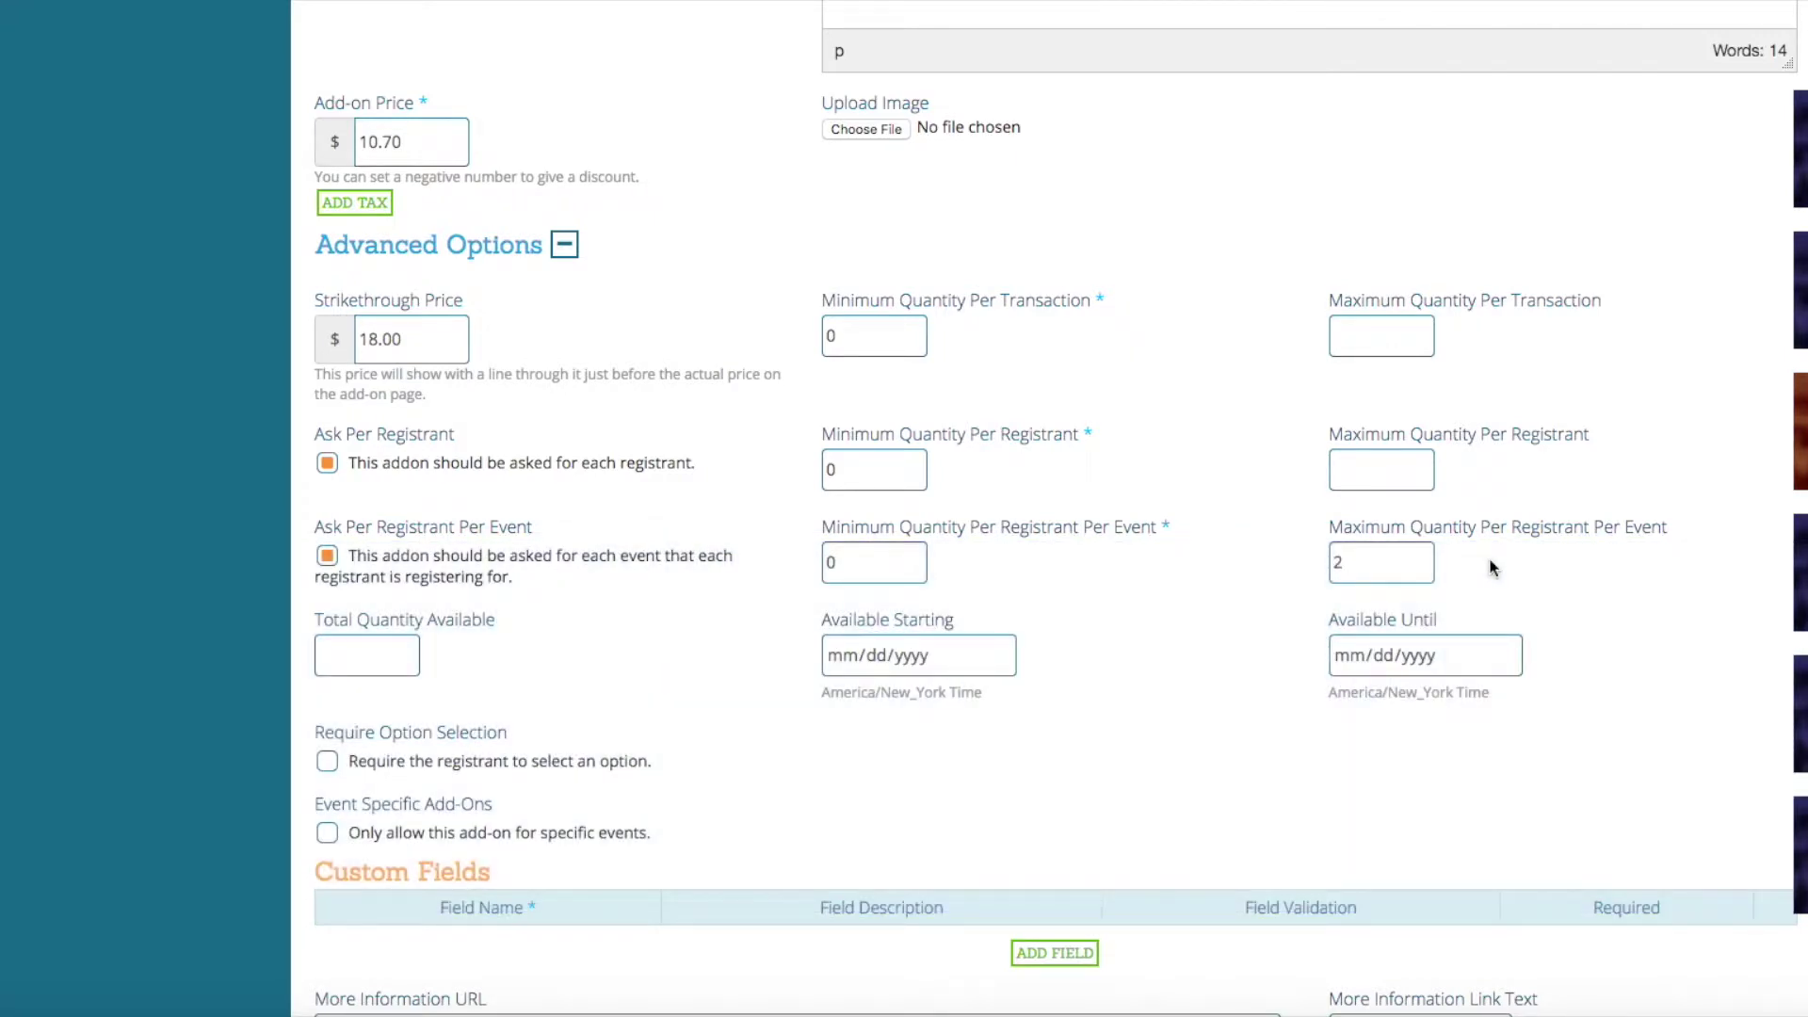
{"action": "double_click", "coordinate": [1380, 562]}
{"action": "key", "text": "BackSpace"}
{"action": "left_click", "coordinate": [1265, 566]}
Set the Jacket add-on's total quantity available to 207.
{"action": "scroll", "coordinate": [1265, 566], "scroll_direction": "down", "scroll_amount": 3}
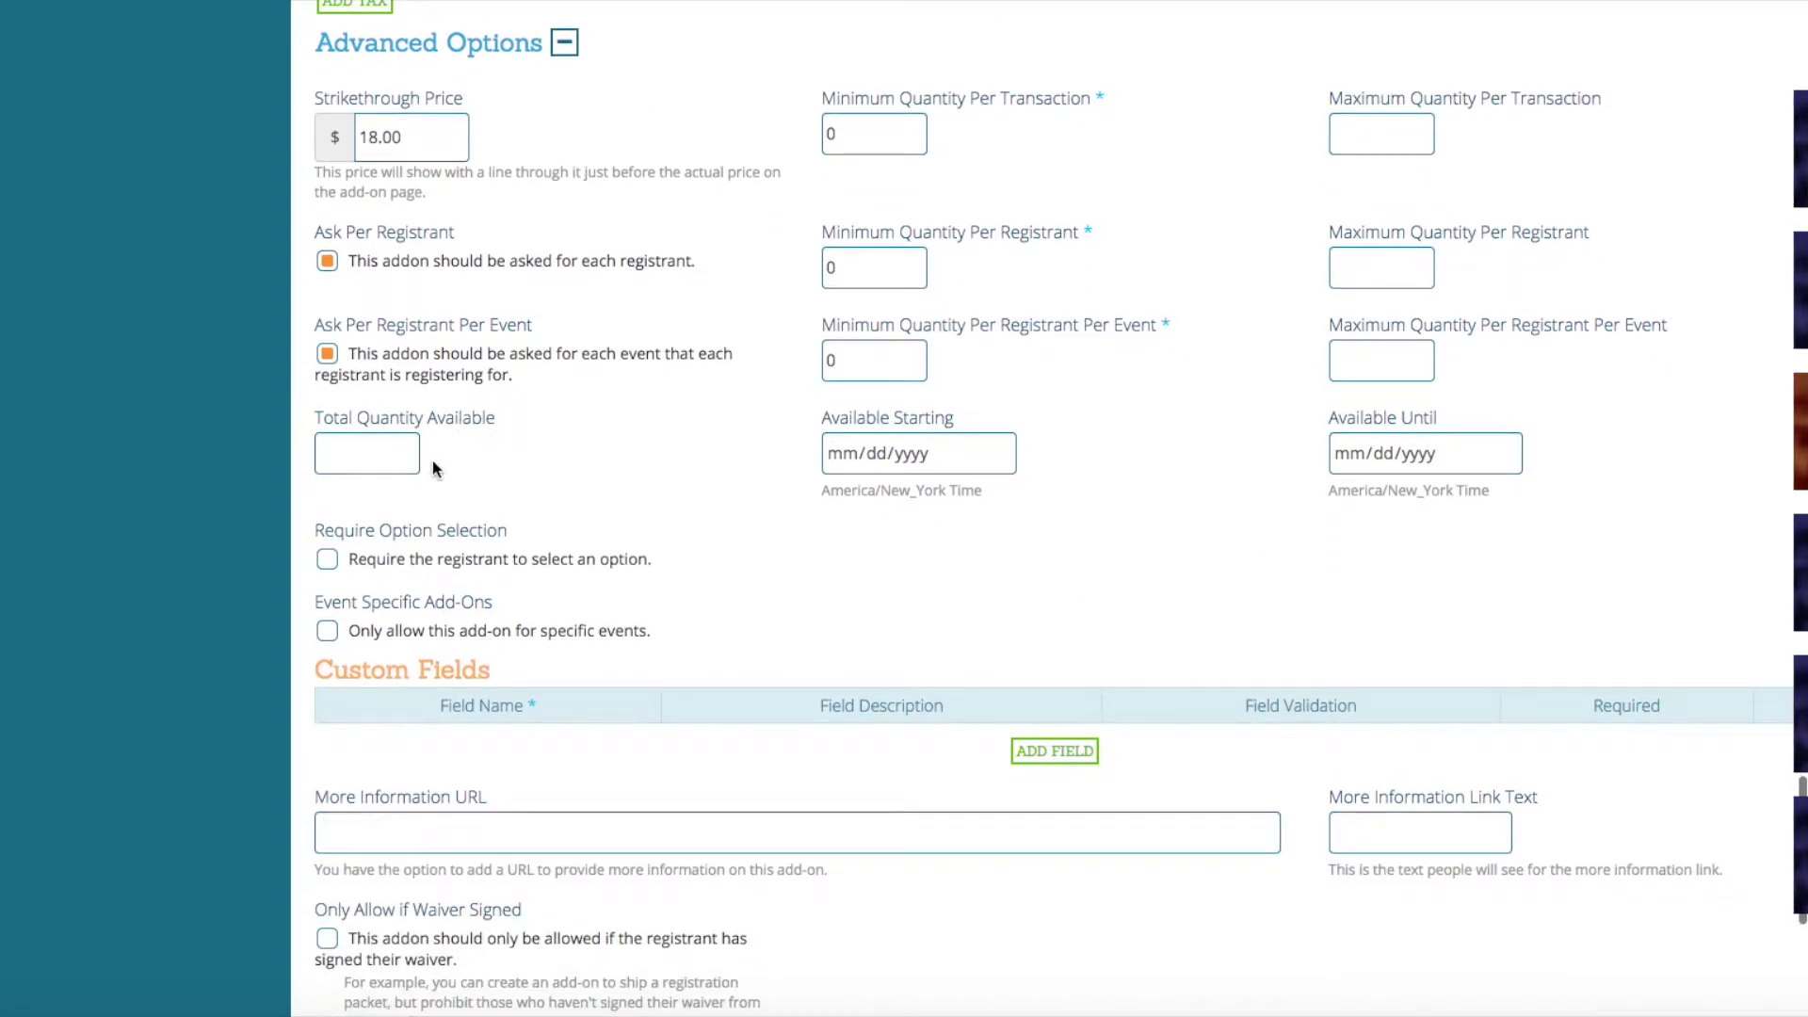
{"action": "left_click", "coordinate": [359, 462]}
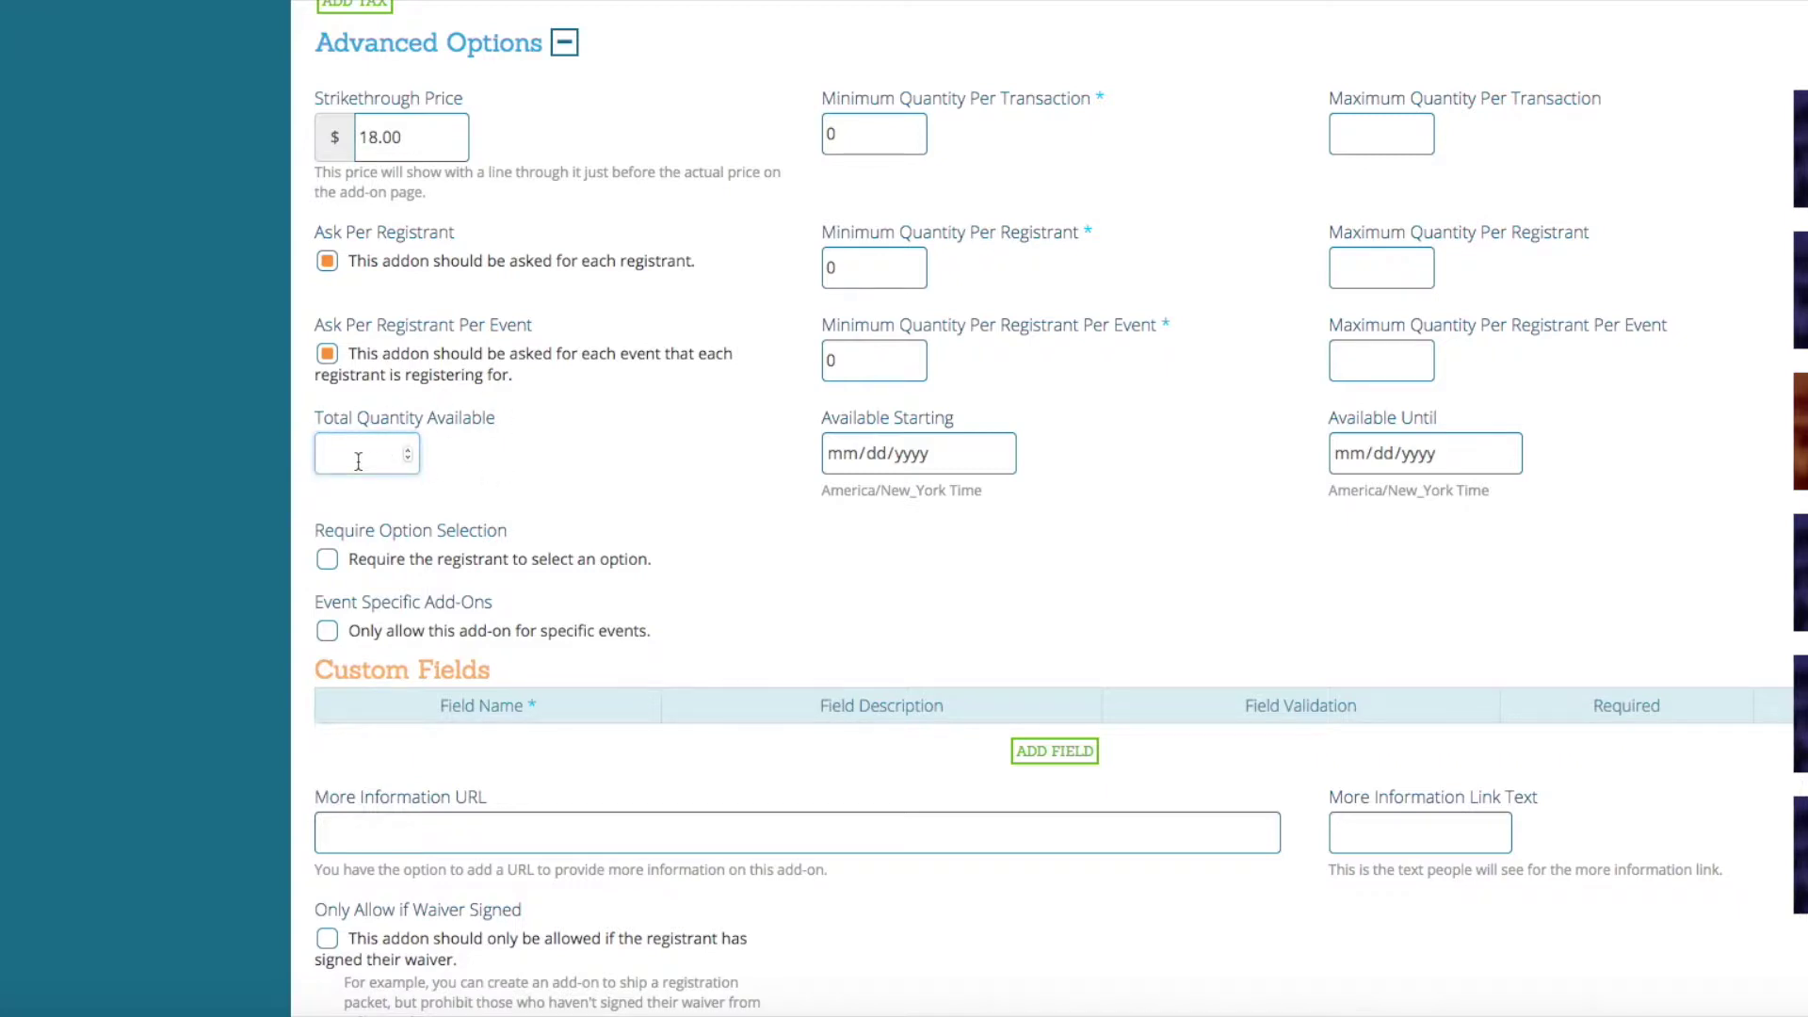
{"action": "type", "text": "207"}
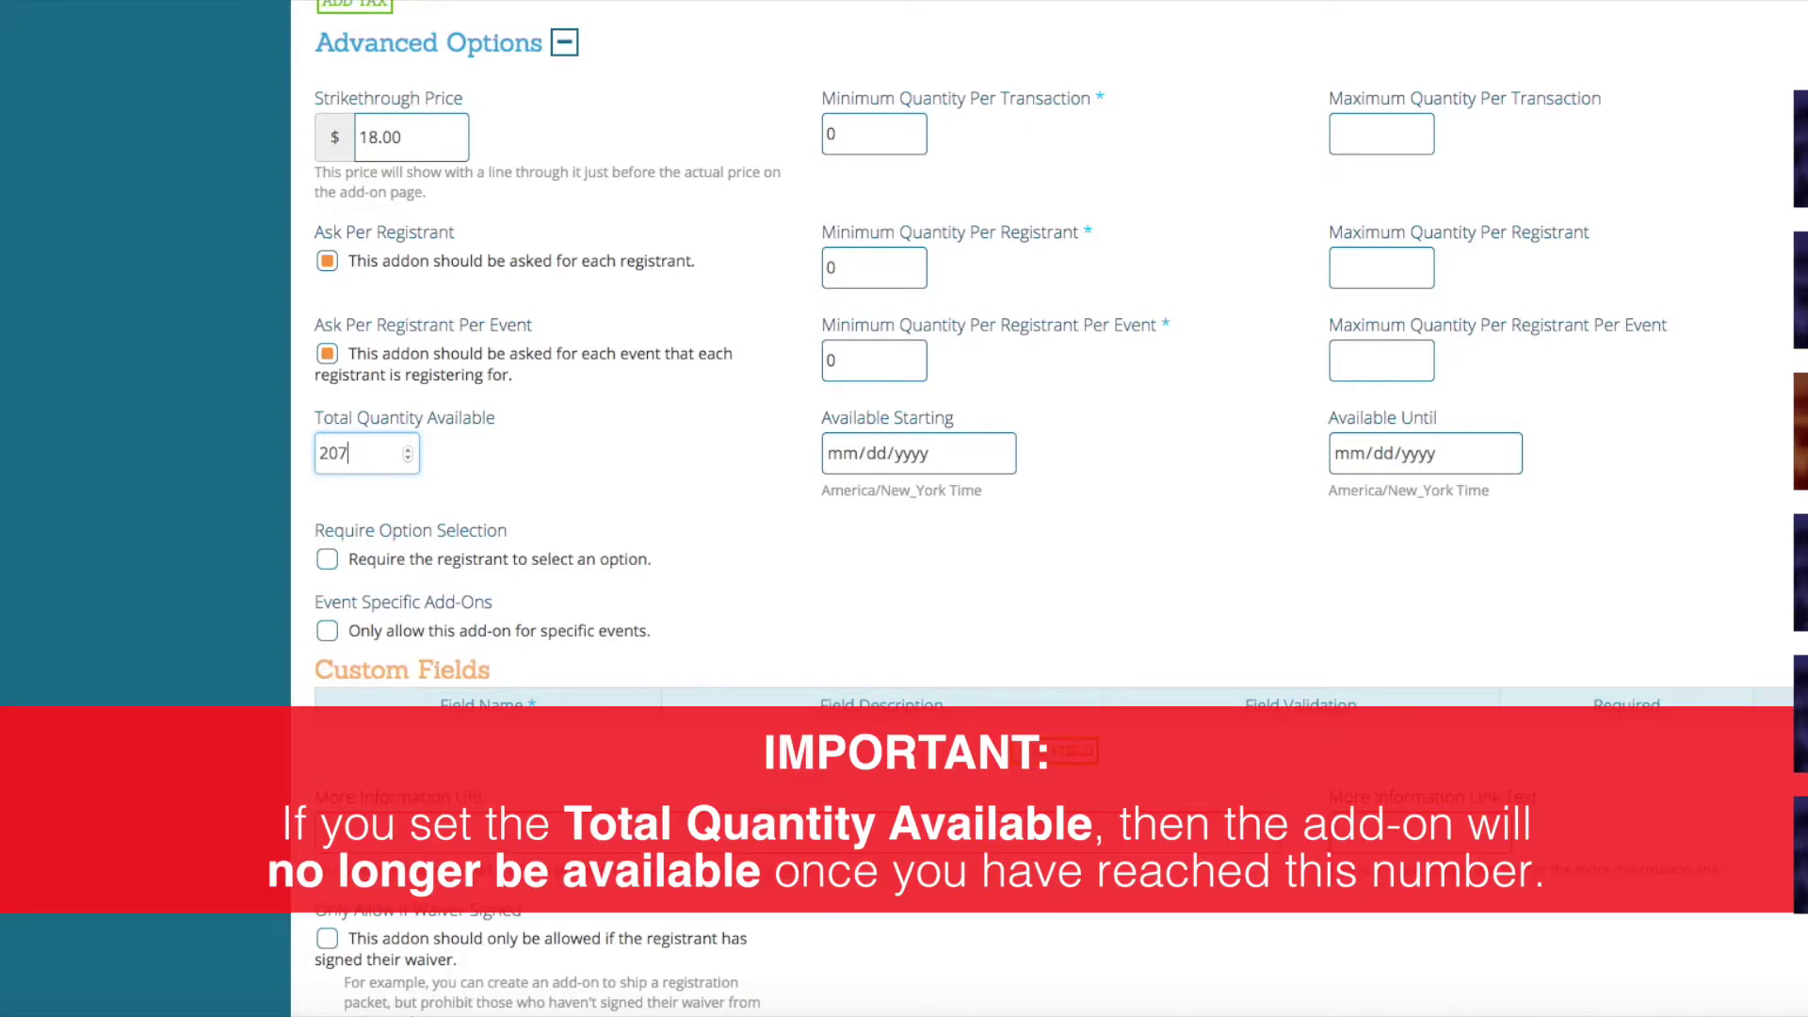
{"action": "left_click", "coordinate": [480, 450]}
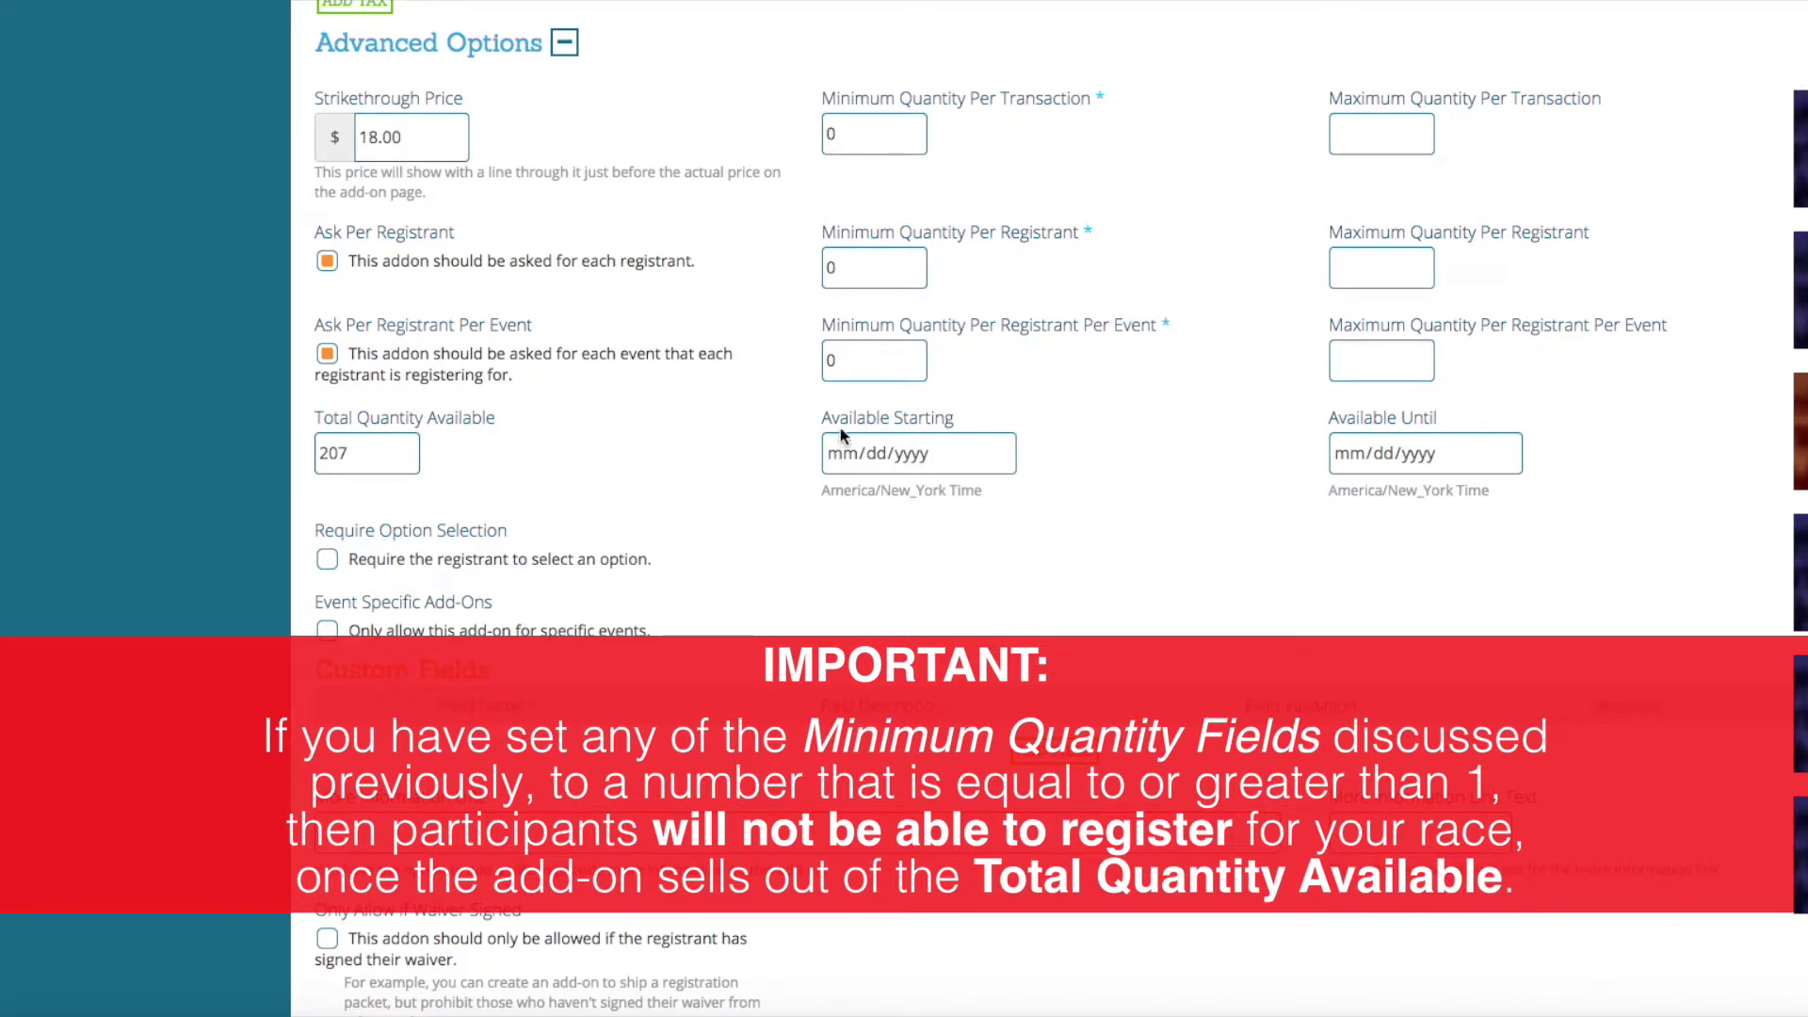
Try a minimum quantity per registrant of 1 alongside the total quantity, acknowledge the warning, and reset the minimum to 0.
{"action": "double_click", "coordinate": [914, 267]}
{"action": "type", "text": "1"}
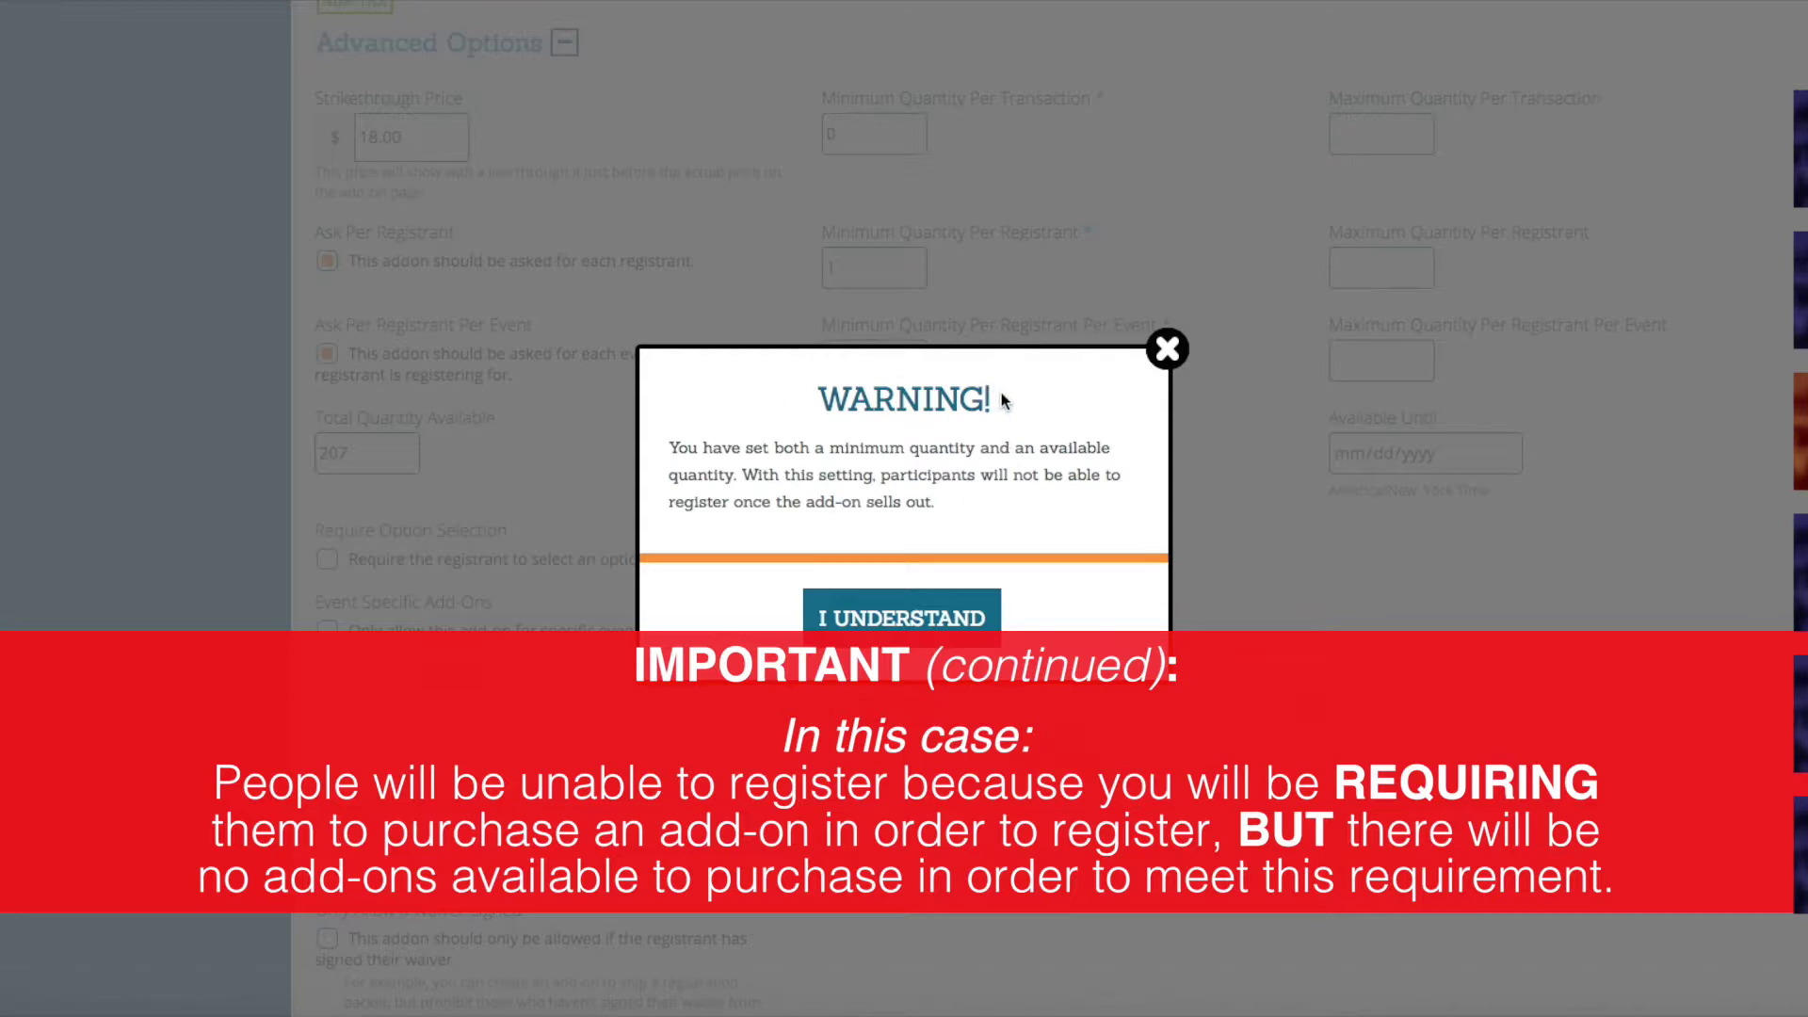
{"action": "left_click", "coordinate": [897, 613]}
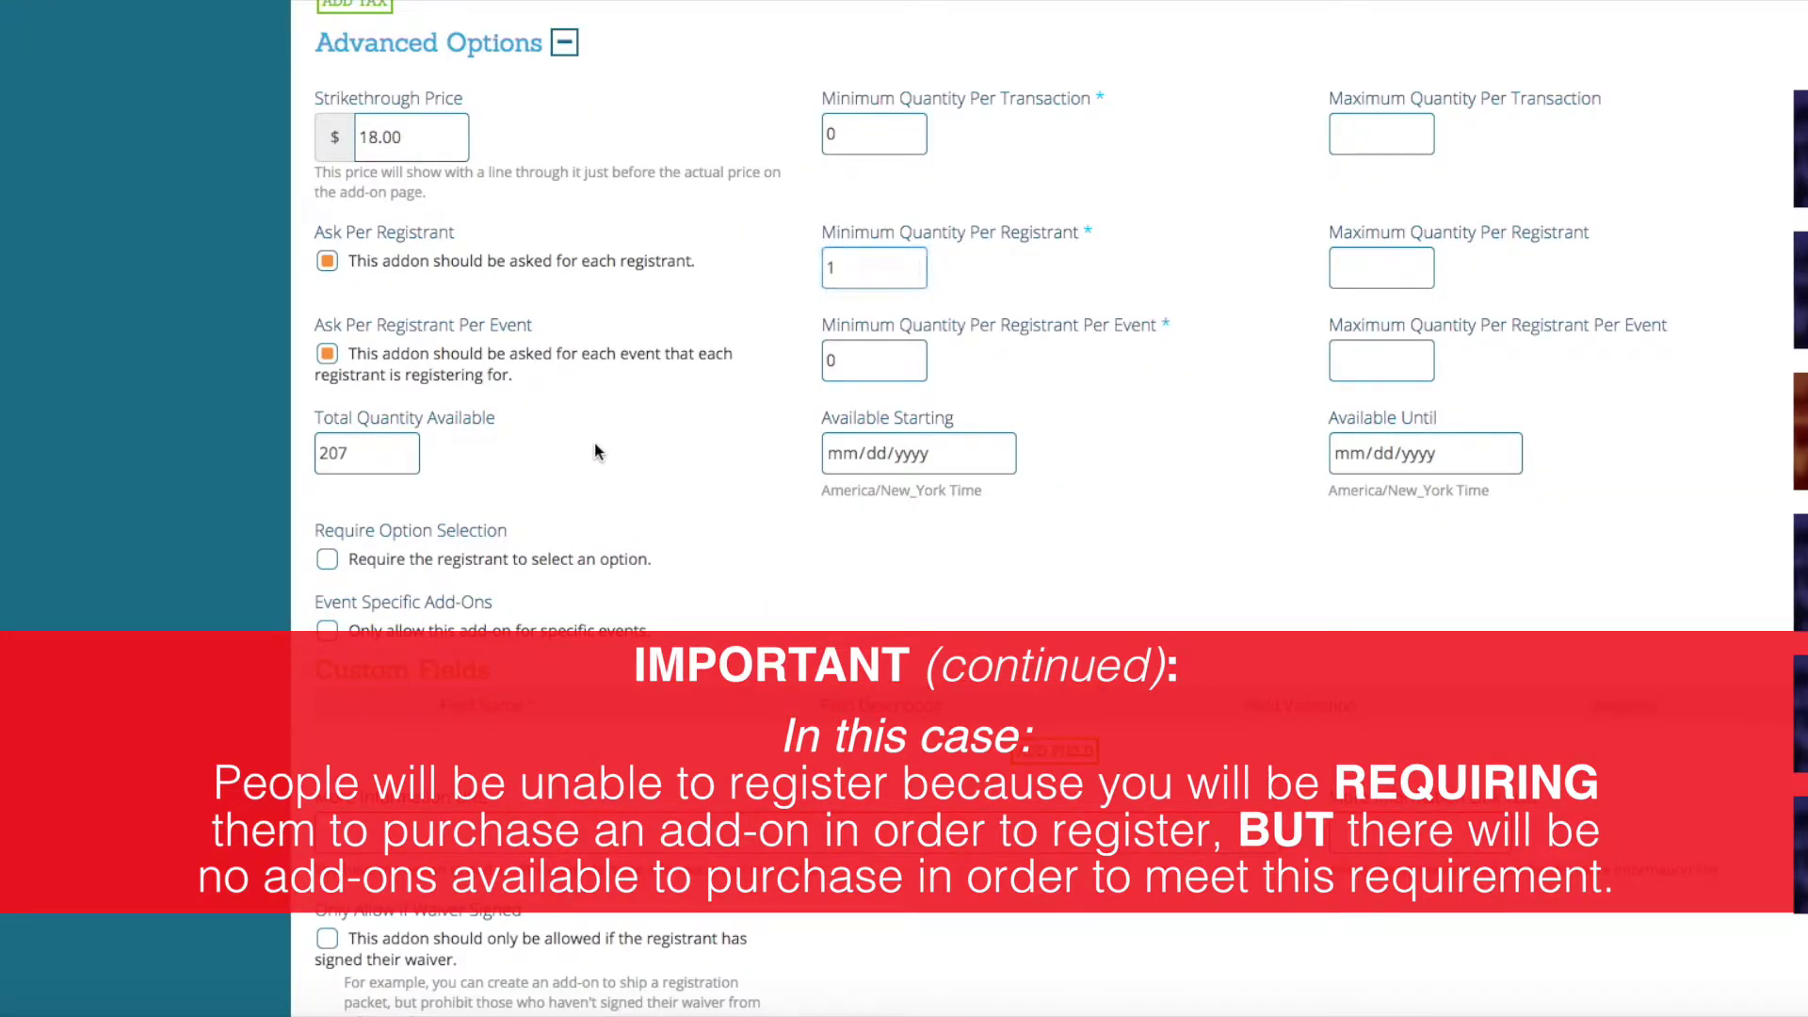
{"action": "left_click", "coordinate": [914, 273]}
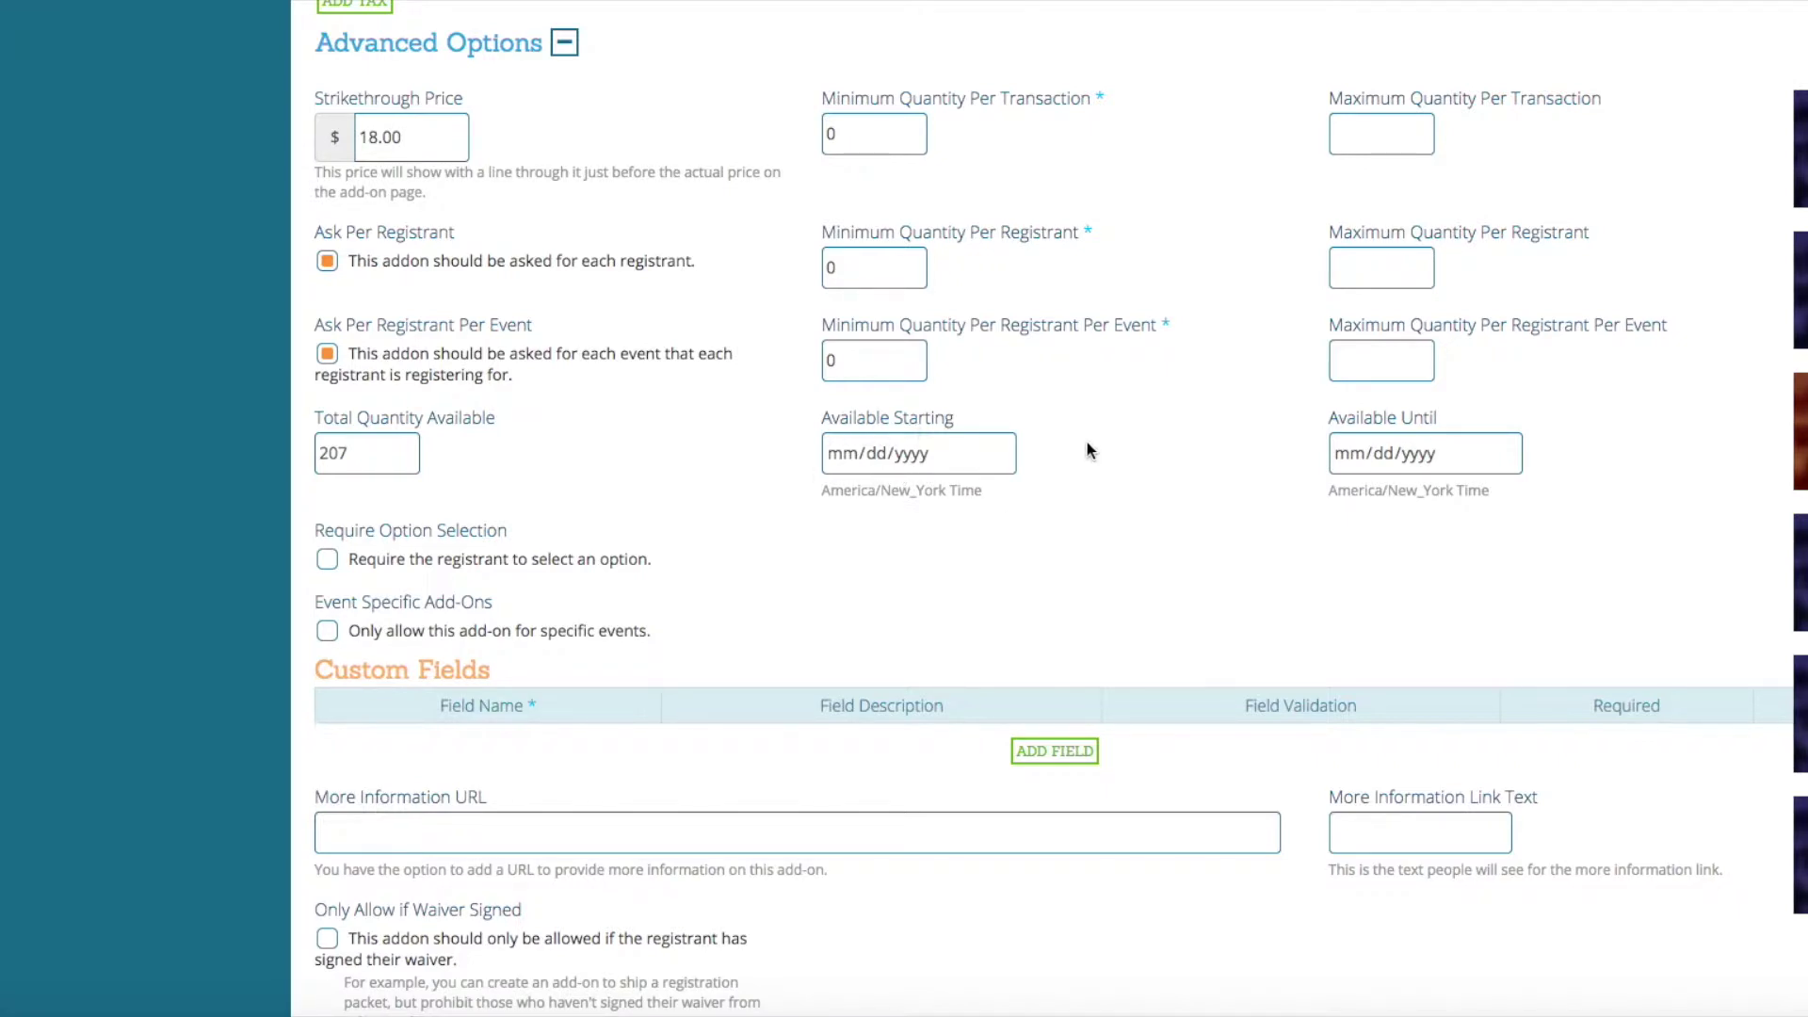
Try an Available Starting date of 04/29/2017 for the Jacket and clear it again.
{"action": "left_click", "coordinate": [1000, 454]}
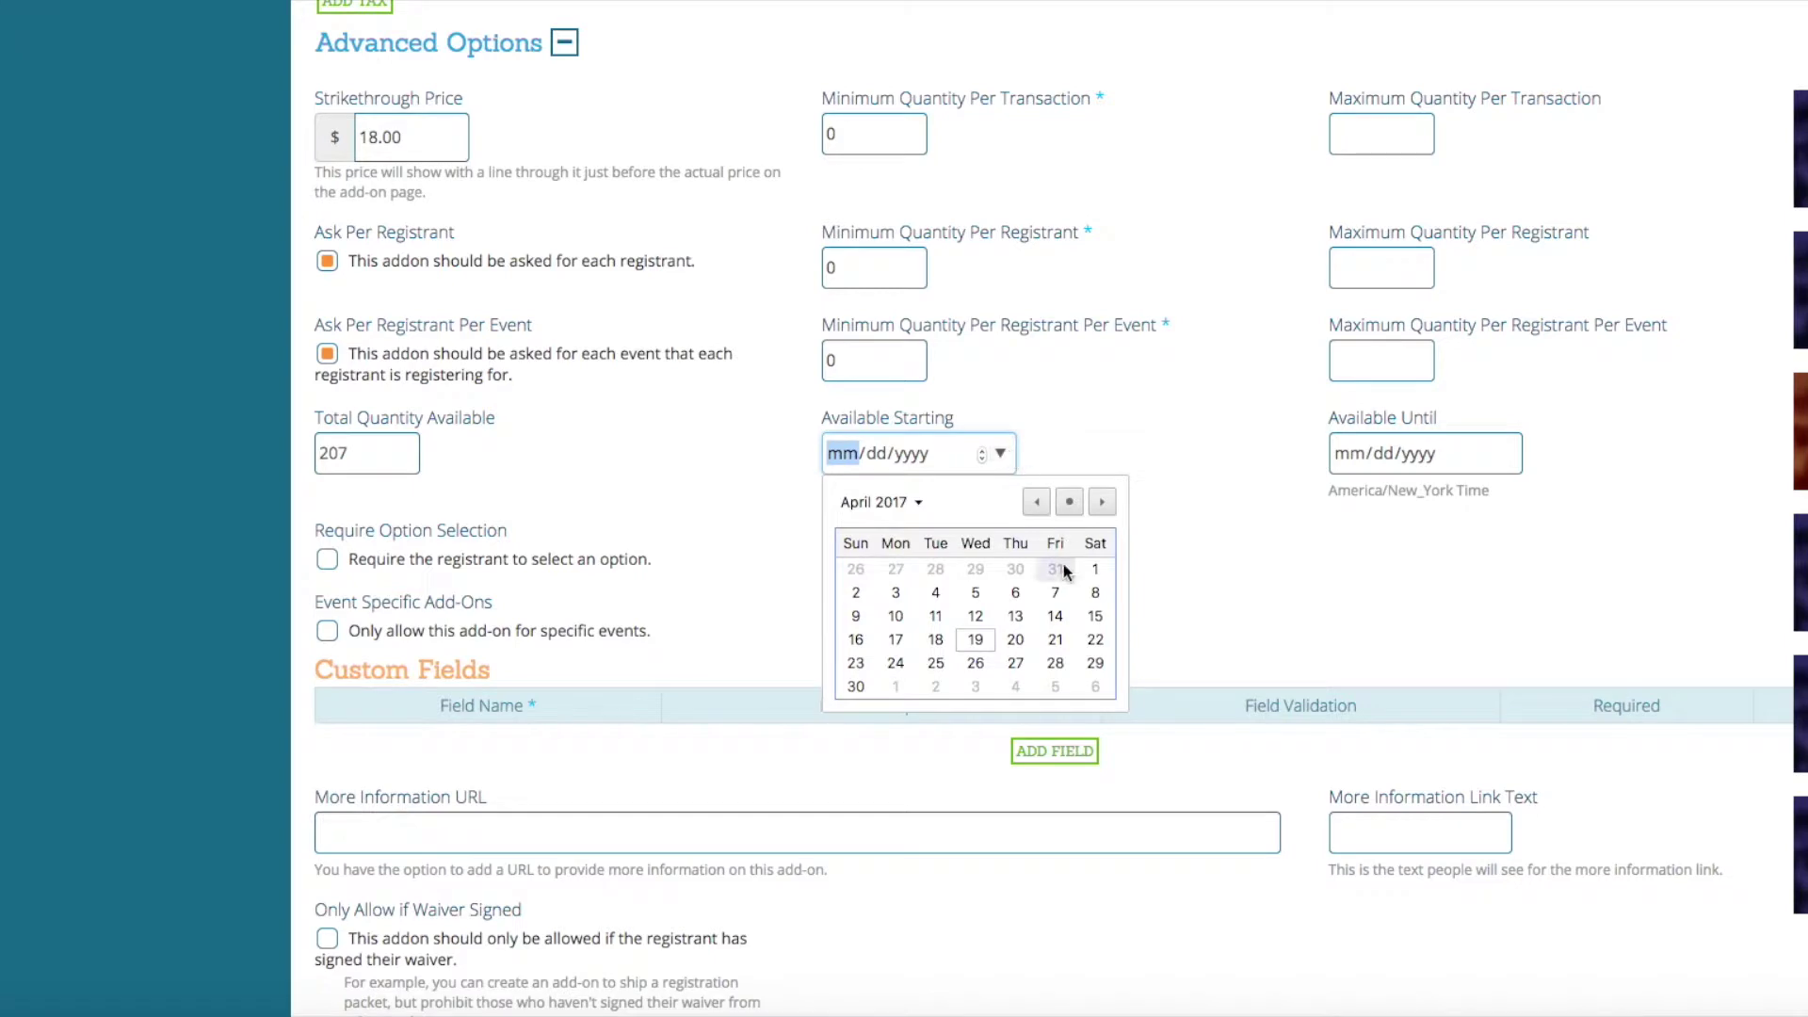
{"action": "left_click", "coordinate": [1095, 663]}
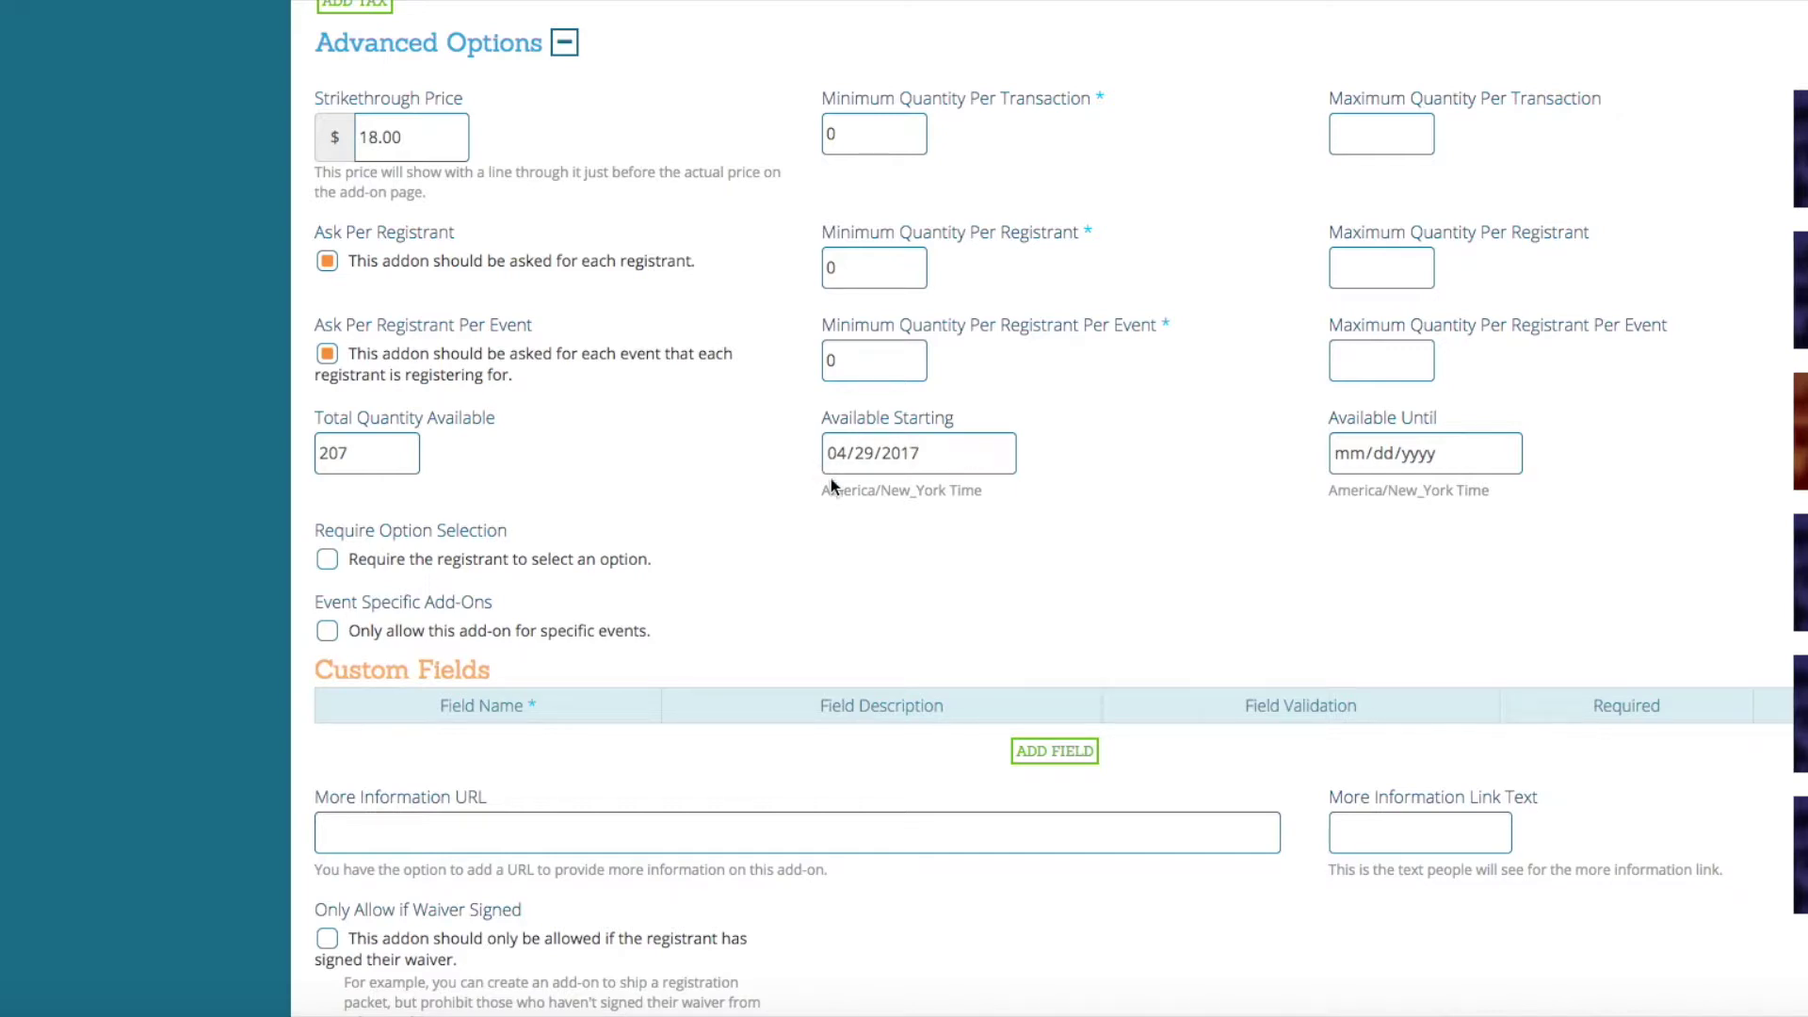
{"action": "left_click", "coordinate": [965, 454]}
Try an Available Until date of 04/28/2017 for the Jacket and clear it again.
{"action": "left_click", "coordinate": [1507, 453]}
{"action": "left_click", "coordinate": [1575, 667]}
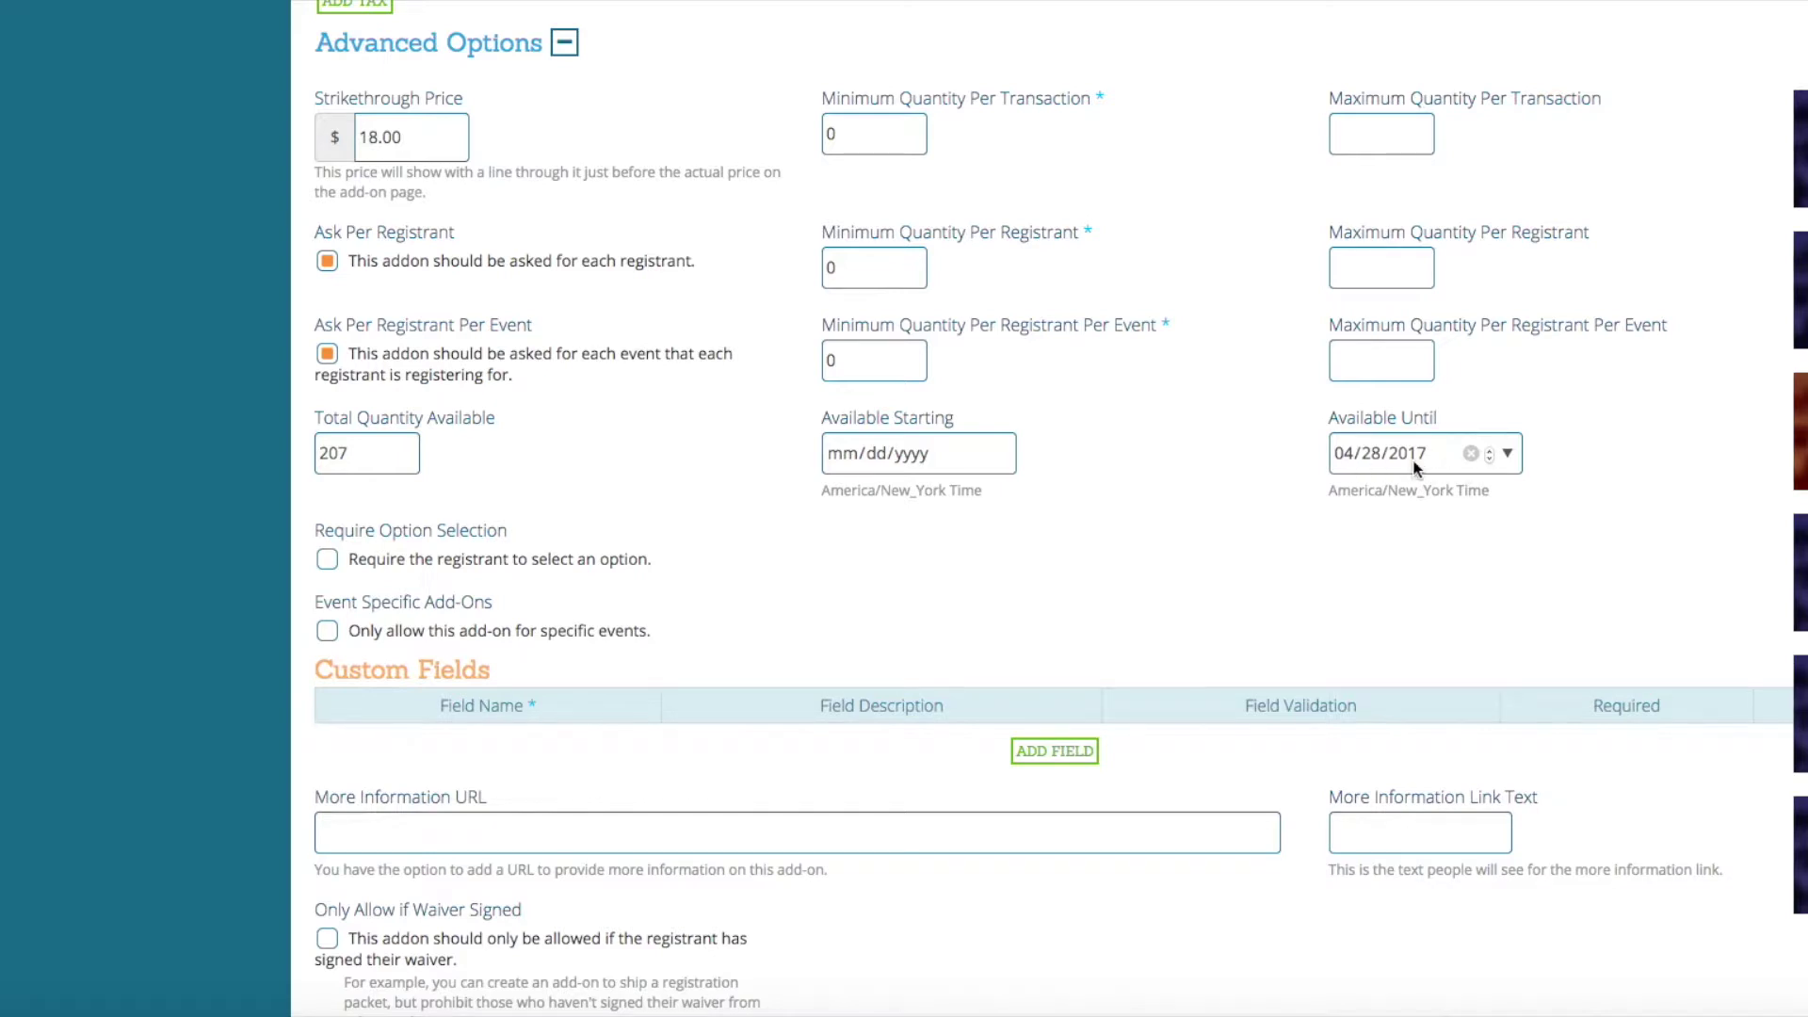
{"action": "left_click", "coordinate": [1470, 455]}
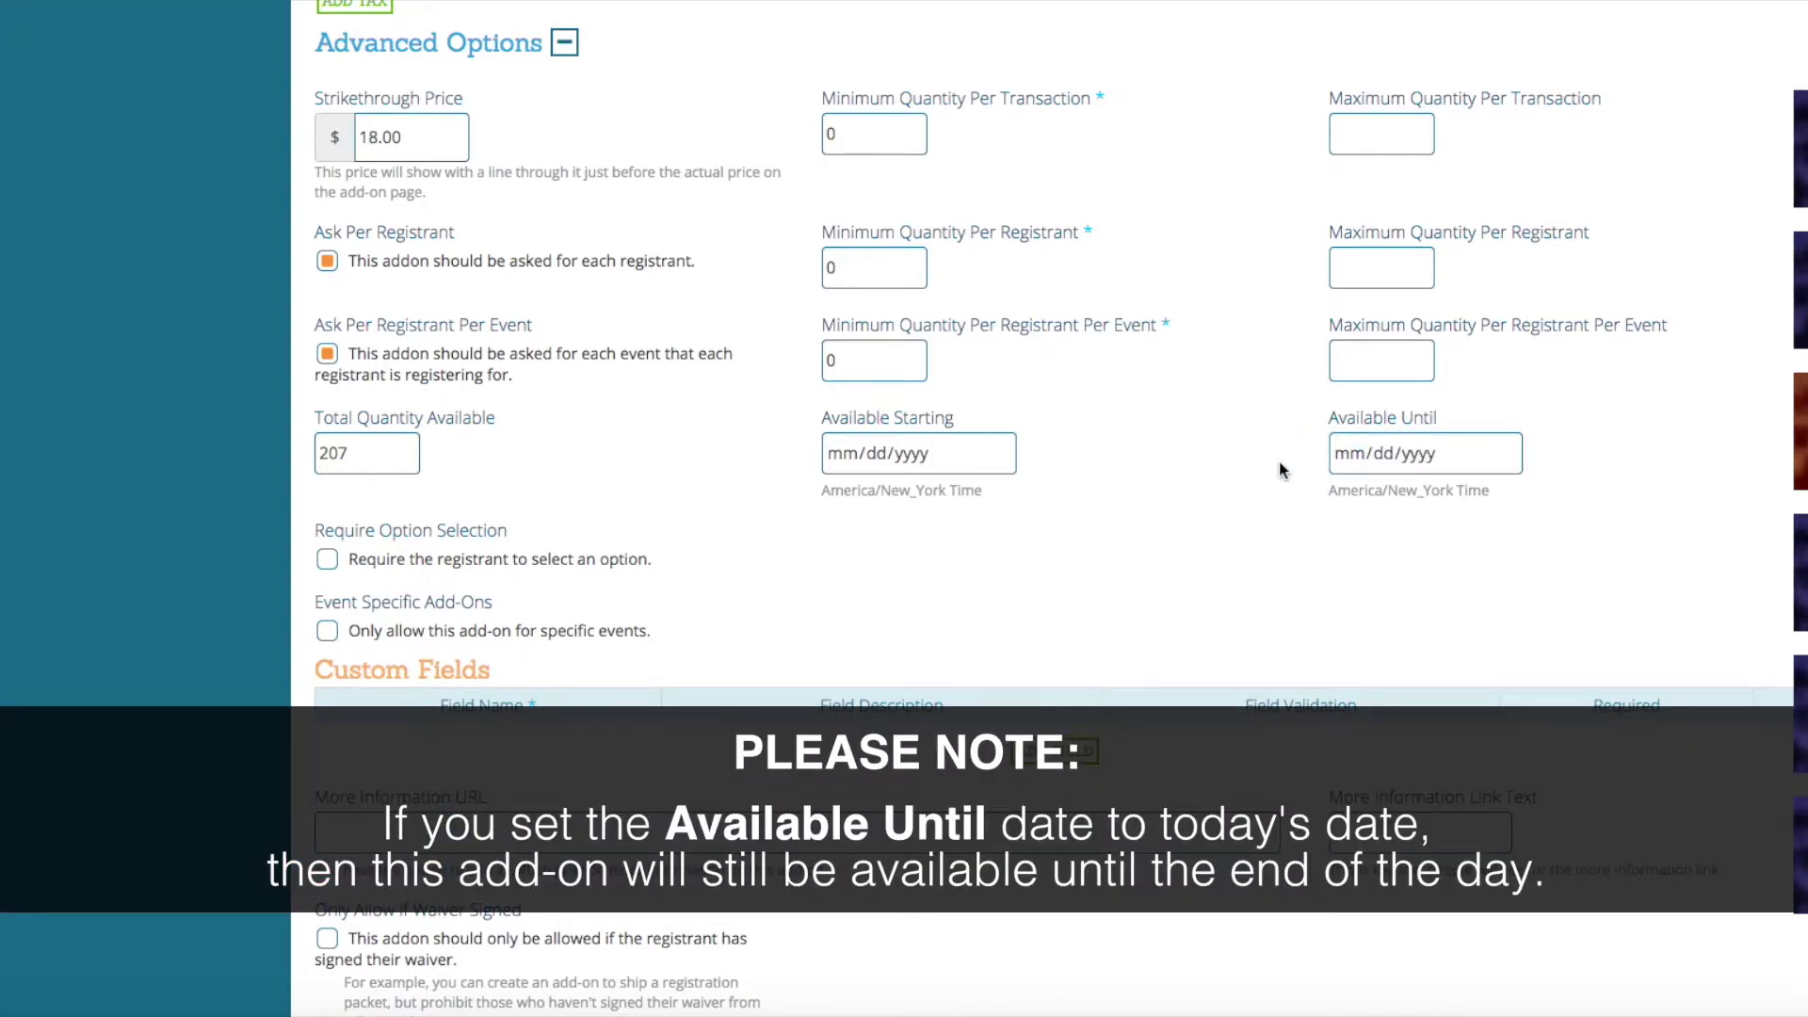
Try Available Until dates of 04/19/2017 and 04/16/2017 for the Jacket, and clear the date.
{"action": "left_click", "coordinate": [1508, 453]}
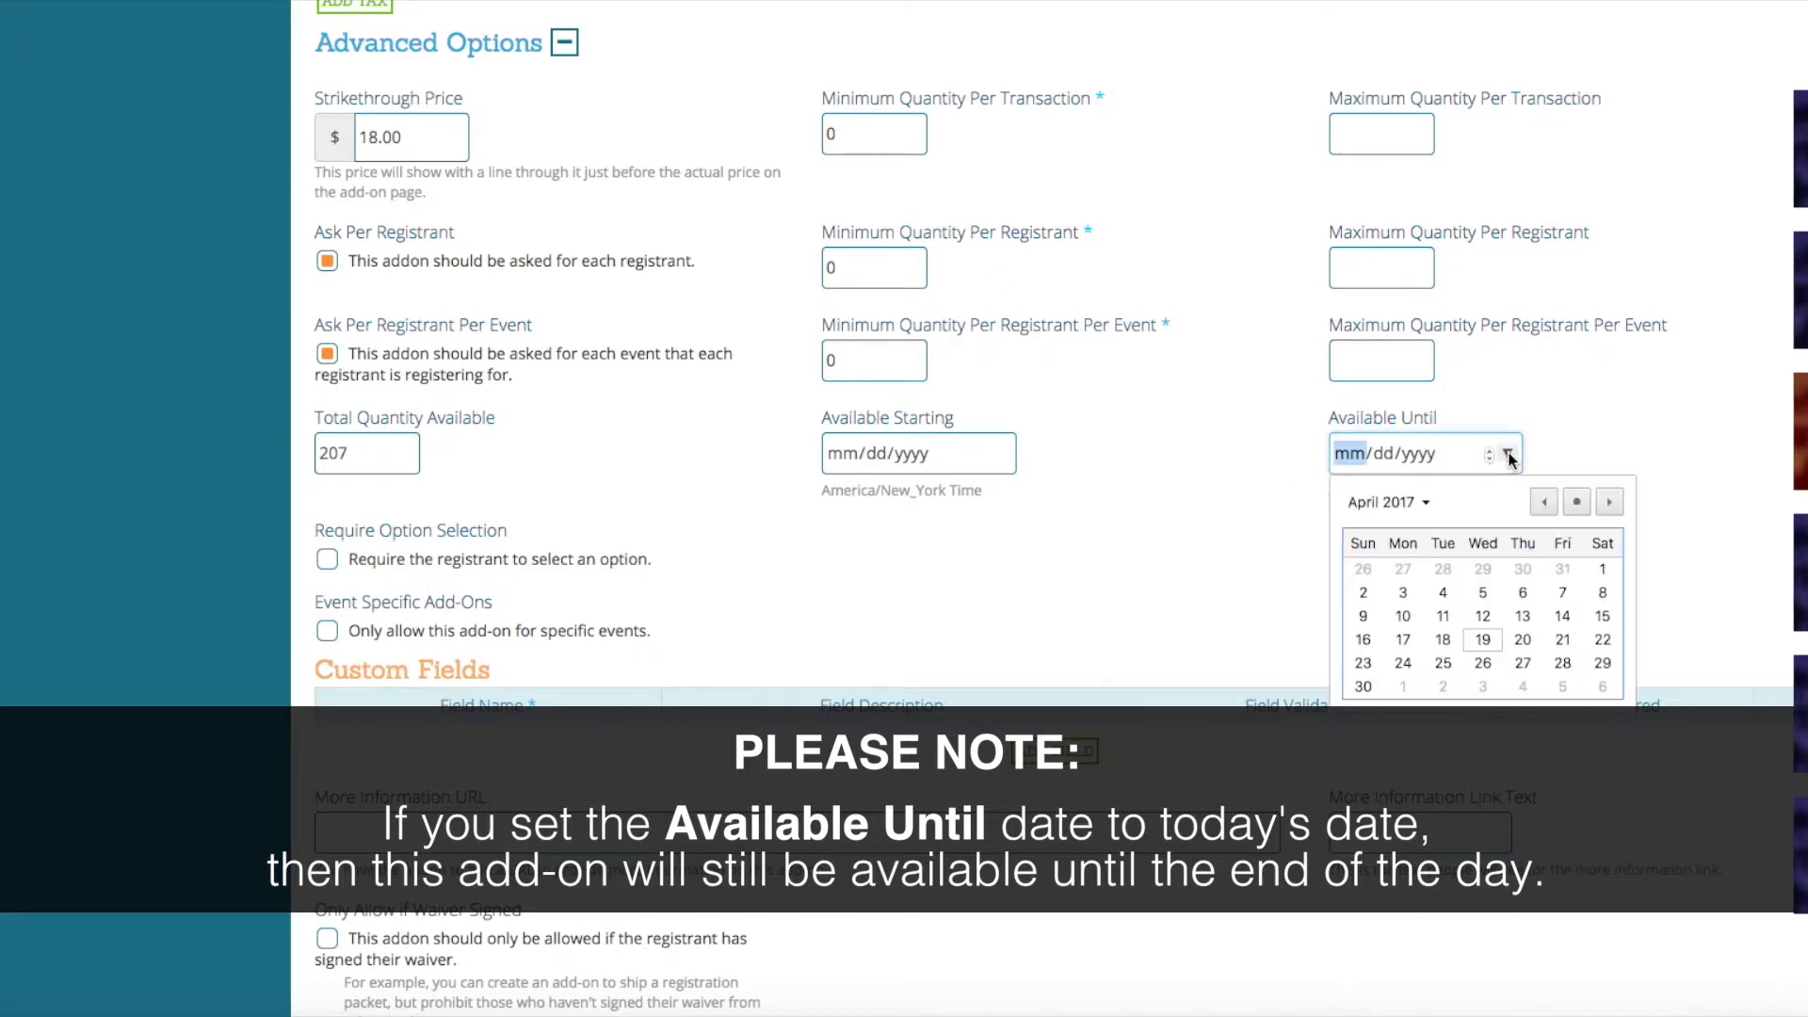
{"action": "left_click", "coordinate": [1484, 639]}
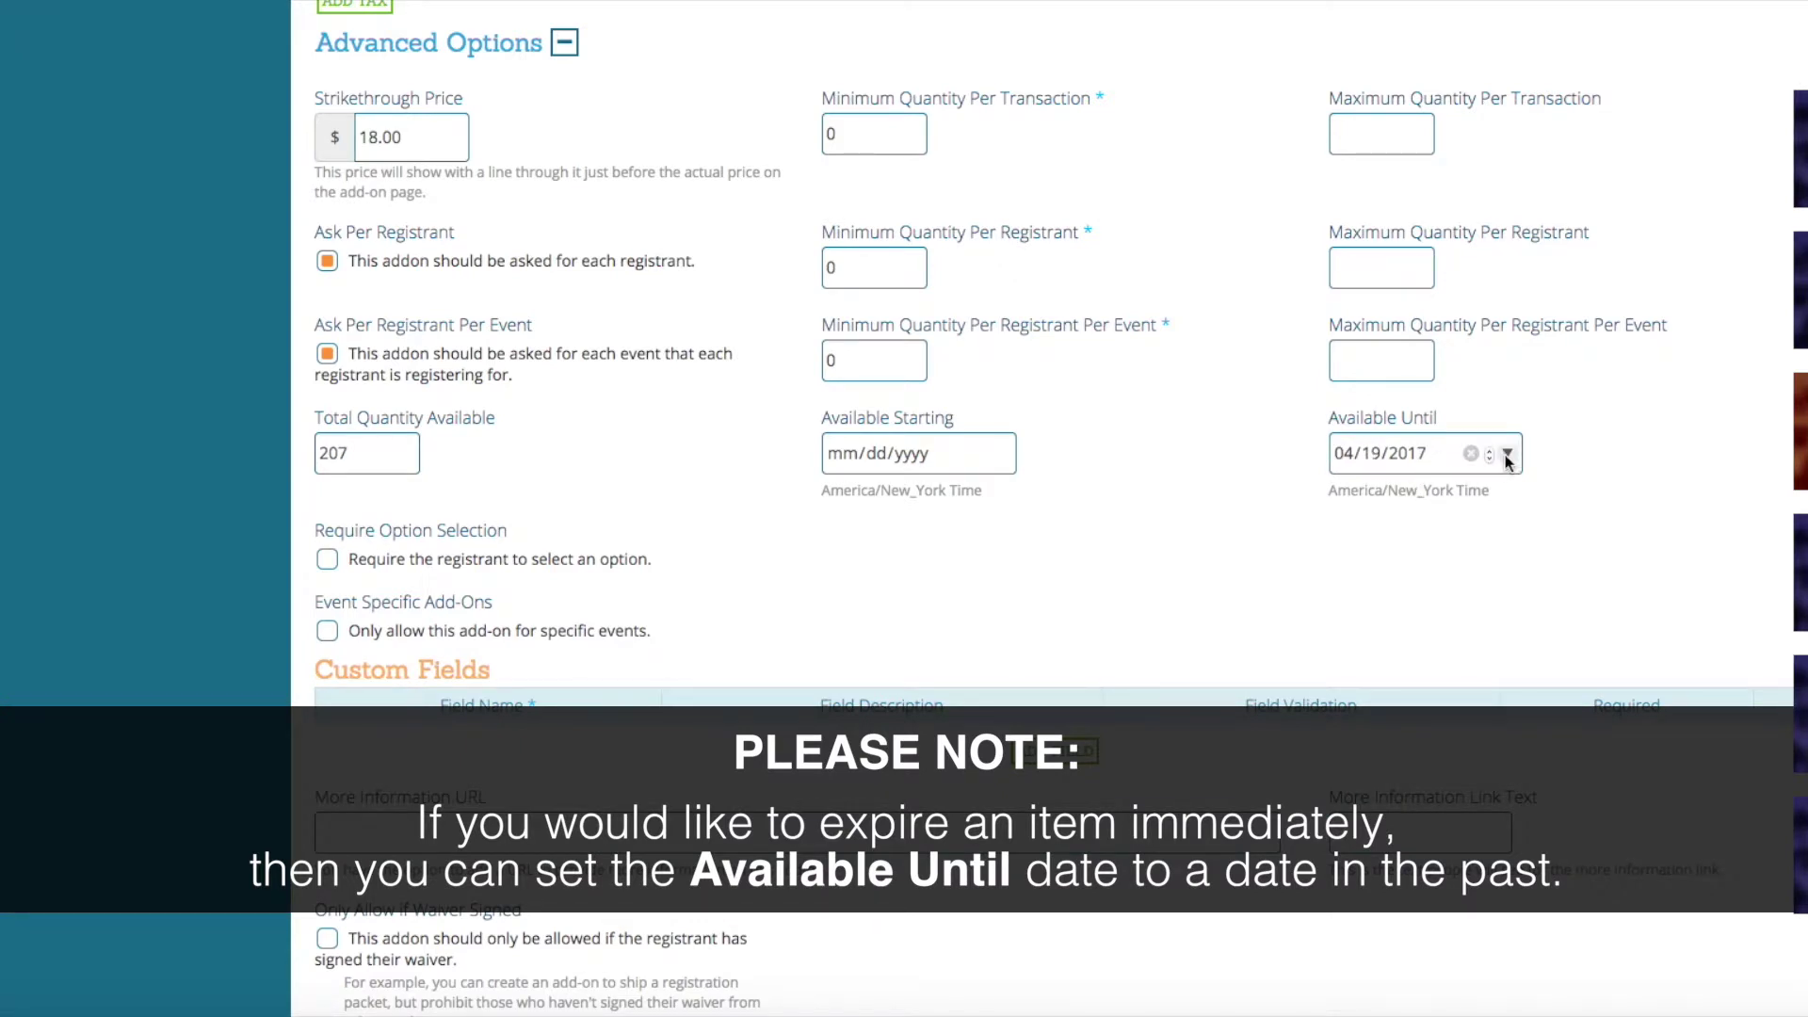
{"action": "left_click", "coordinate": [1508, 455]}
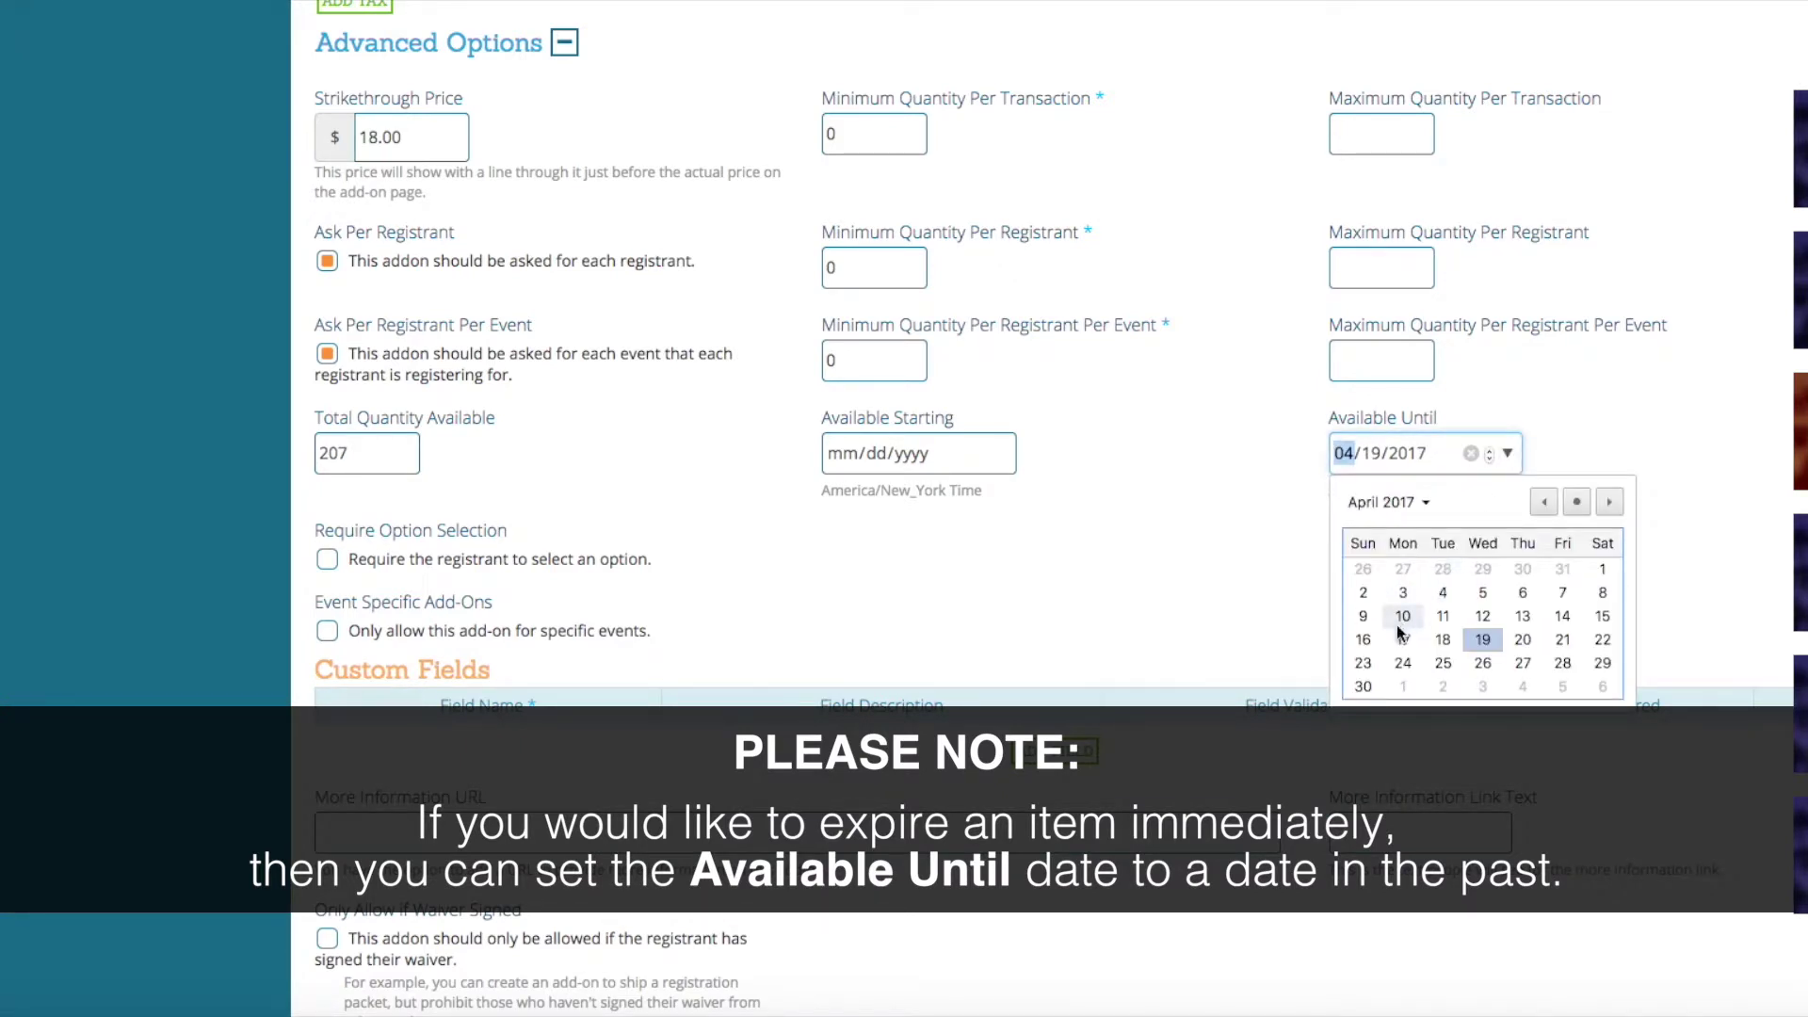
{"action": "left_click", "coordinate": [1364, 641]}
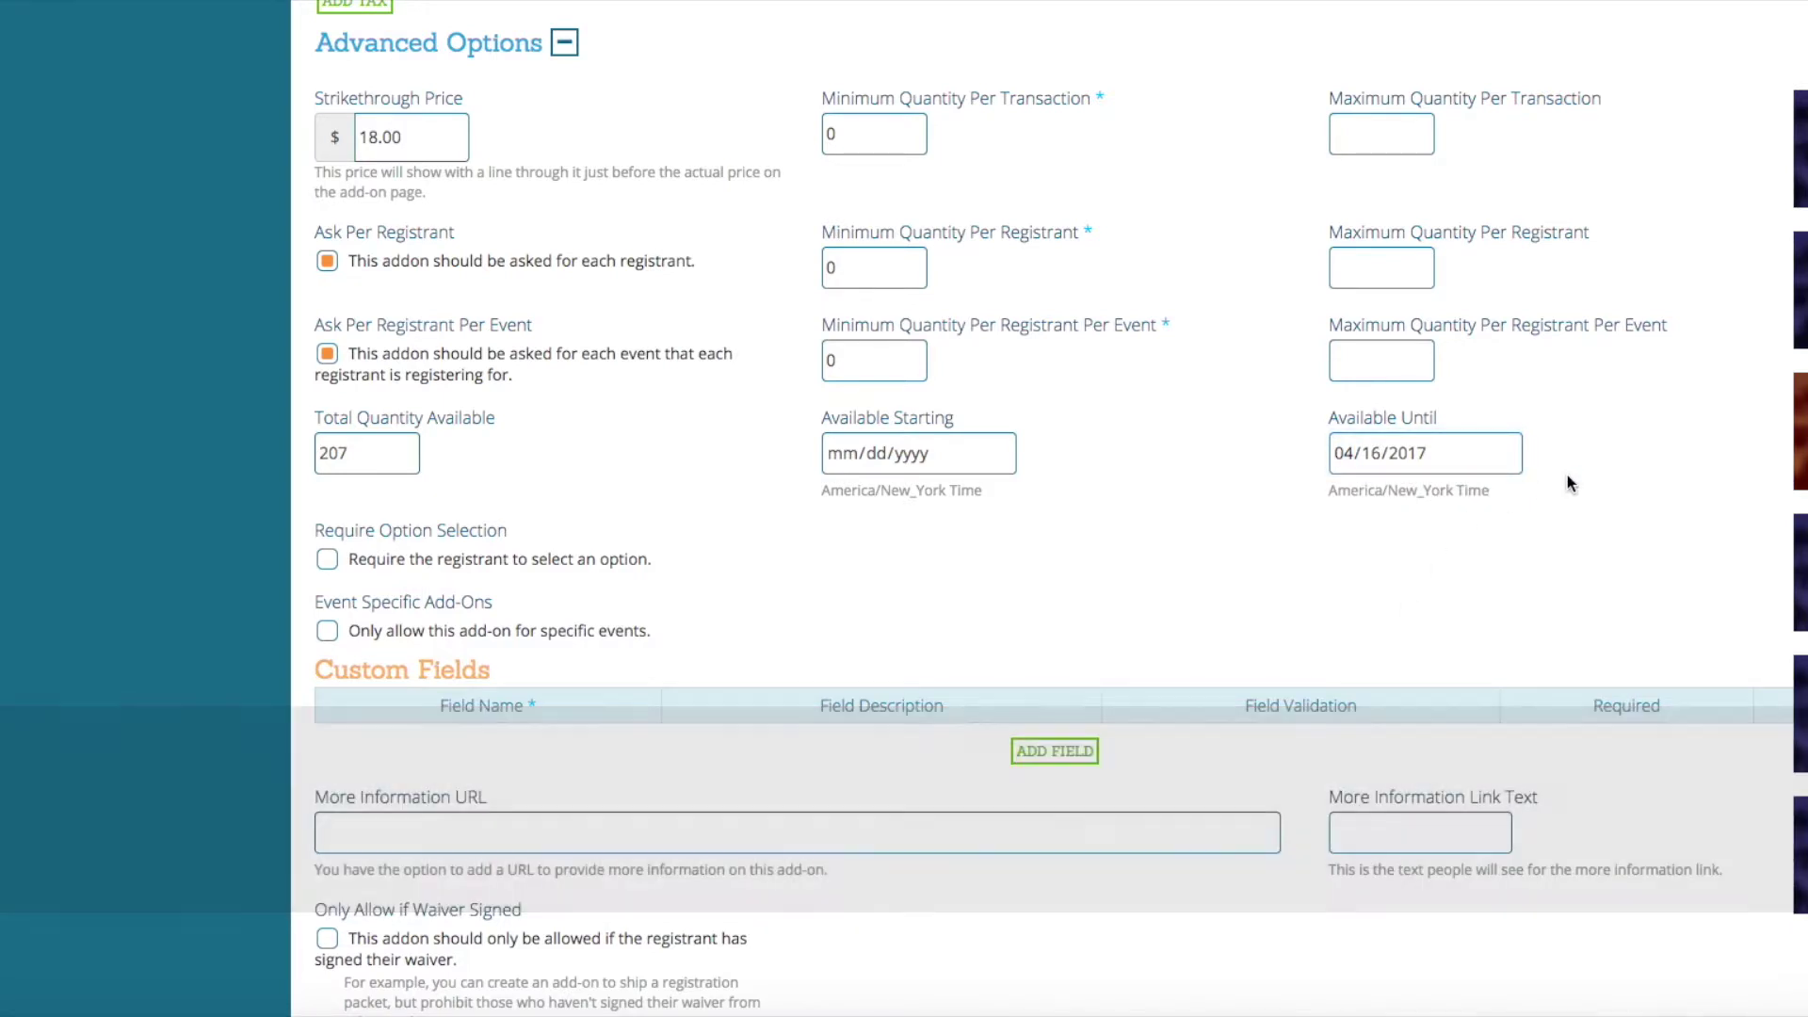
{"action": "left_click", "coordinate": [1471, 454]}
Require registrants to select an option for the Jacket and provide four option rows.
{"action": "scroll", "coordinate": [1003, 444], "scroll_direction": "down", "scroll_amount": 2}
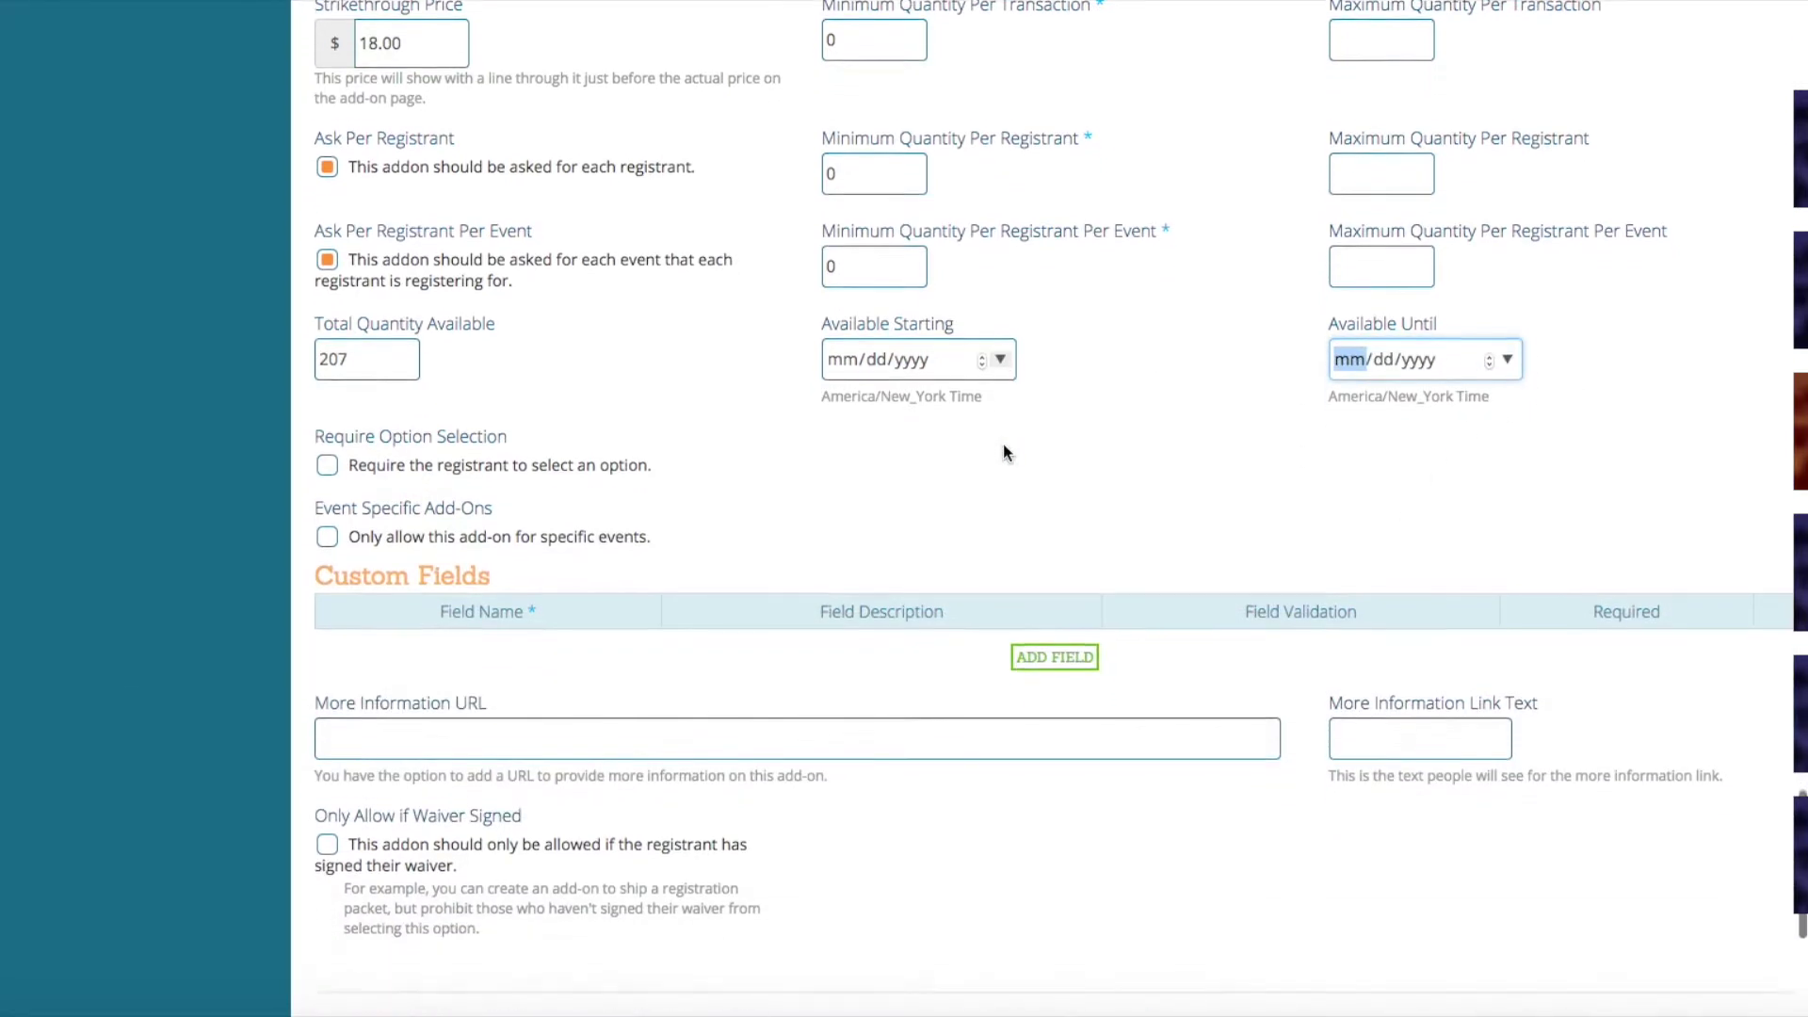
{"action": "scroll", "coordinate": [1003, 443], "scroll_direction": "down", "scroll_amount": 3}
{"action": "left_click", "coordinate": [184, 279]}
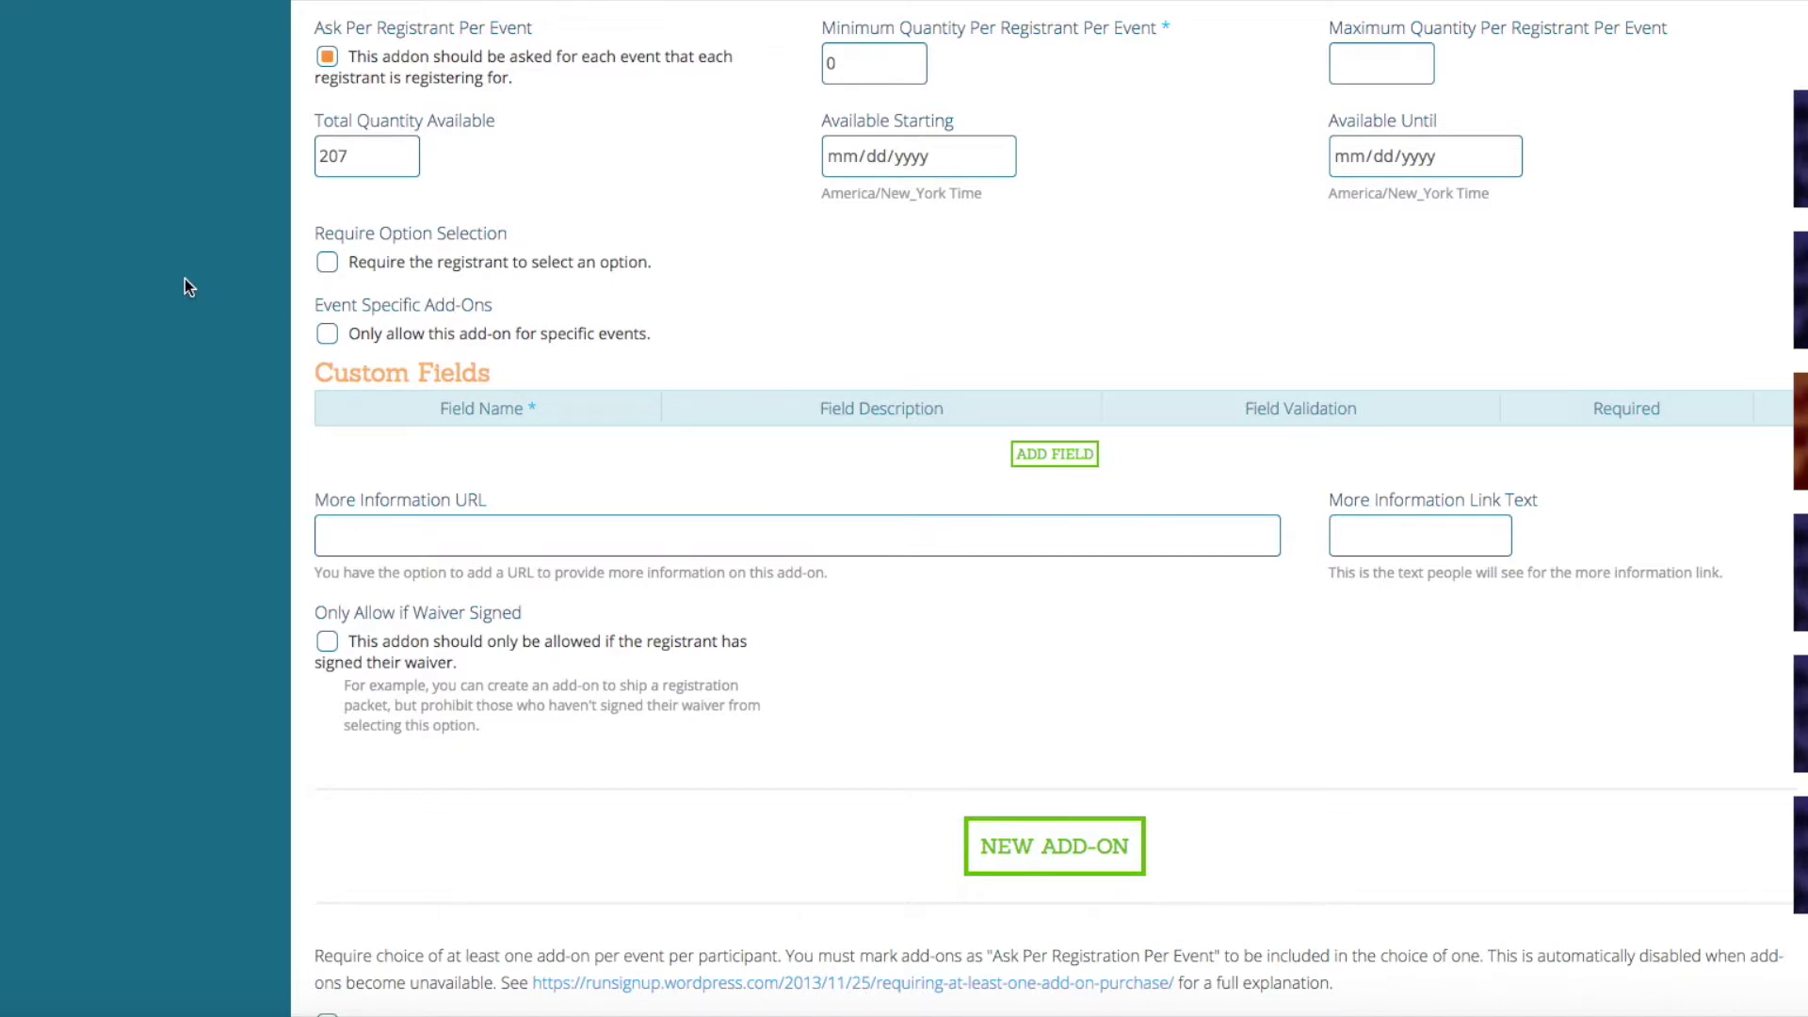
{"action": "left_click", "coordinate": [327, 263]}
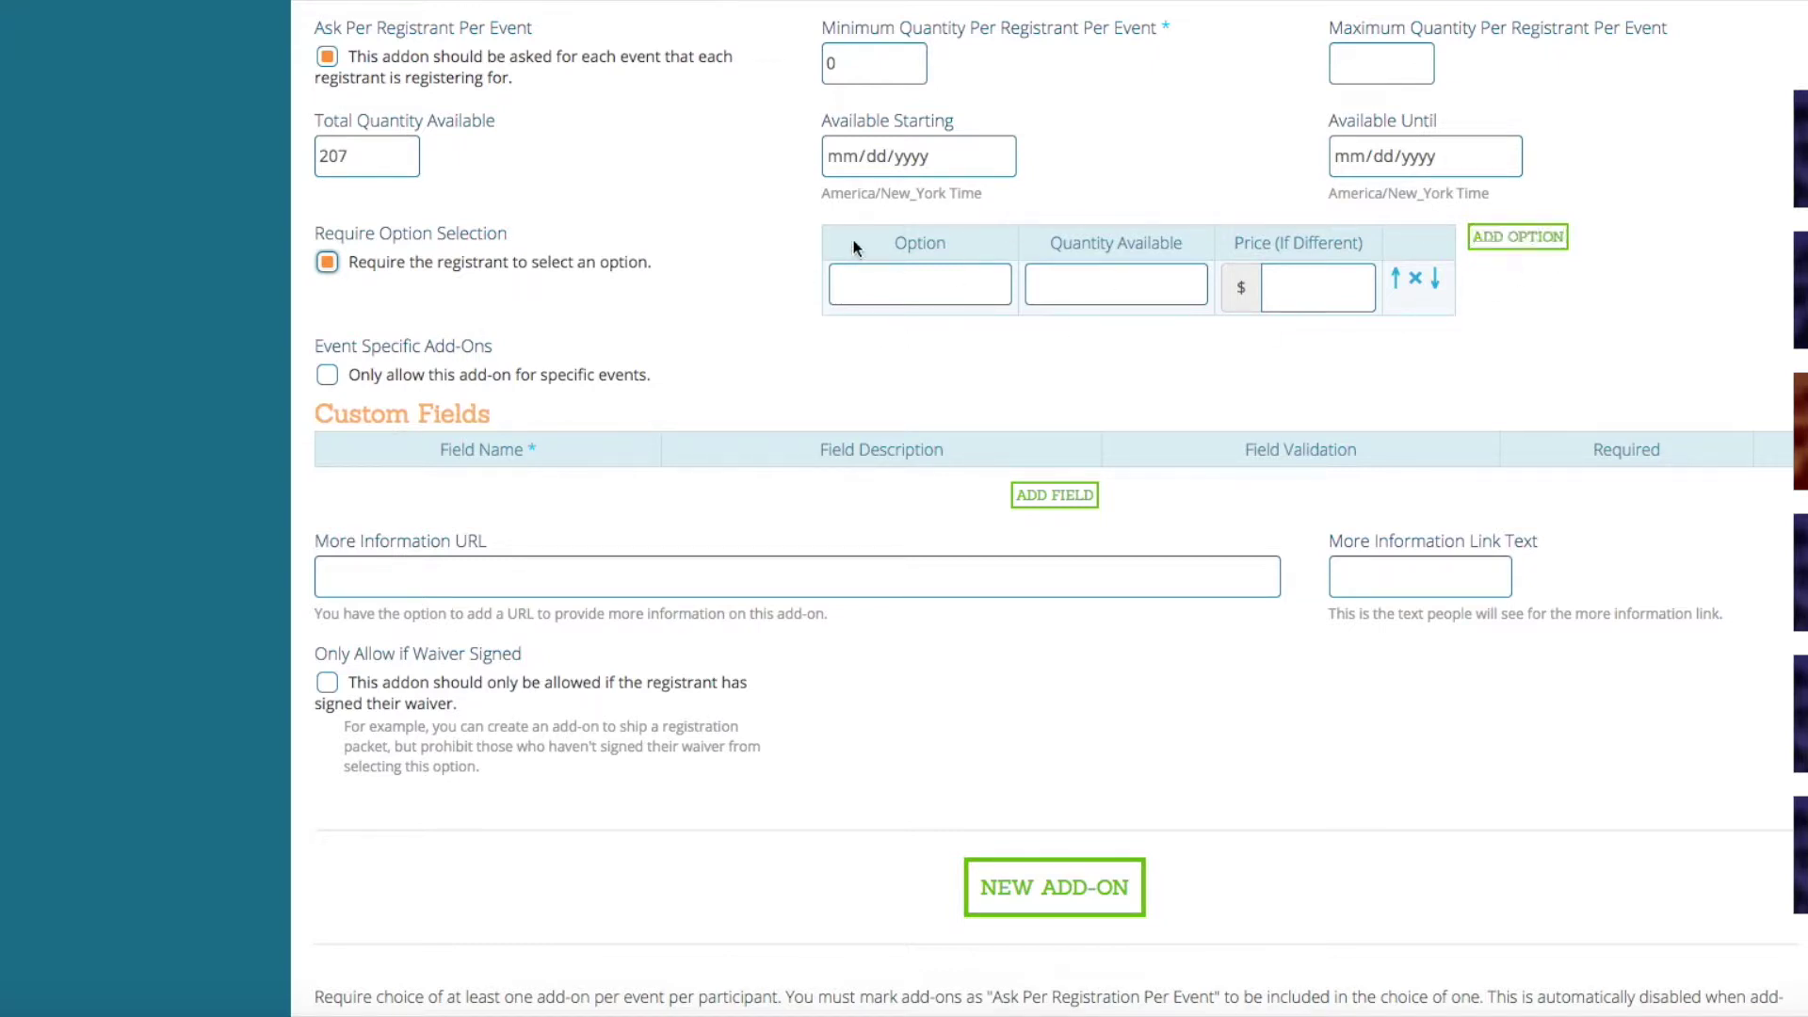
{"action": "left_click", "coordinate": [1528, 239]}
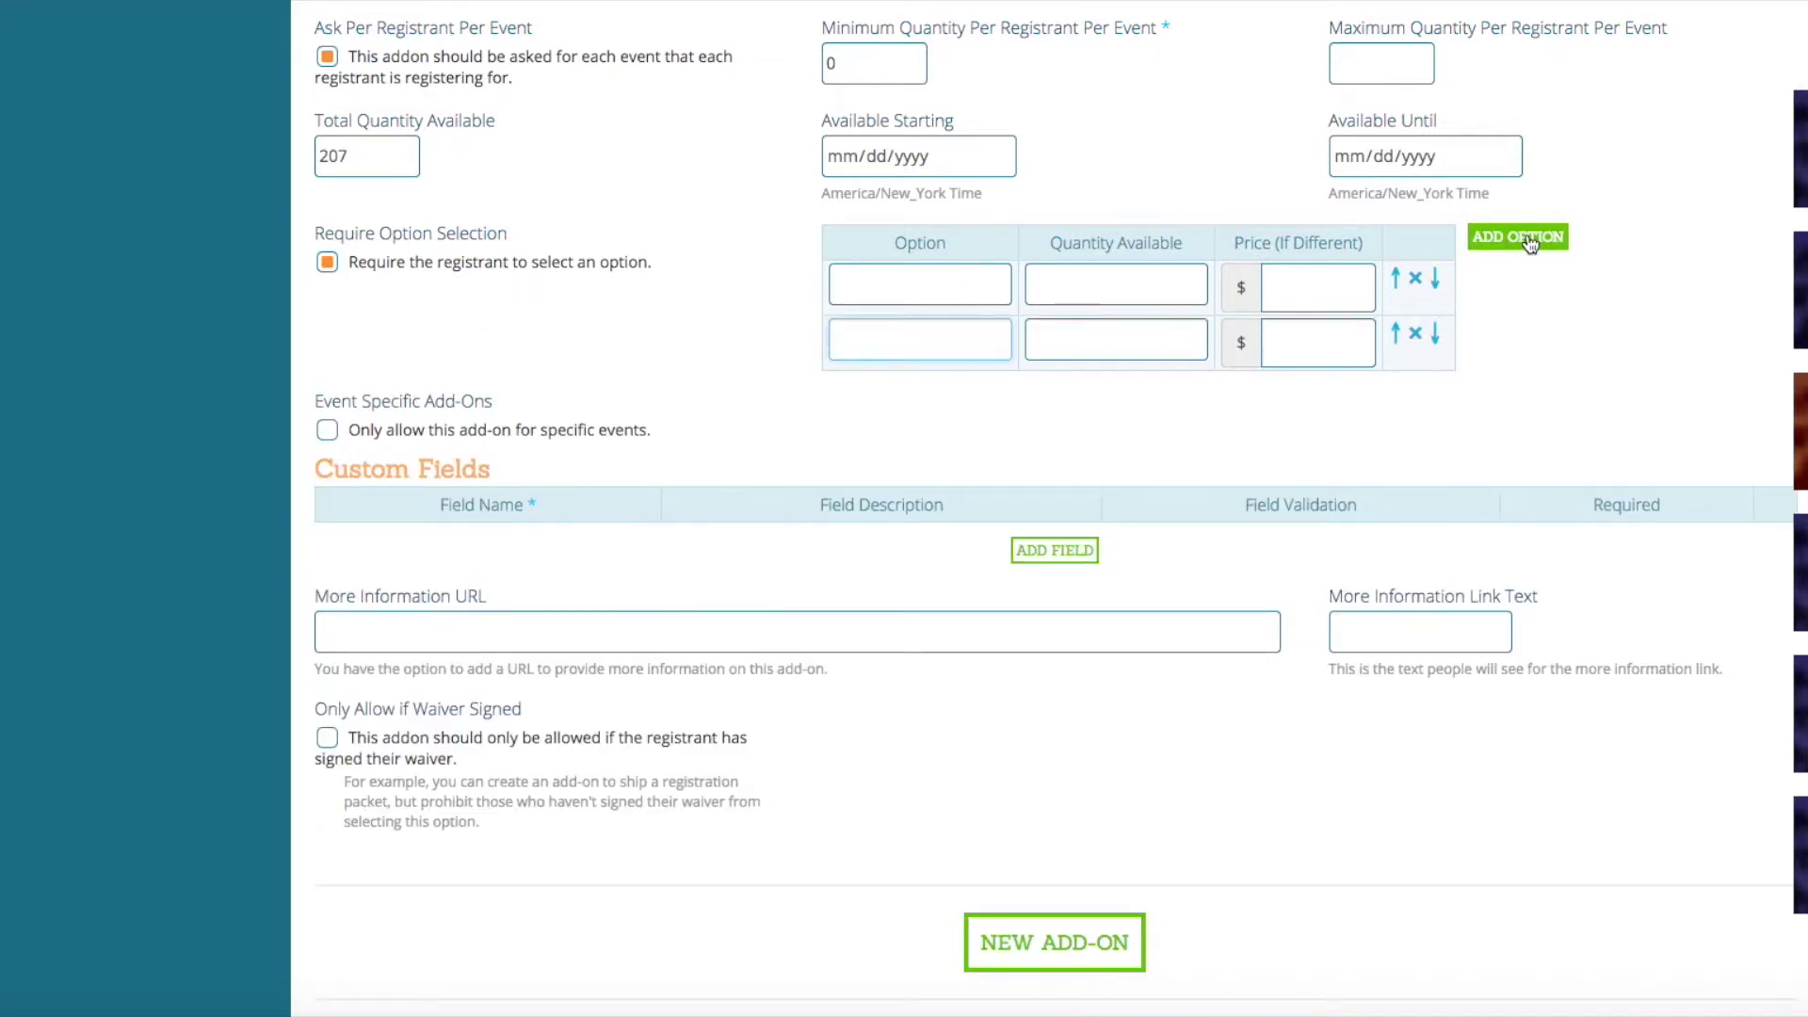
{"action": "left_click", "coordinate": [1528, 239]}
{"action": "left_click", "coordinate": [1528, 240]}
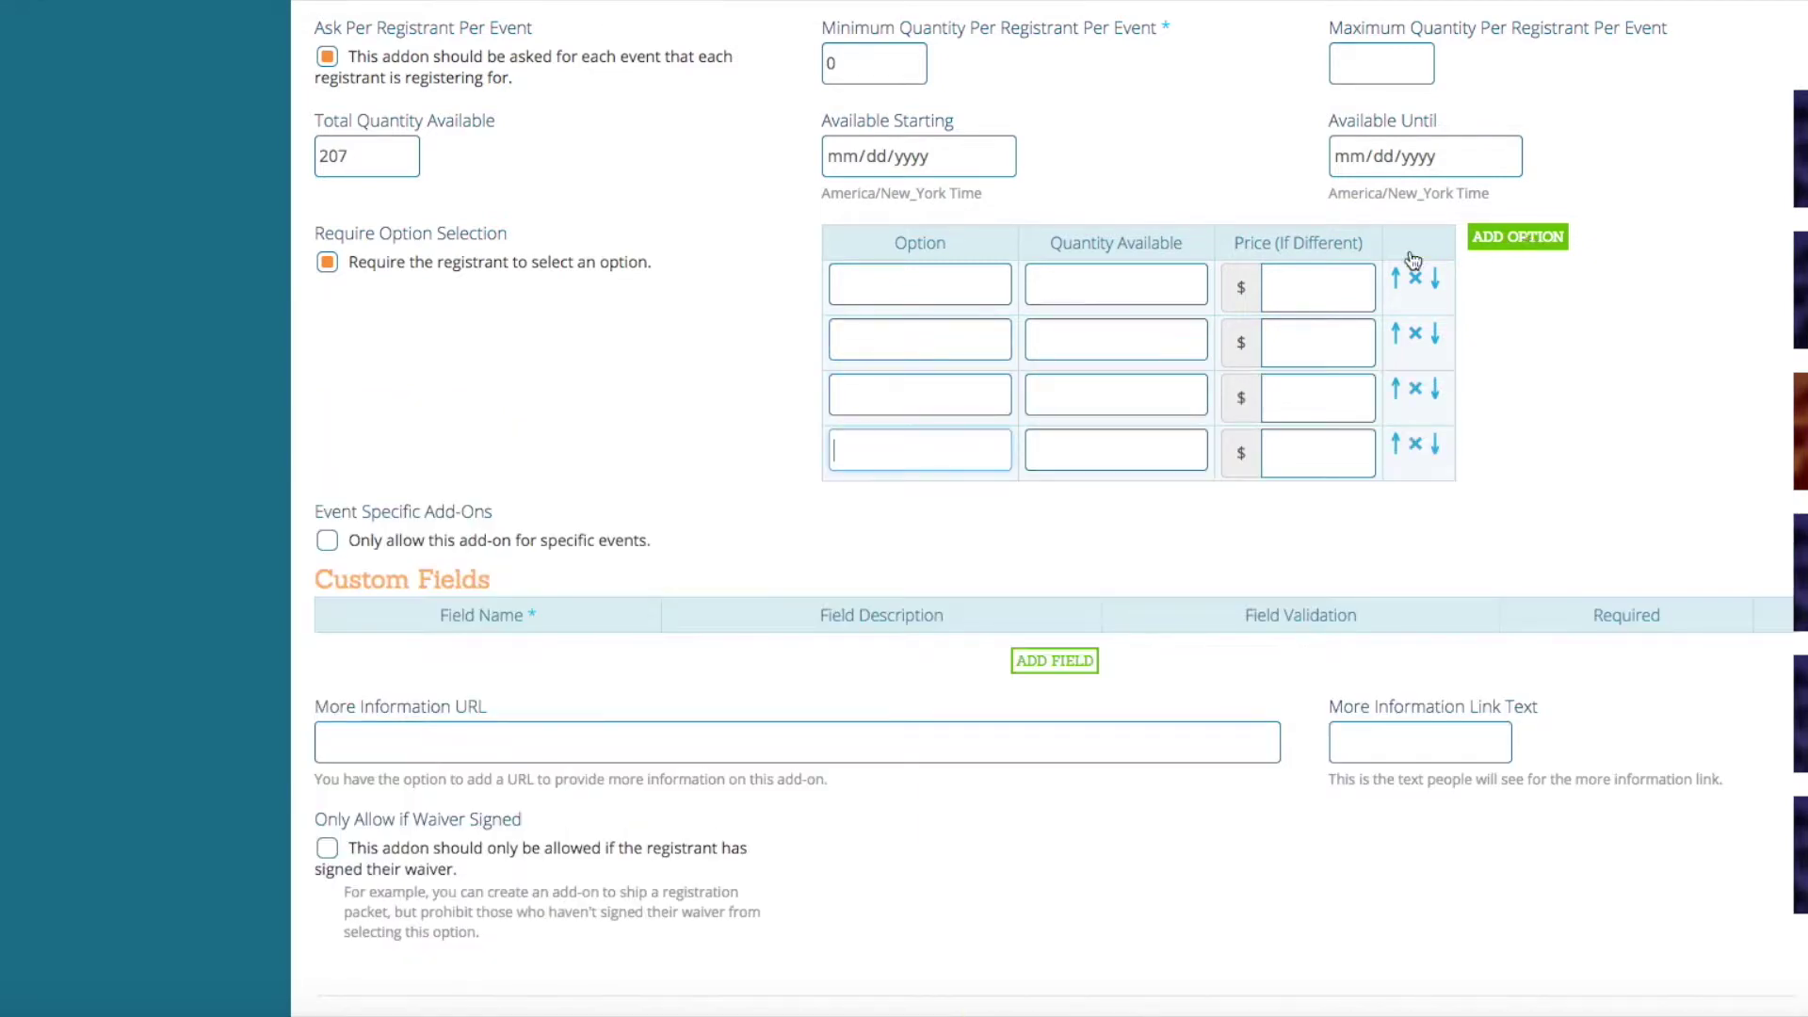
Name the four Jacket options Small, Medium, Large and Invisible, in that order.
{"action": "left_click", "coordinate": [852, 282]}
{"action": "type", "text": "Small"}
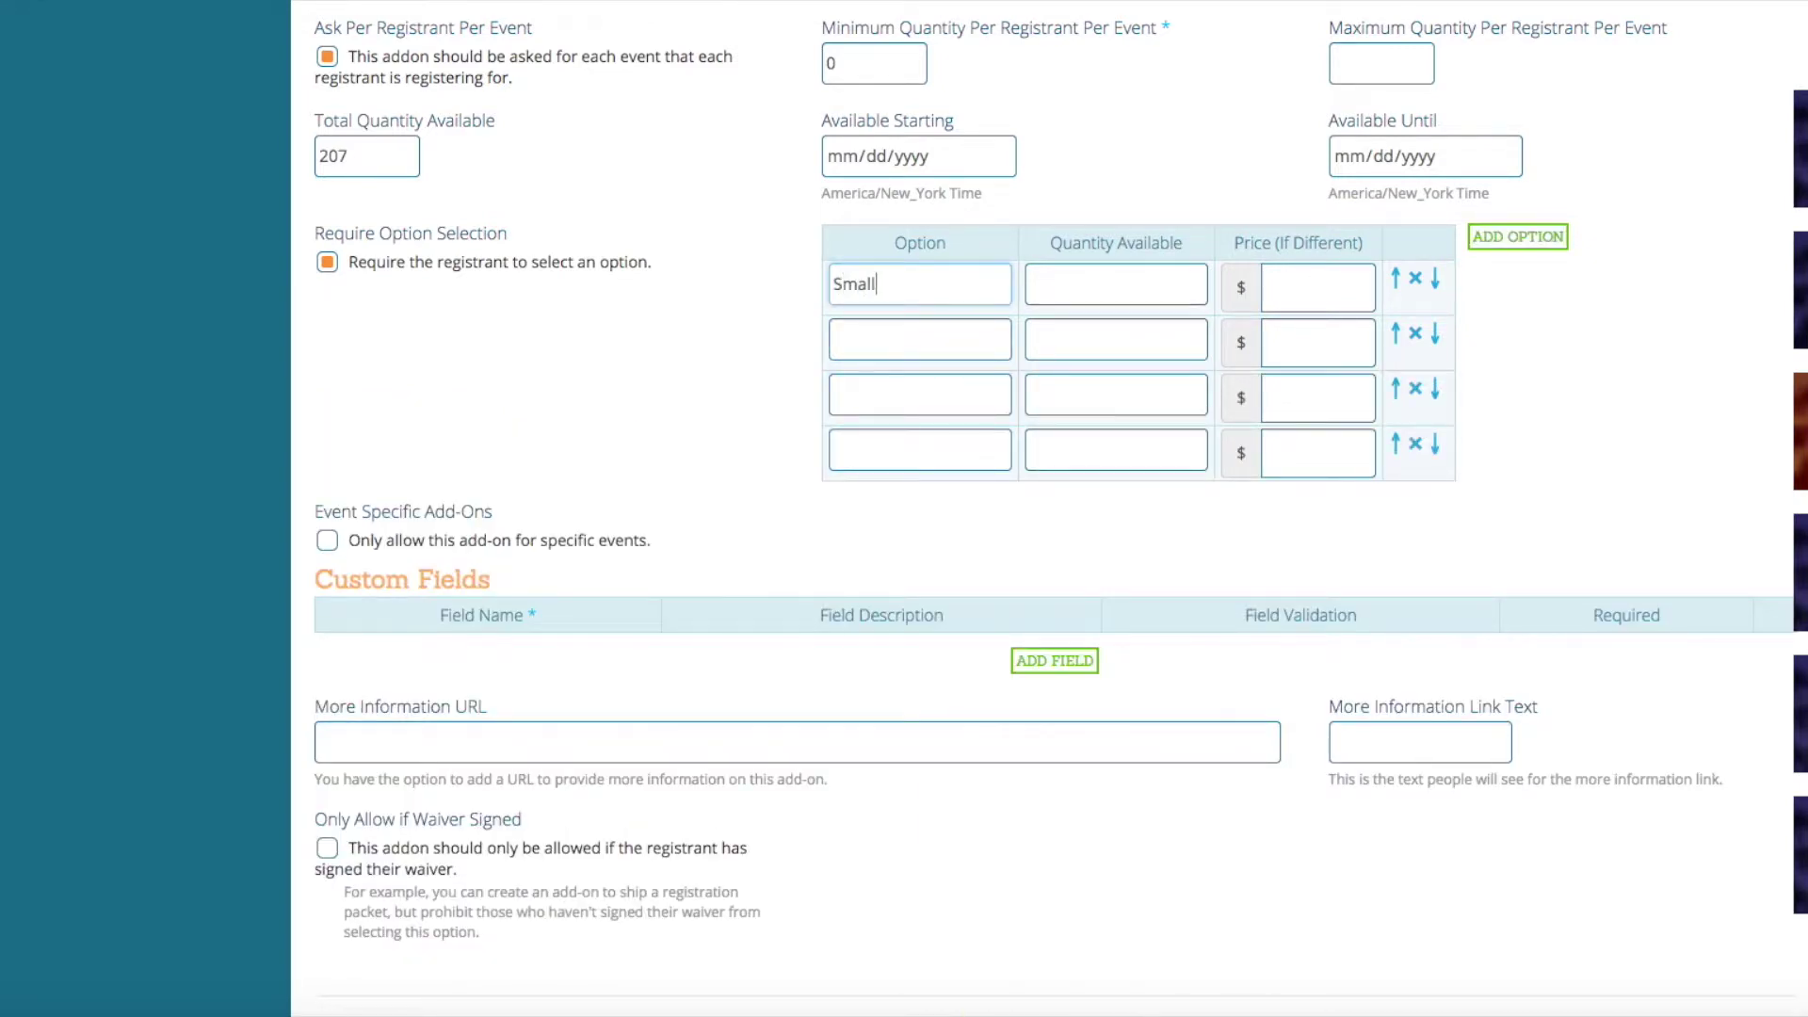
{"action": "left_click", "coordinate": [932, 335]}
{"action": "type", "text": "Medium"}
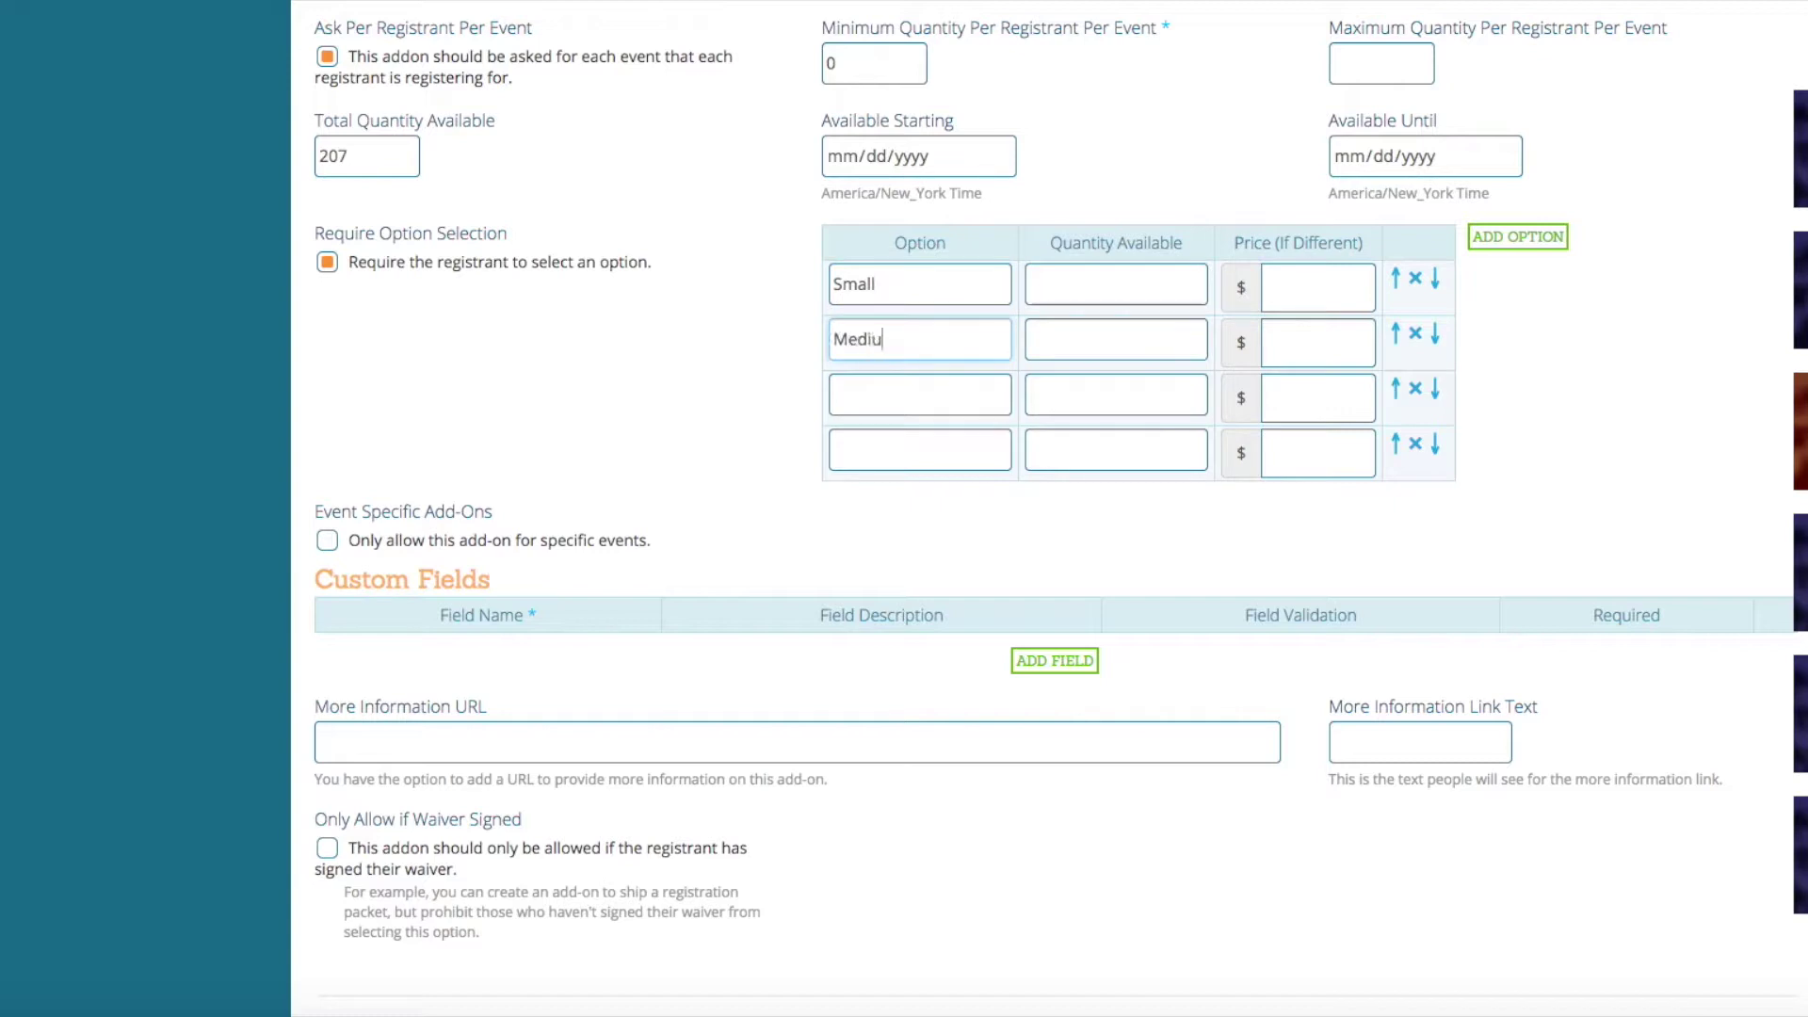
{"action": "left_click", "coordinate": [930, 394]}
{"action": "type", "text": "Large"}
{"action": "left_click", "coordinate": [935, 448]}
{"action": "type", "text": "Invisible"}
Set the quantity available to 50 each for Small, Medium and Large, and to 57 for Invisible.
{"action": "left_click", "coordinate": [1107, 295]}
{"action": "type", "text": "50"}
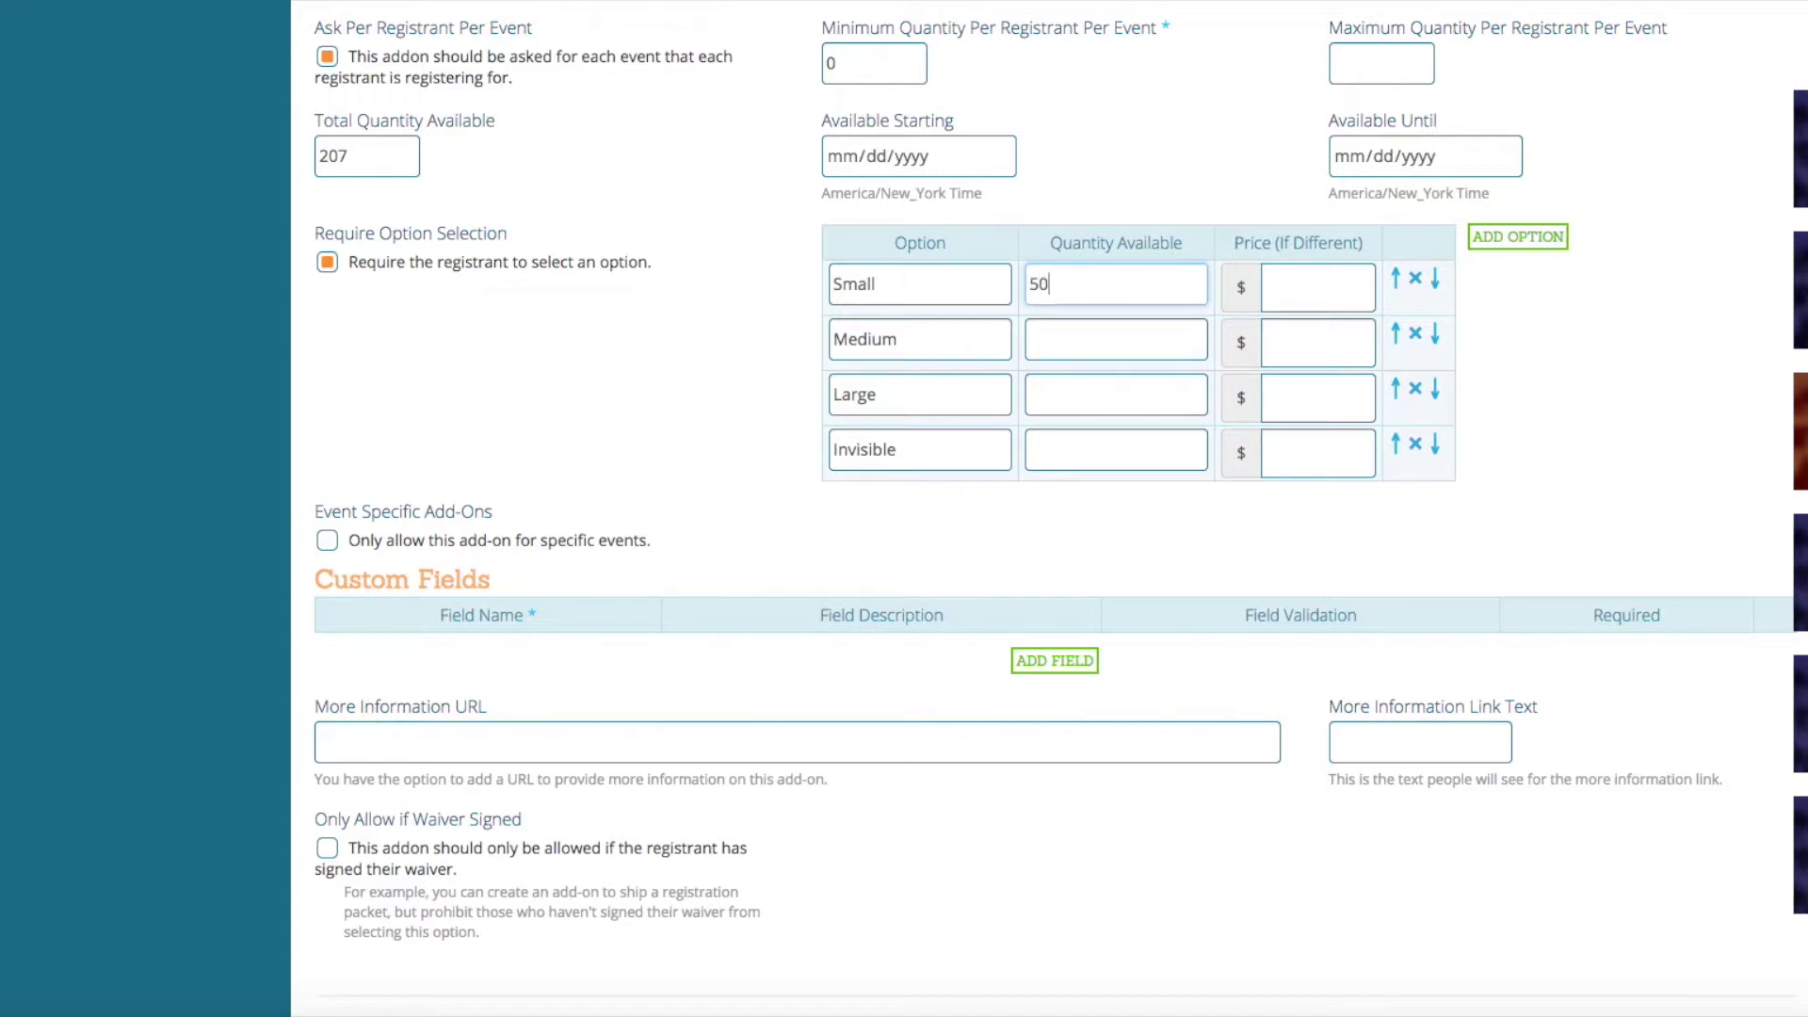
{"action": "left_click", "coordinate": [1131, 339]}
{"action": "type", "text": "50"}
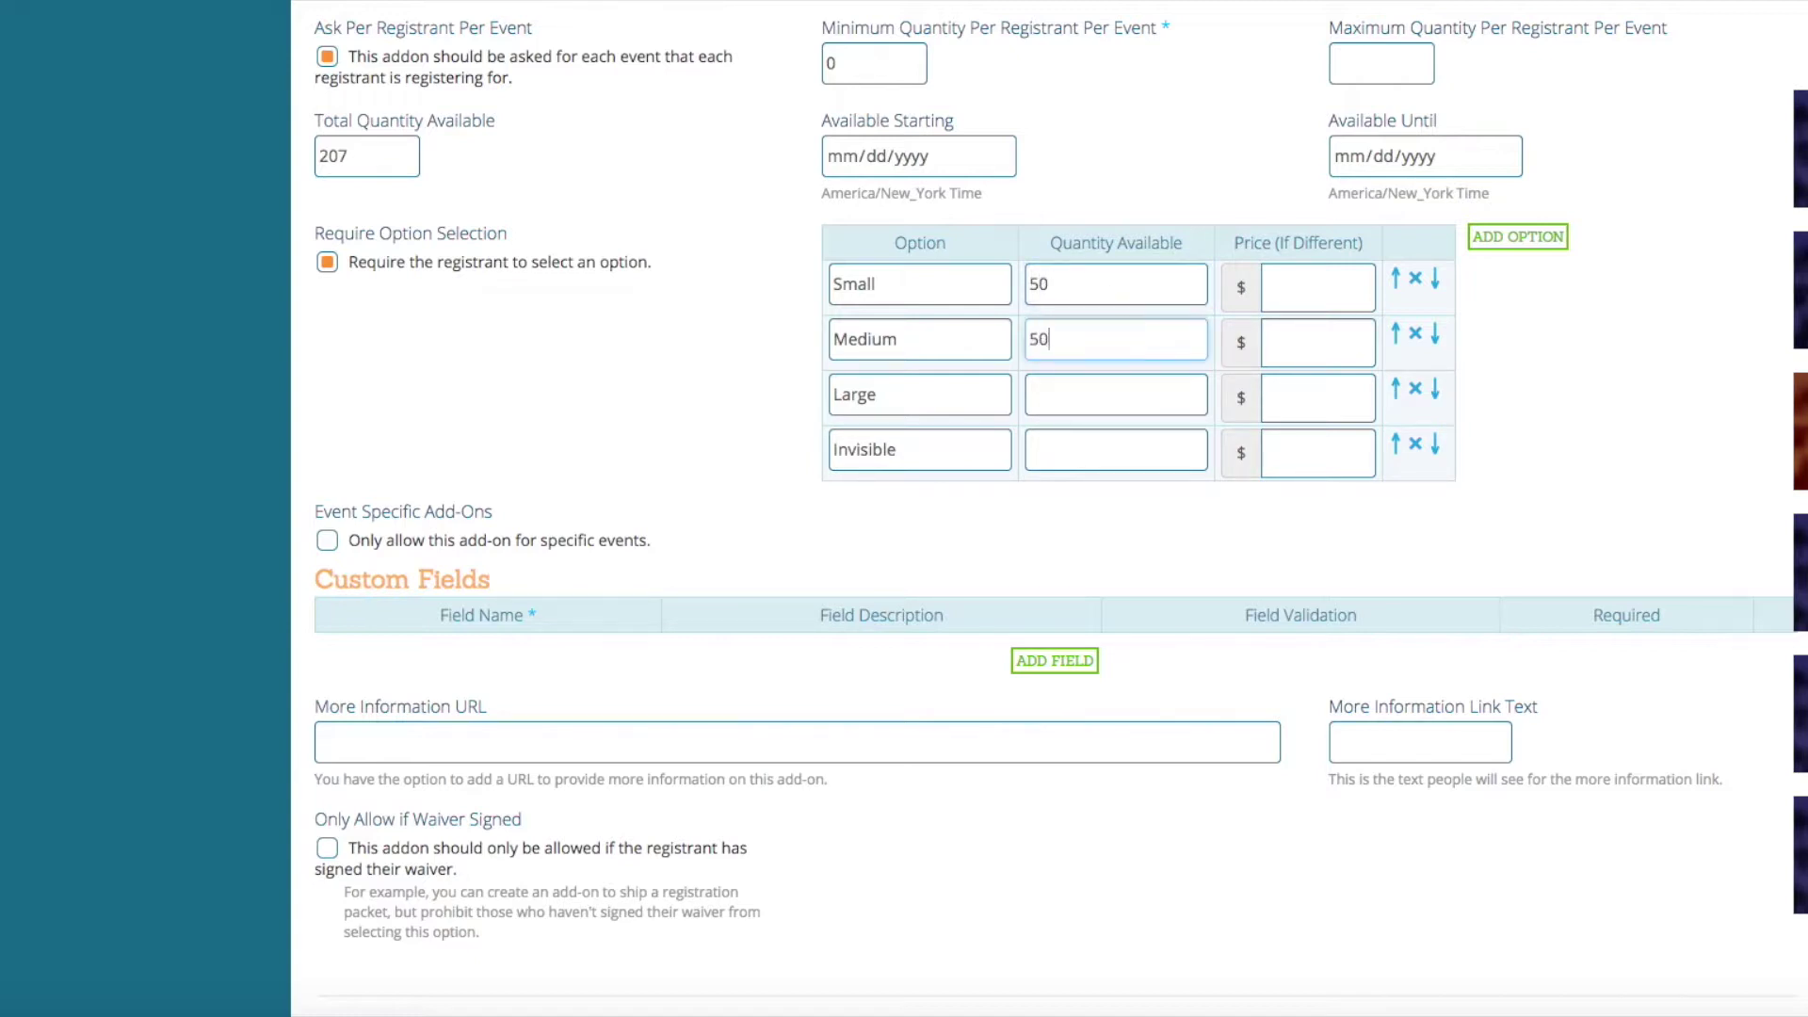
{"action": "left_click", "coordinate": [1126, 396]}
{"action": "type", "text": "50"}
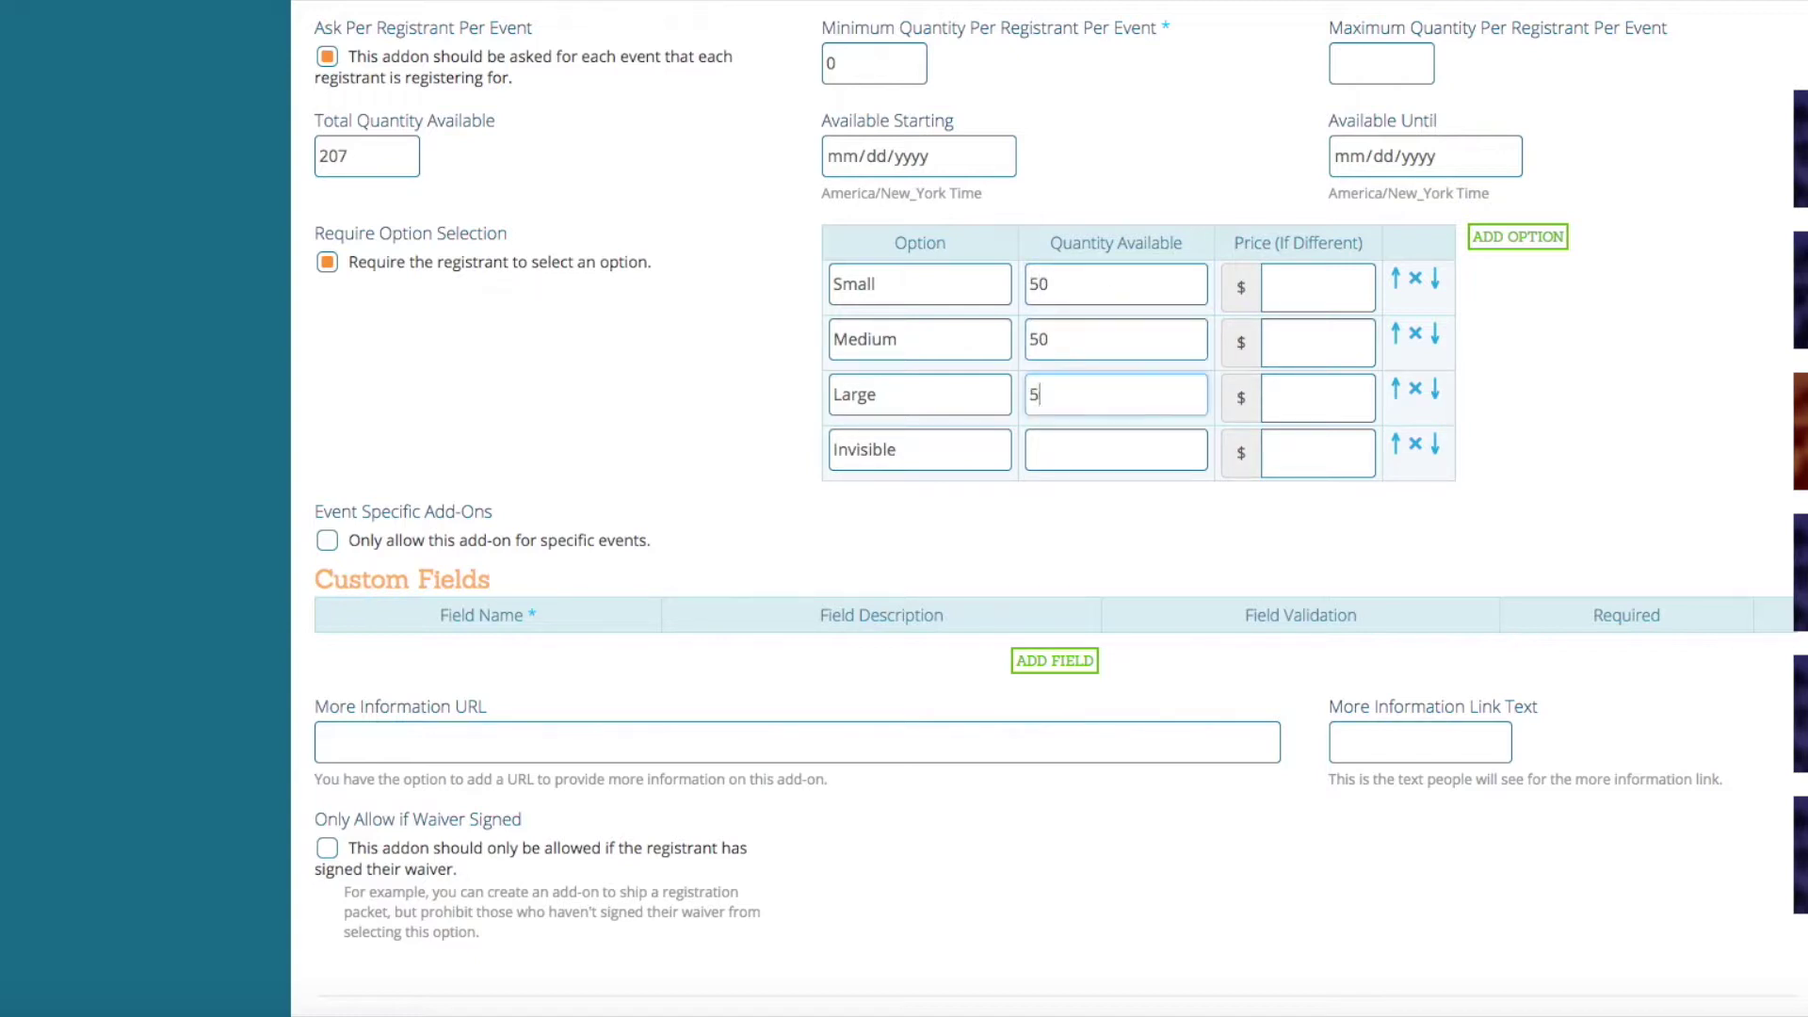
{"action": "left_click", "coordinate": [1114, 462]}
{"action": "type", "text": "57"}
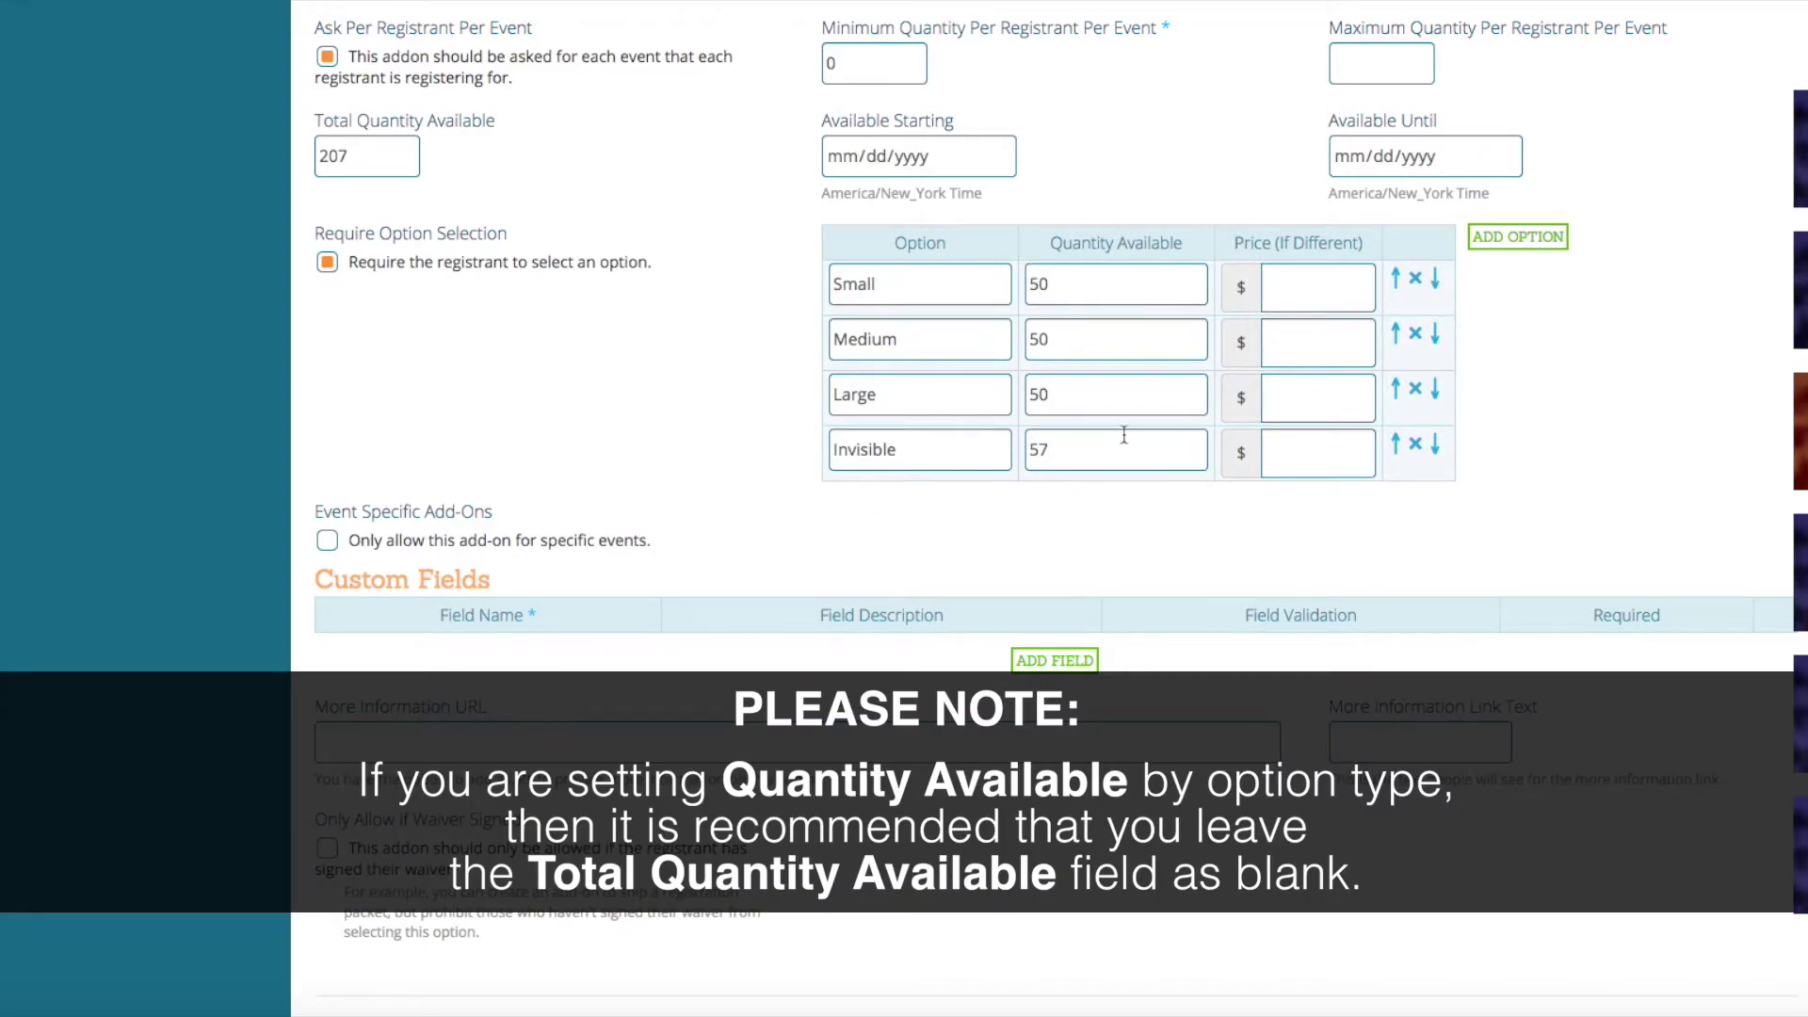
Clear the Jacket add-on's total quantity available so that only the per-option quantities apply.
{"action": "double_click", "coordinate": [386, 156]}
{"action": "key", "text": "BackSpace"}
{"action": "left_click", "coordinate": [675, 156]}
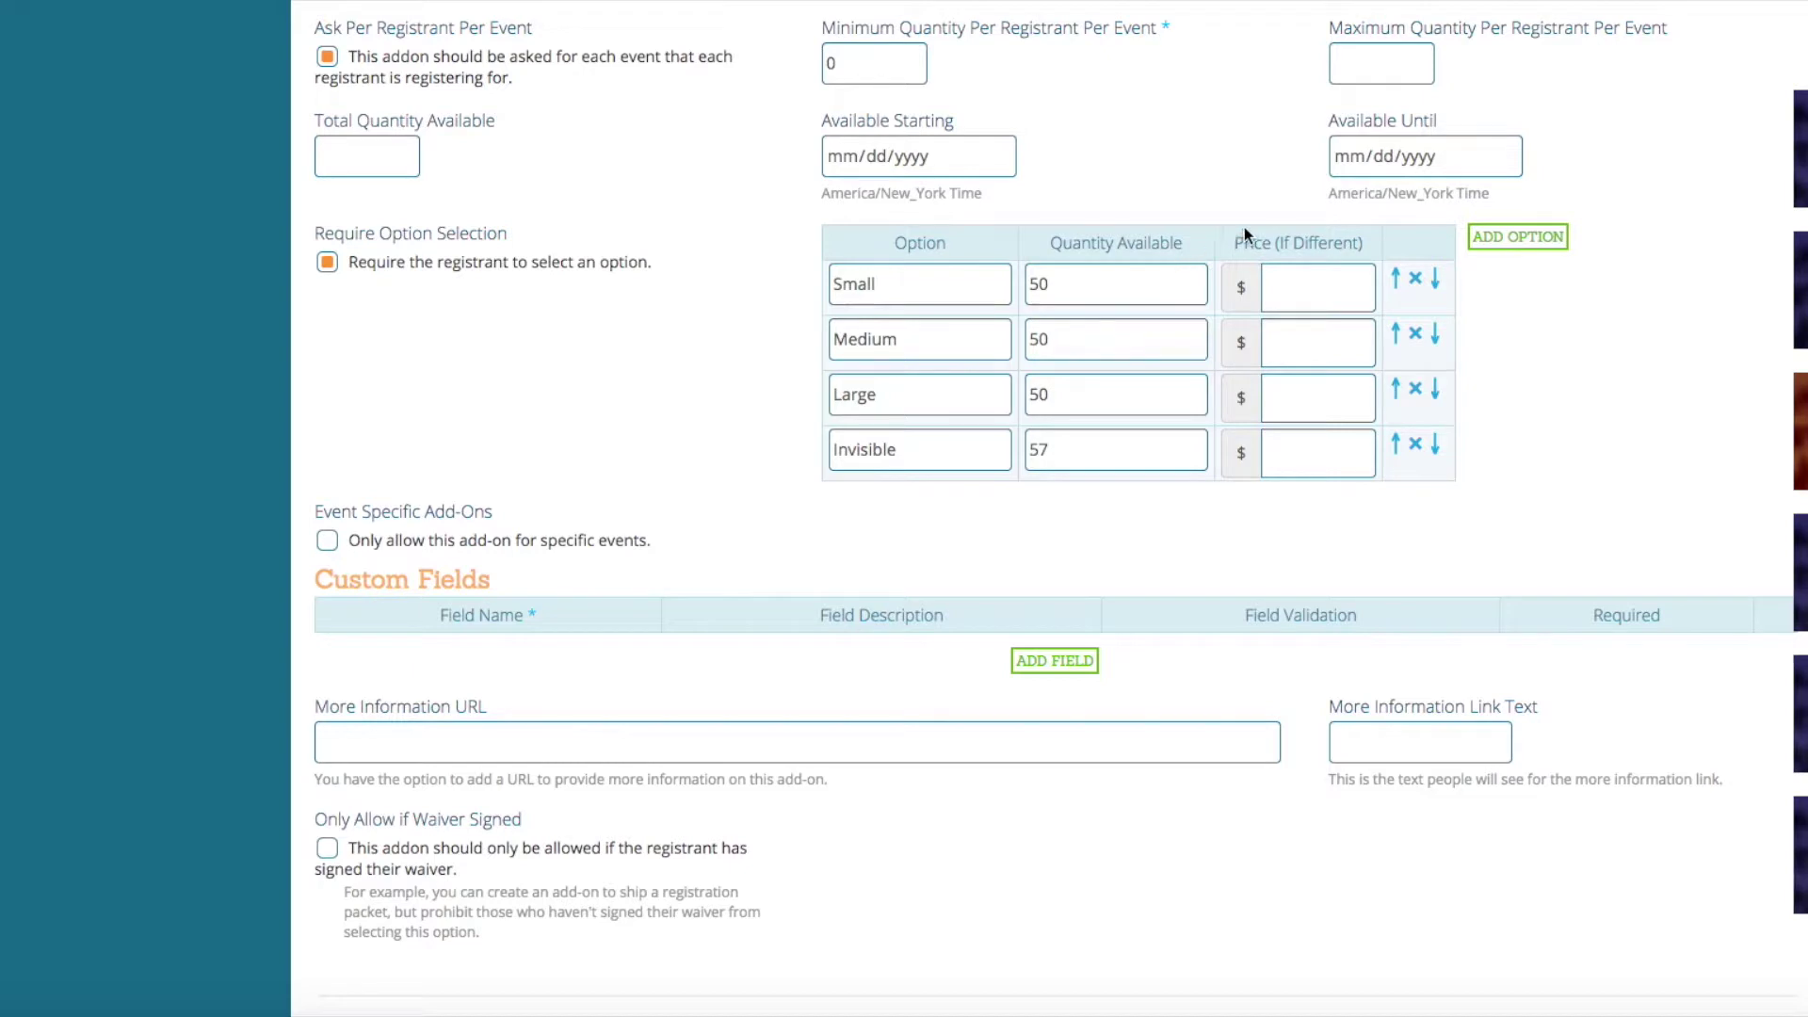
Compare with the base add-on price and give the Invisible option a different price of 5.00.
{"action": "left_click", "coordinate": [1279, 286]}
{"action": "scroll", "coordinate": [1058, 352], "scroll_direction": "up", "scroll_amount": 5}
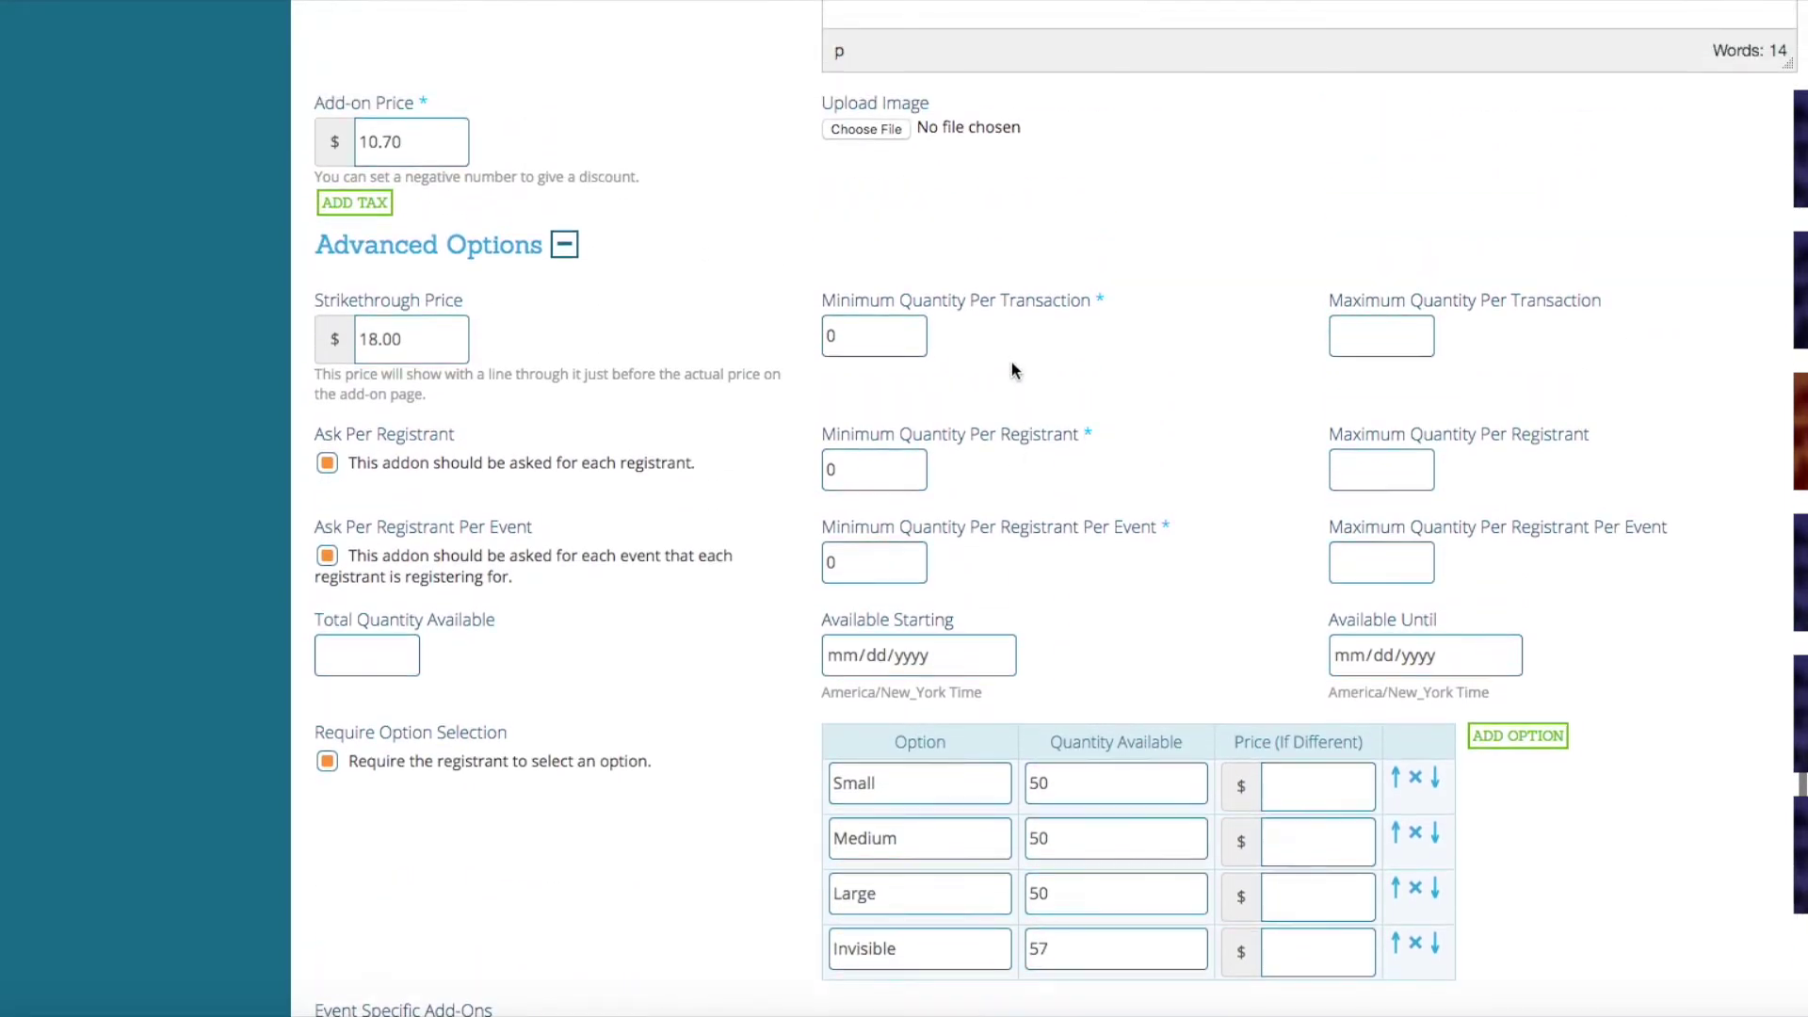
{"action": "scroll", "coordinate": [1014, 369], "scroll_direction": "up", "scroll_amount": 2}
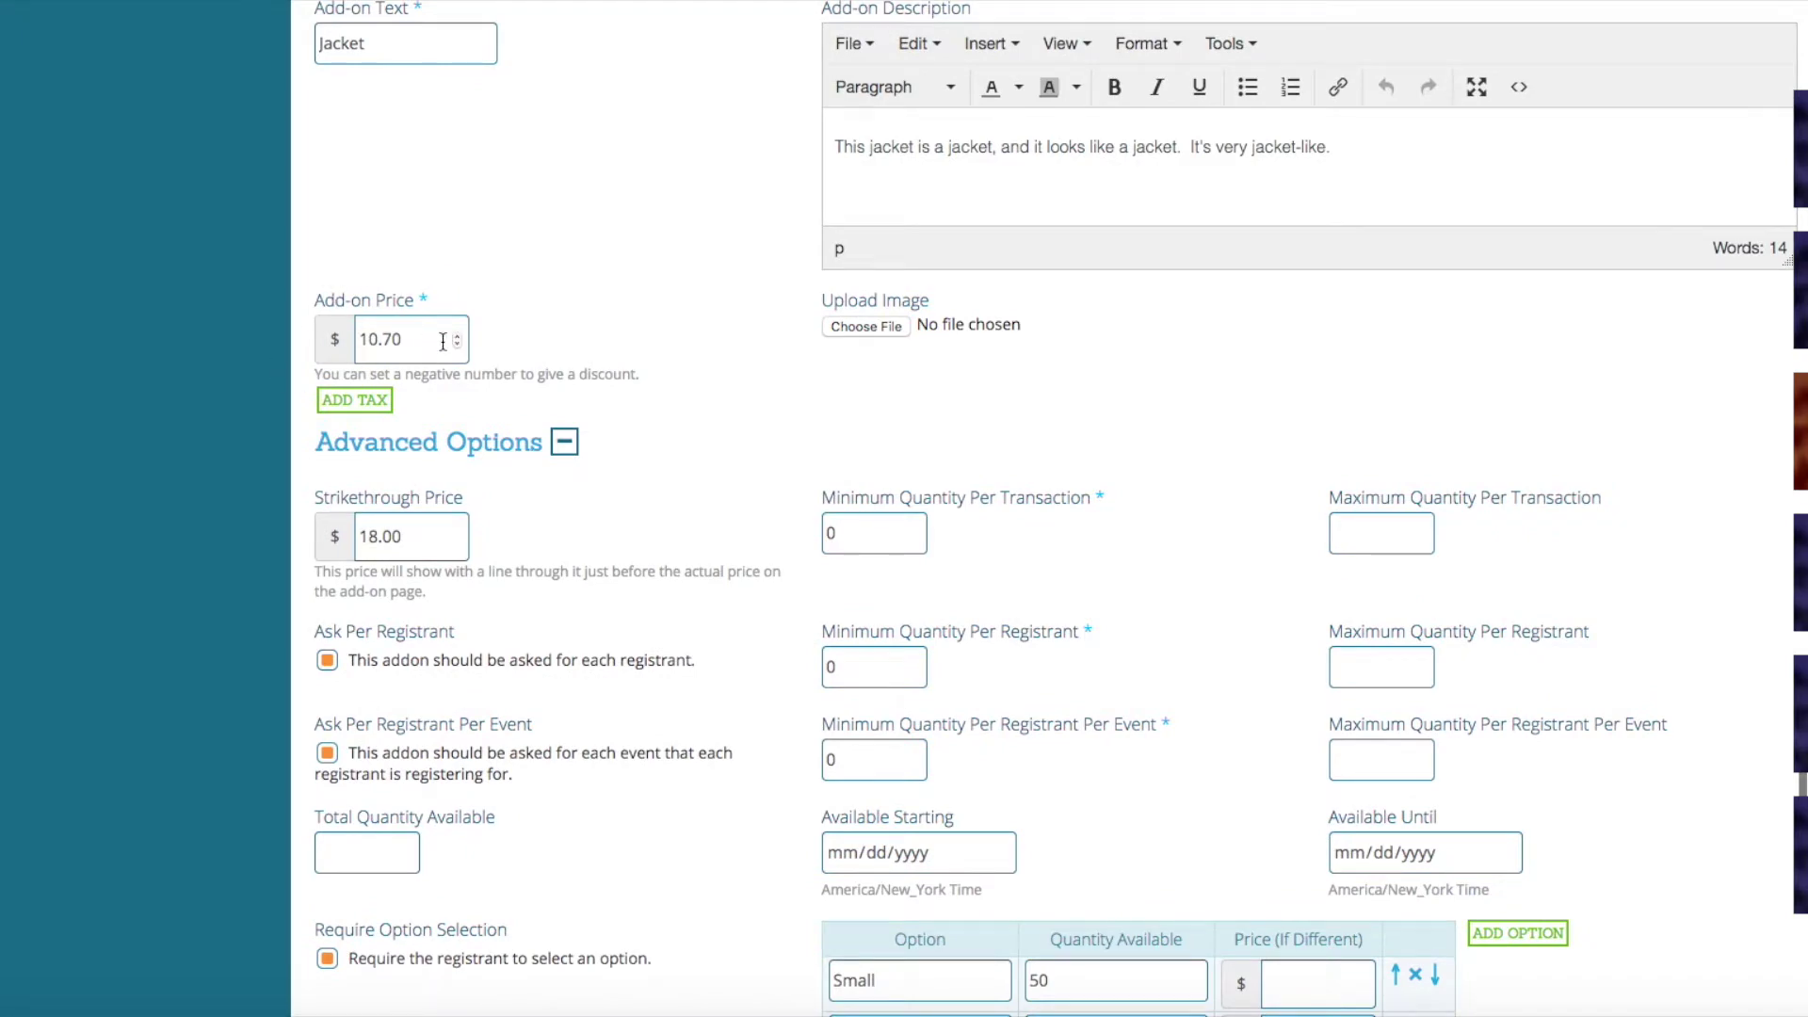
{"action": "scroll", "coordinate": [1412, 528], "scroll_direction": "down", "scroll_amount": 5}
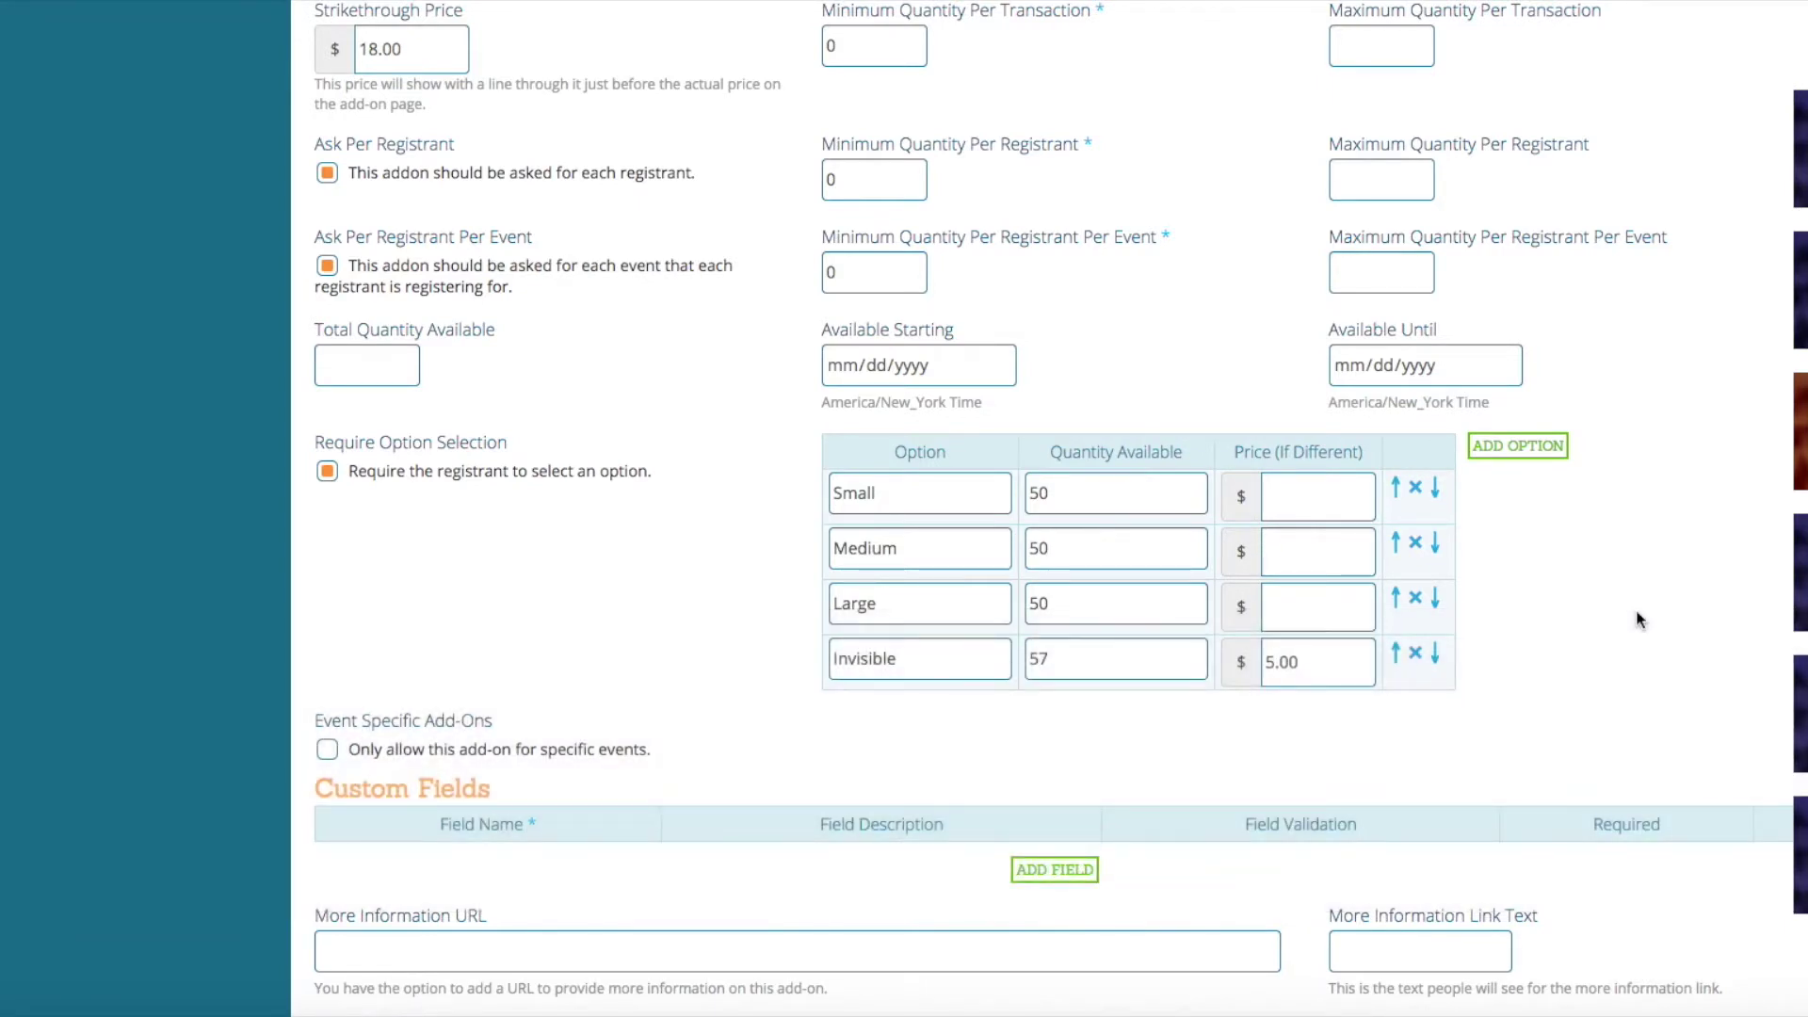
Try moving the Small option down to third place in the options list and back to first place.
{"action": "left_click", "coordinate": [1435, 492]}
{"action": "left_click", "coordinate": [1435, 544]}
{"action": "left_click", "coordinate": [1398, 597]}
{"action": "left_click", "coordinate": [1398, 546]}
Delete the Invisible option from the Jacket's options list.
{"action": "left_click", "coordinate": [1416, 653]}
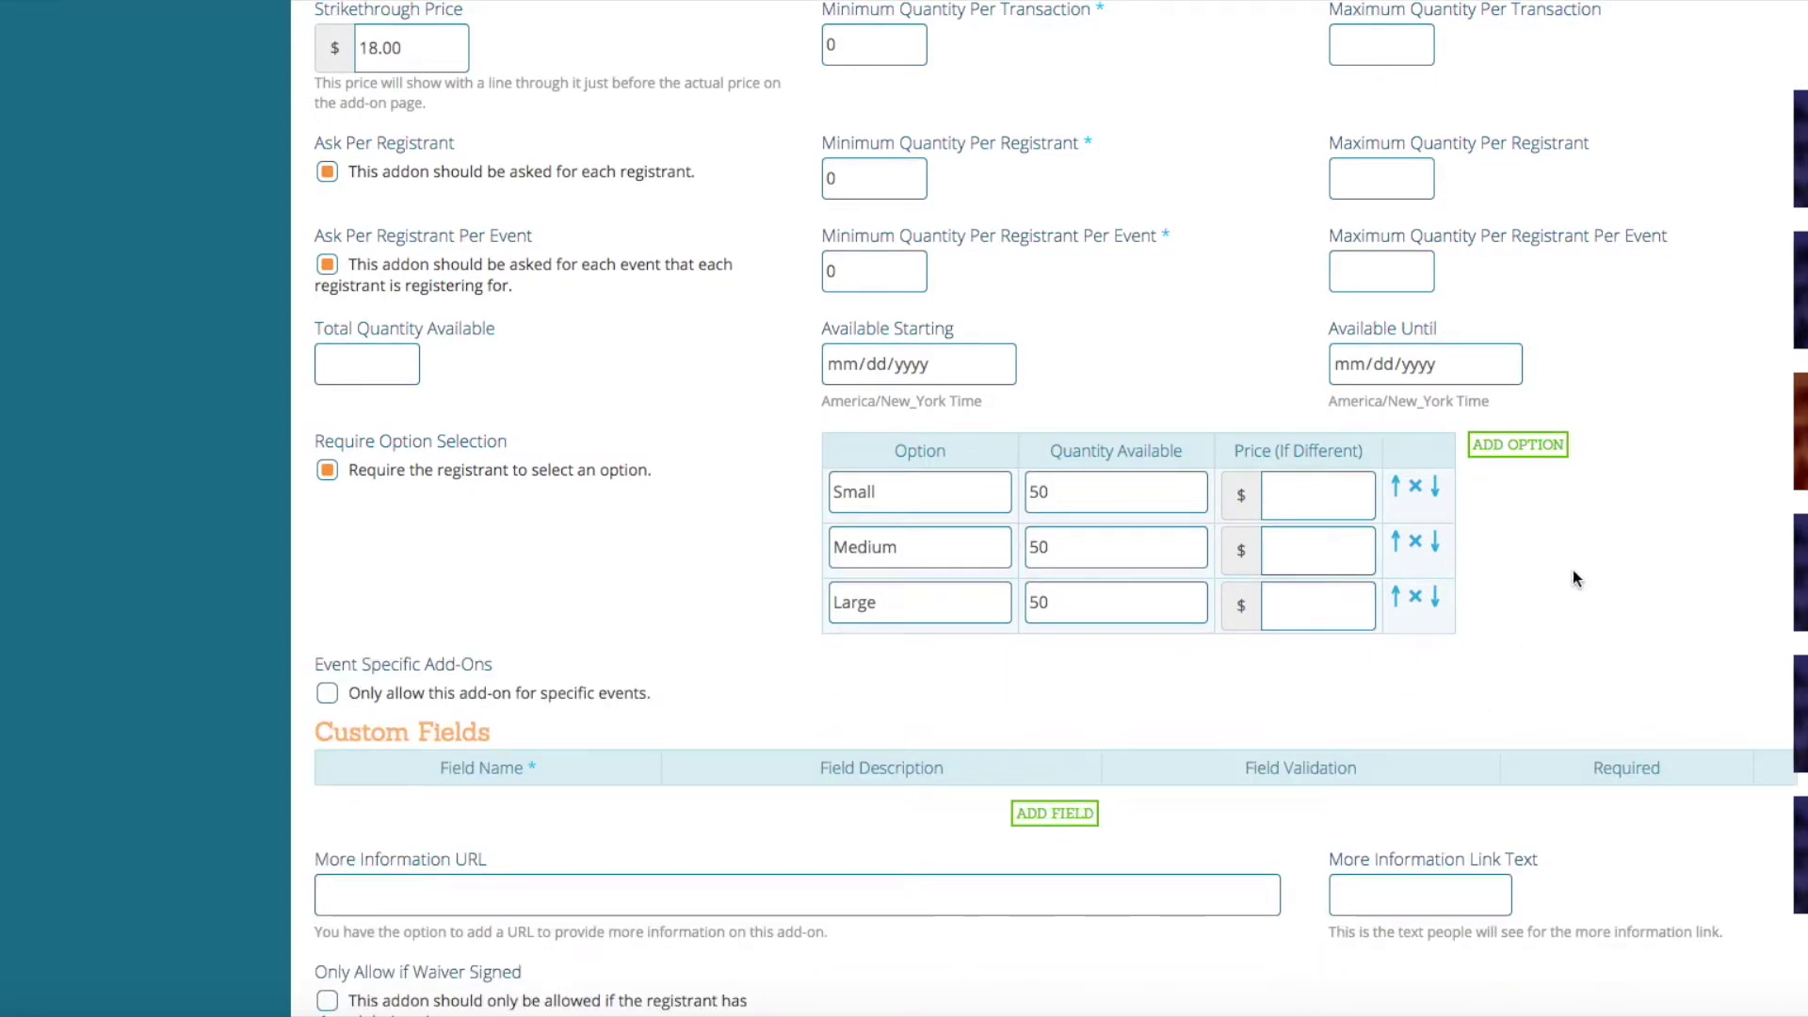
Try restricting the Jacket add-on to specific events, selecting 88 Miler and all events, and remove the restriction again.
{"action": "scroll", "coordinate": [1558, 528], "scroll_direction": "down", "scroll_amount": 3}
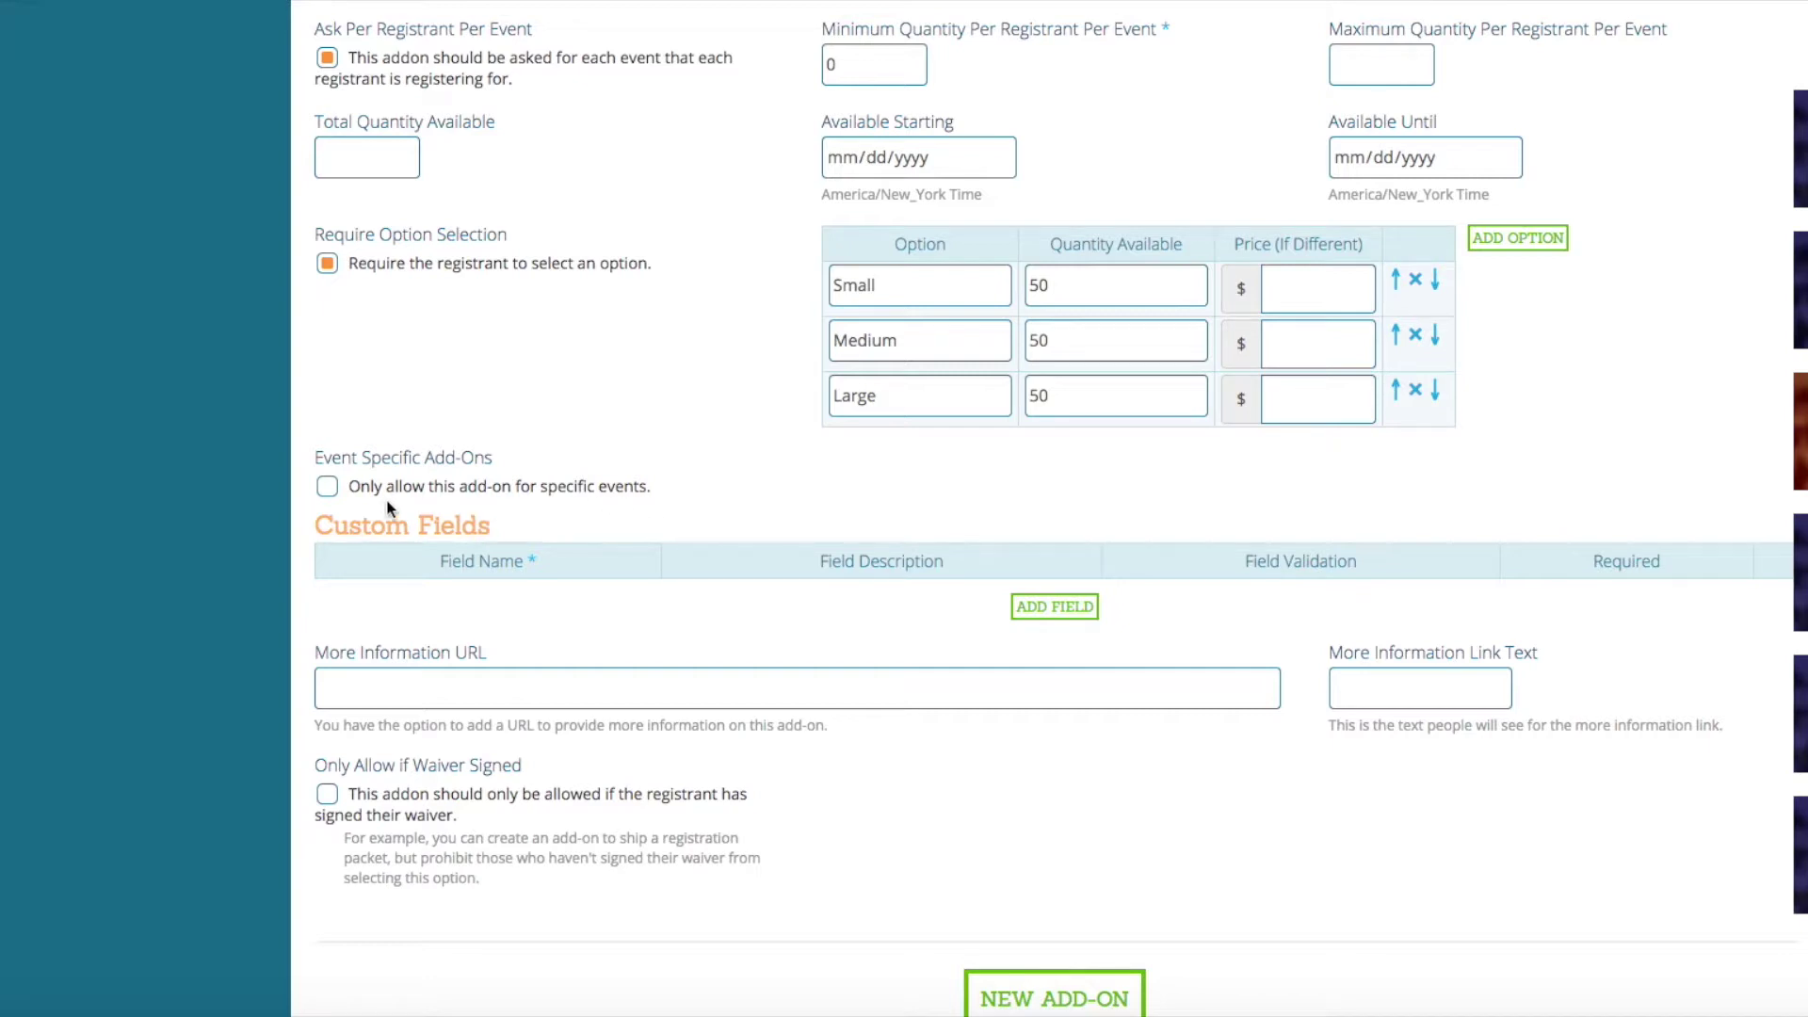
{"action": "left_click", "coordinate": [328, 486]}
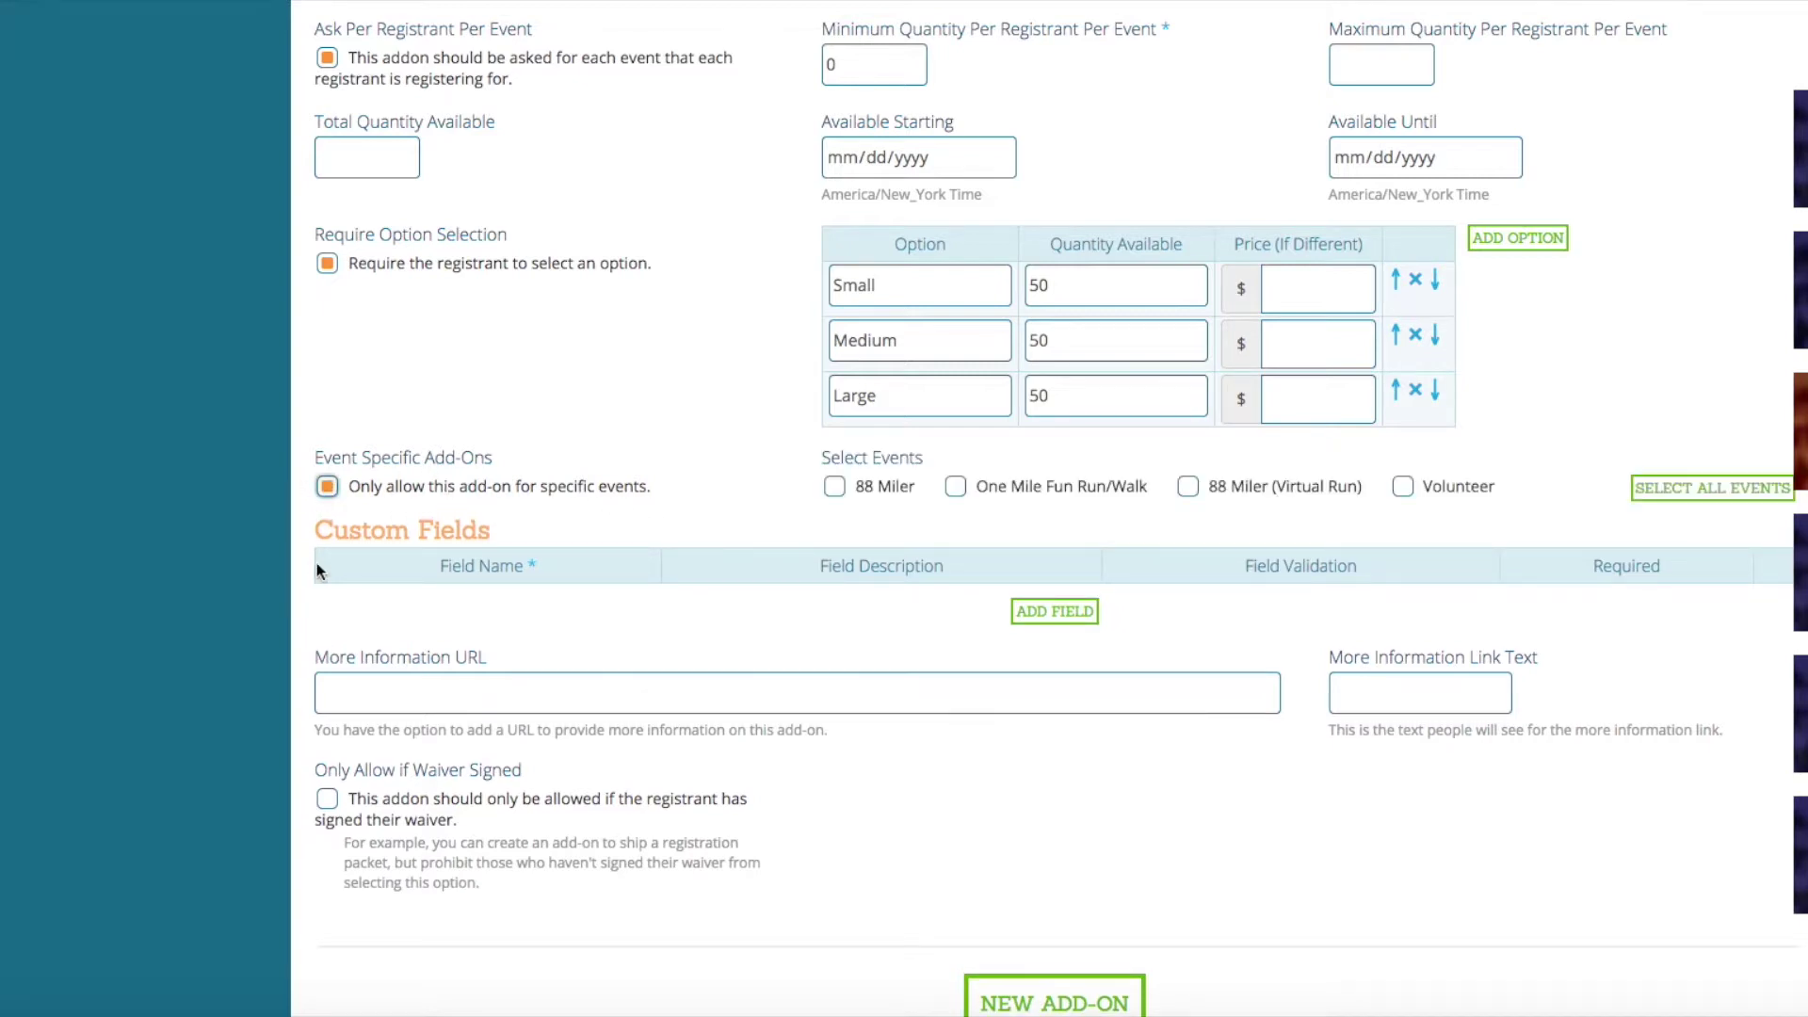
{"action": "scroll", "coordinate": [656, 471], "scroll_direction": "down", "scroll_amount": 2}
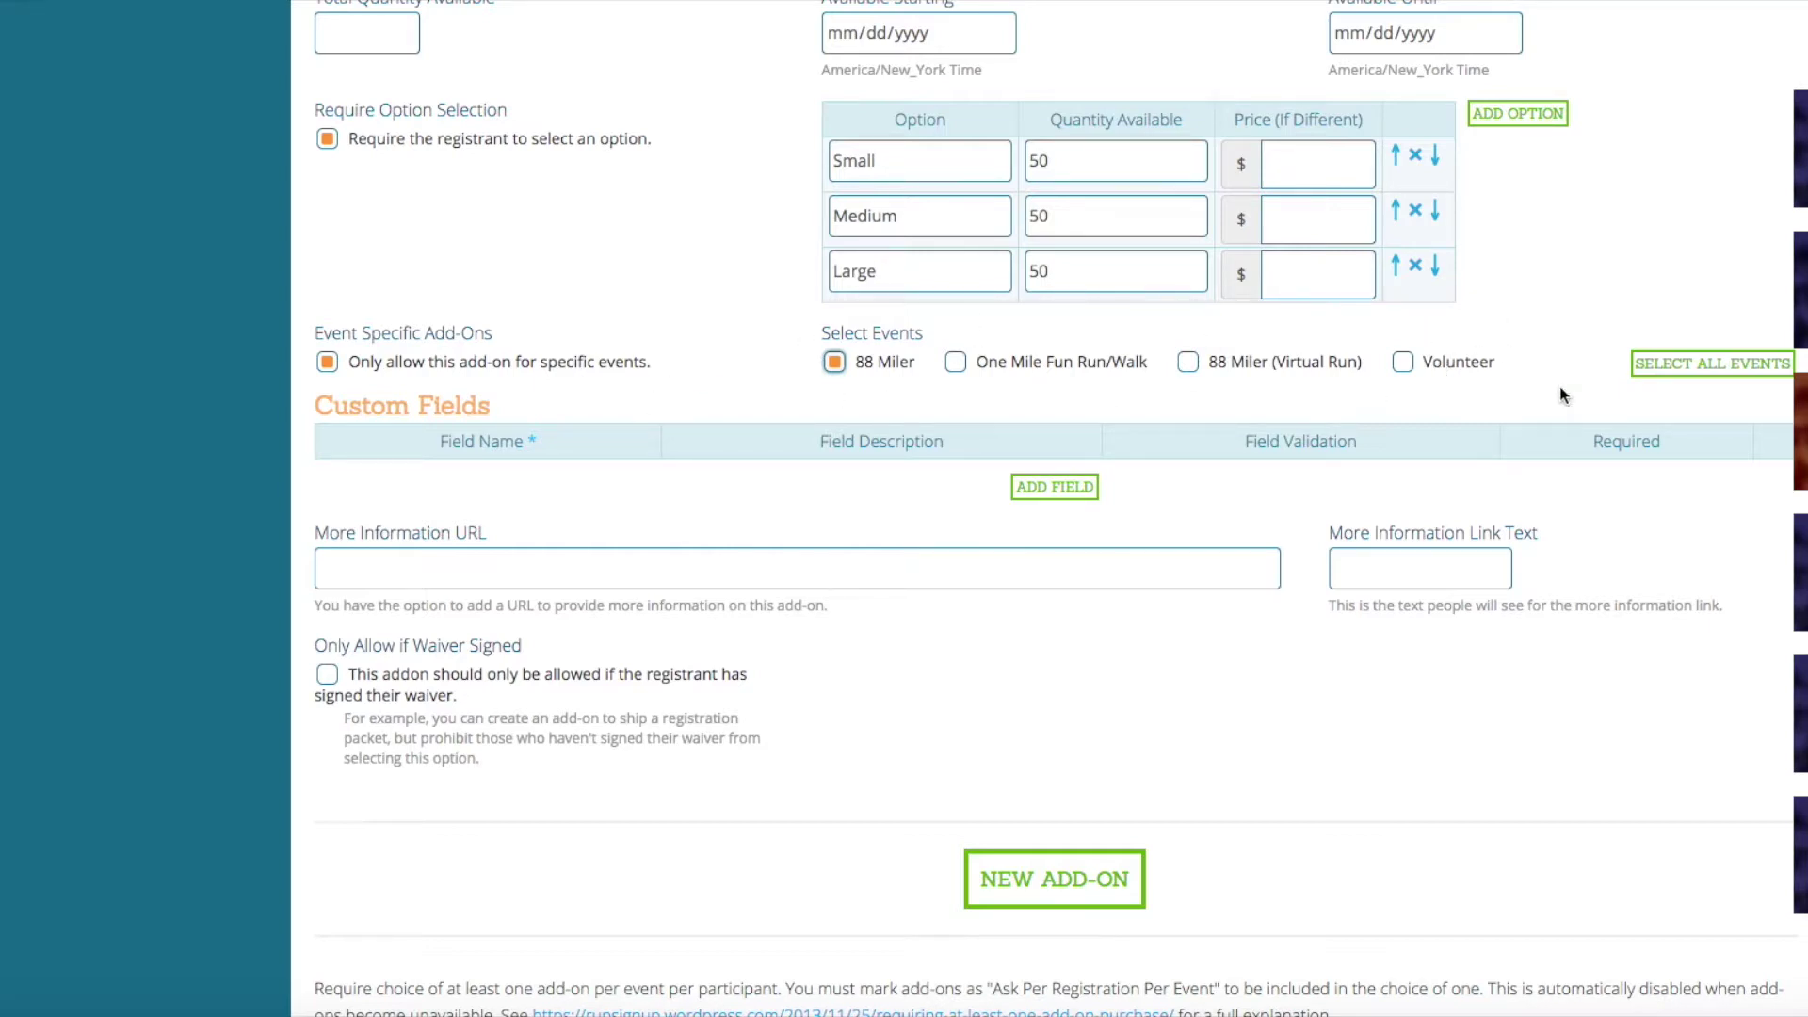
{"action": "left_click", "coordinate": [1678, 369]}
{"action": "left_click", "coordinate": [1402, 363]}
{"action": "left_click", "coordinate": [328, 362]}
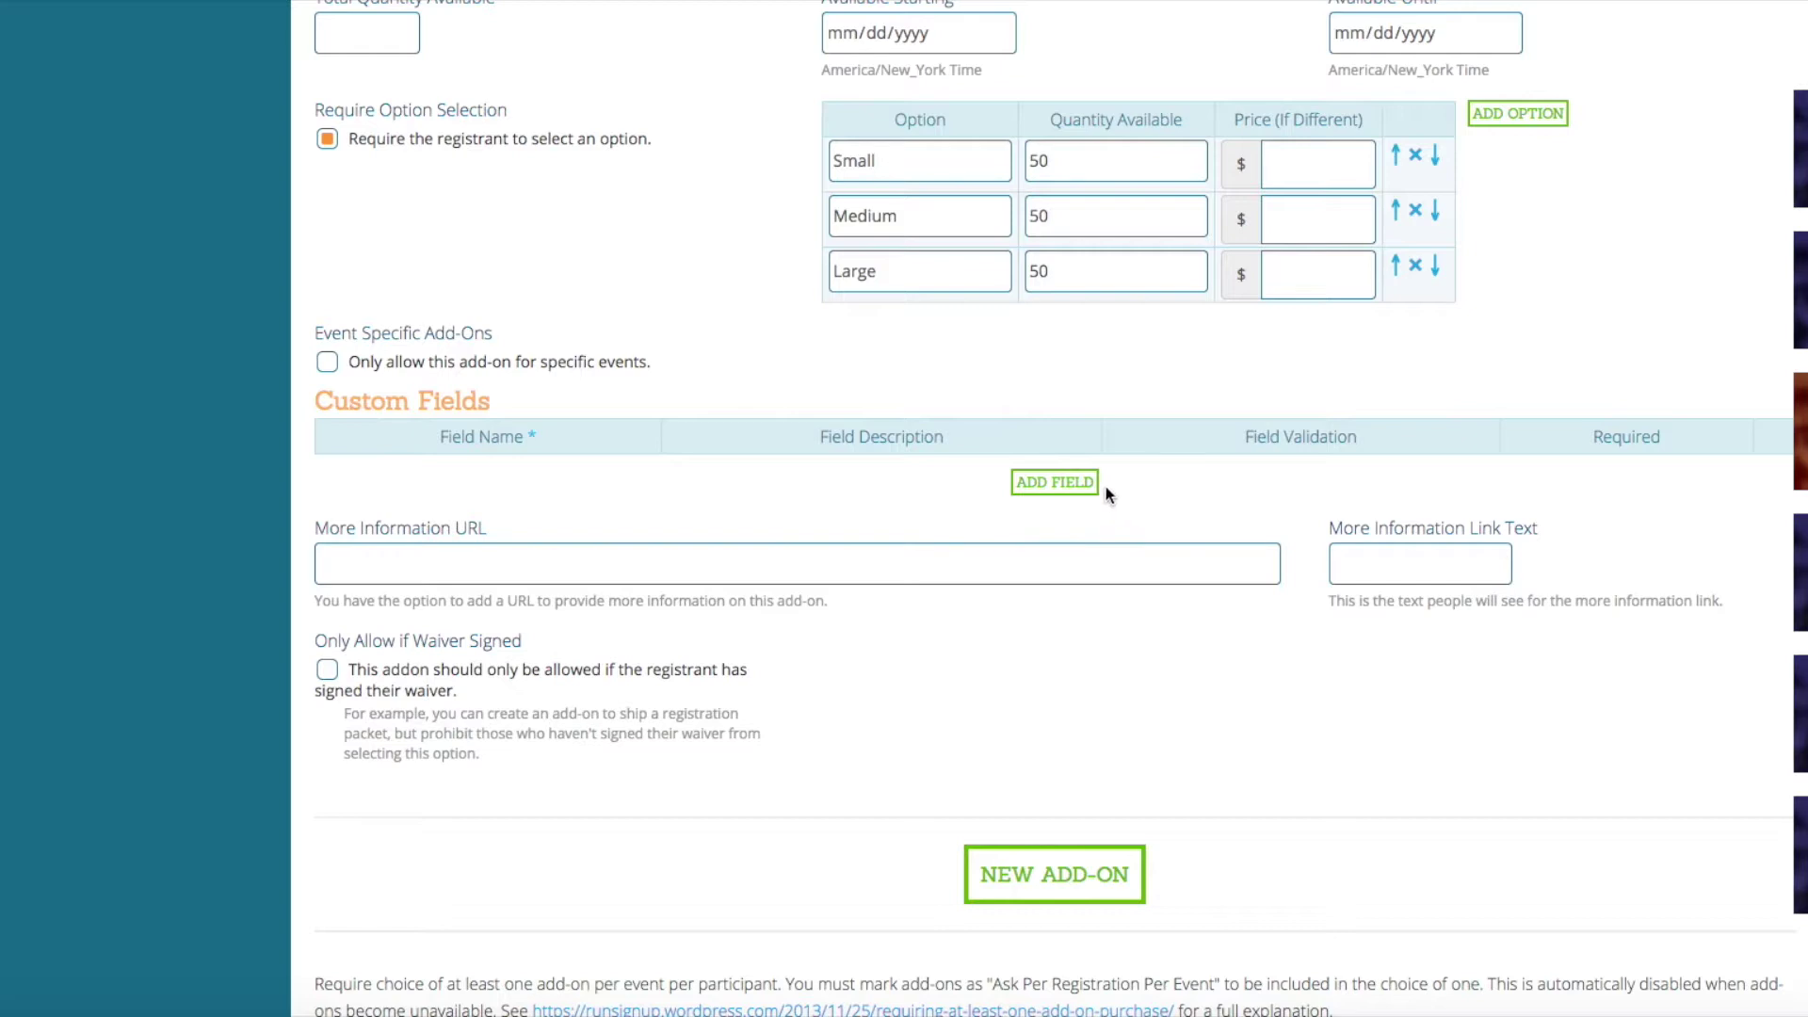
Add two custom fields to the Jacket named "Name" and "# of Years You have Participated in this Event".
{"action": "left_click", "coordinate": [1070, 482]}
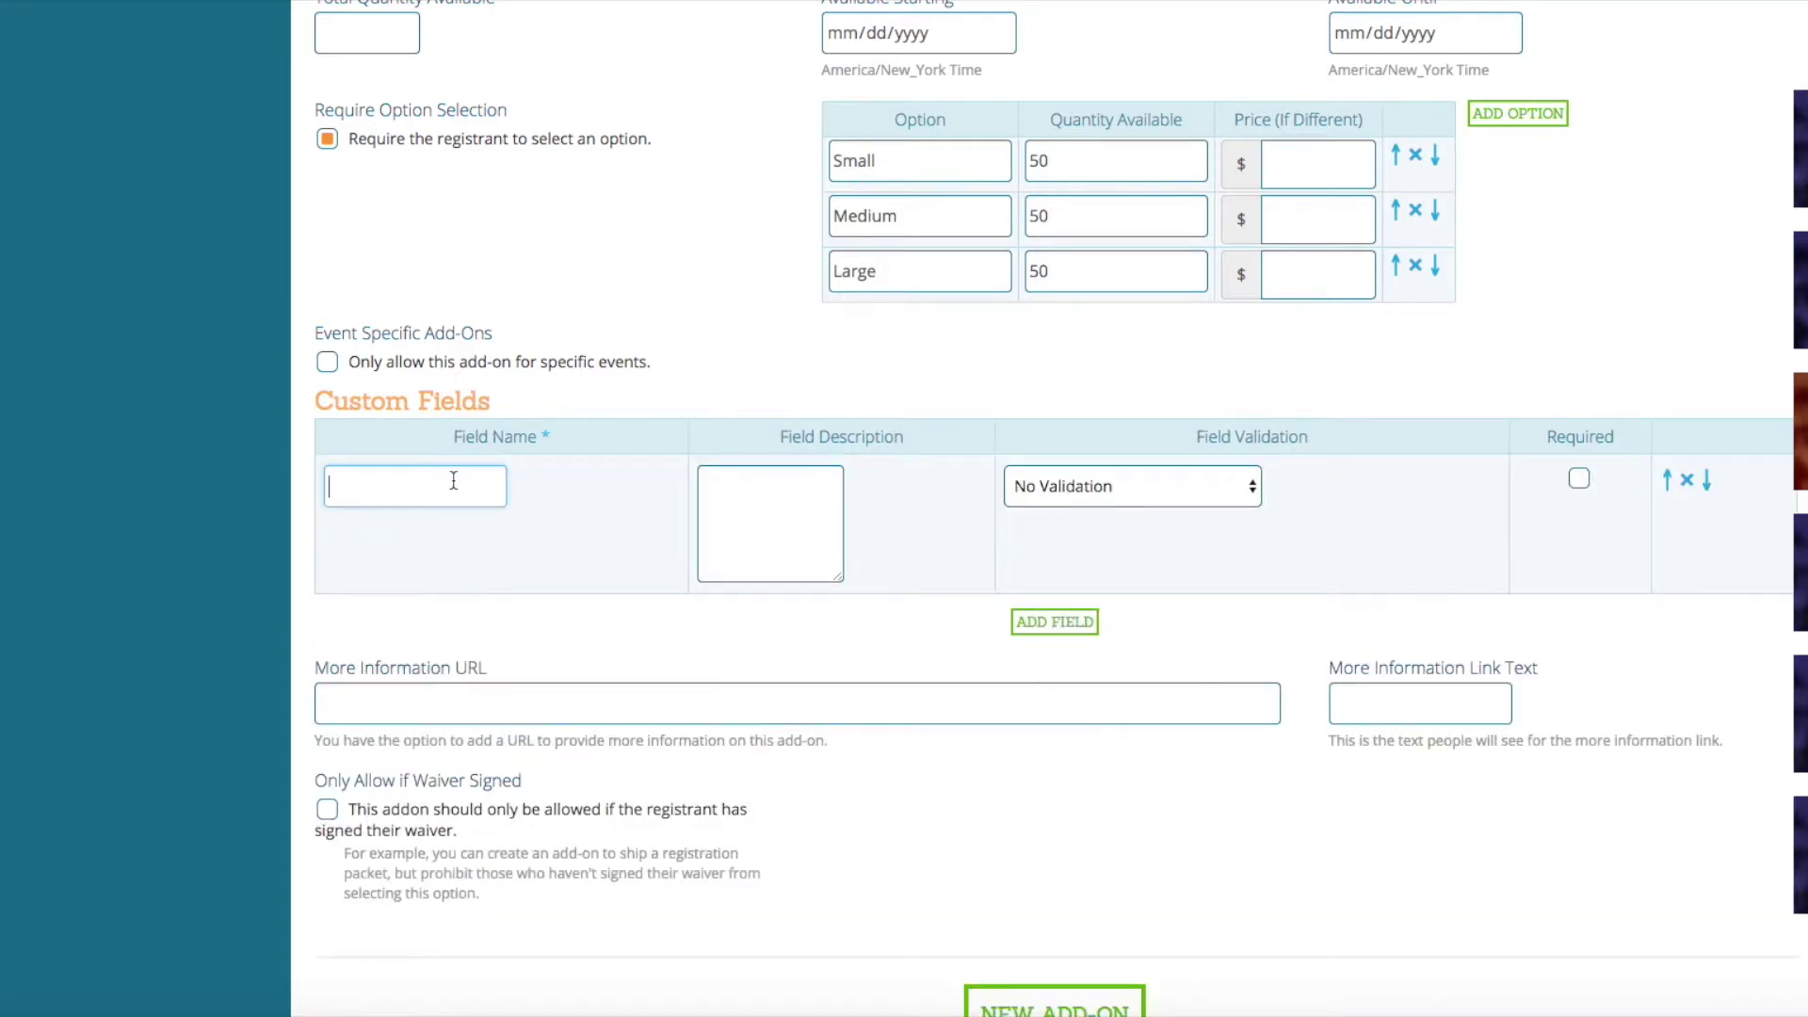
{"action": "type", "text": "Name"}
{"action": "left_click", "coordinate": [1055, 621]}
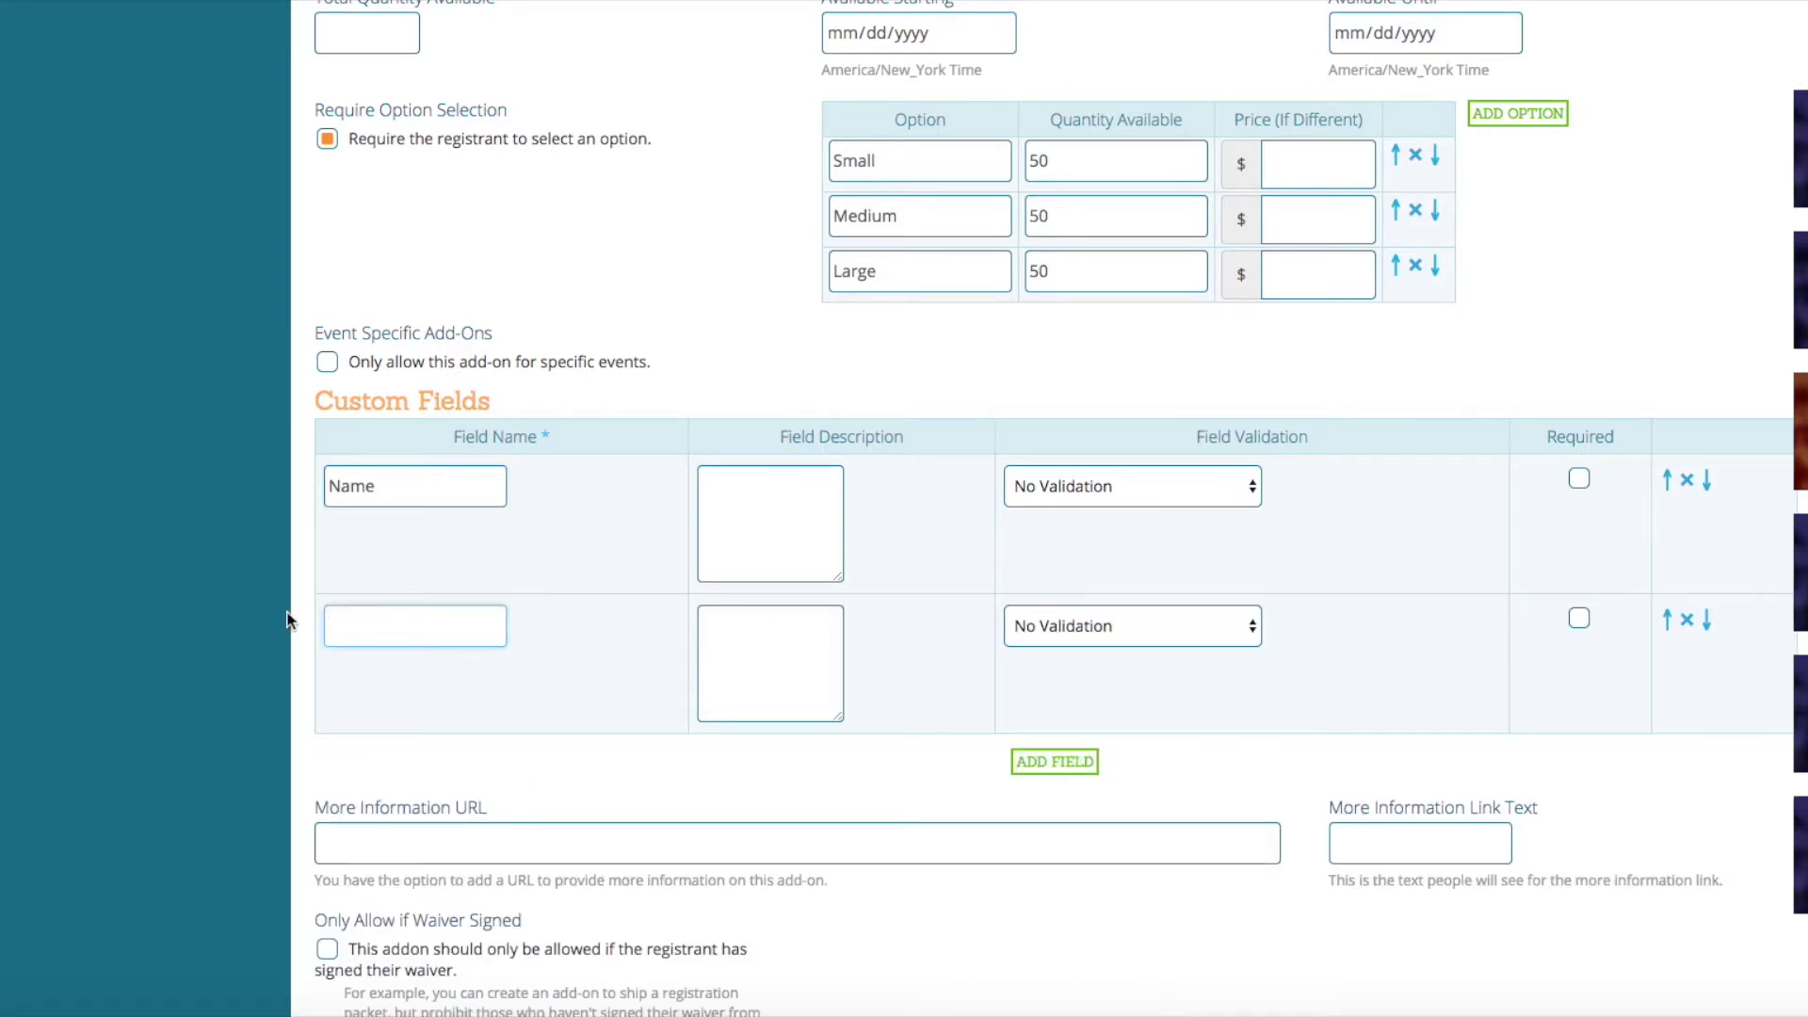
{"action": "type", "text": "# of Y"}
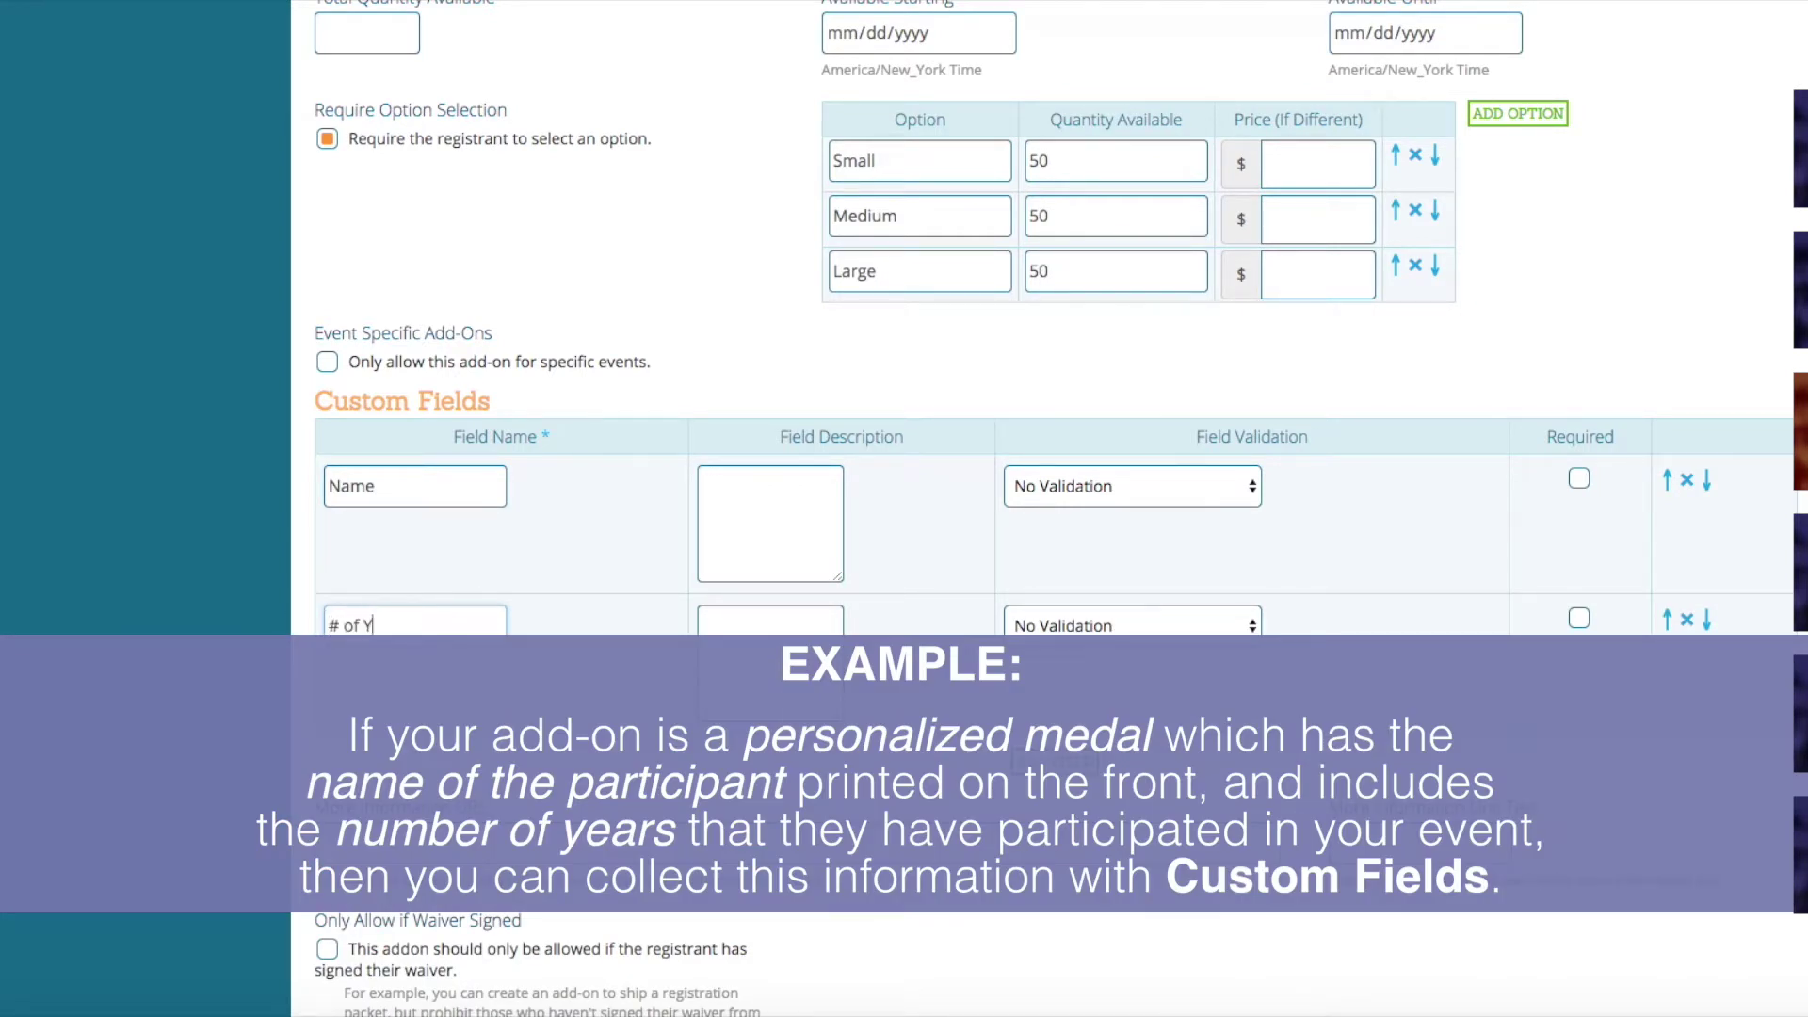
{"action": "type", "text": "ears You have Participated"}
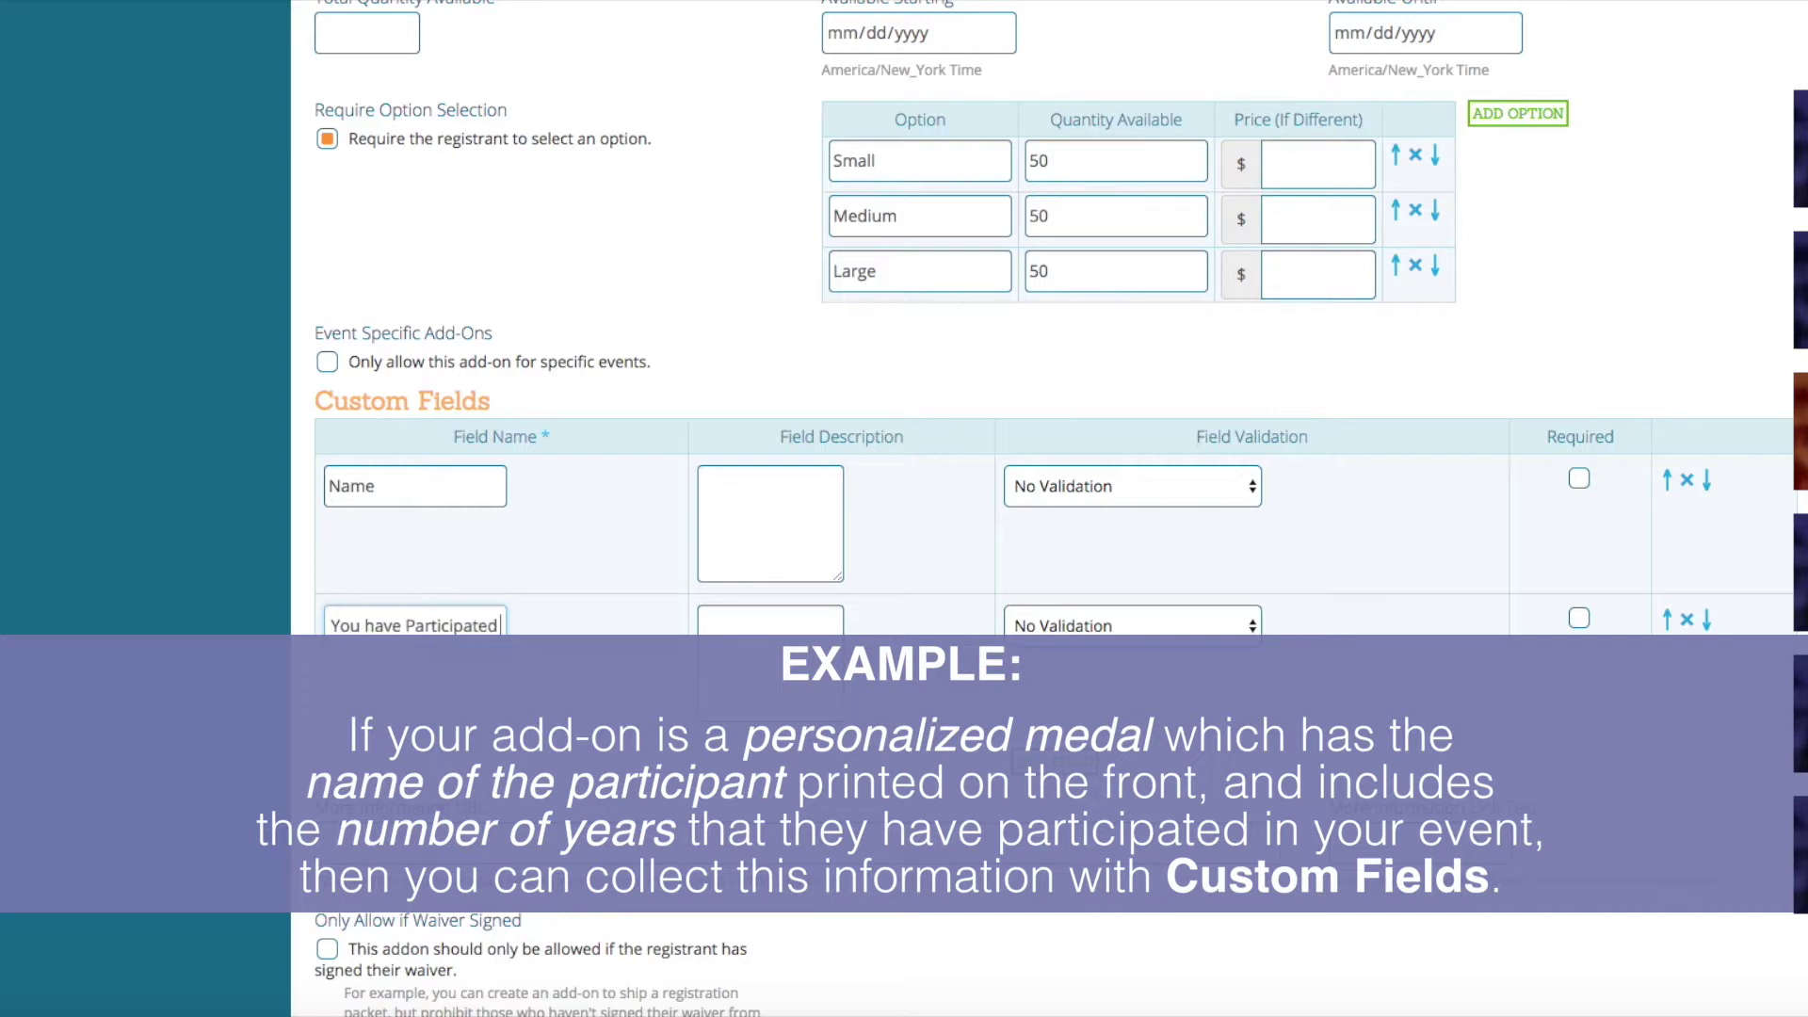
{"action": "type", "text": " in this Event"}
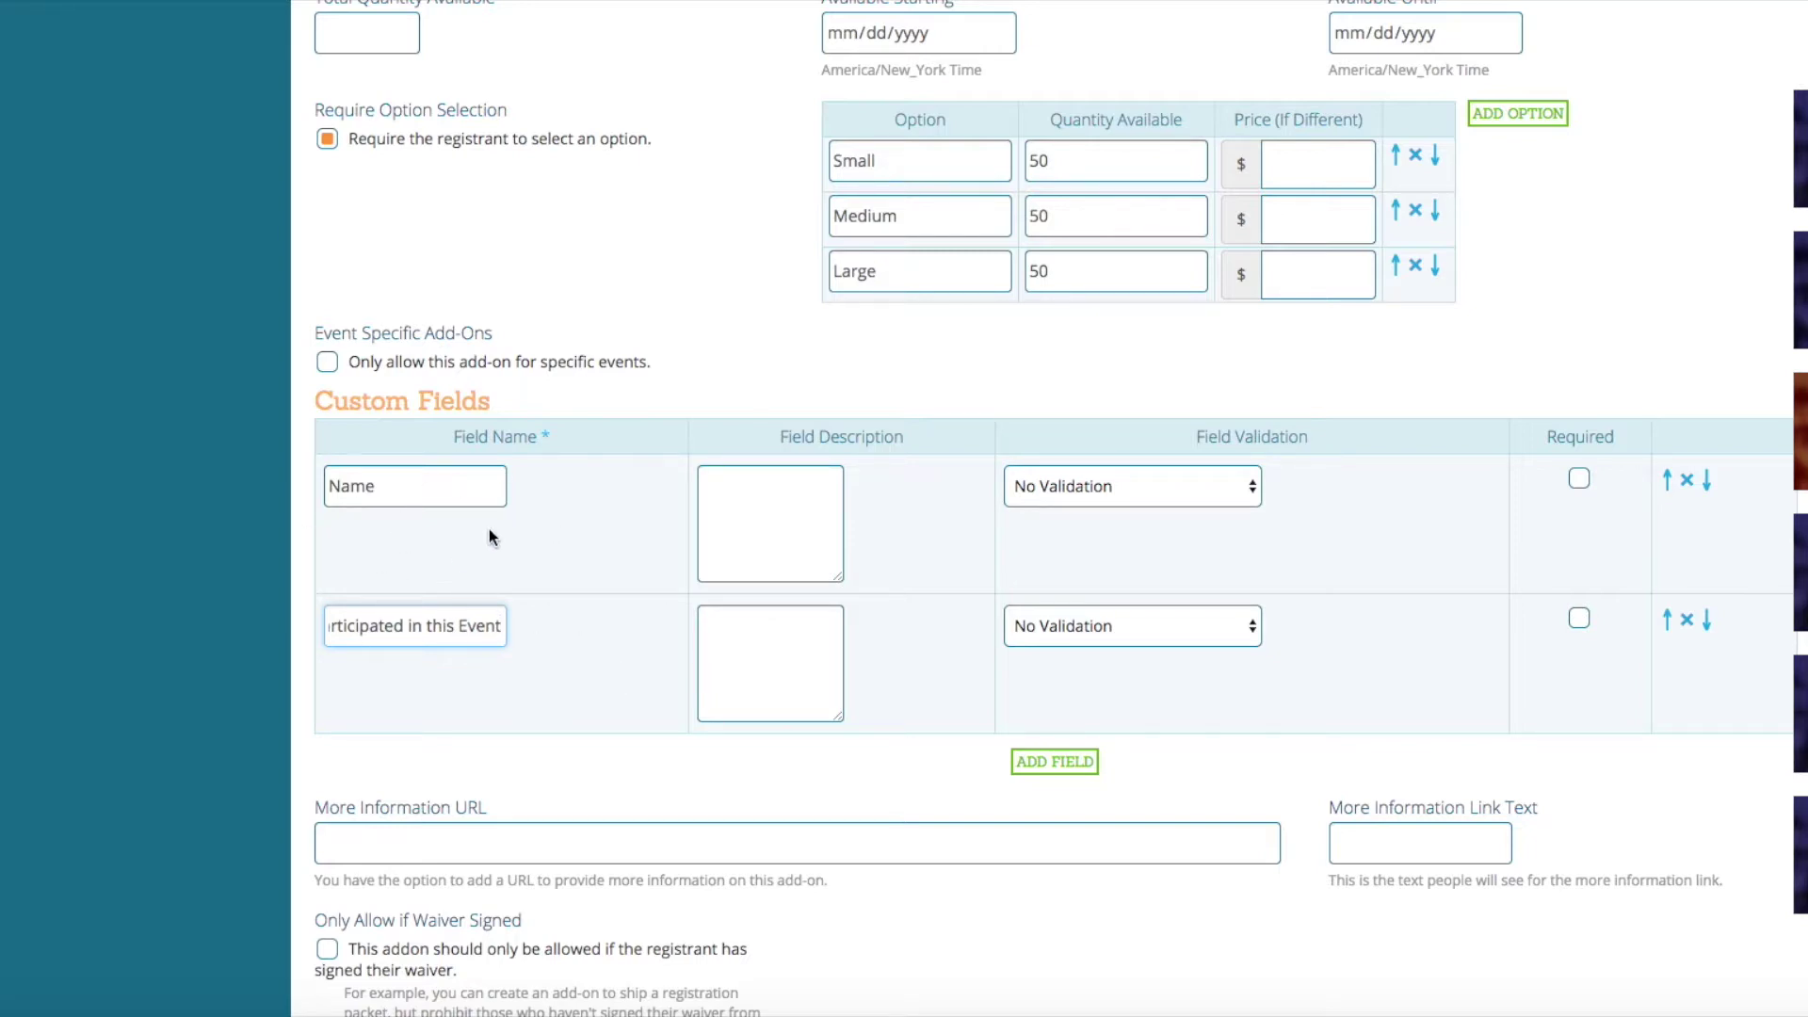
{"action": "key", "text": "Home"}
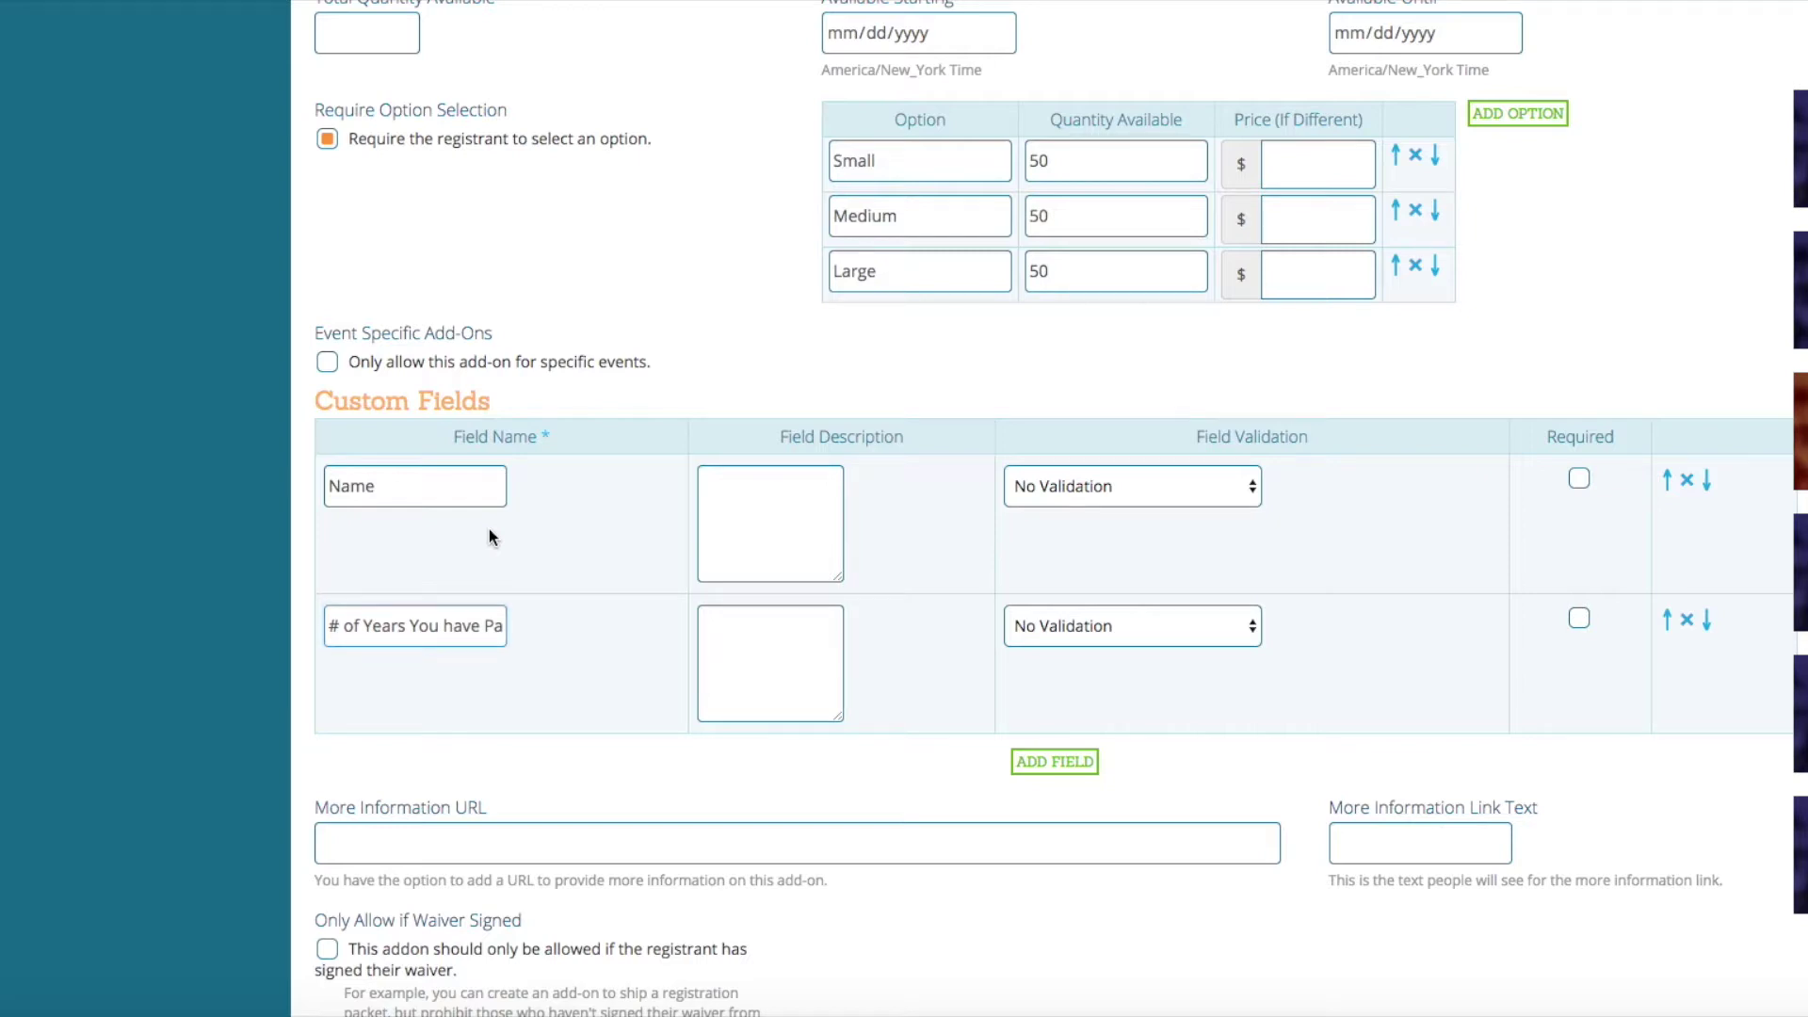
Describe the Name field as "This information will be printed on the front of your personalized medal (even though this is a jacket... that's not a hoodie)".
{"action": "left_click", "coordinate": [766, 487]}
{"action": "type", "text": "This inform"}
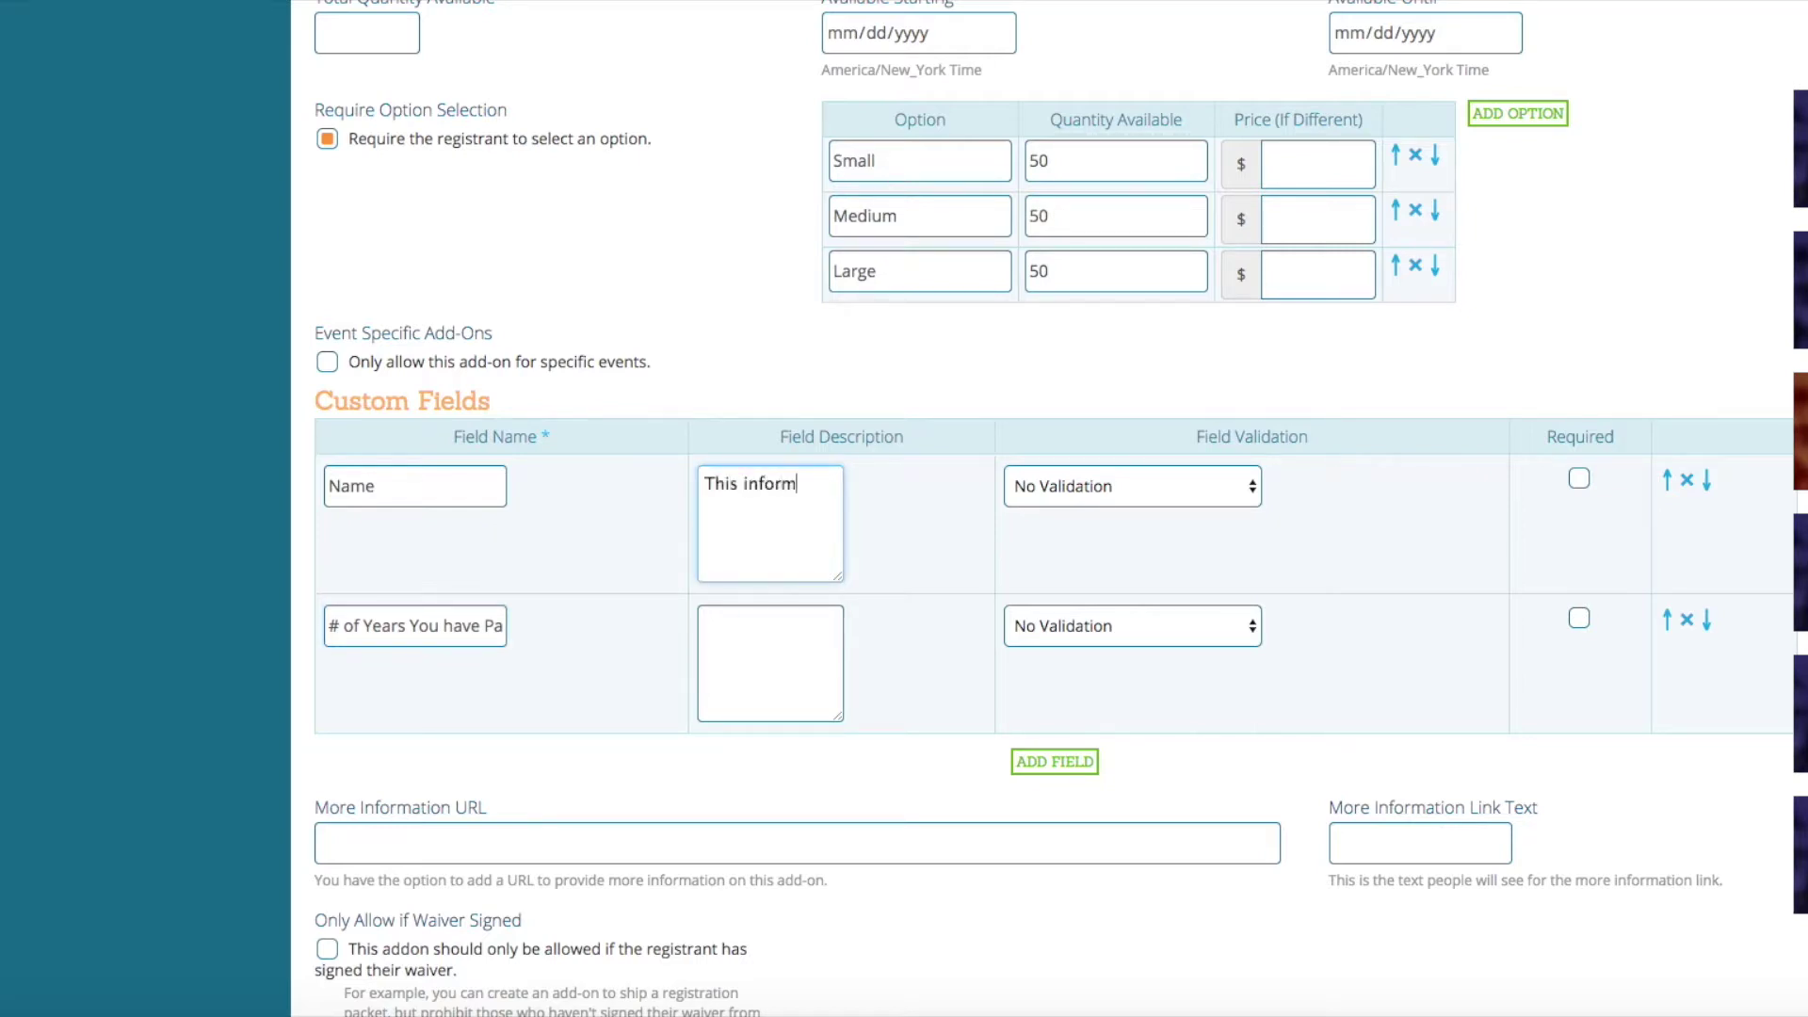
{"action": "type", "text": "ation will be printed on the front of your per"}
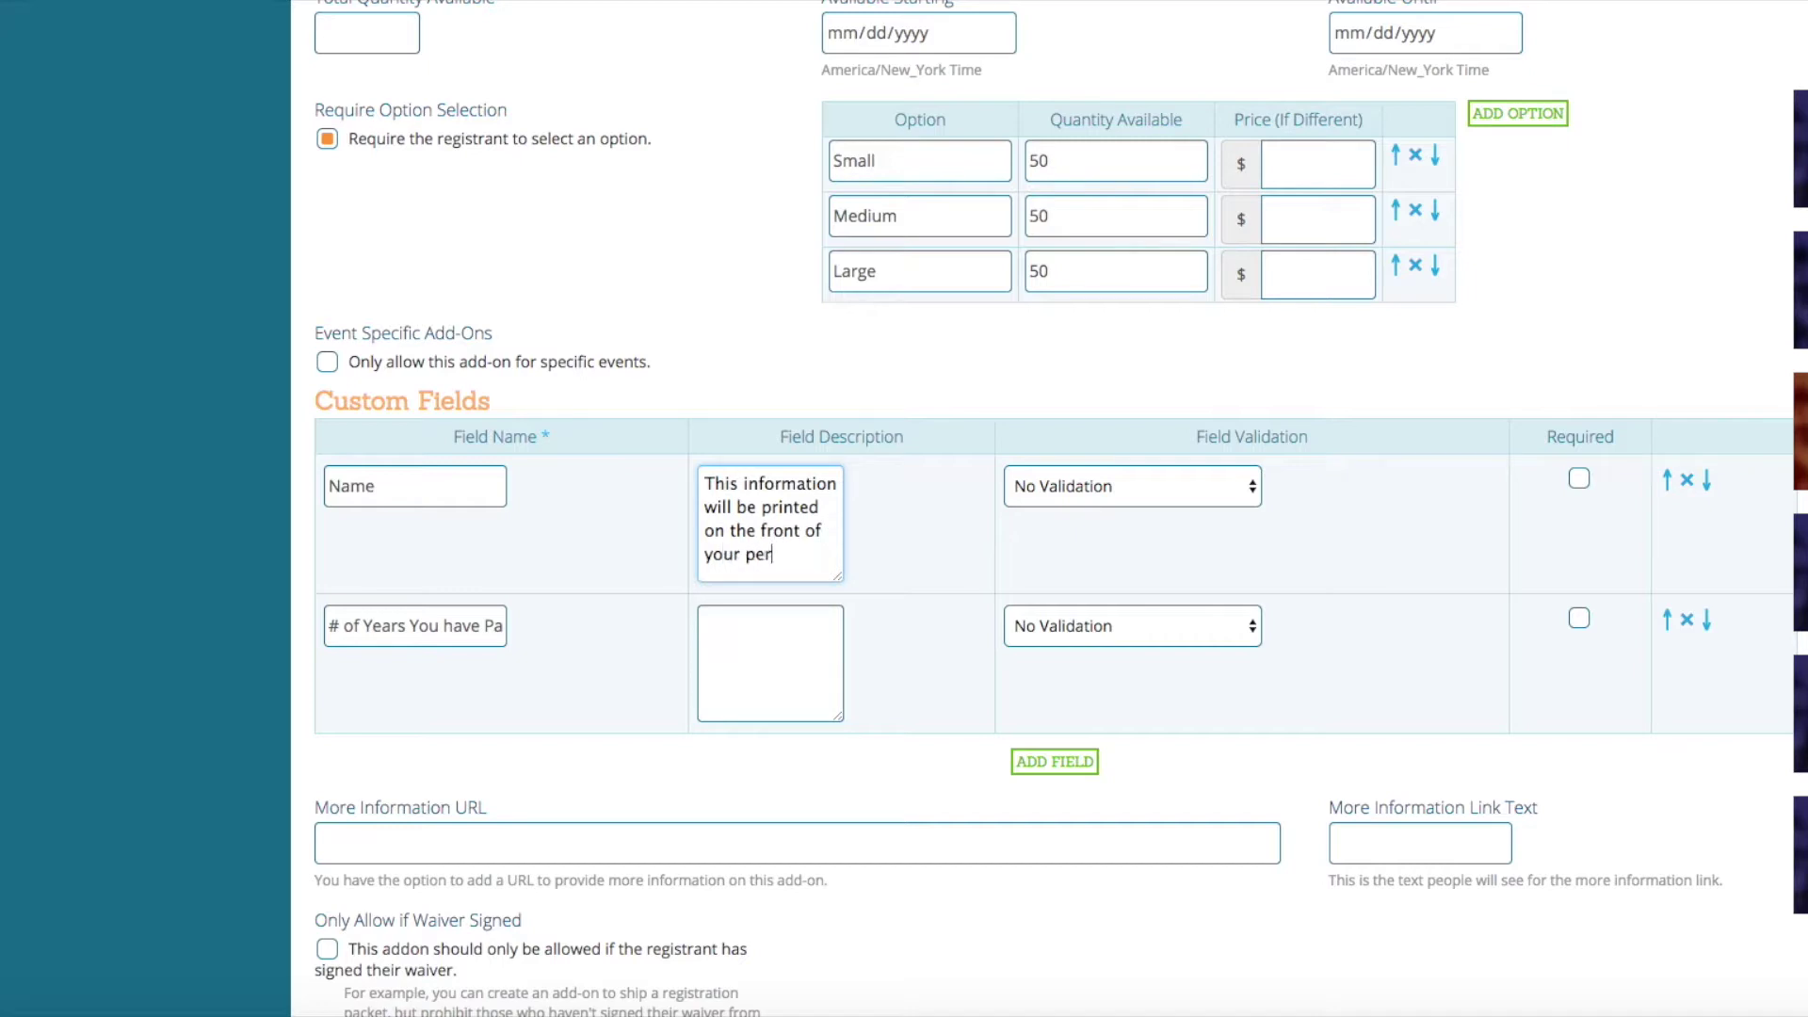
{"action": "type", "text": "sonalized medal (even though this is a jacket... that's not a hoodie)"}
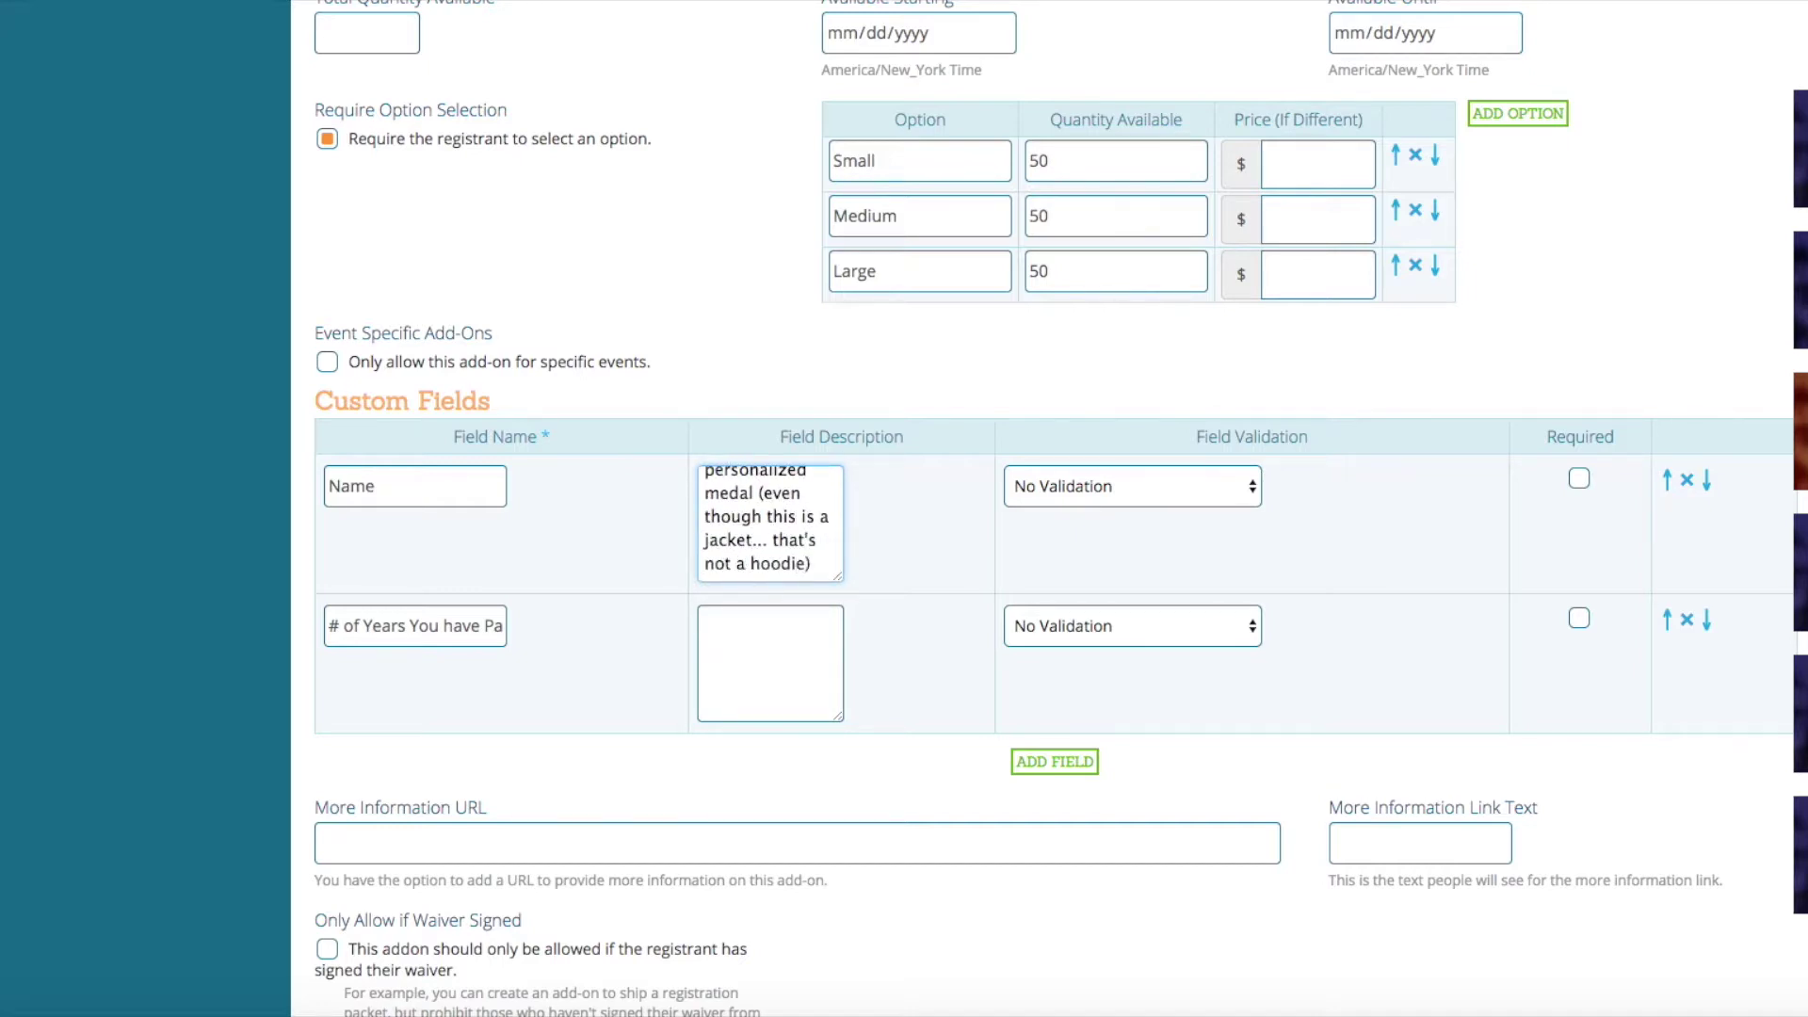
Copy the Name field's whole description into the description of the # of Years custom field.
{"action": "key", "text": "super+a"}
{"action": "right_click", "coordinate": [773, 530]}
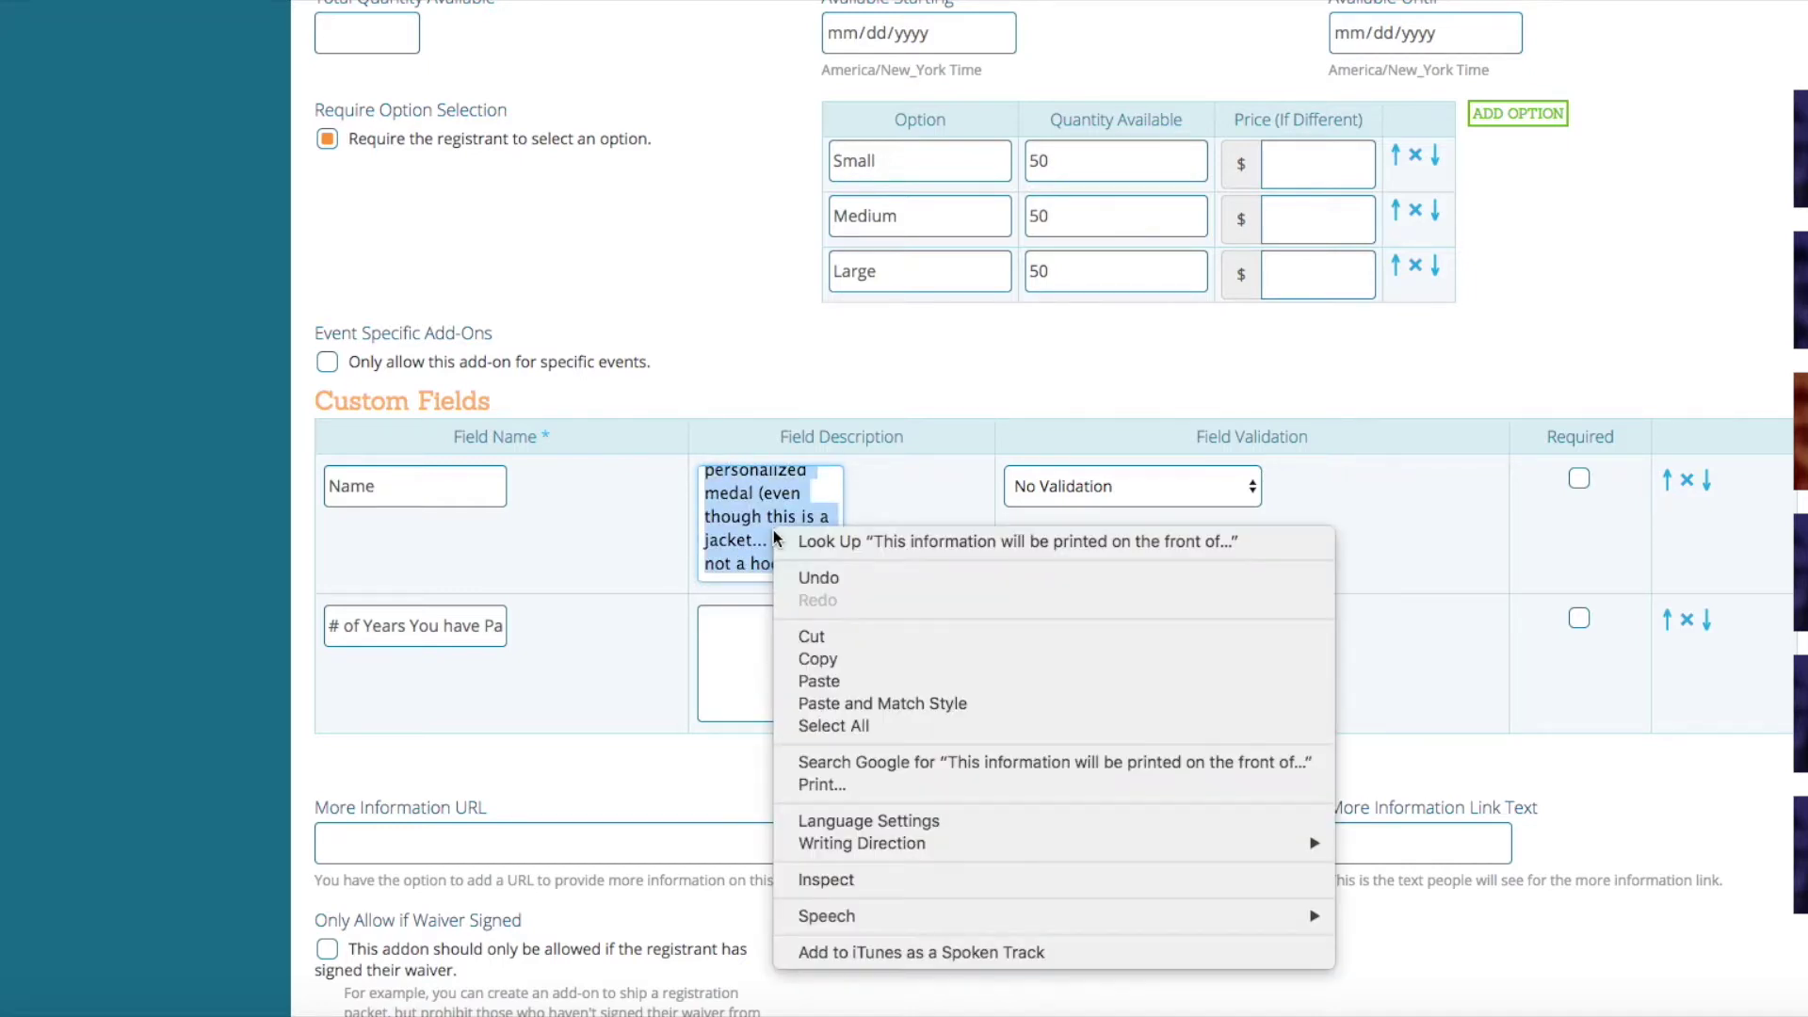
{"action": "left_click", "coordinate": [818, 658]}
{"action": "left_click", "coordinate": [721, 645]}
{"action": "key", "text": "super+v"}
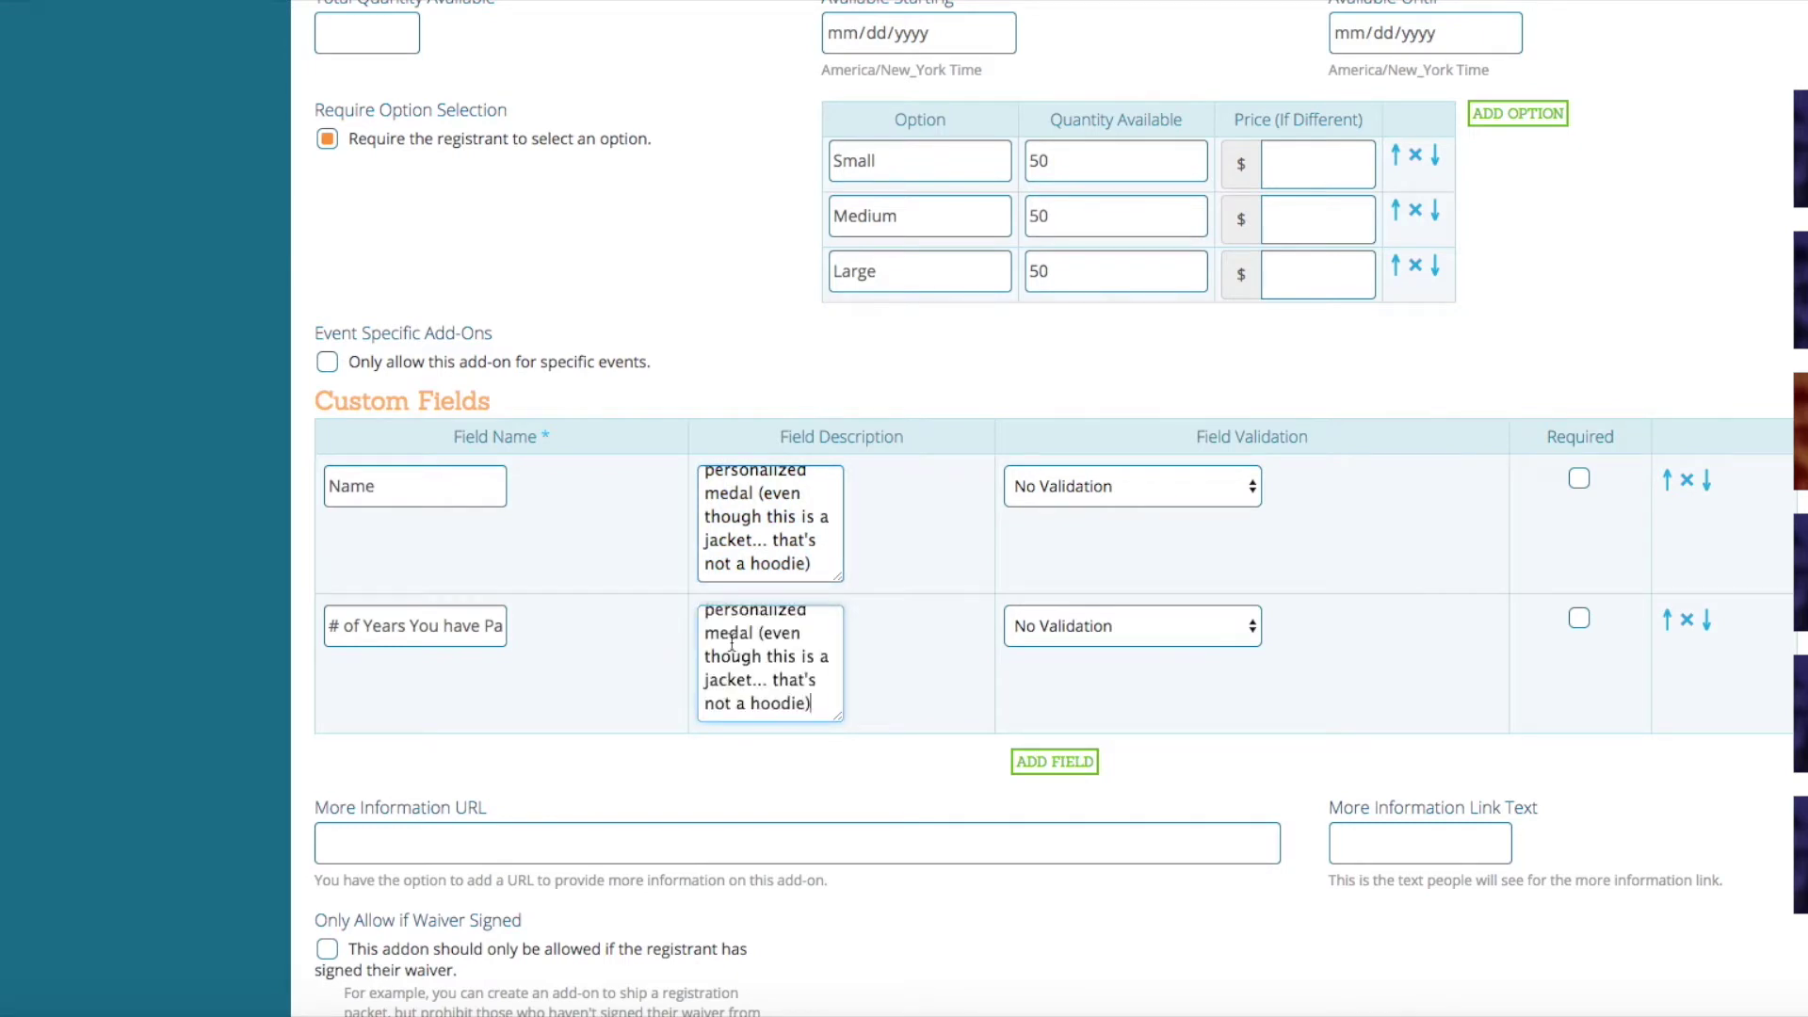
{"action": "left_click", "coordinate": [1398, 449]}
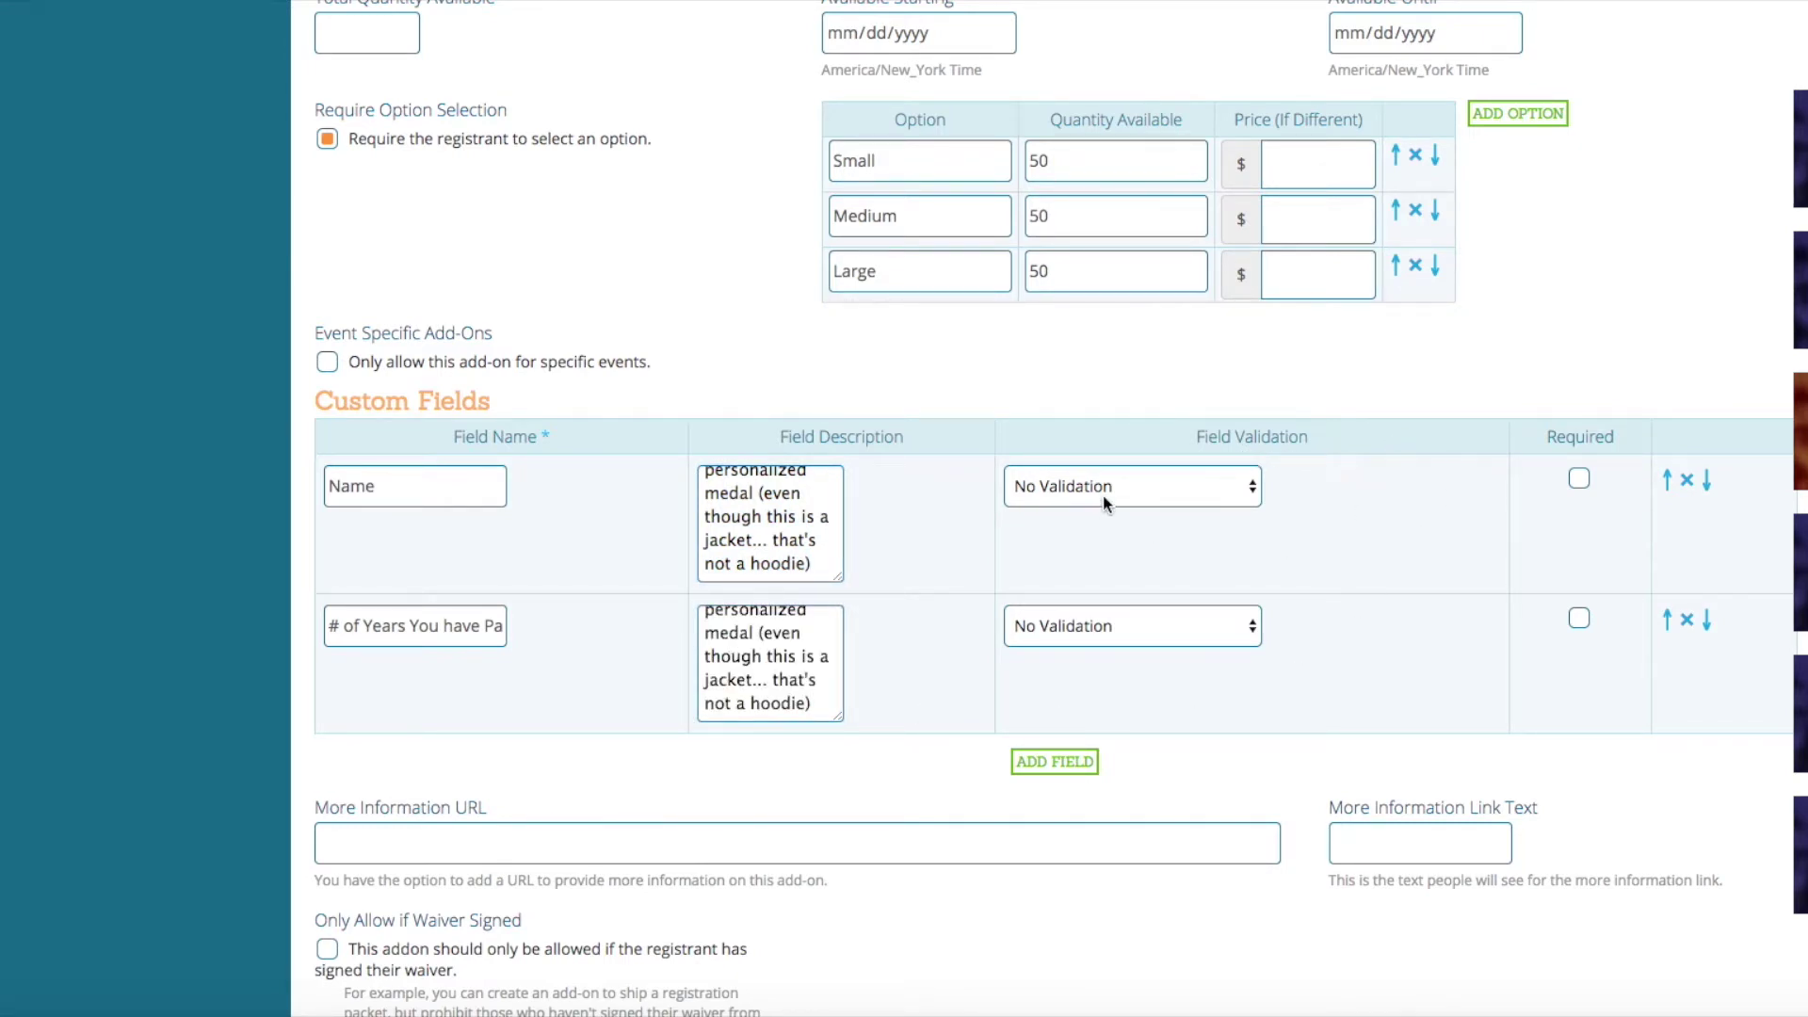
Set the # of Years field's validation to Positive Whole Number, and make the Name field required with No Validation.
{"action": "left_click", "coordinate": [1258, 614]}
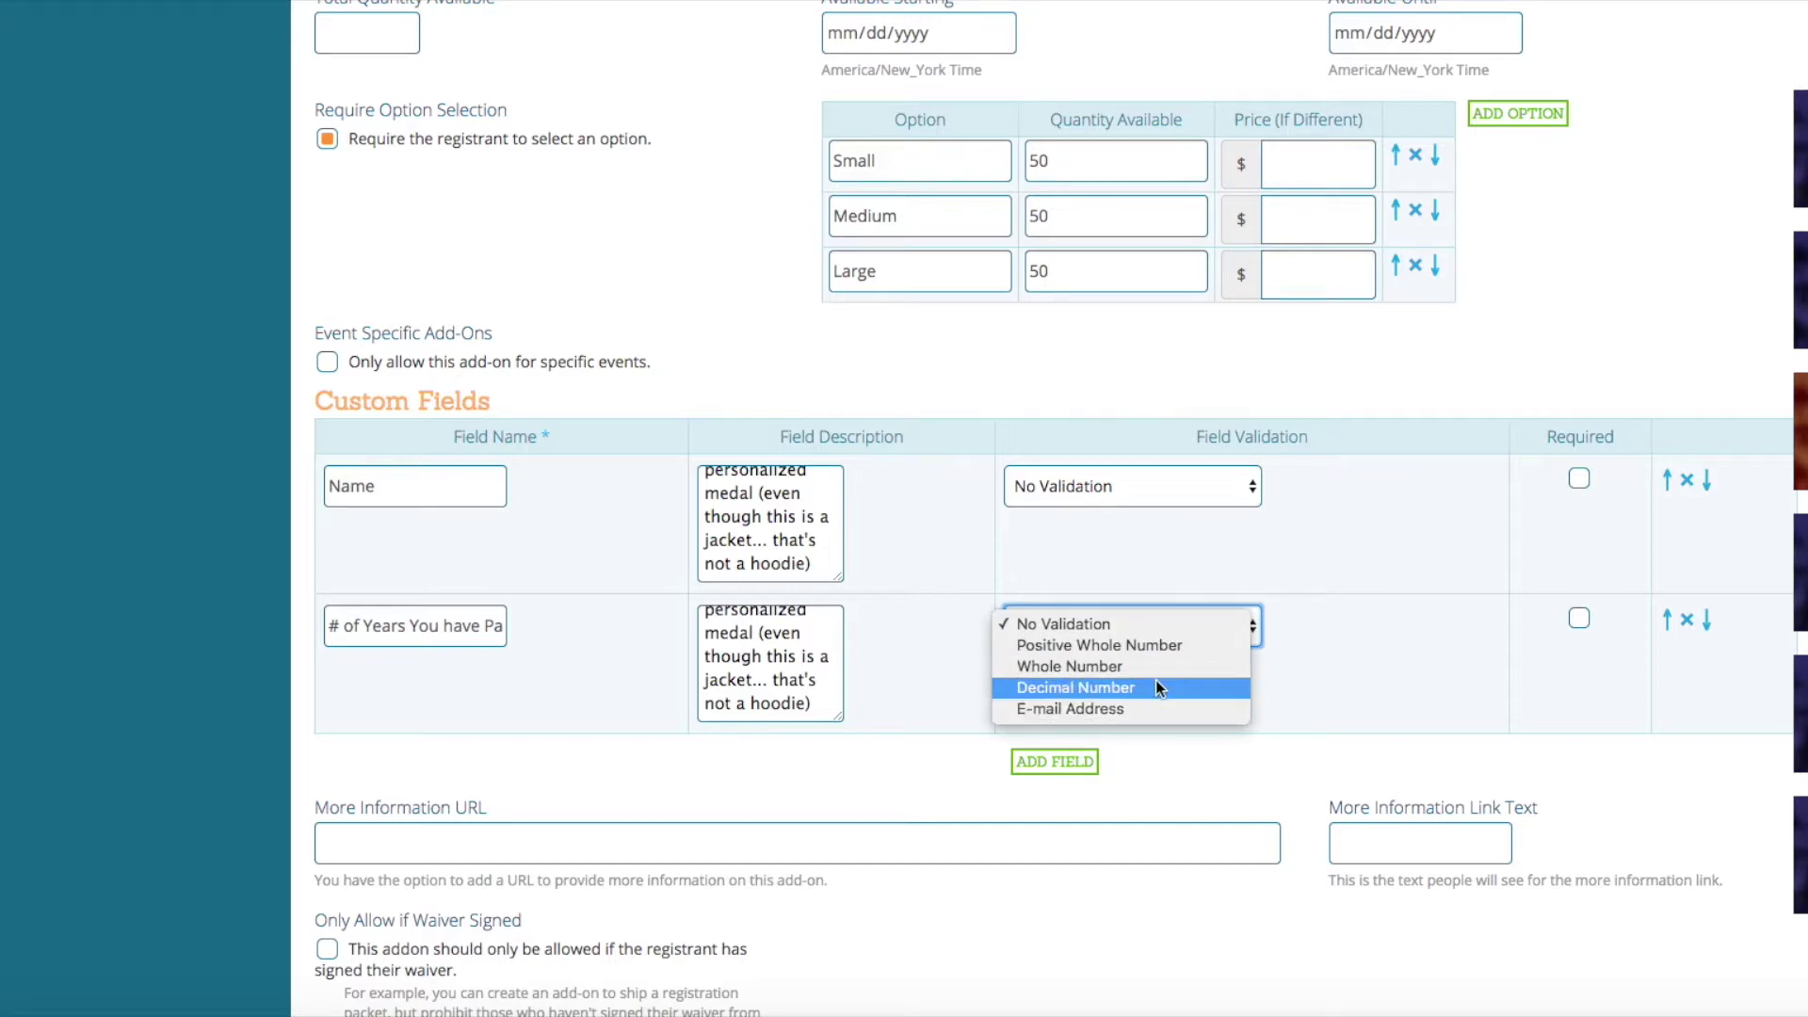
{"action": "left_click", "coordinate": [1157, 647]}
{"action": "left_click", "coordinate": [1373, 646]}
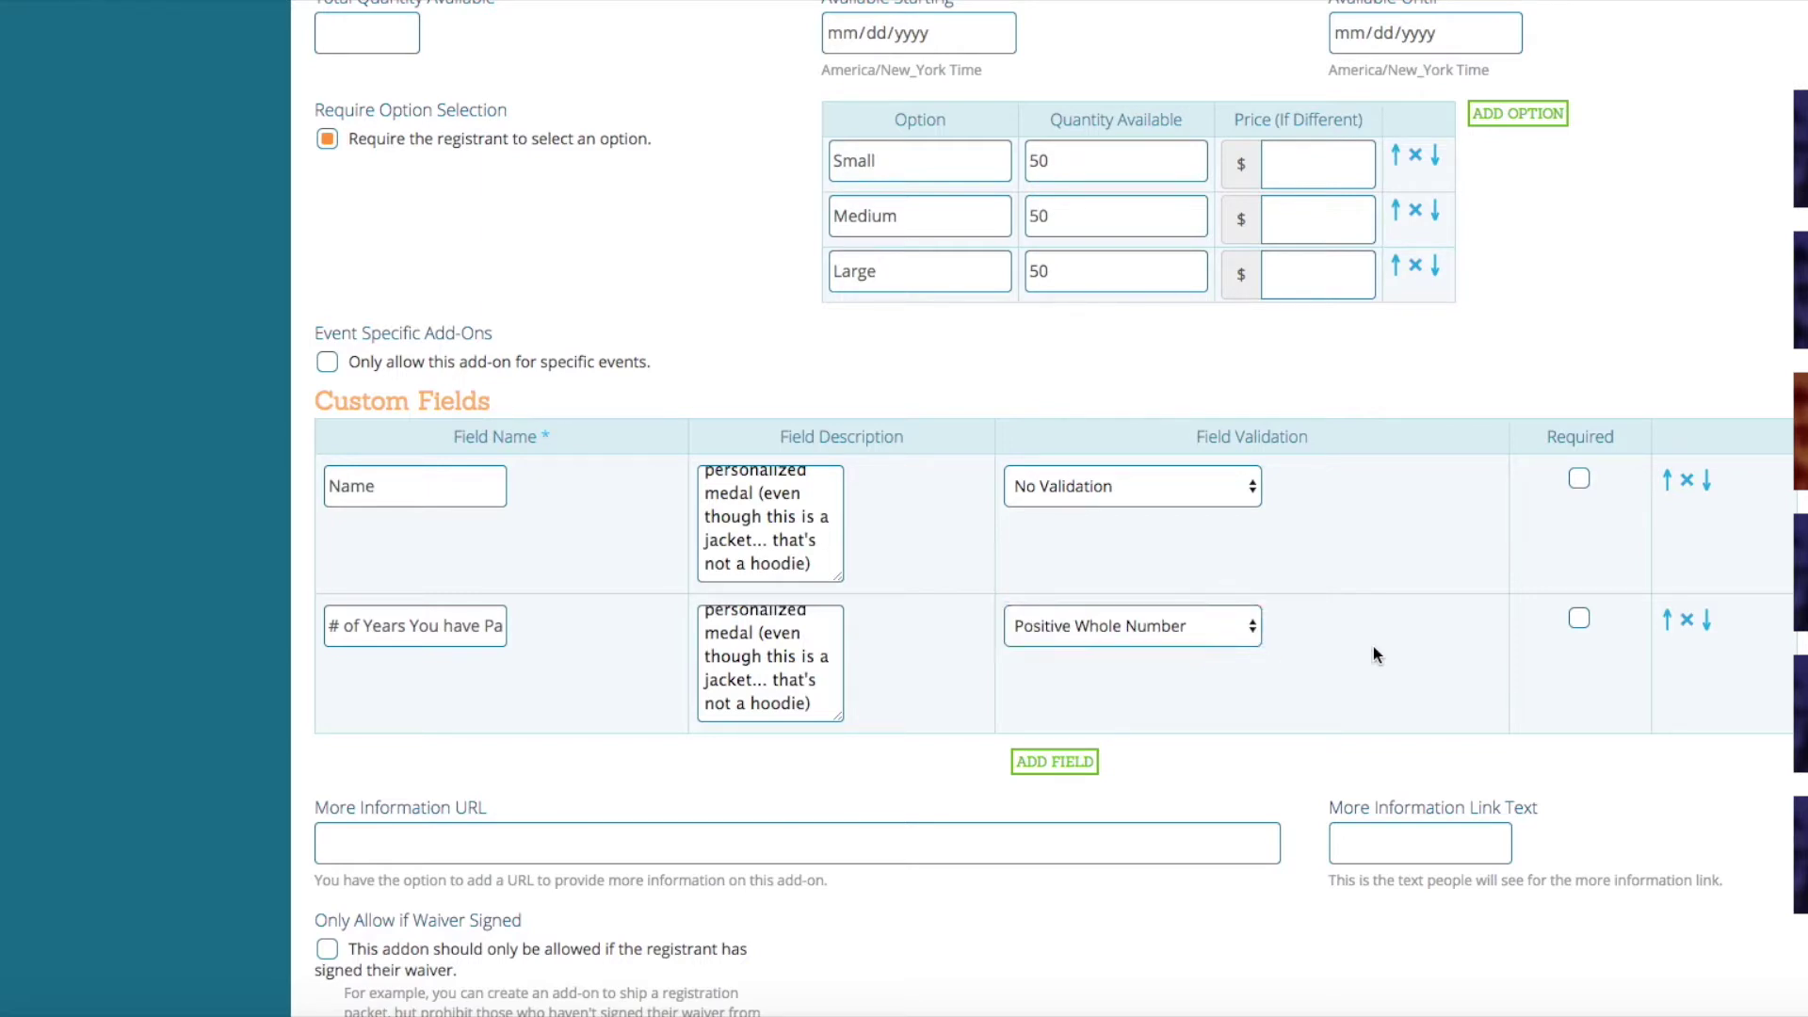
{"action": "left_click", "coordinate": [1223, 486]}
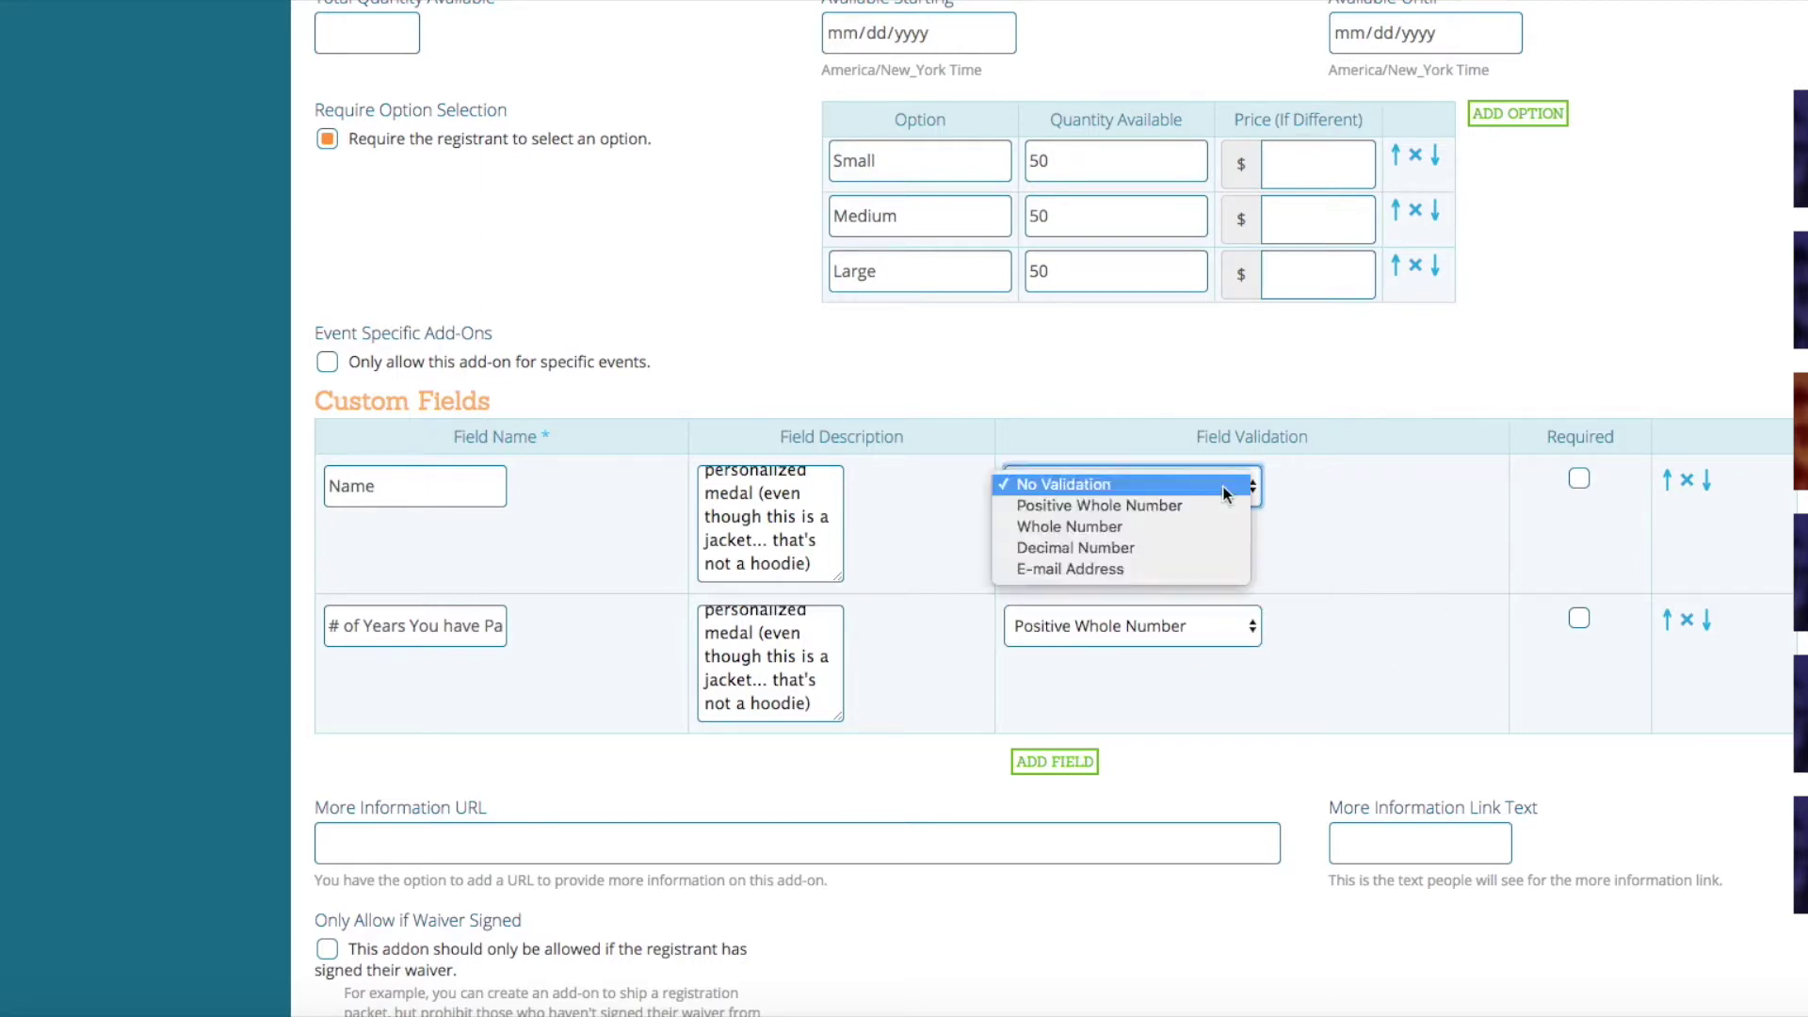
{"action": "left_click", "coordinate": [1077, 490]}
{"action": "left_click", "coordinate": [1305, 497]}
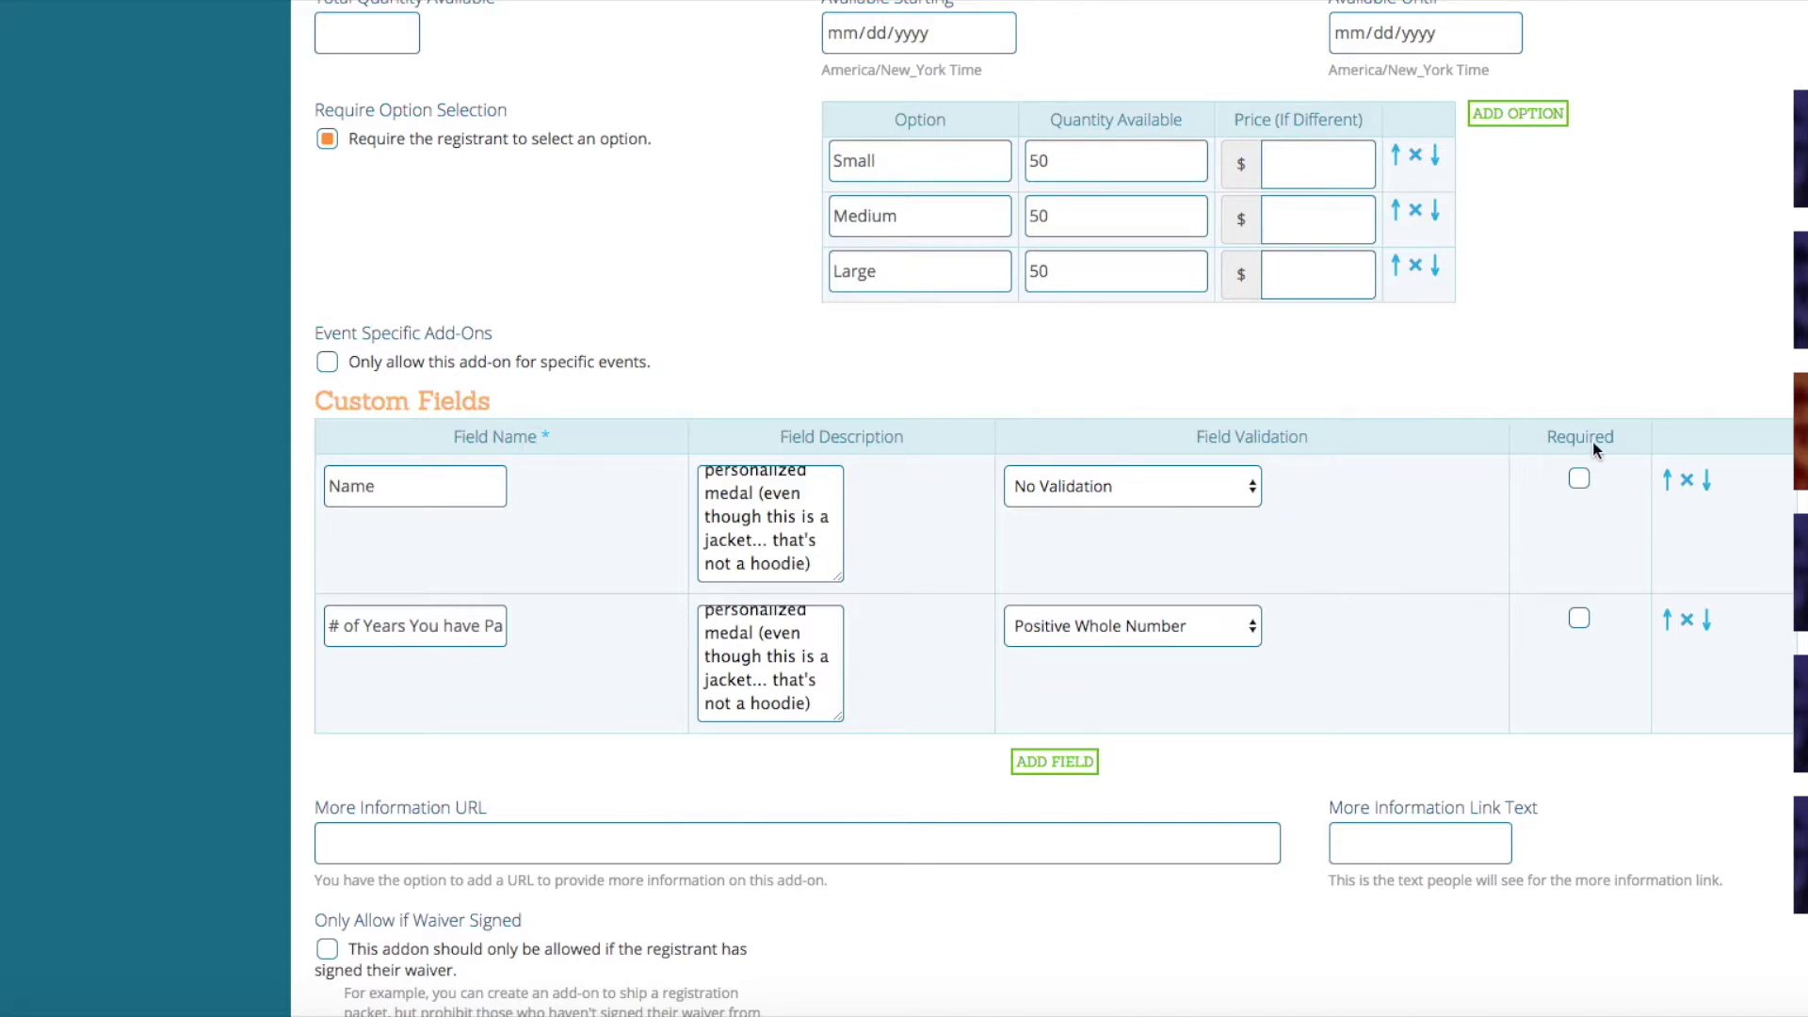
{"action": "left_click", "coordinate": [1580, 478]}
Try moving the Name field below the # of Years field and back, and adding and deleting a blank third field.
{"action": "left_click", "coordinate": [1706, 484]}
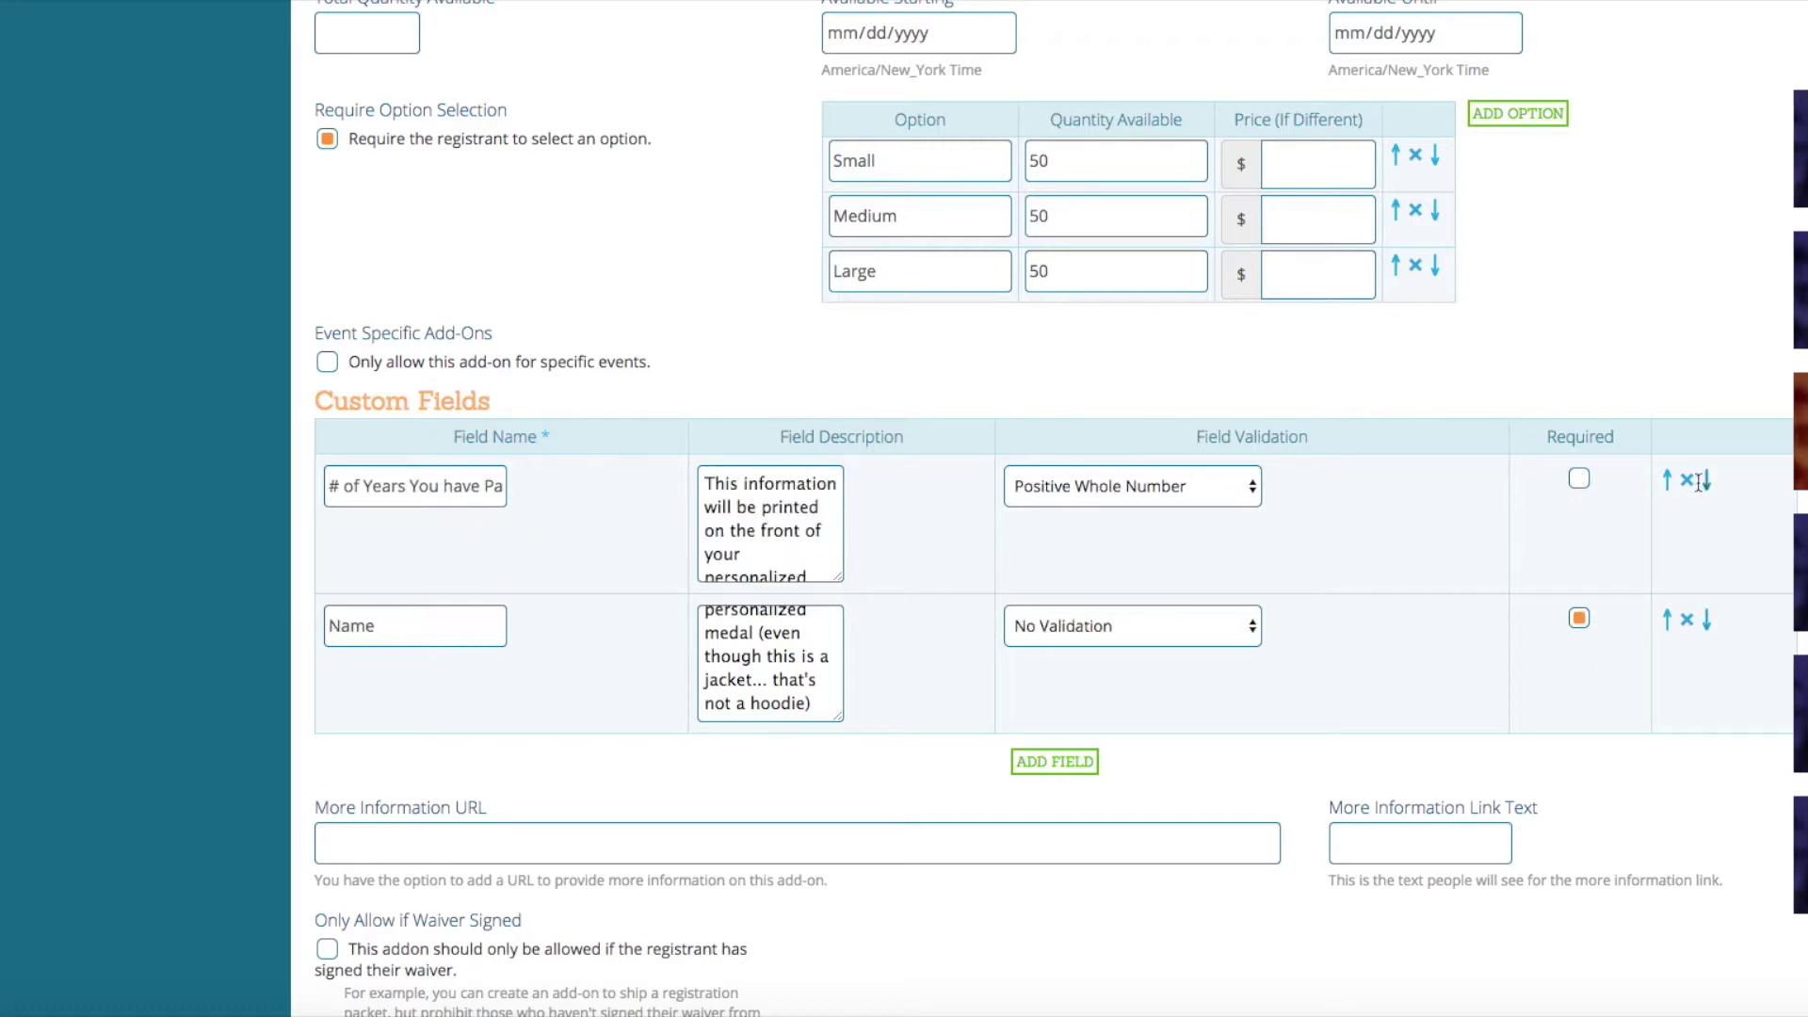
{"action": "left_click", "coordinate": [1667, 618]}
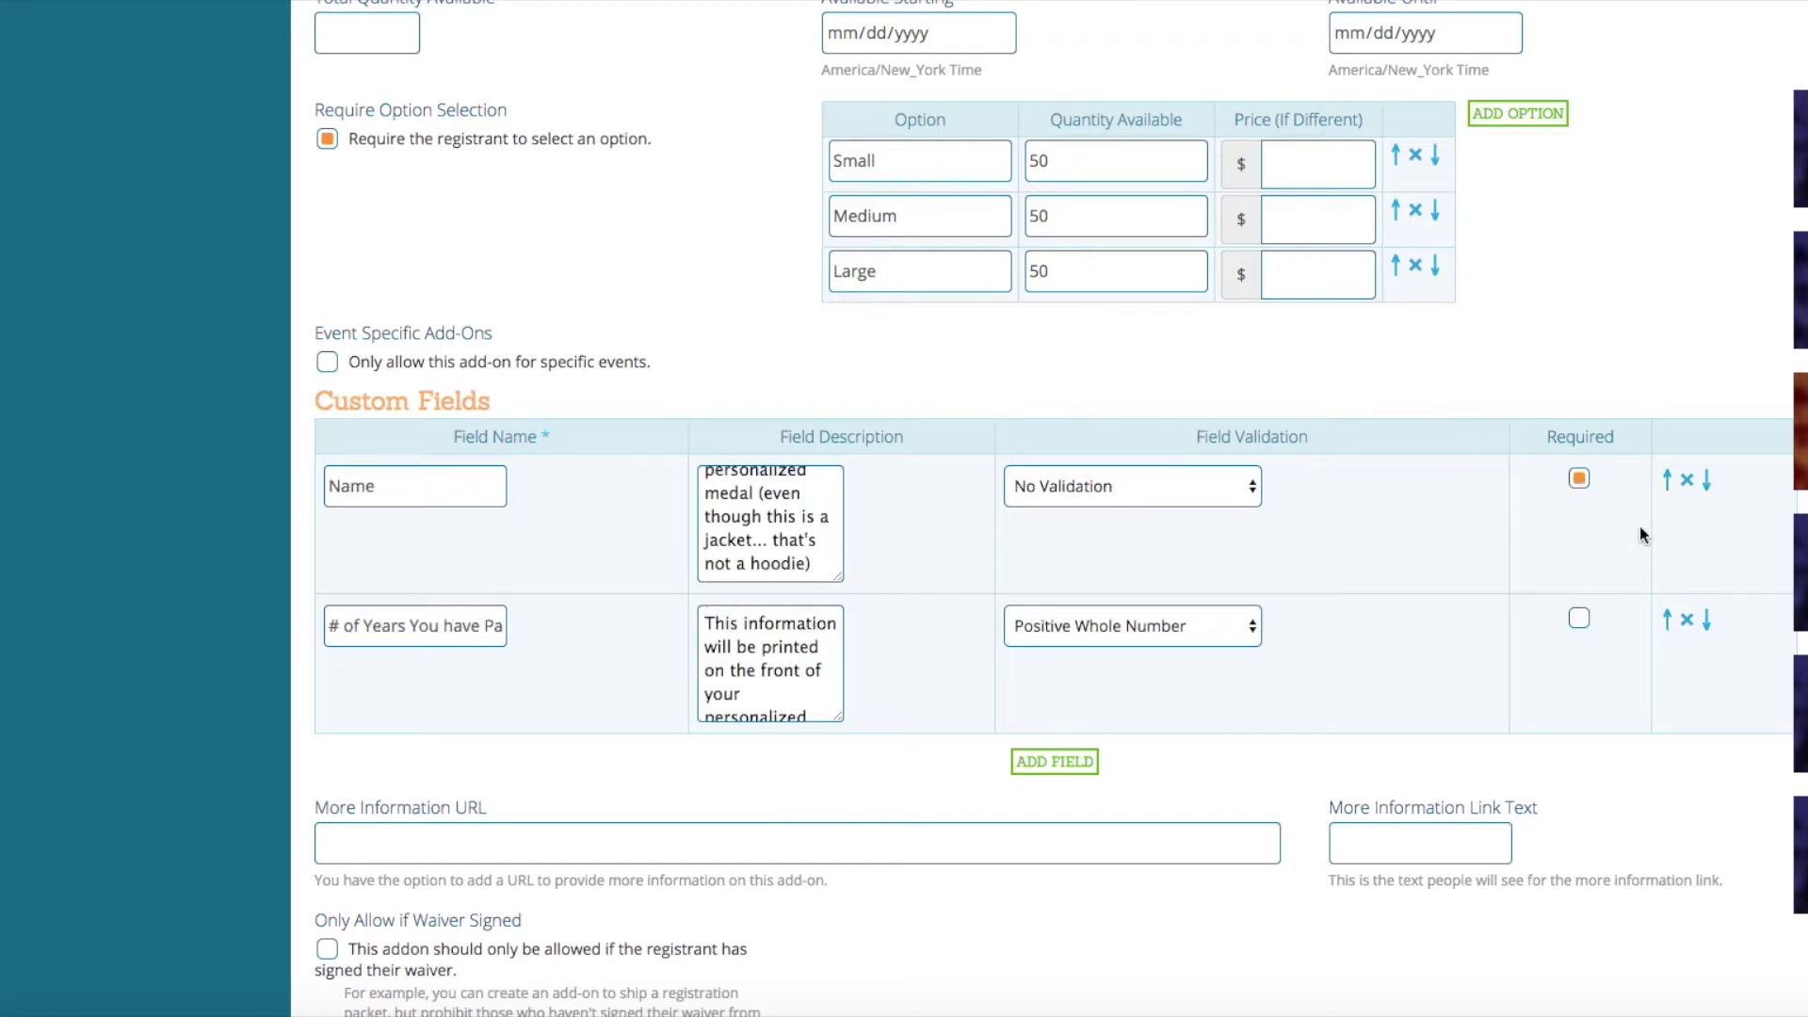
{"action": "left_click", "coordinate": [1070, 758]}
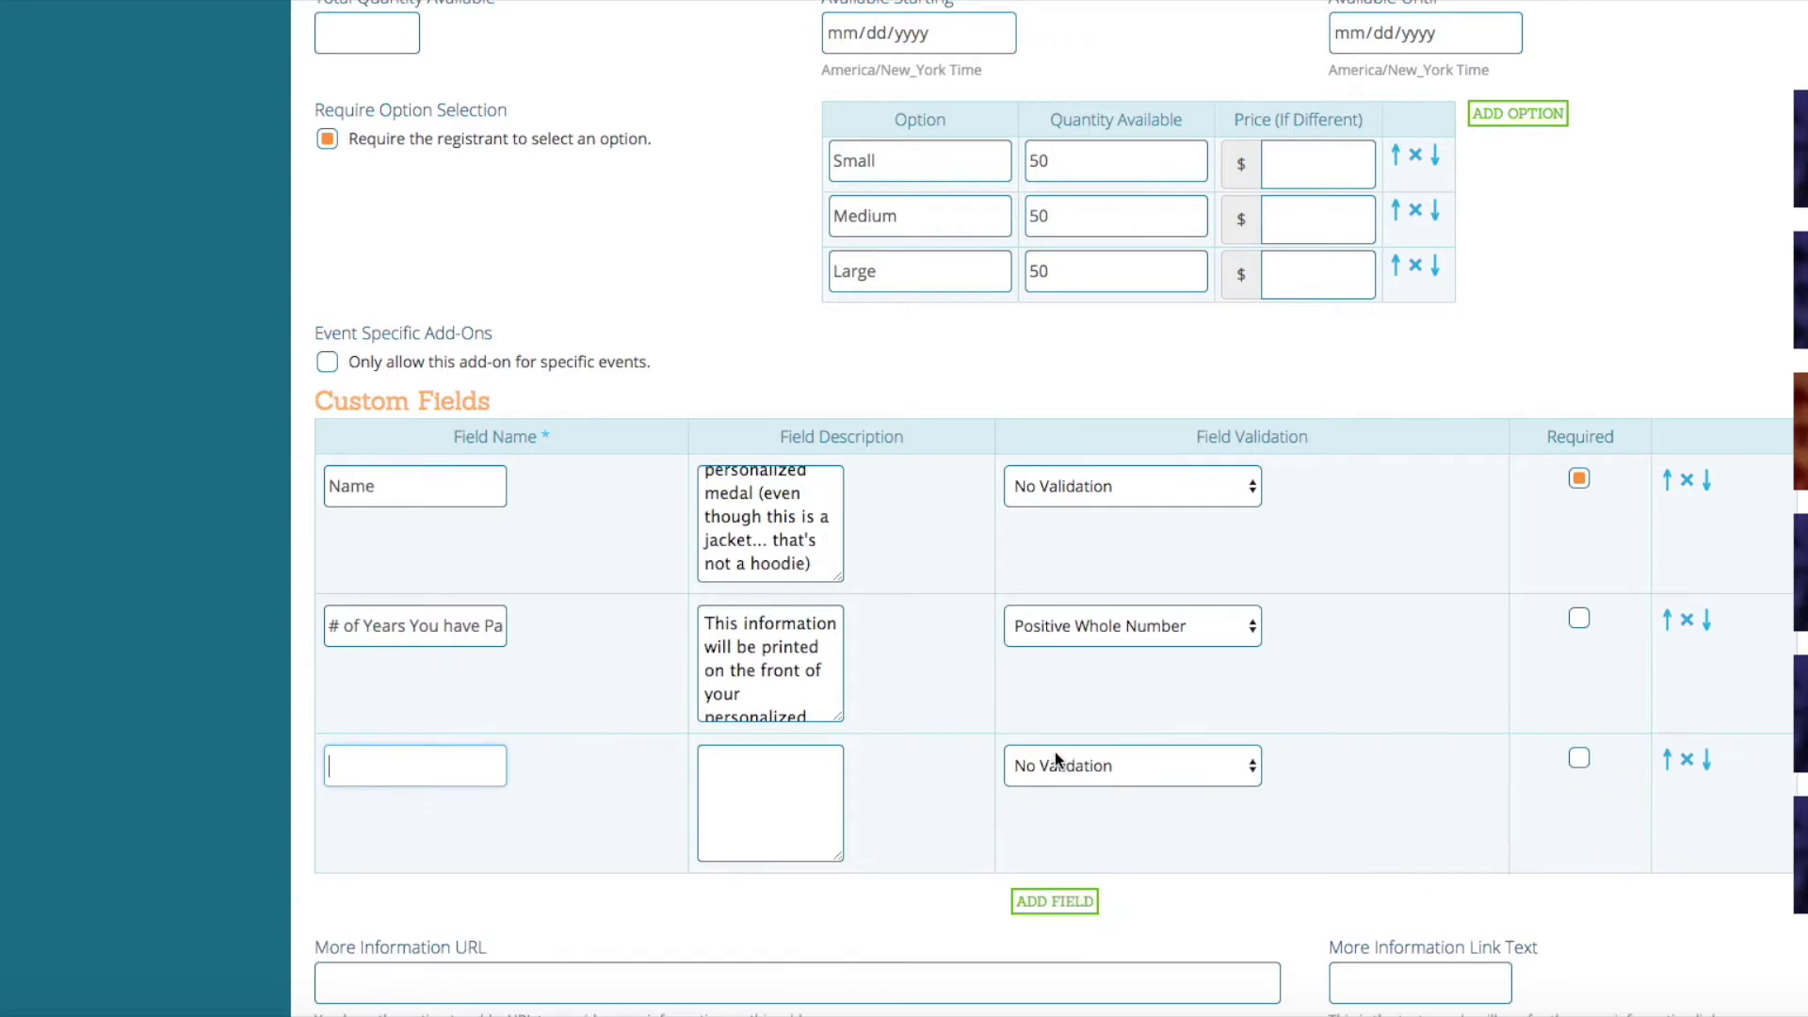
{"action": "left_click", "coordinate": [1687, 762]}
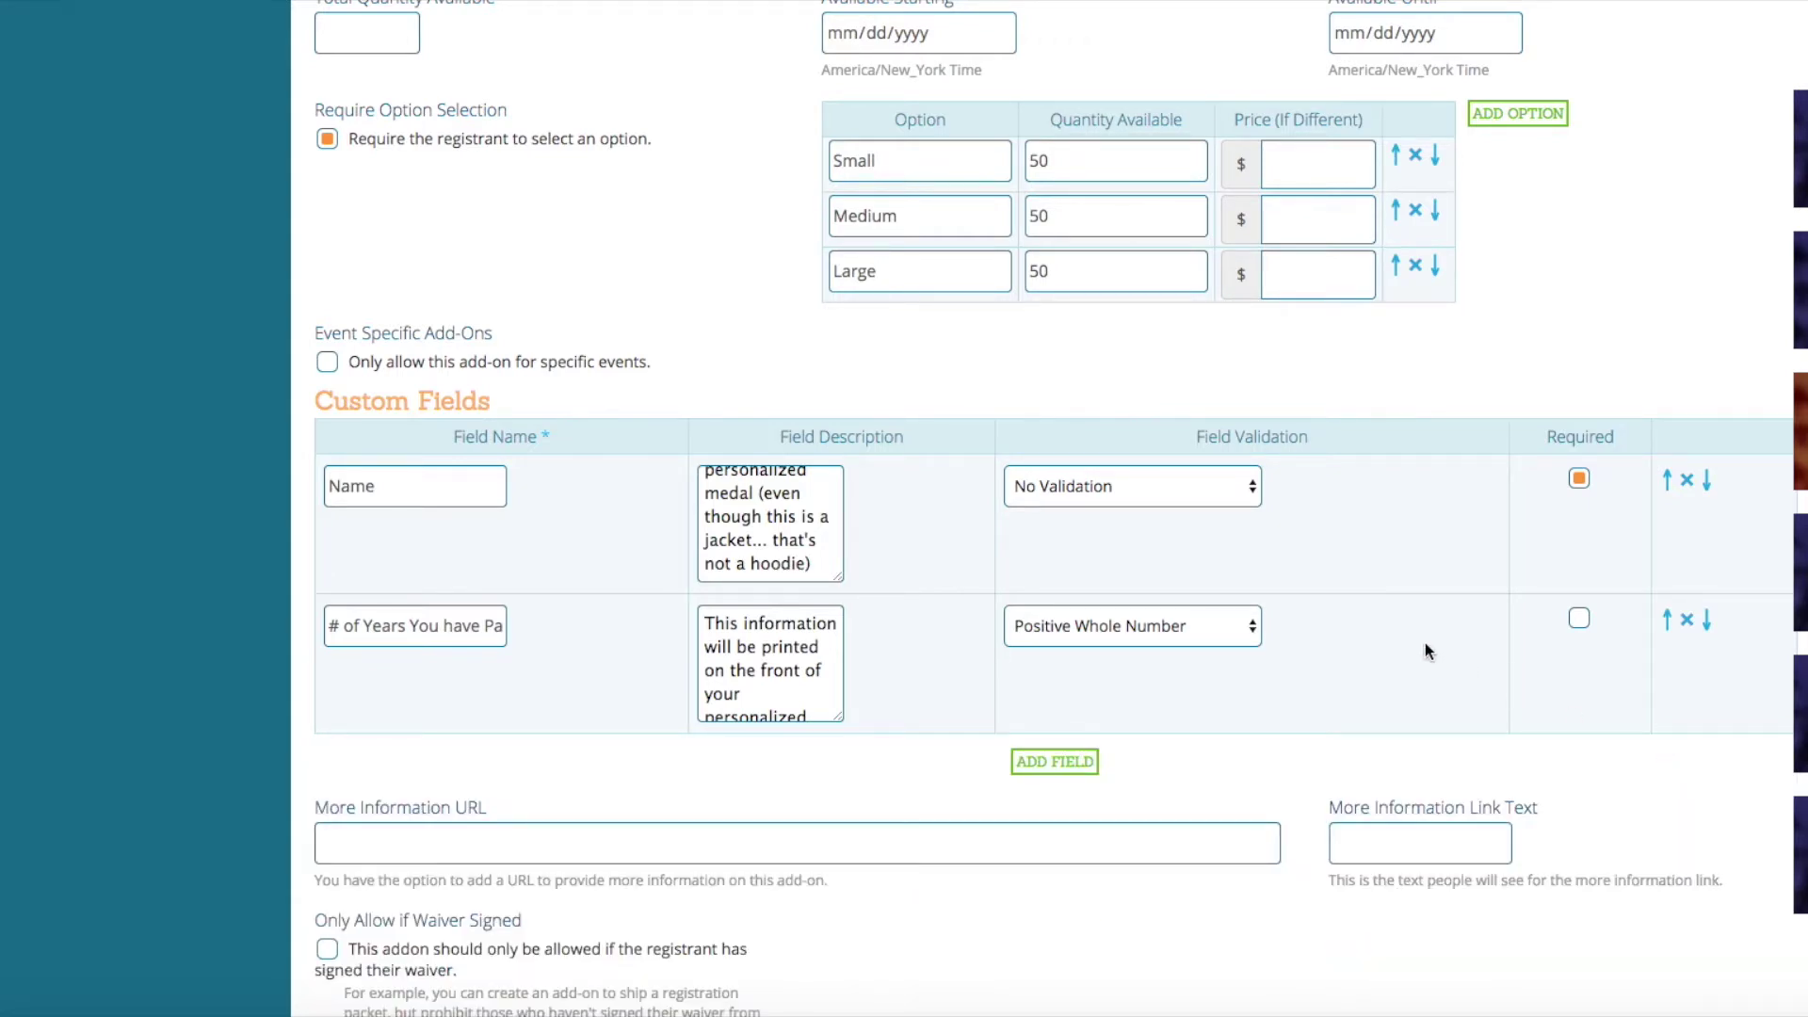
{"action": "scroll", "coordinate": [1426, 643], "scroll_direction": "down", "scroll_amount": 5}
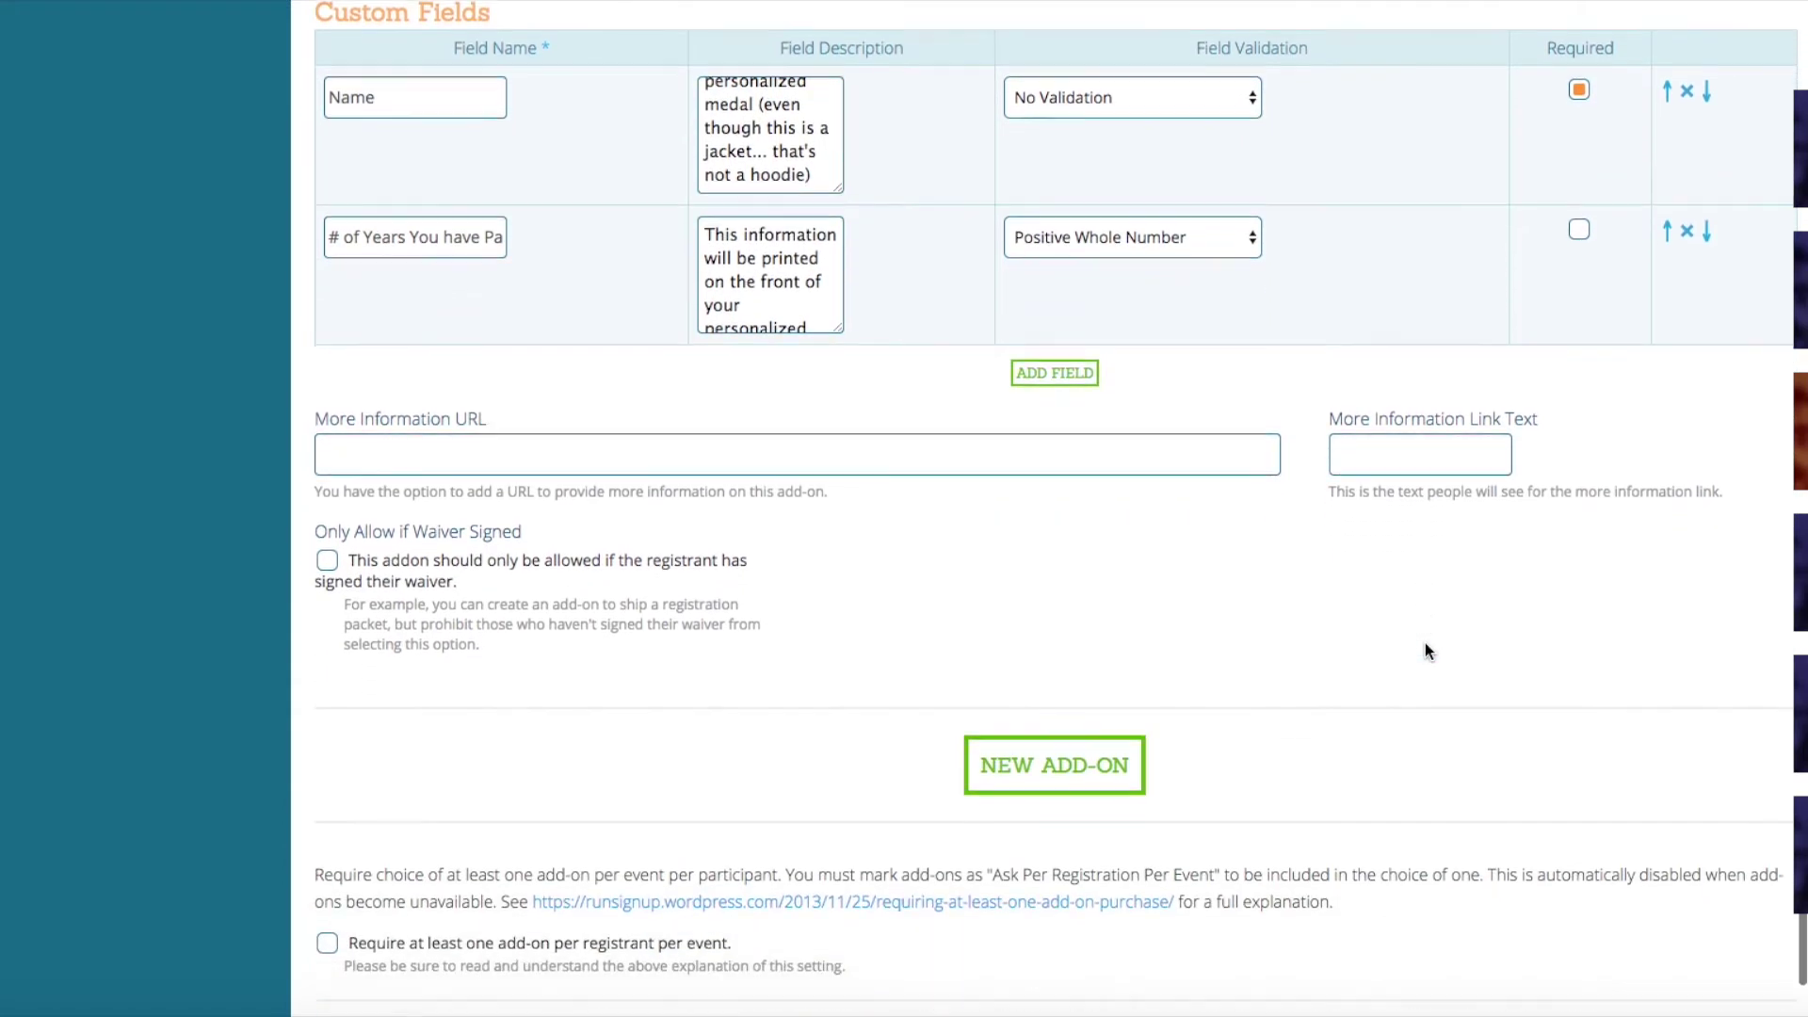
{"action": "left_click", "coordinate": [380, 440]}
{"action": "type", "text": "www."}
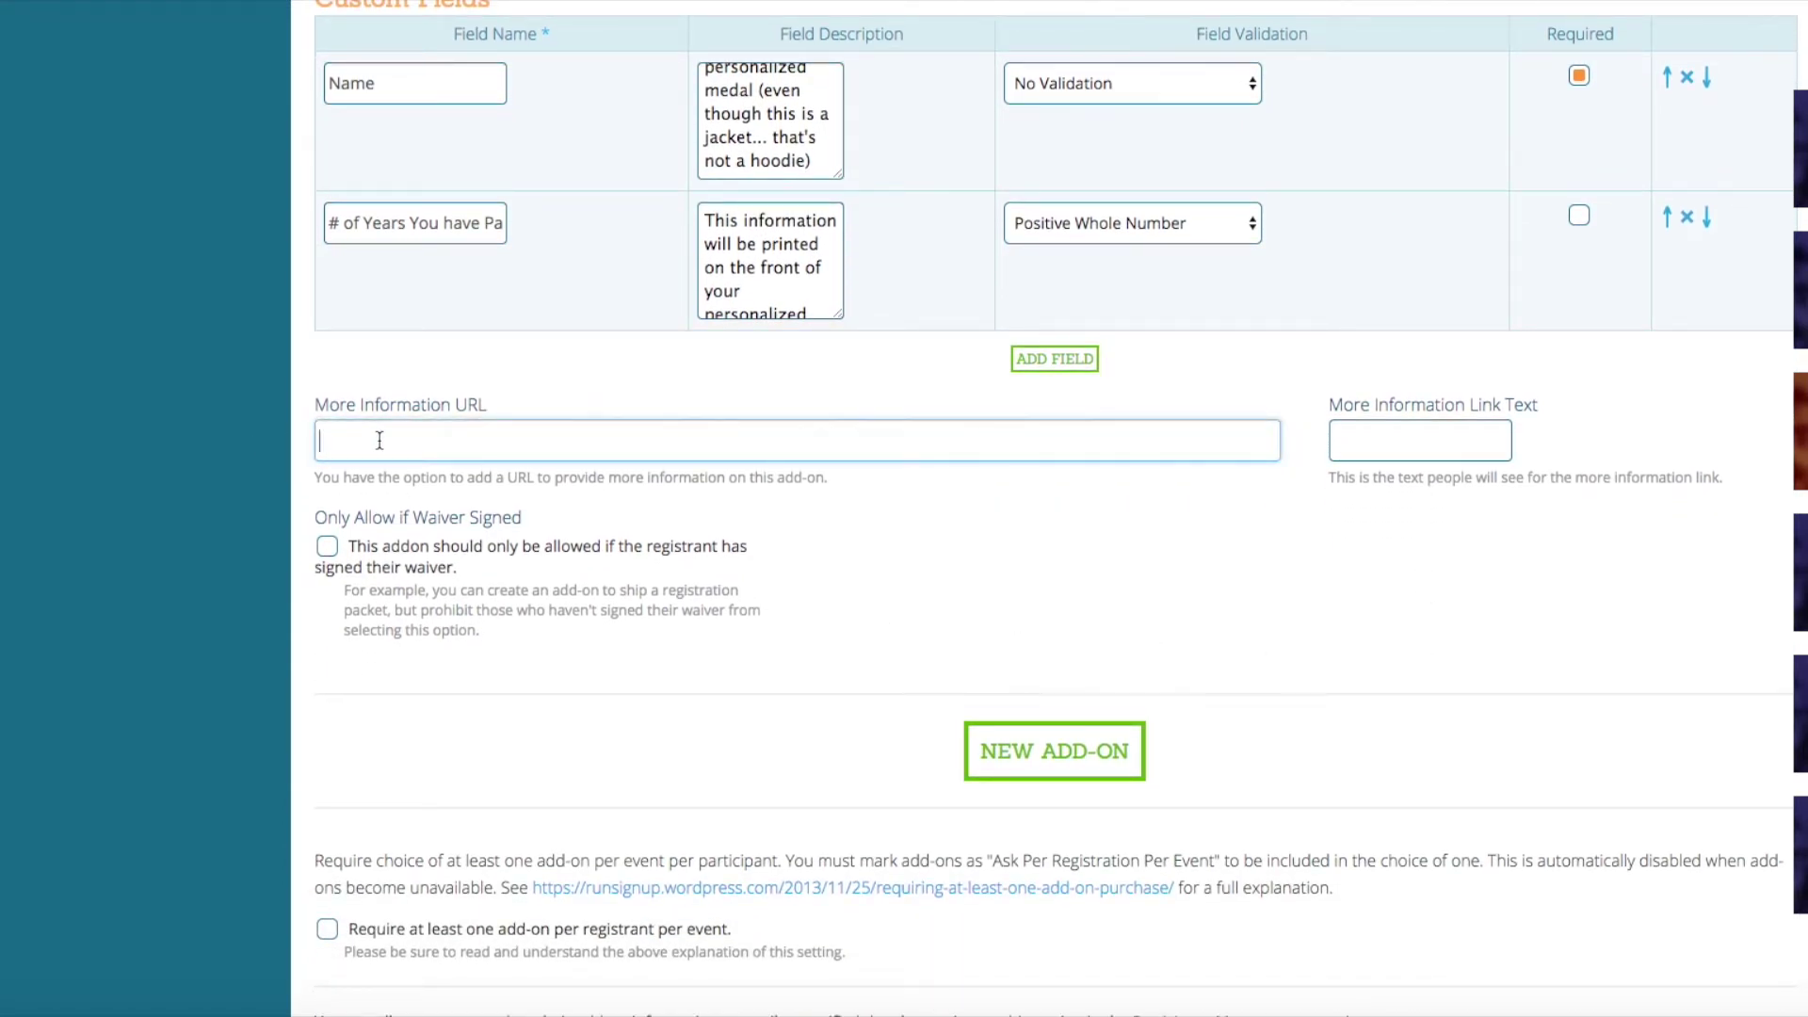
{"action": "type", "text": "runsignup.com"}
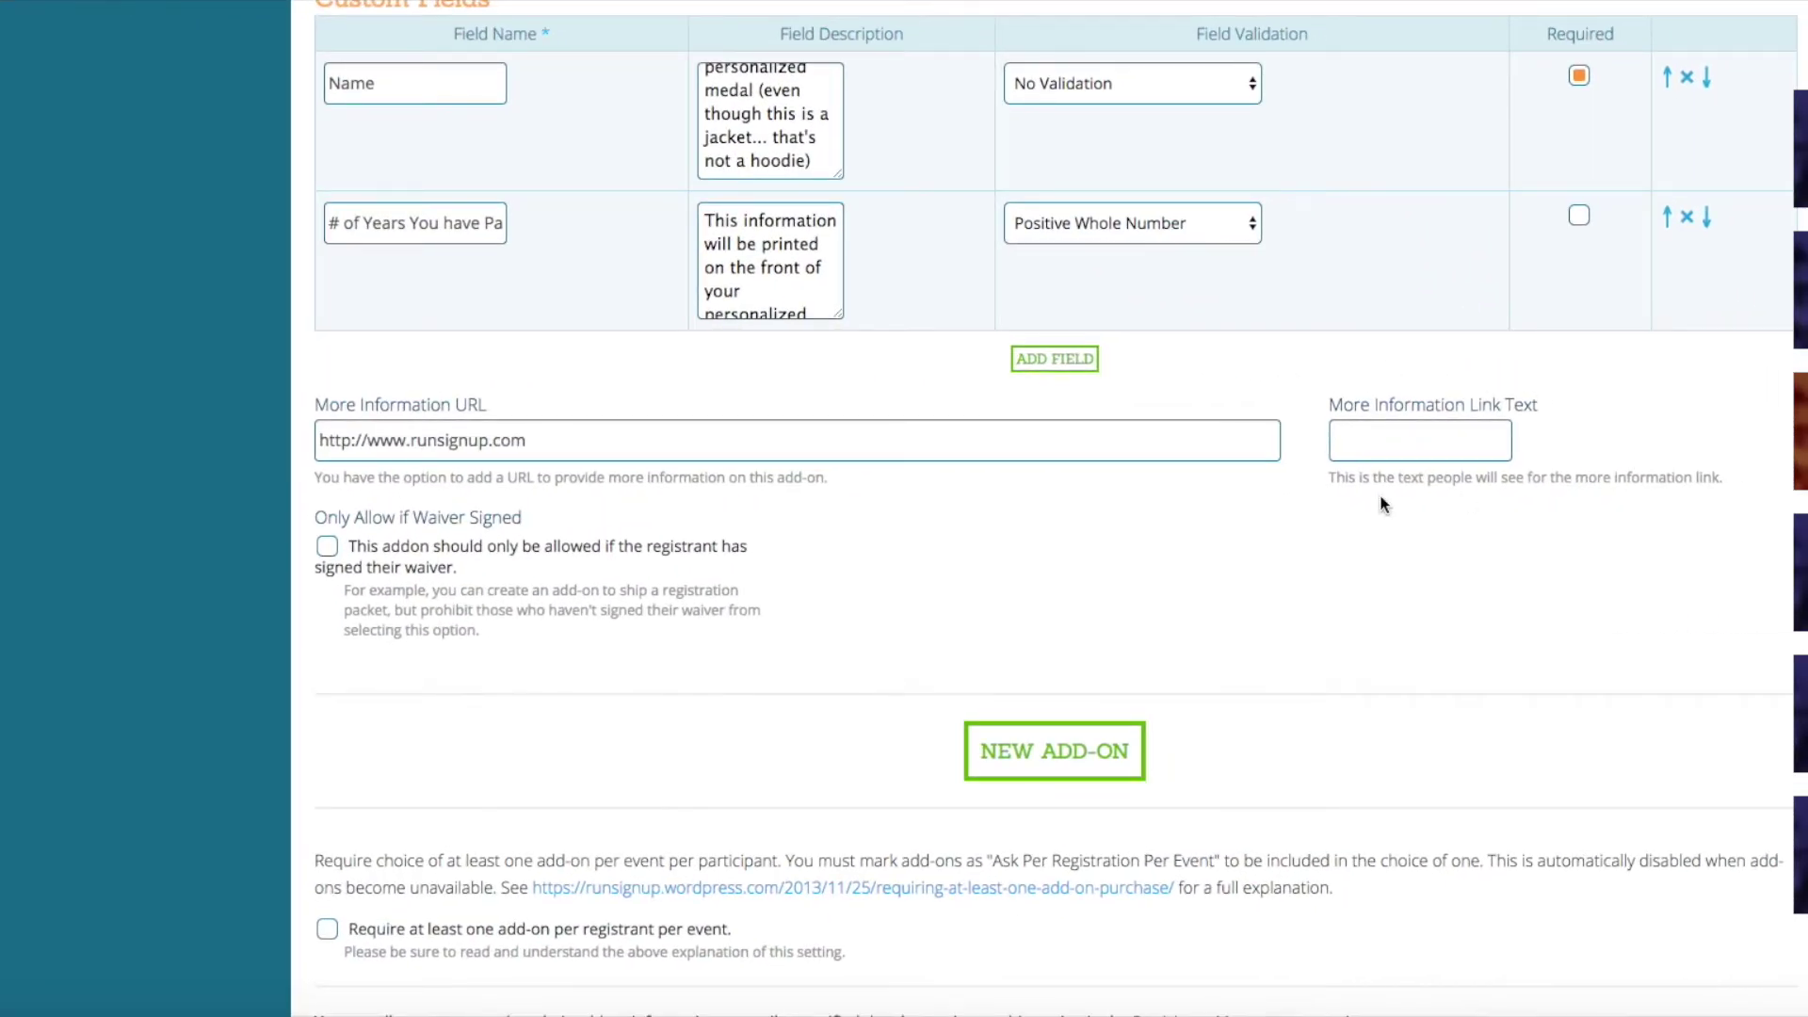
{"action": "left_click", "coordinate": [1462, 442]}
{"action": "type", "text": "Learn More"}
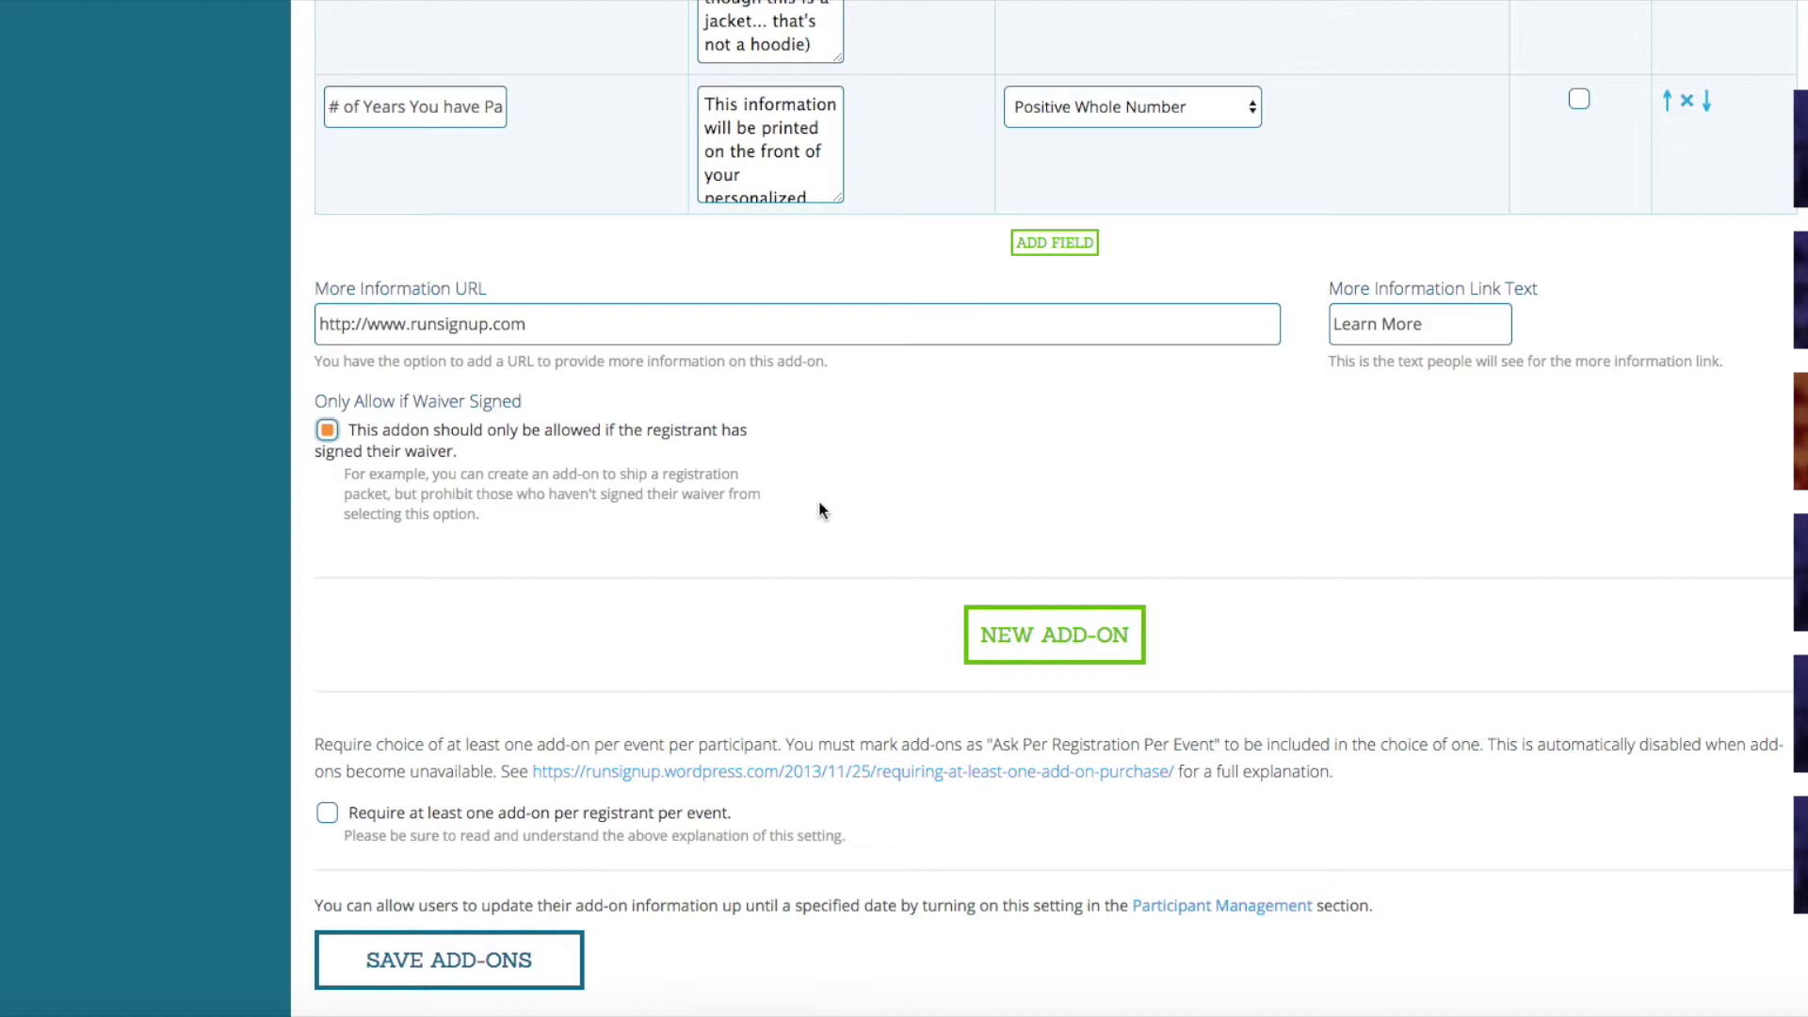
Allow the Jacket add-on only for registrants who have signed their waiver, and save the add-ons.
{"action": "left_click", "coordinate": [328, 429]}
{"action": "scroll", "coordinate": [855, 471], "scroll_direction": "down", "scroll_amount": 3}
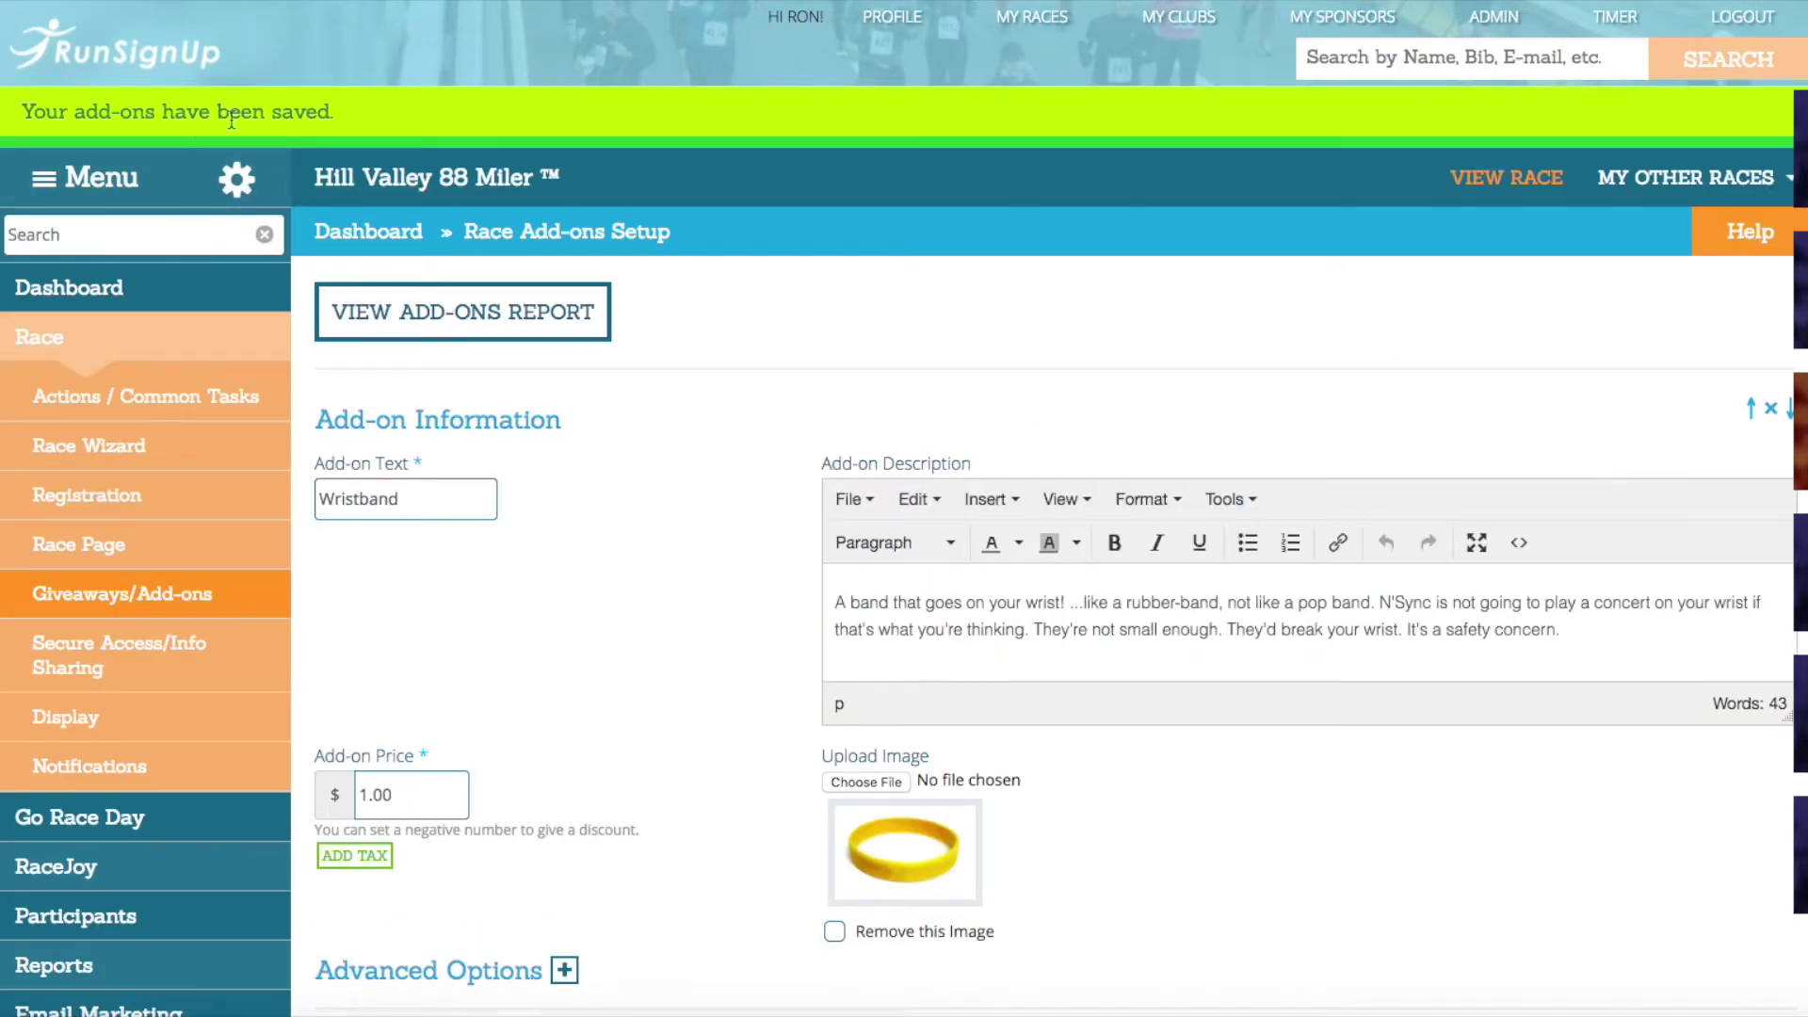
View the public Hill Valley 88 Miler race page and proceed through sign-up to the add-ons page.
{"action": "left_click", "coordinate": [1500, 181]}
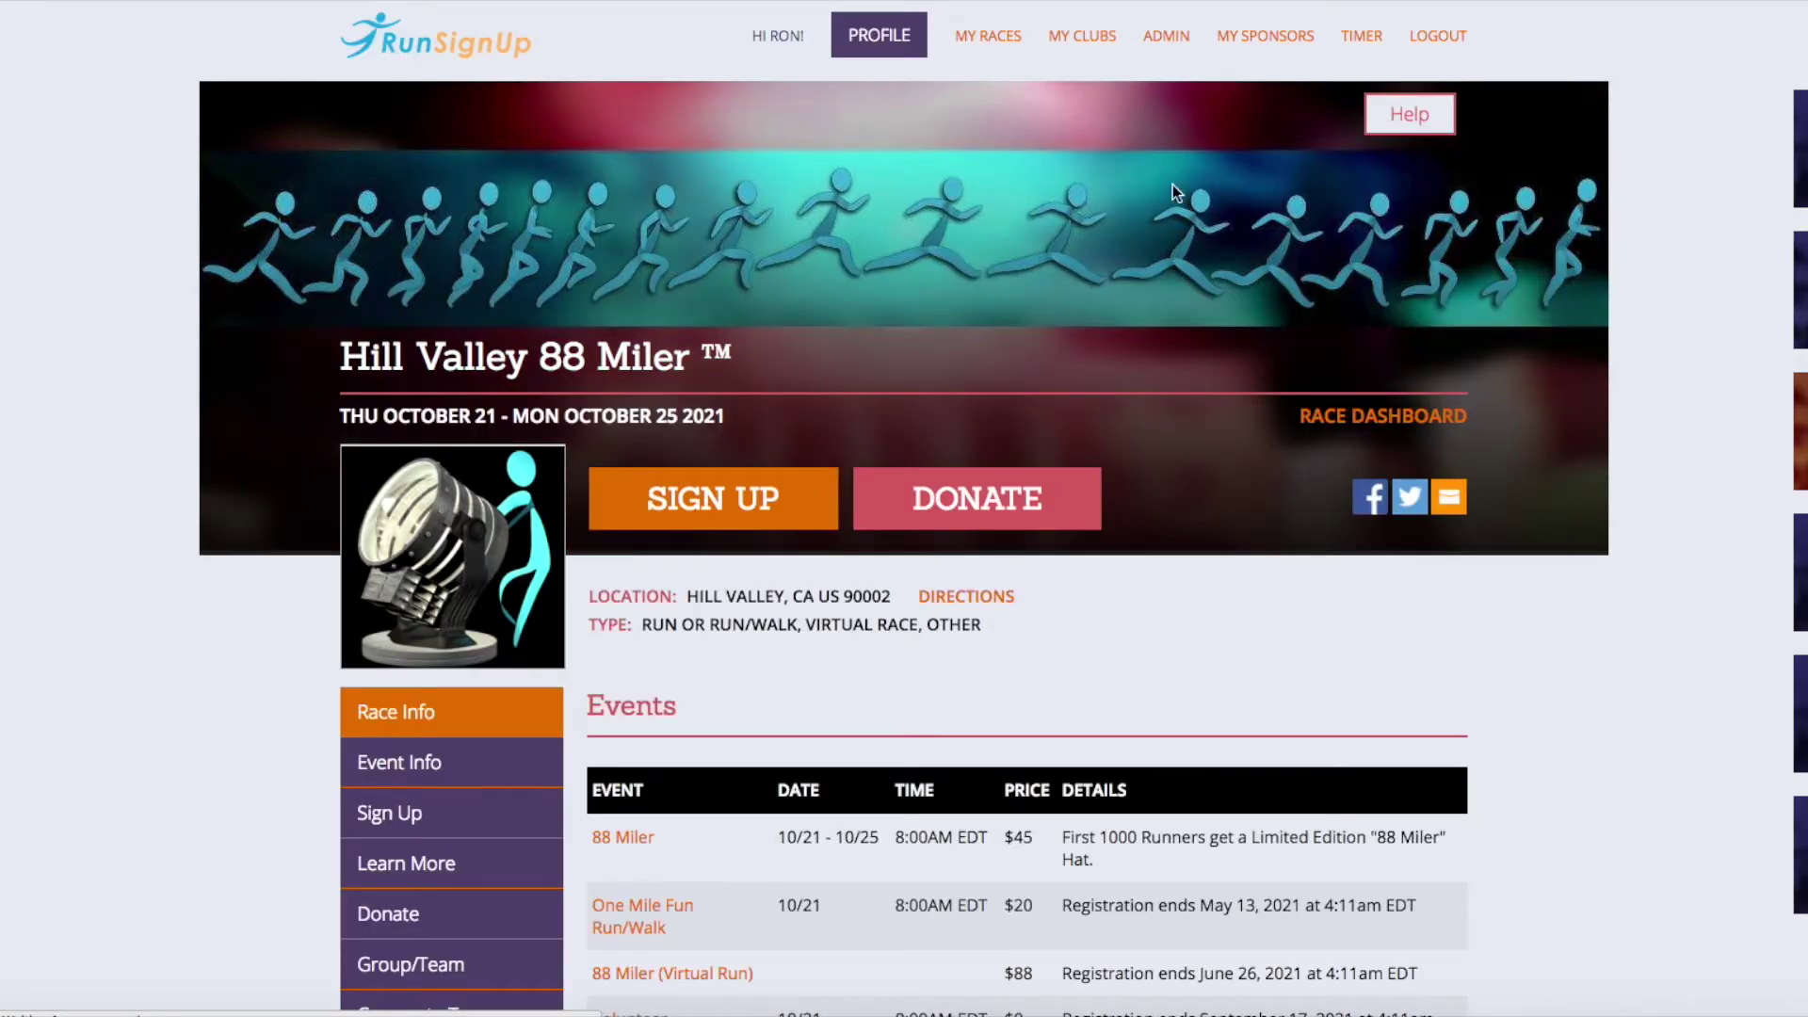
{"action": "left_click", "coordinate": [709, 509]}
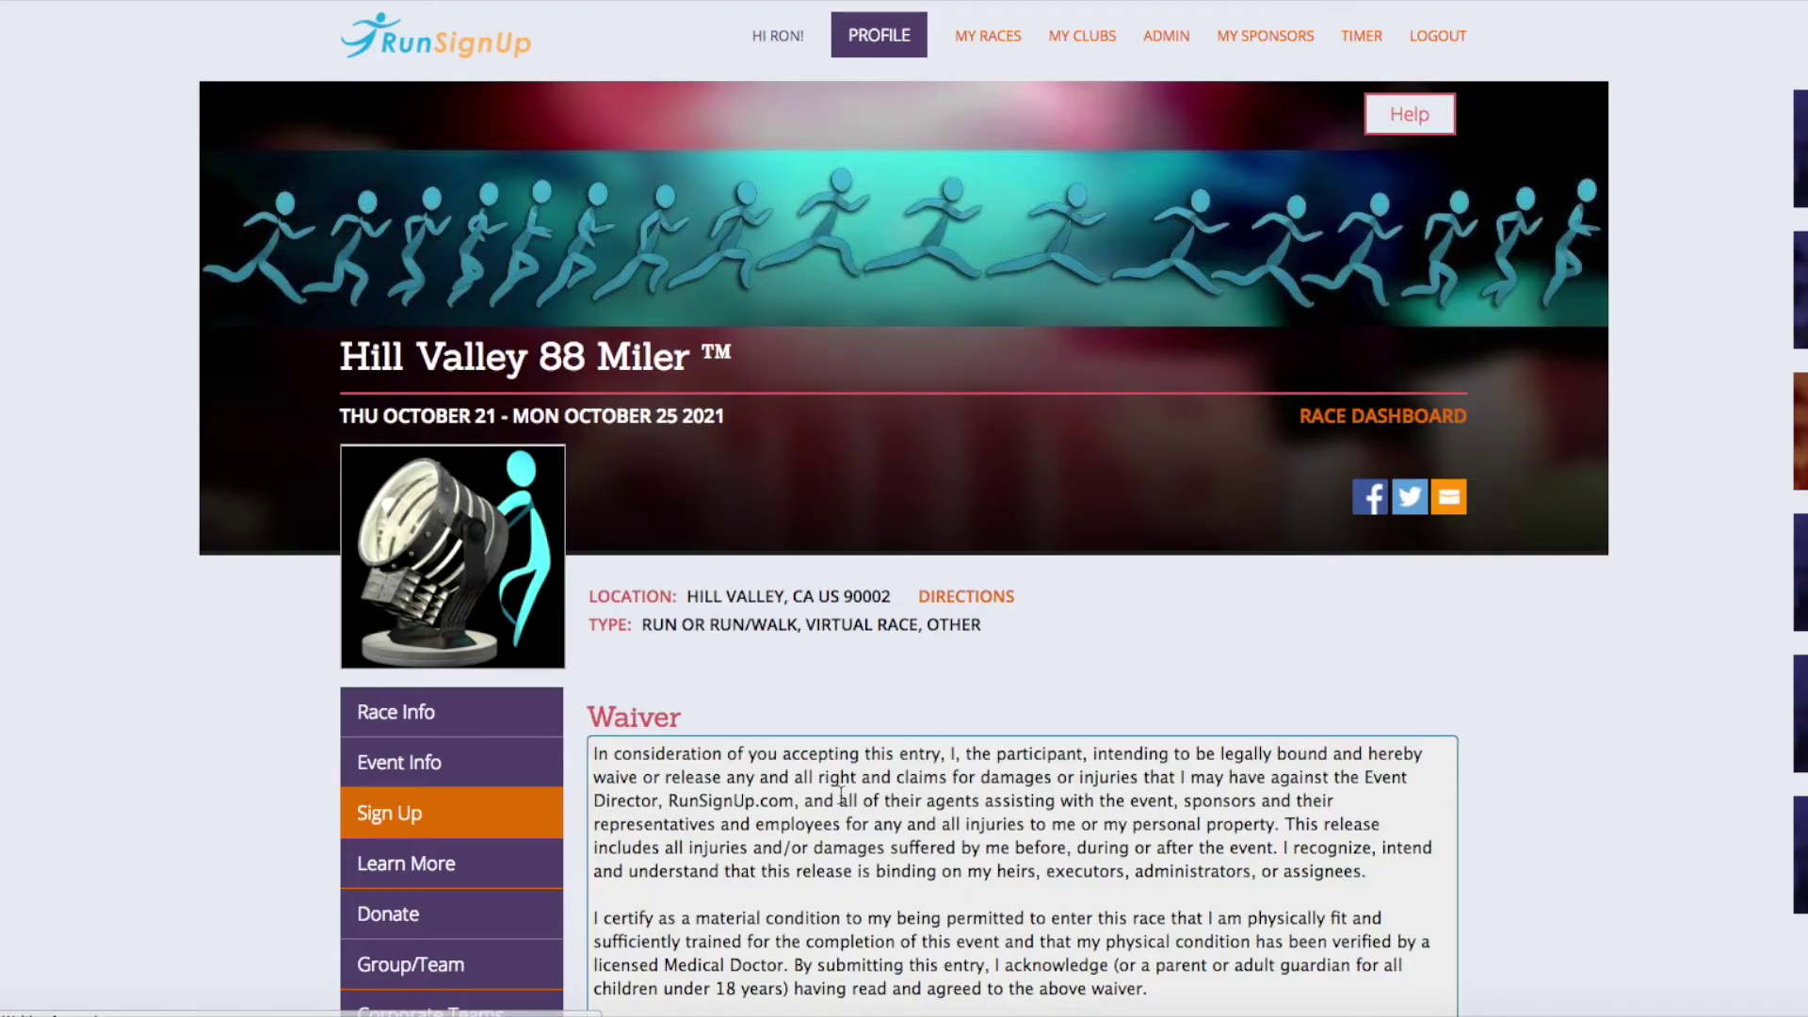
{"action": "scroll", "coordinate": [841, 794], "scroll_direction": "down", "scroll_amount": 5}
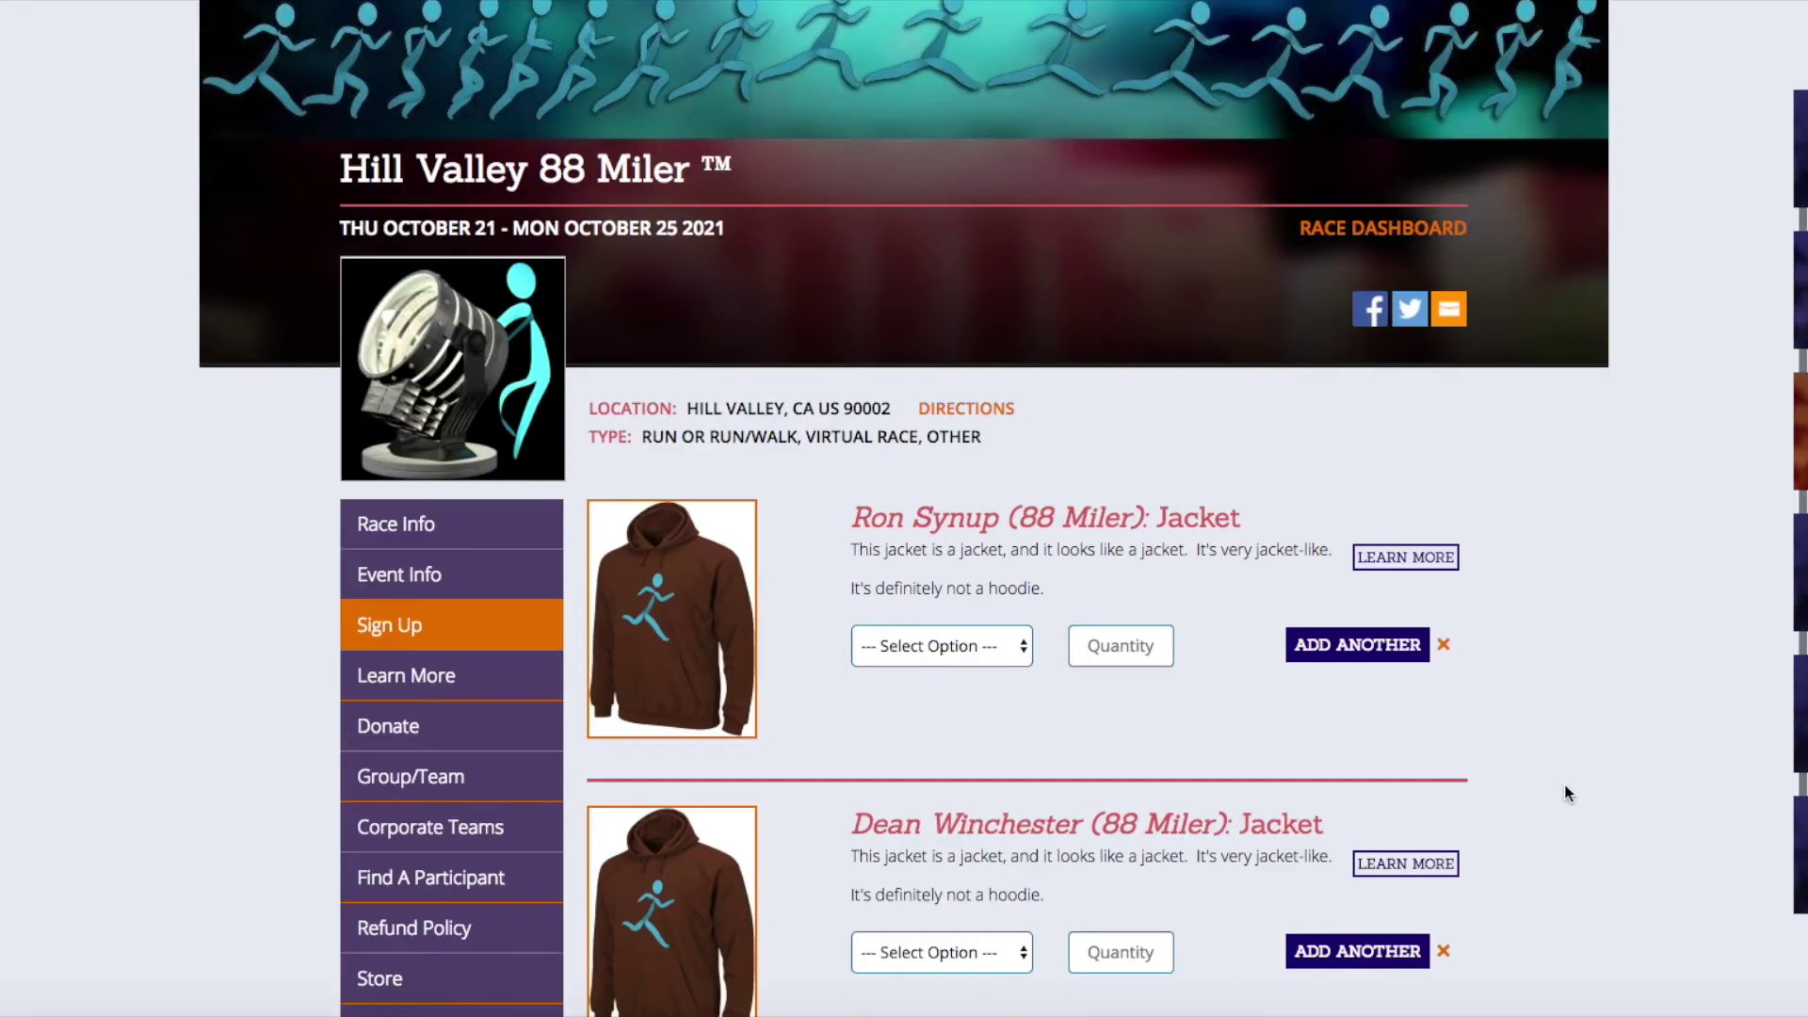
Choose a Medium jacket with quantity 1 for the first registrant and enter the registrant's first name in the Name field.
{"action": "scroll", "coordinate": [1564, 784], "scroll_direction": "down", "scroll_amount": 3}
{"action": "left_click", "coordinate": [917, 330]}
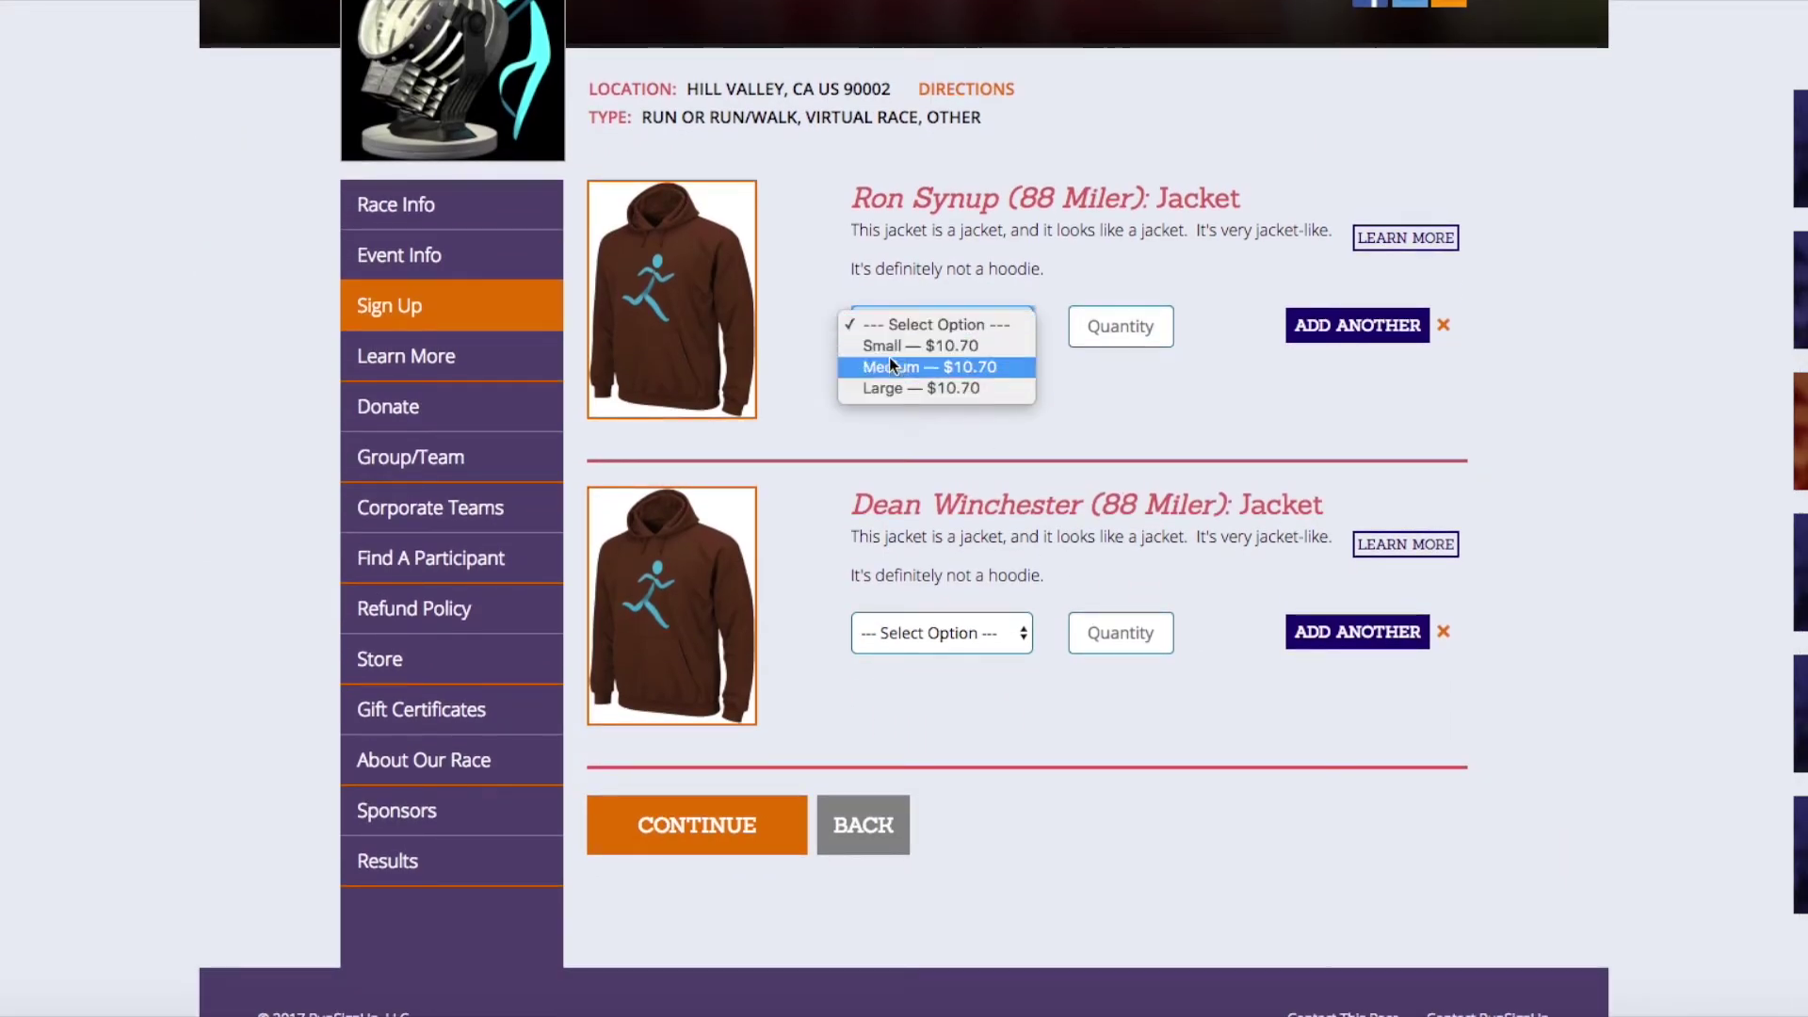
{"action": "left_click", "coordinate": [889, 364]}
{"action": "left_click", "coordinate": [1164, 323]}
{"action": "left_click", "coordinate": [1164, 323]}
{"action": "left_click", "coordinate": [1165, 323]}
{"action": "left_click", "coordinate": [1164, 323]}
{"action": "left_click", "coordinate": [1164, 333]}
{"action": "left_click", "coordinate": [1164, 332]}
{"action": "left_click", "coordinate": [1164, 333]}
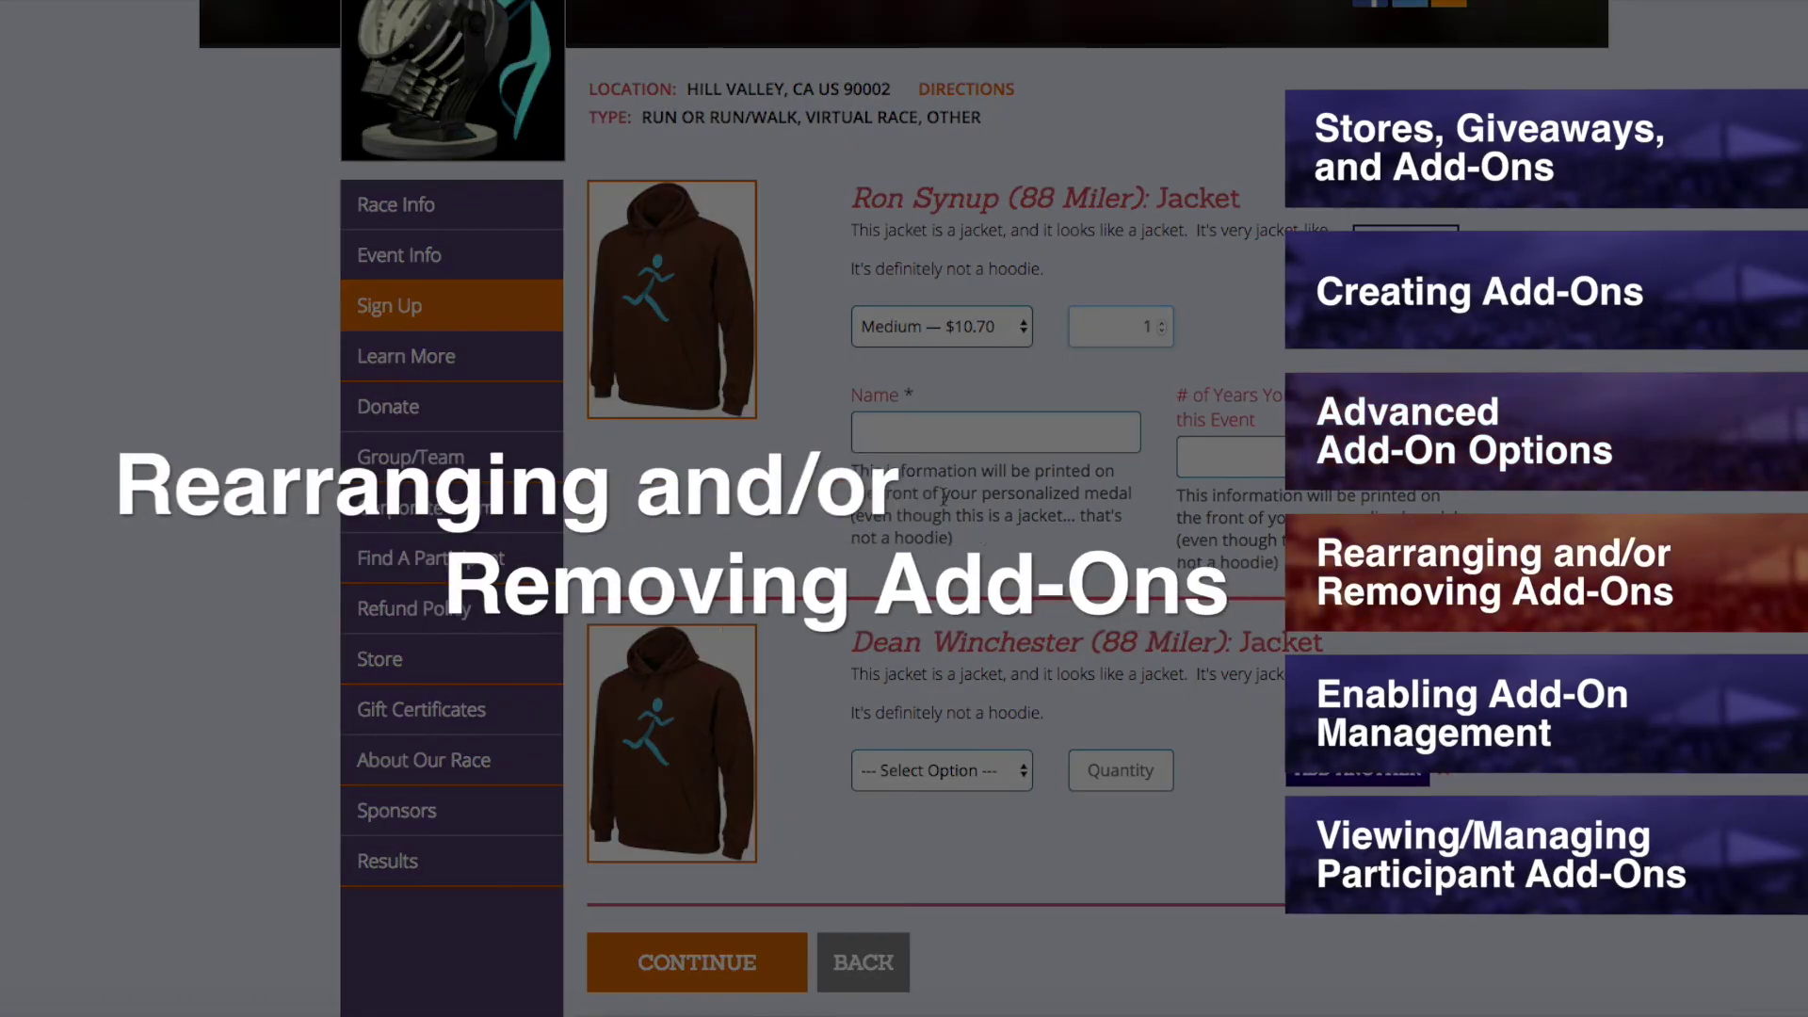
{"action": "left_click", "coordinate": [927, 441]}
{"action": "type", "text": "Ron"}
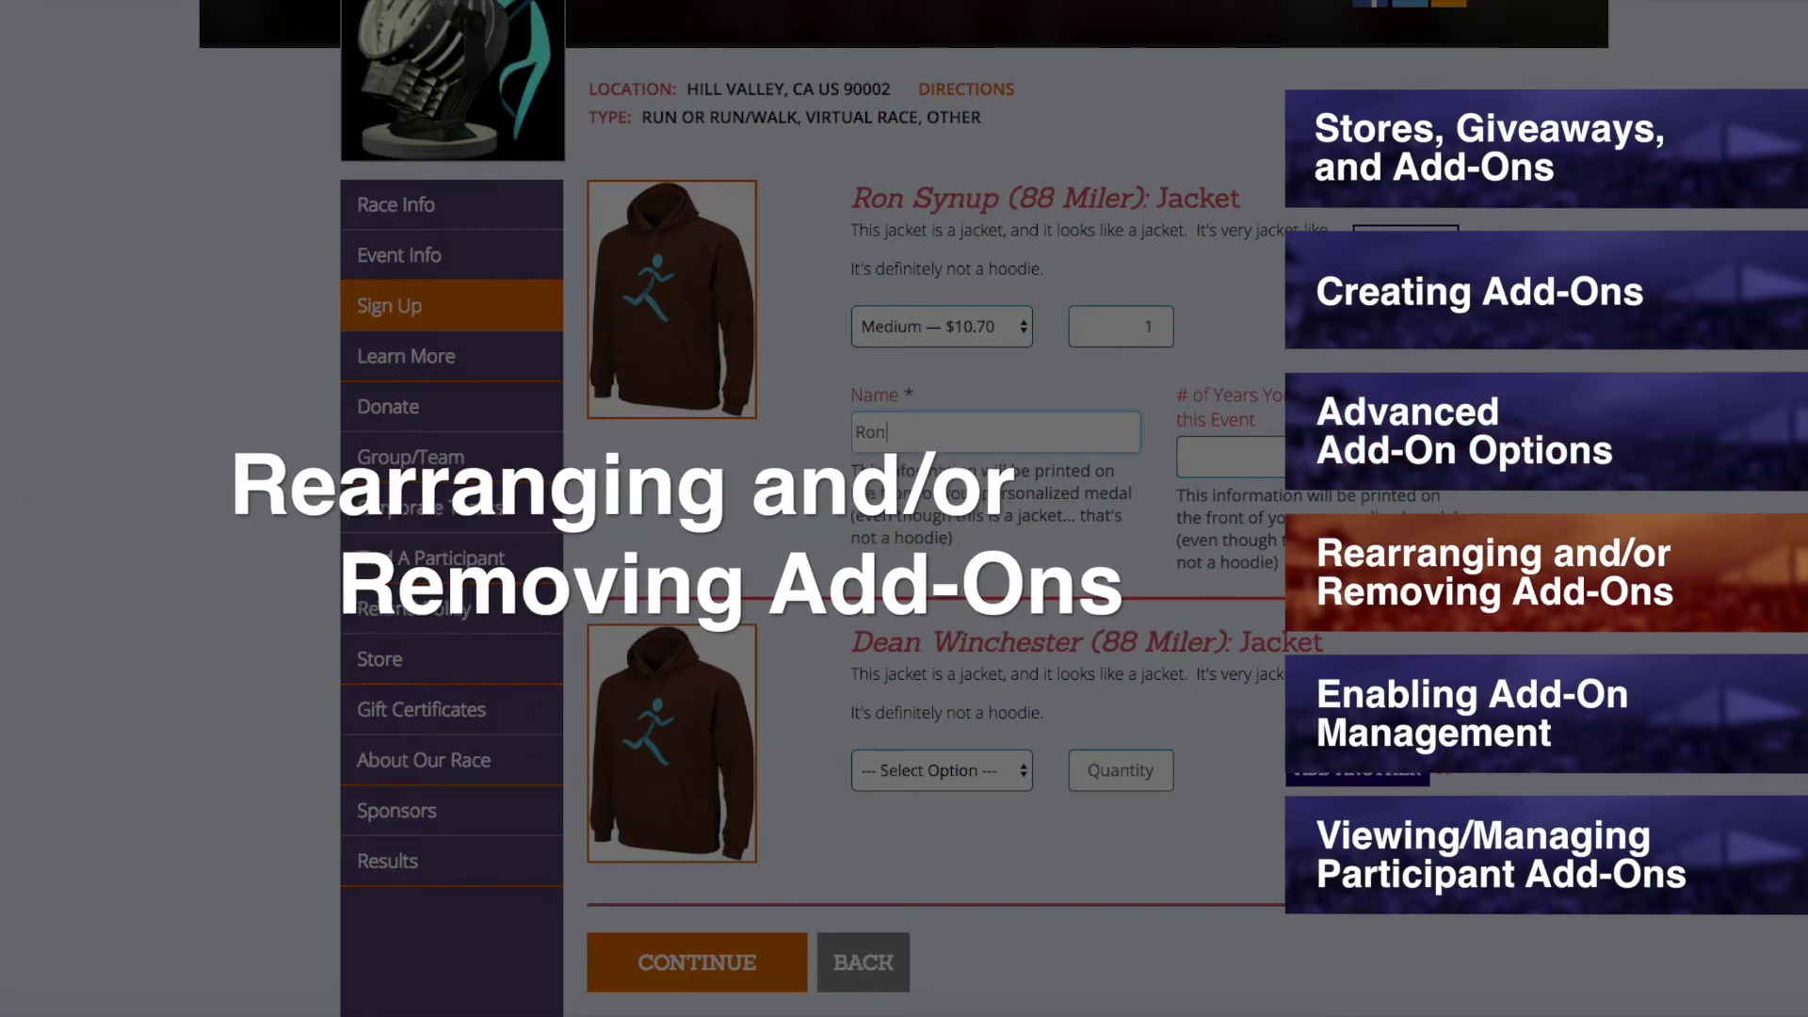
Enter 567 as the number of years the first registrant has participated in the event.
{"action": "key", "text": "Tab"}
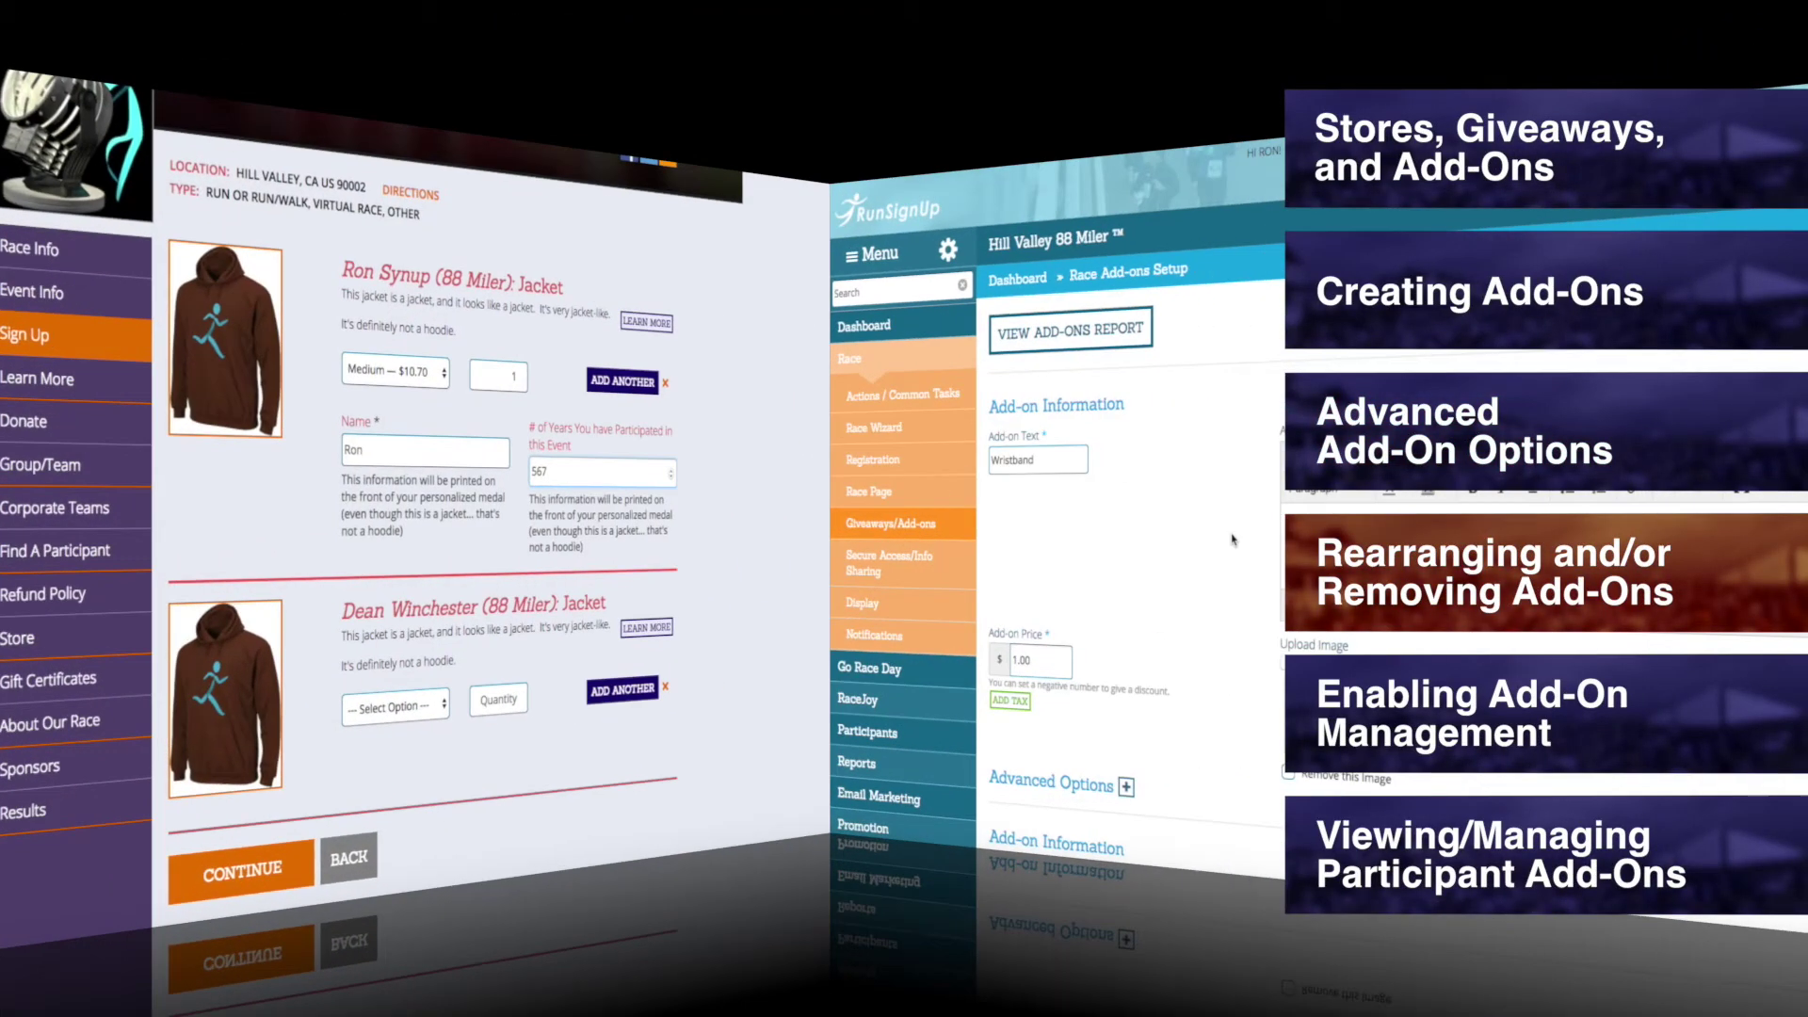
Move the Jet Pack add-on up above Water Bottle and the Ball-and-Chain add-on down below Bike.
{"action": "scroll", "coordinate": [744, 551], "scroll_direction": "down", "scroll_amount": 3}
{"action": "scroll", "coordinate": [744, 552], "scroll_direction": "down", "scroll_amount": 20}
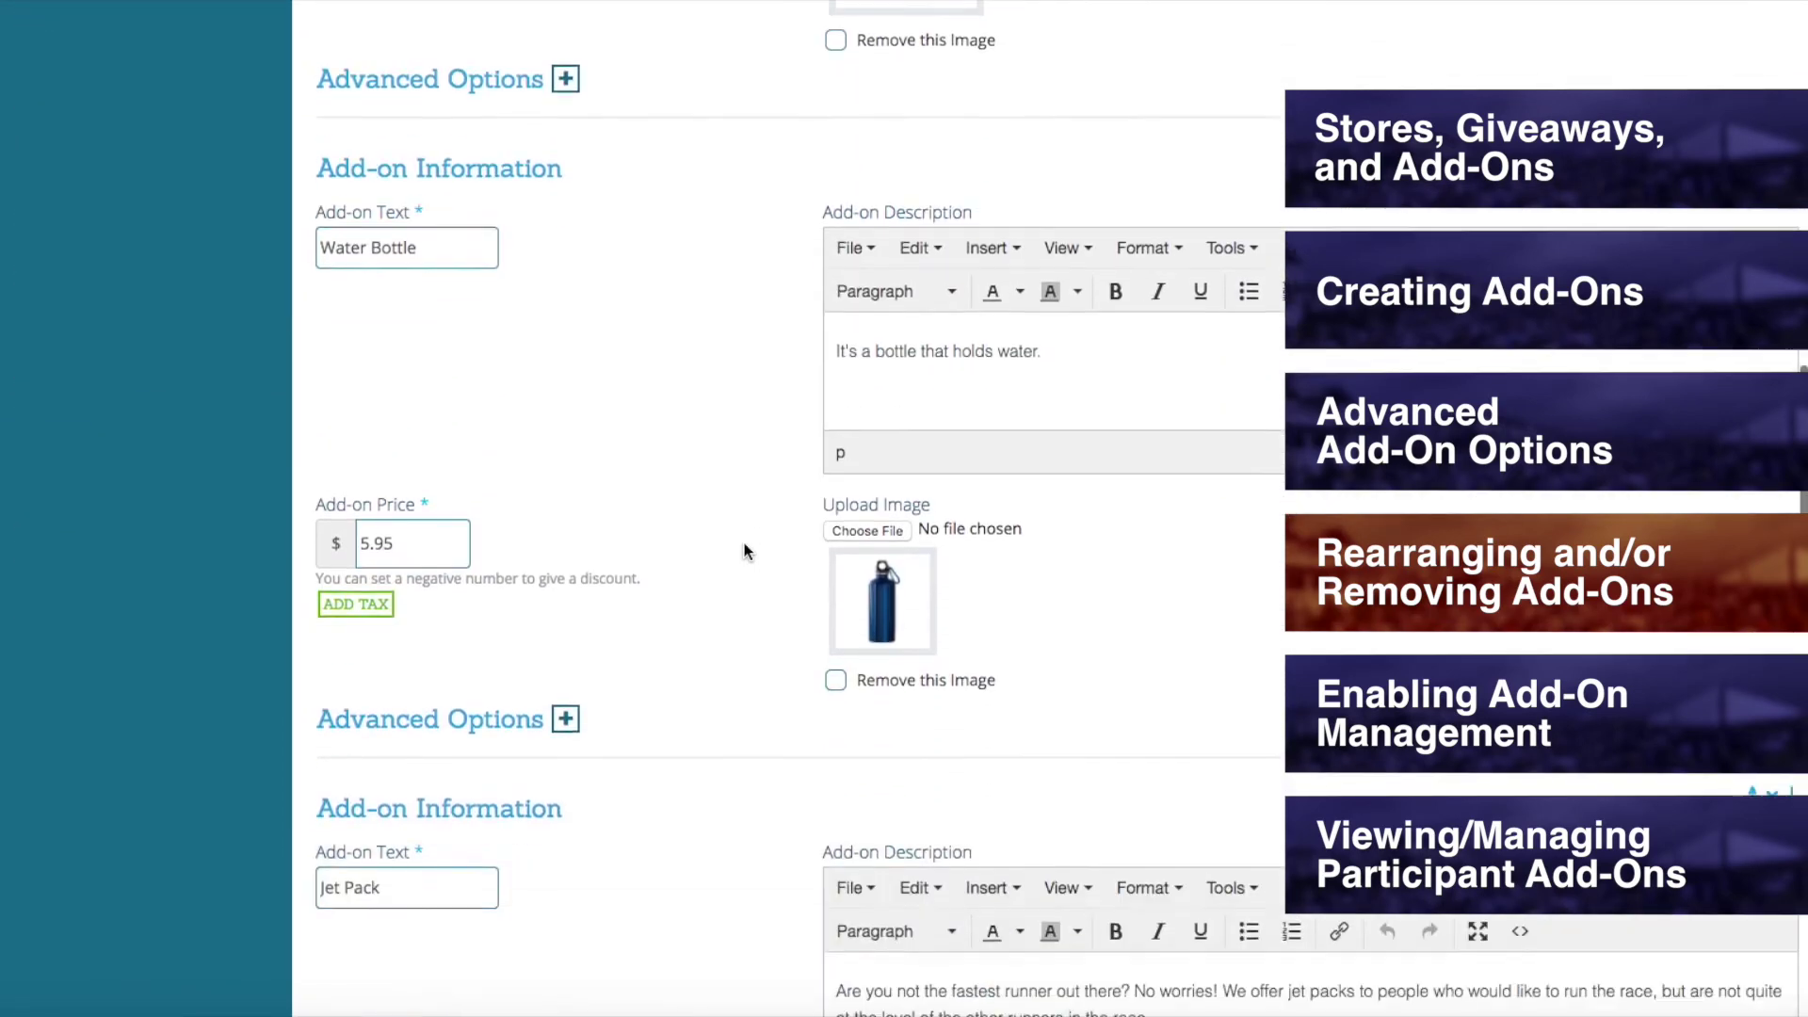
{"action": "scroll", "coordinate": [1187, 629], "scroll_direction": "up", "scroll_amount": 8}
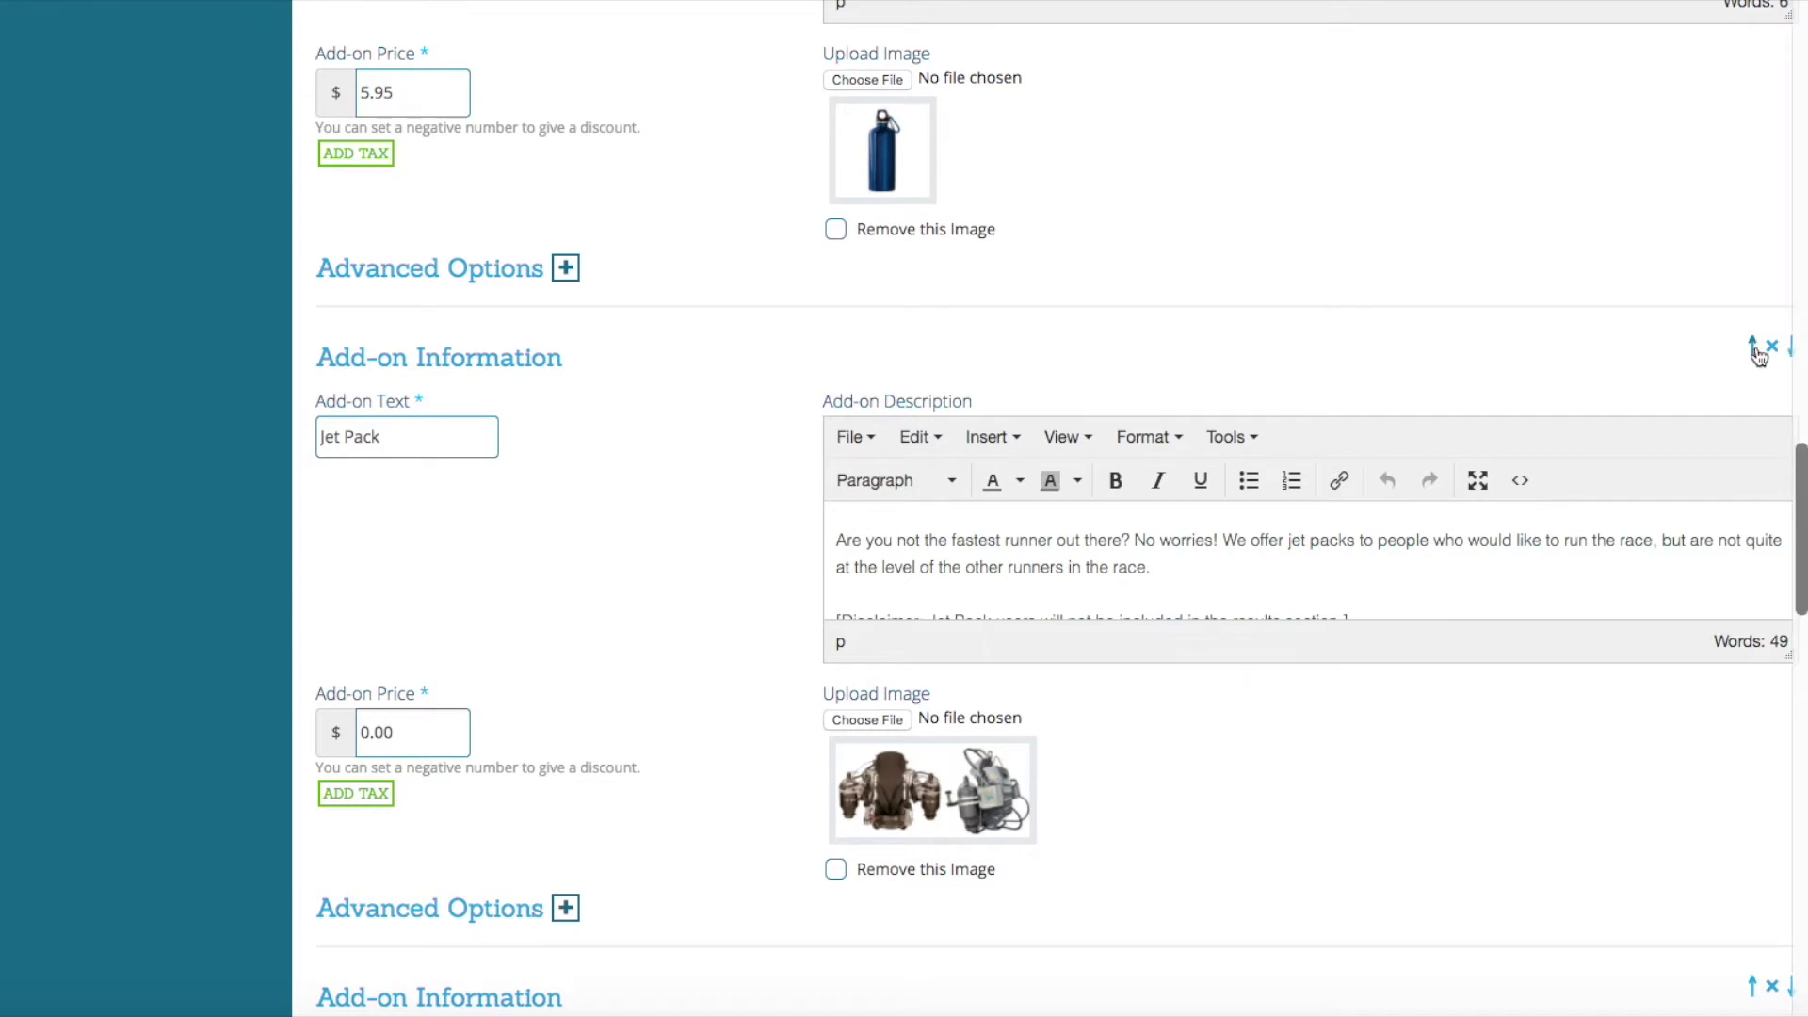
{"action": "left_click", "coordinate": [1752, 346]}
{"action": "scroll", "coordinate": [1671, 377], "scroll_direction": "down", "scroll_amount": 5}
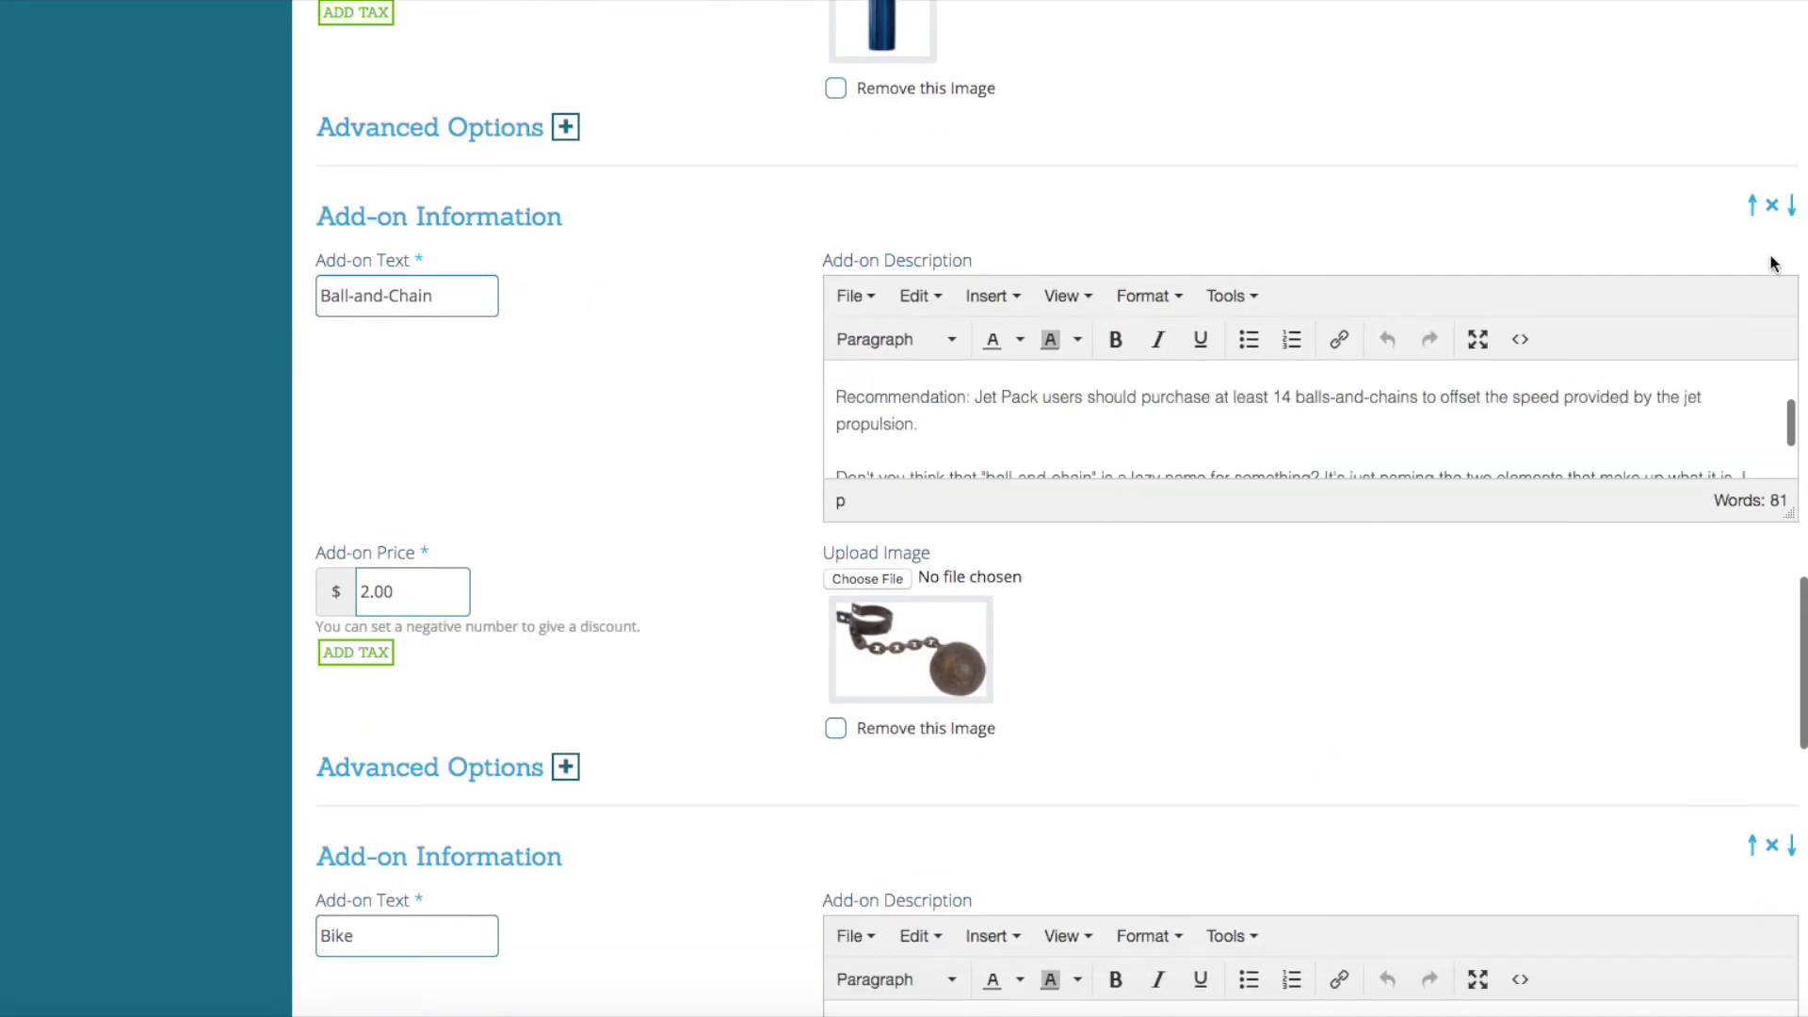
{"action": "left_click", "coordinate": [1791, 205]}
Expire the Banquet Ticket add-on by setting its Available Until date to 04/10/2017.
{"action": "scroll", "coordinate": [1229, 459], "scroll_direction": "up", "scroll_amount": 2}
{"action": "scroll", "coordinate": [1230, 458], "scroll_direction": "up", "scroll_amount": 15}
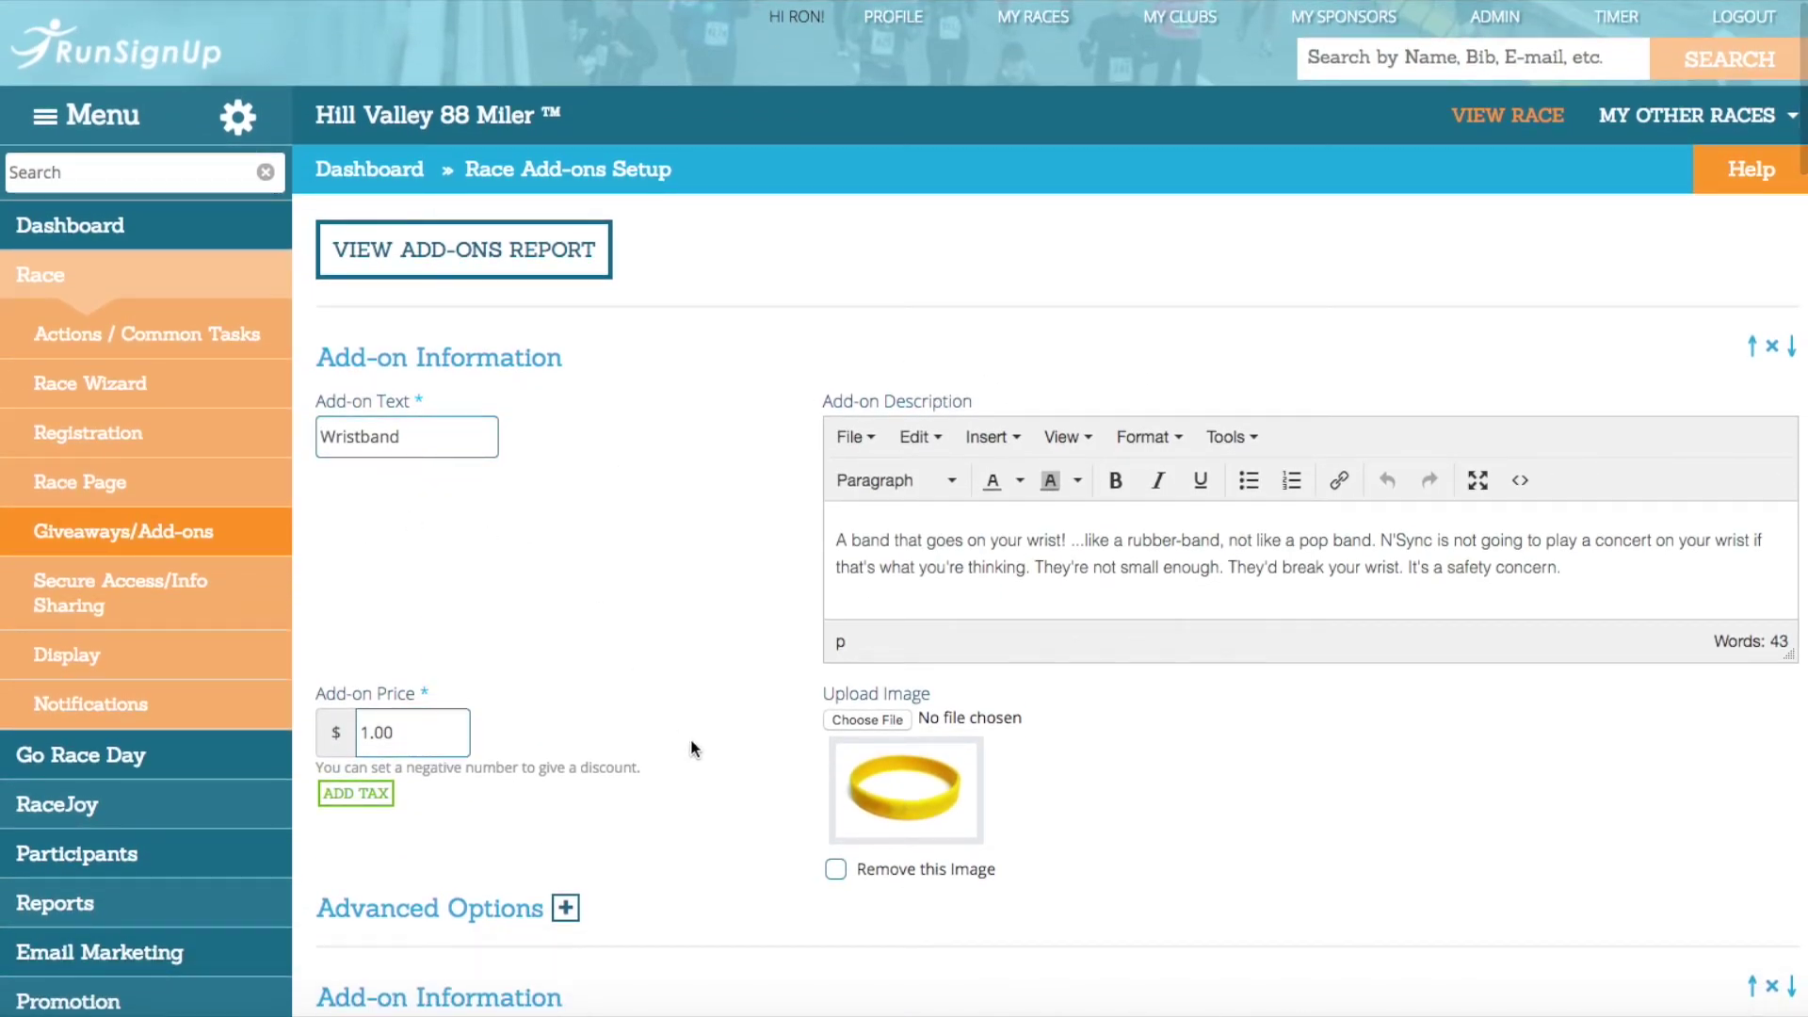
{"action": "scroll", "coordinate": [693, 753], "scroll_direction": "down", "scroll_amount": 8}
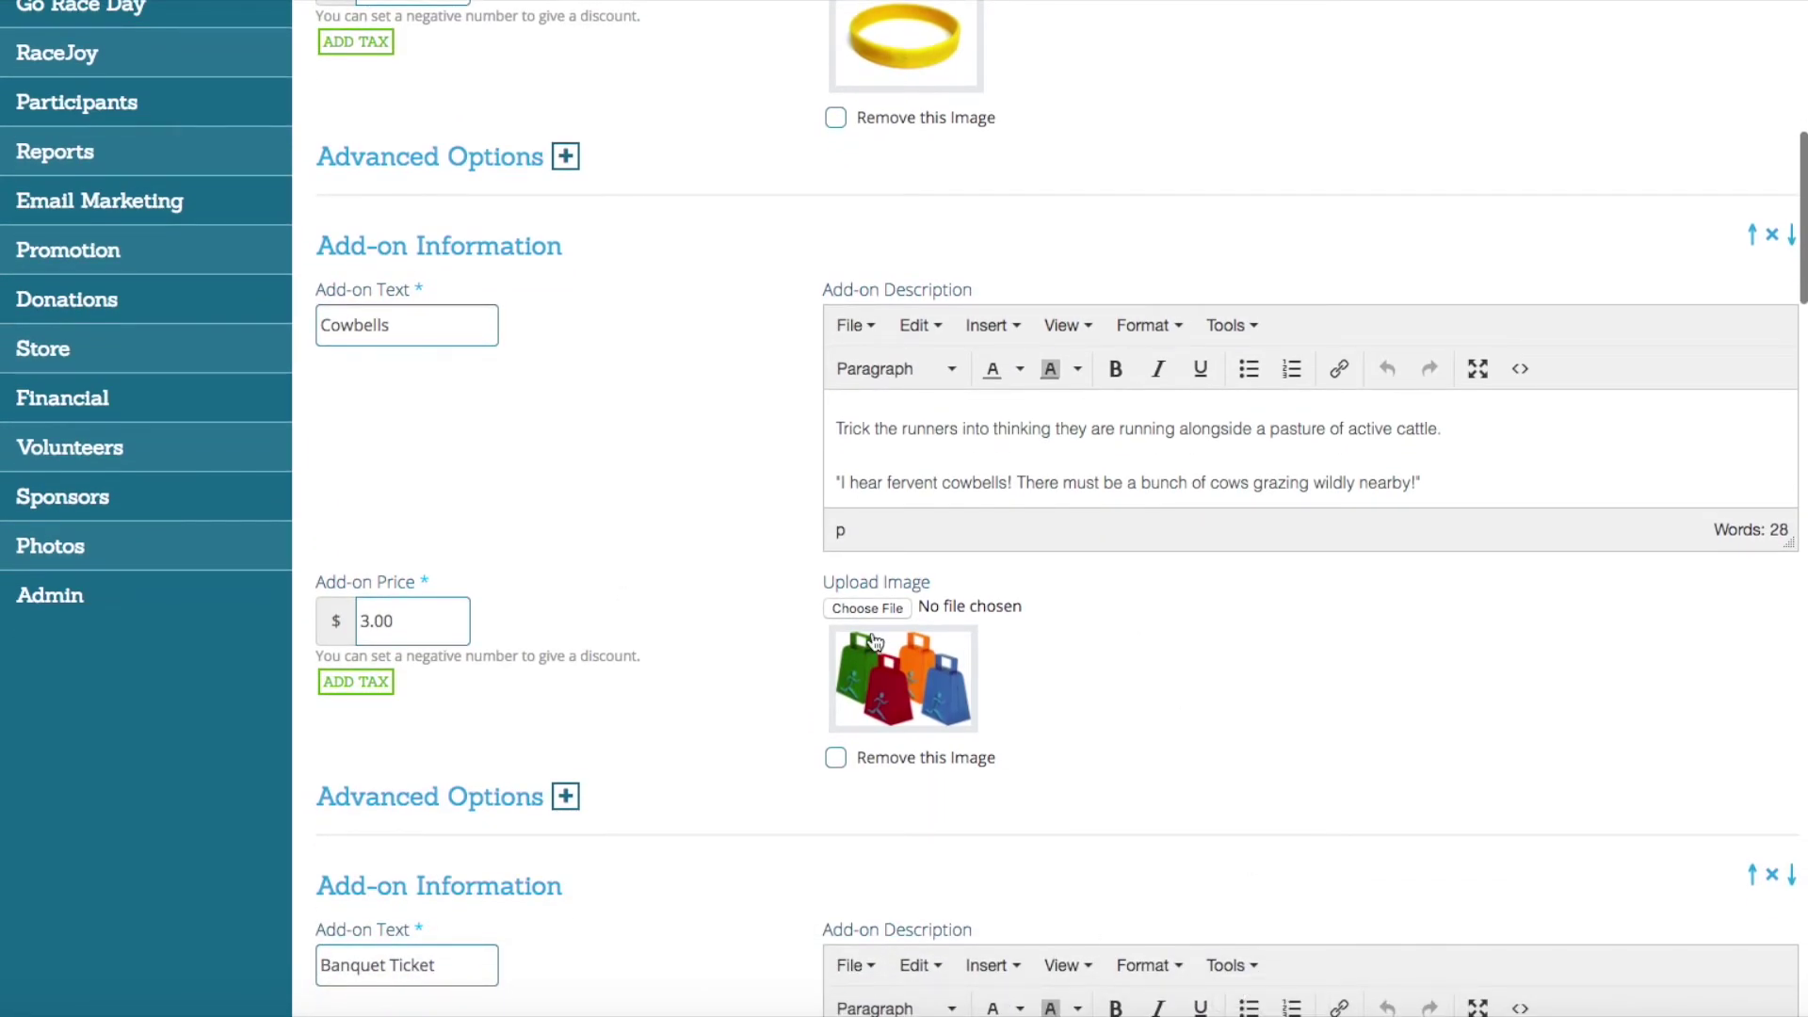
{"action": "scroll", "coordinate": [874, 642], "scroll_direction": "down", "scroll_amount": 9}
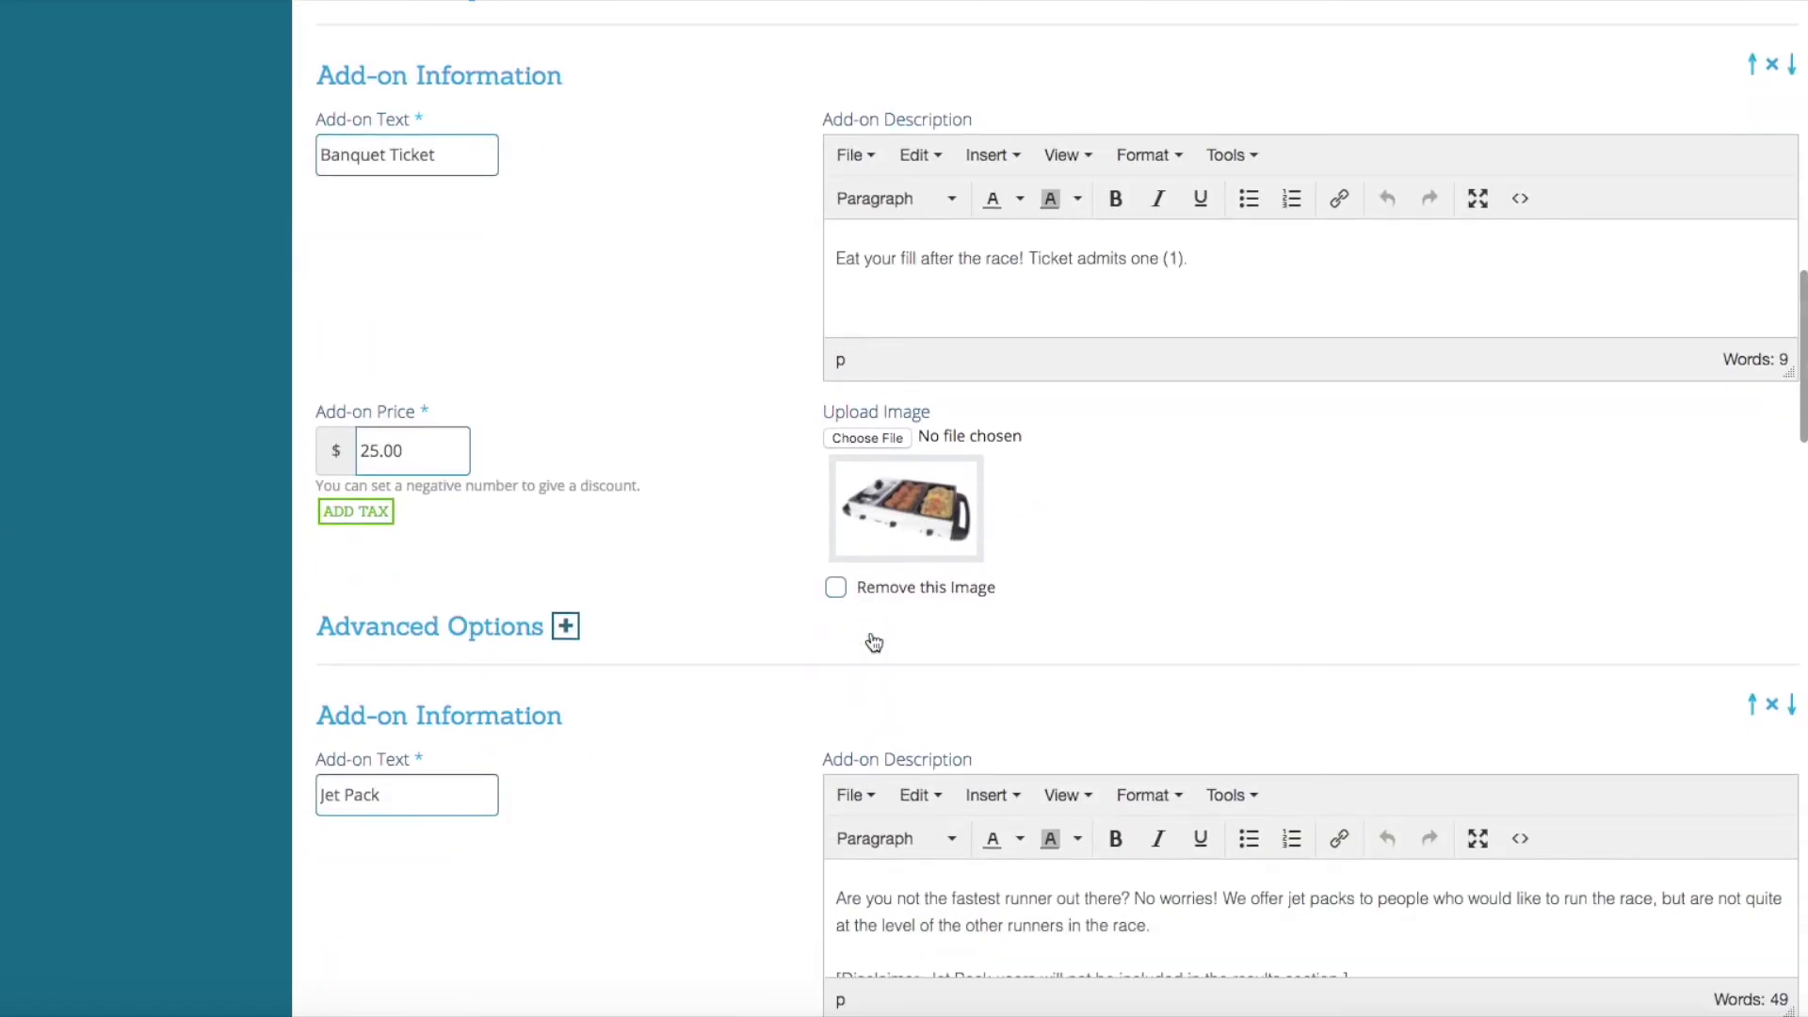
{"action": "scroll", "coordinate": [875, 643], "scroll_direction": "down", "scroll_amount": 6}
{"action": "scroll", "coordinate": [874, 643], "scroll_direction": "up", "scroll_amount": 9}
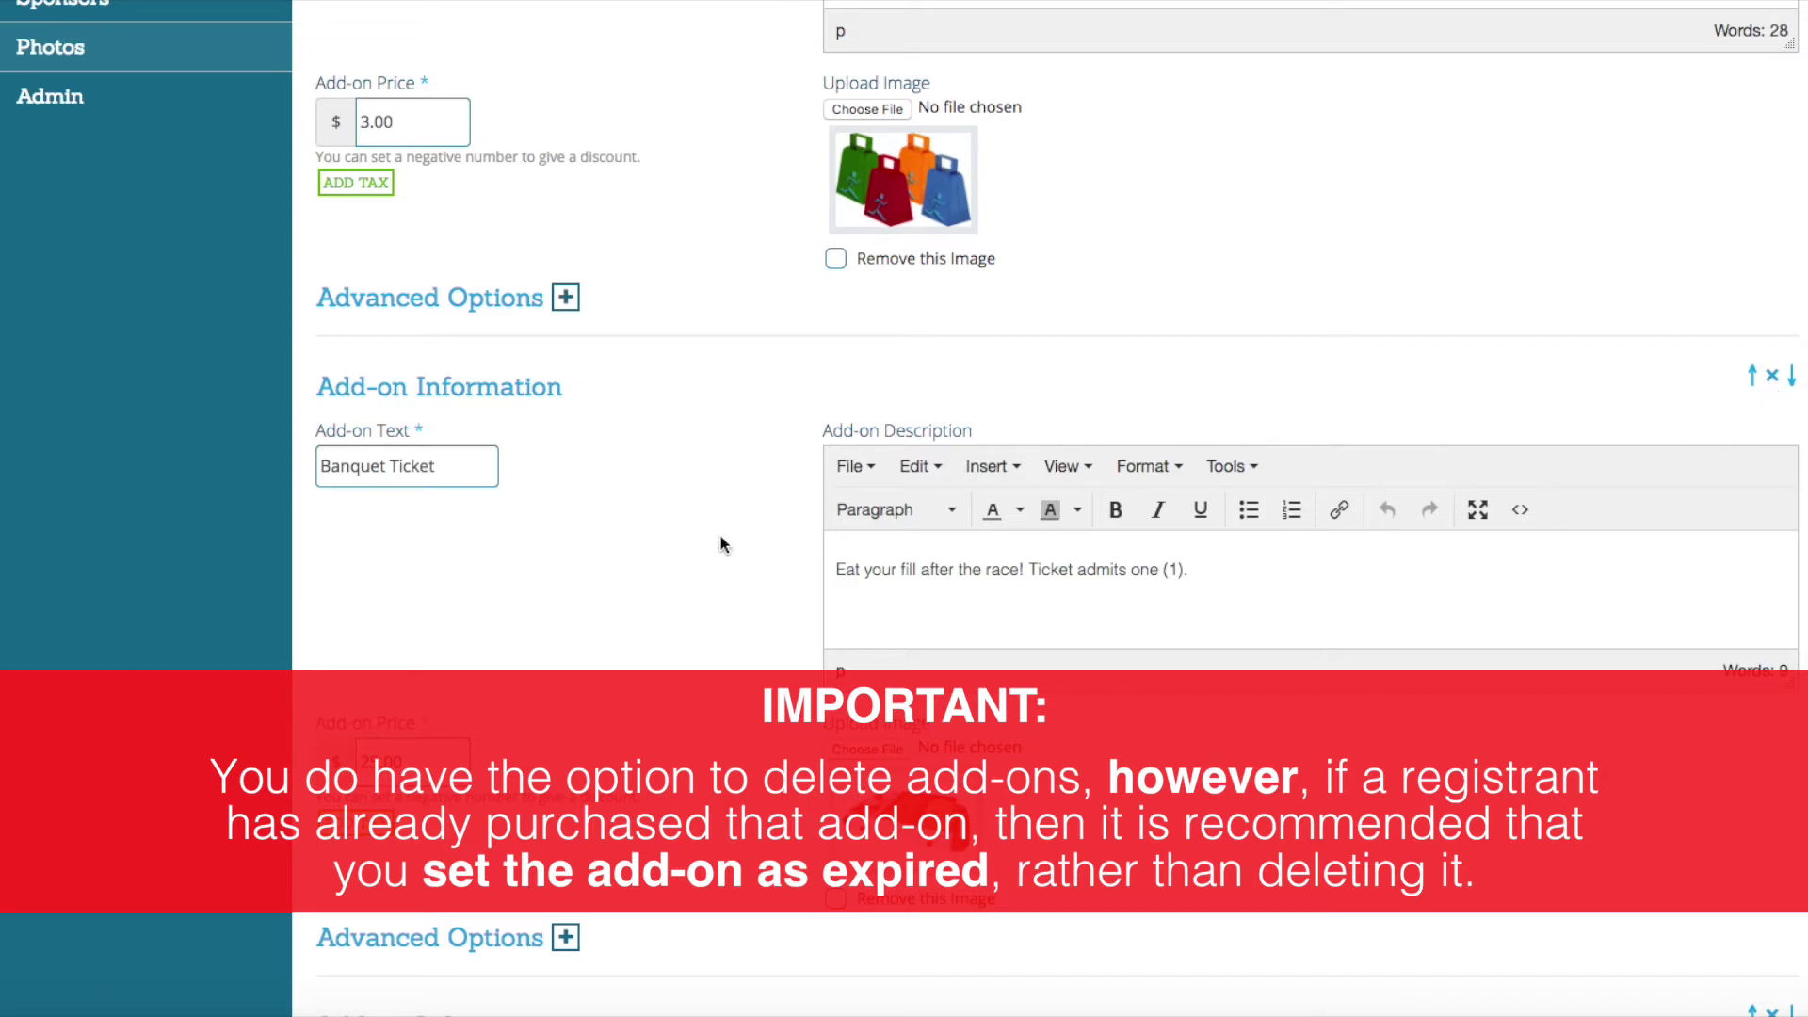
{"action": "scroll", "coordinate": [562, 531], "scroll_direction": "down", "scroll_amount": 5}
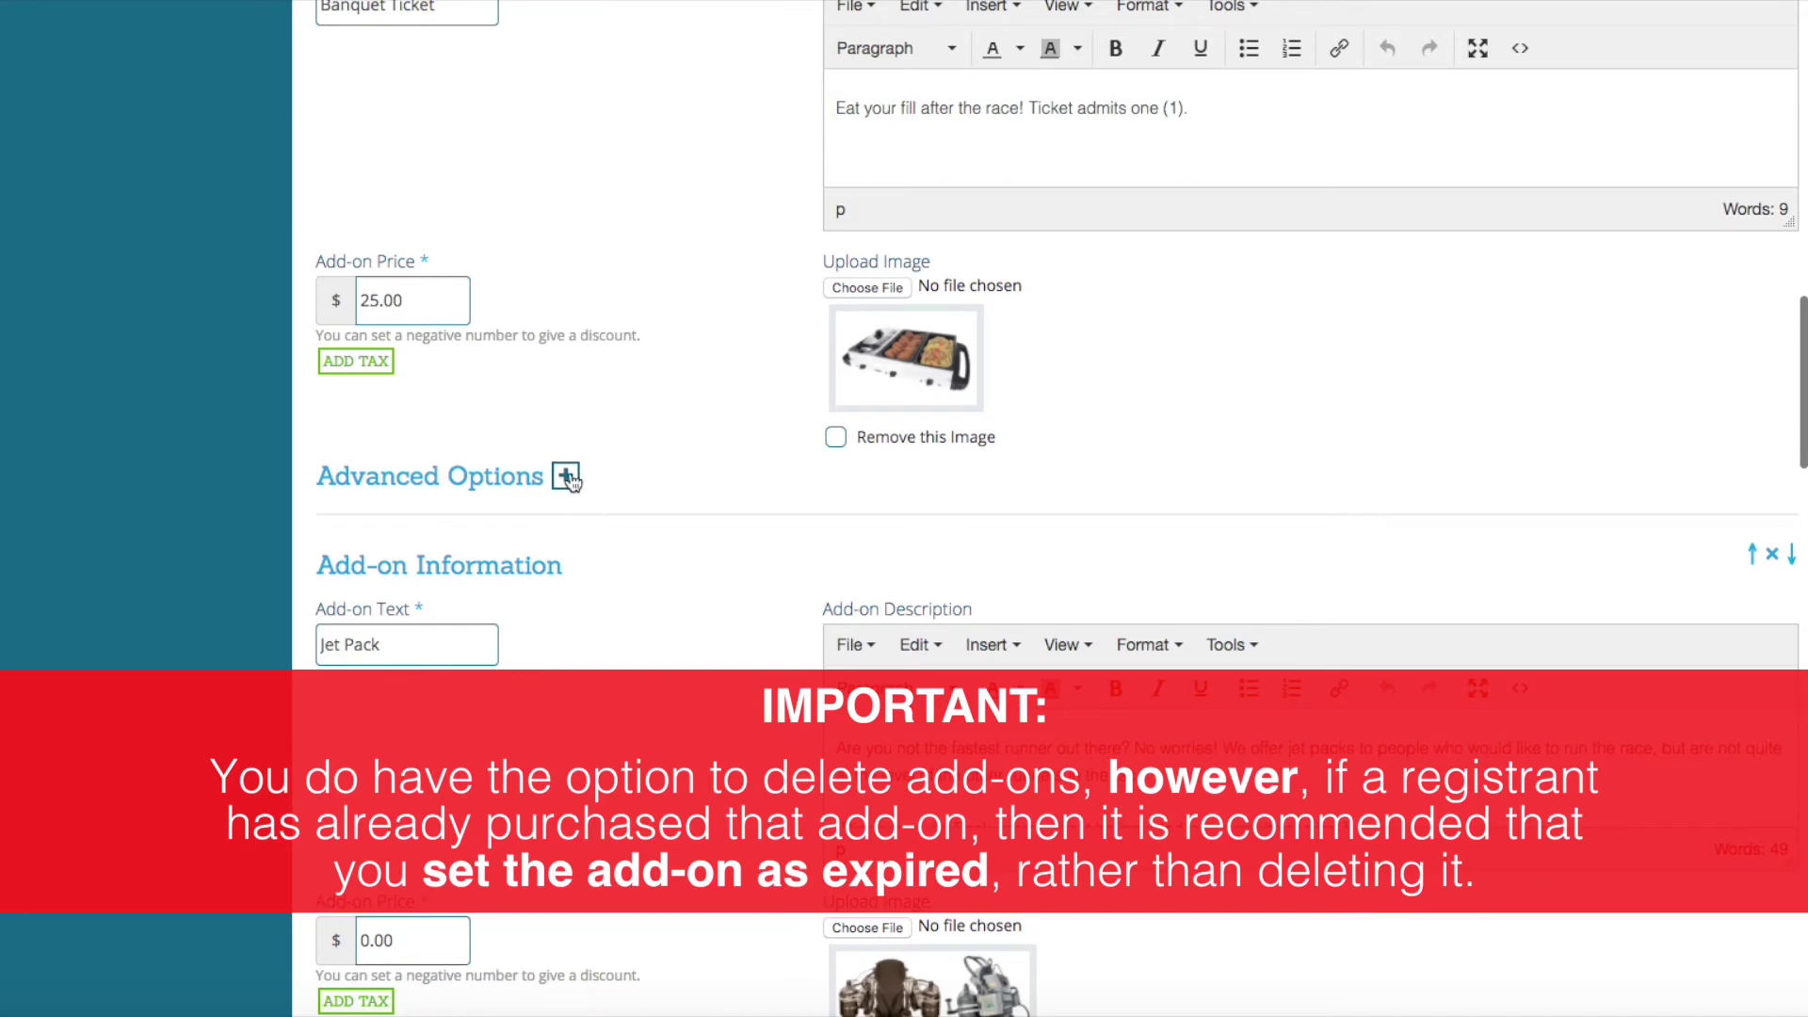
{"action": "left_click", "coordinate": [565, 476]}
{"action": "scroll", "coordinate": [1224, 495], "scroll_direction": "down", "scroll_amount": 1}
{"action": "scroll", "coordinate": [1225, 495], "scroll_direction": "down", "scroll_amount": 5}
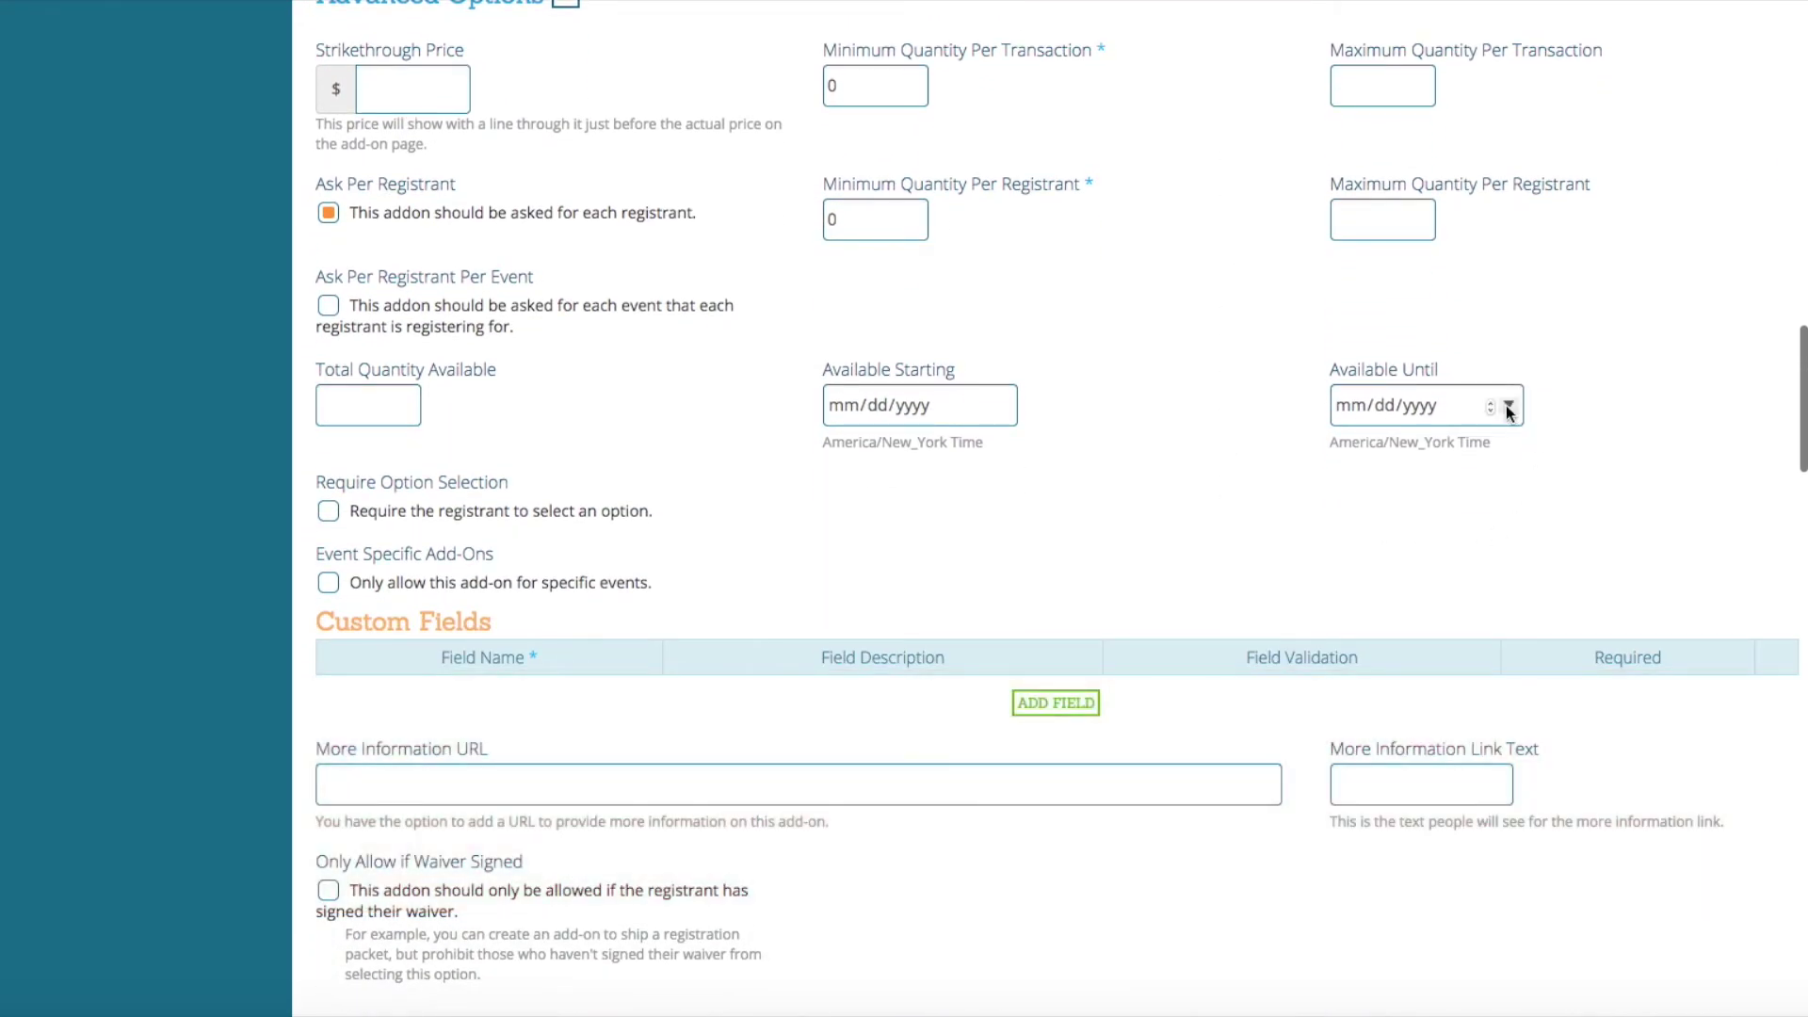
{"action": "left_click", "coordinate": [1509, 407]}
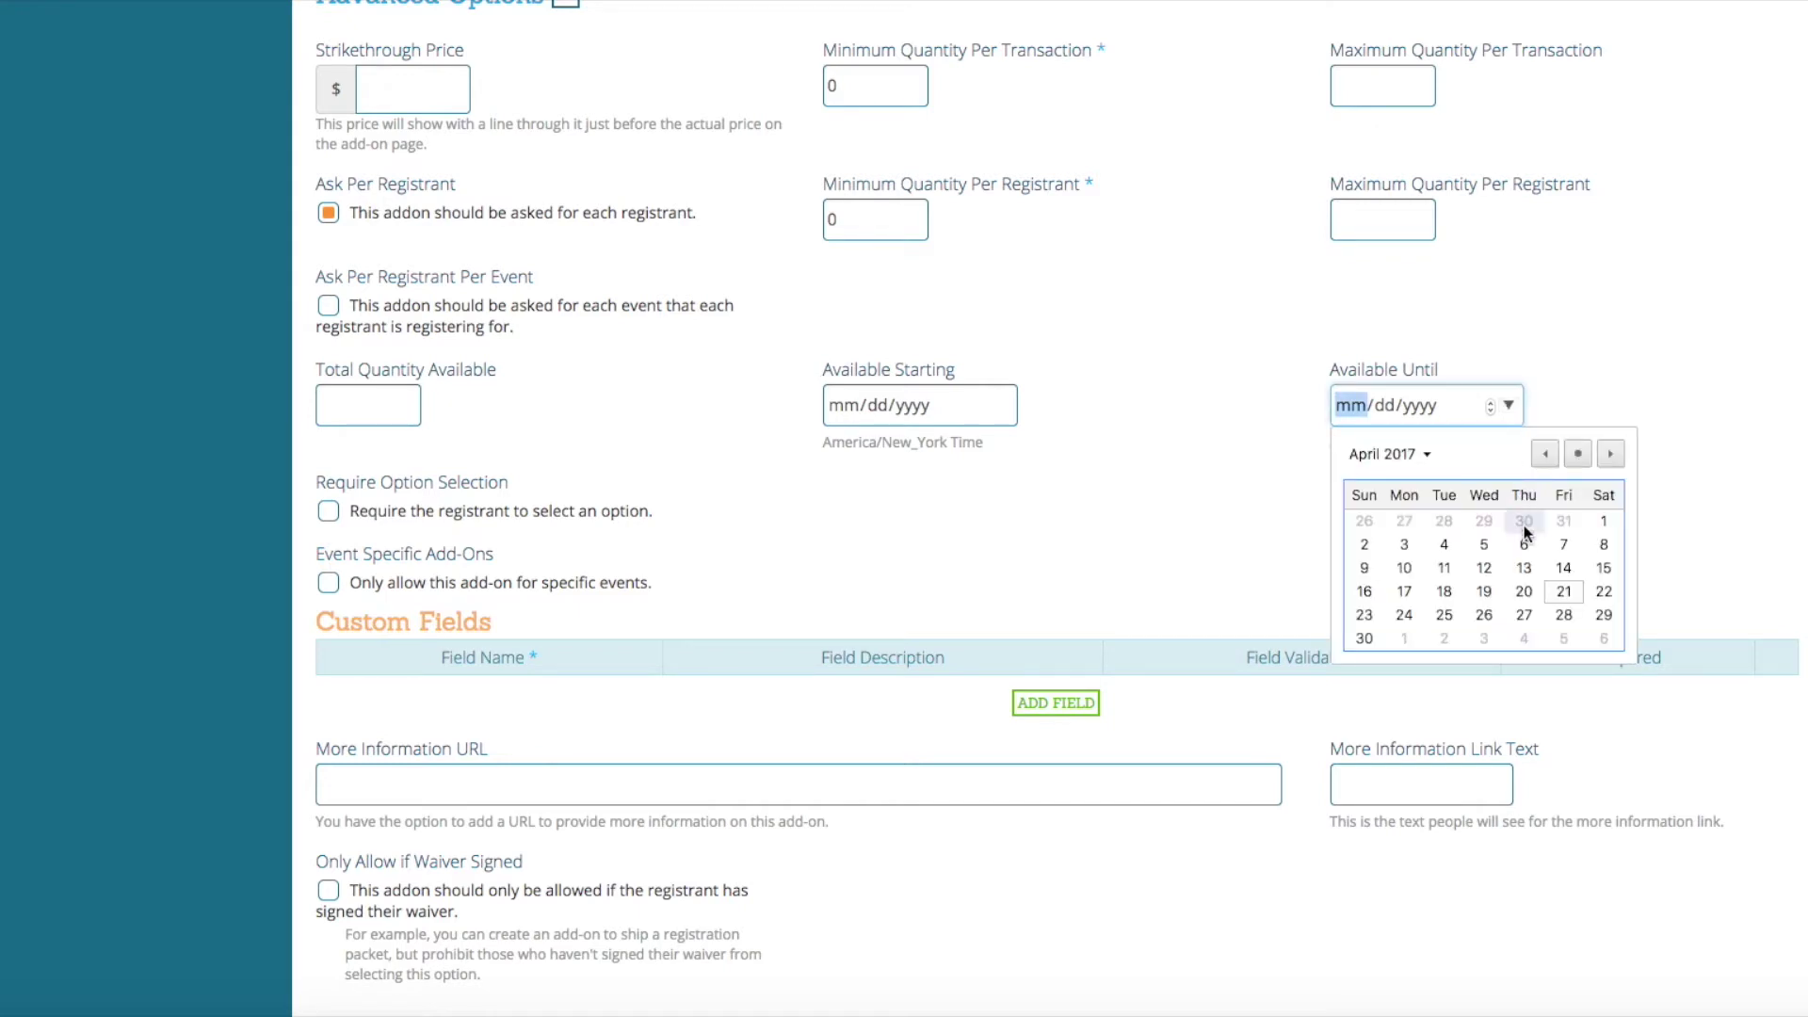
{"action": "left_click", "coordinate": [1526, 594]}
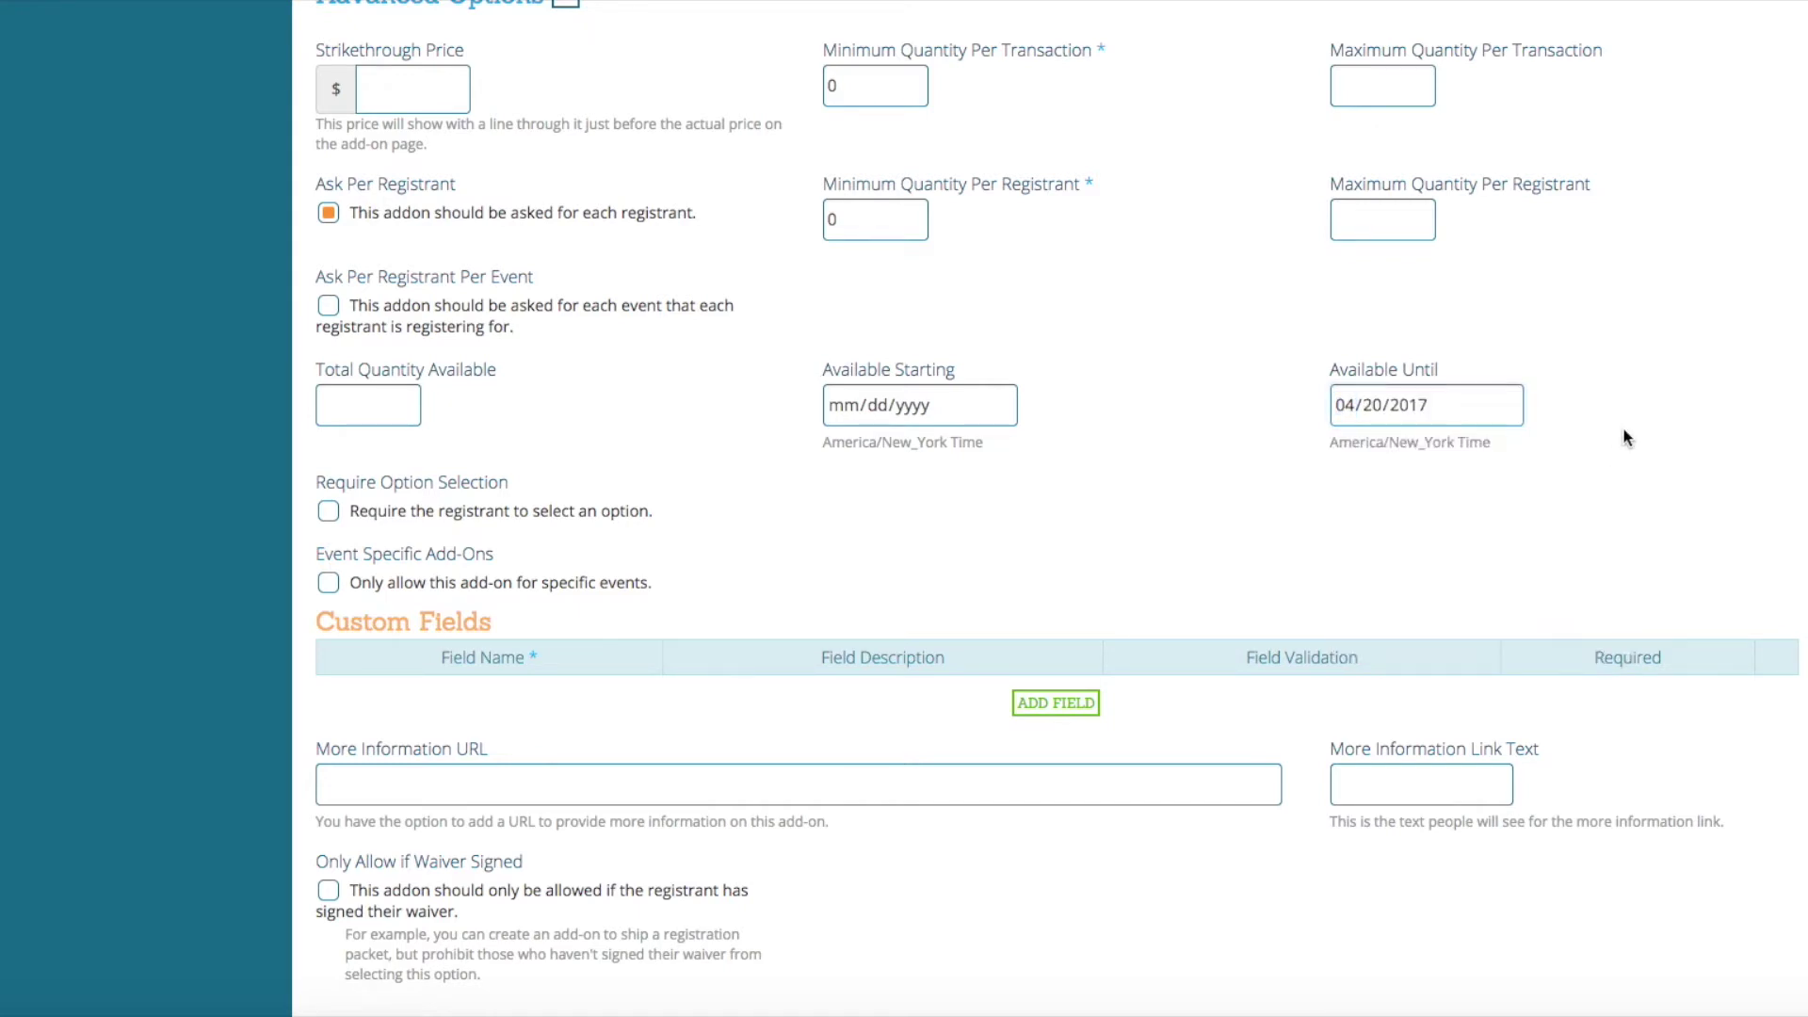
{"action": "left_click", "coordinate": [1509, 405]}
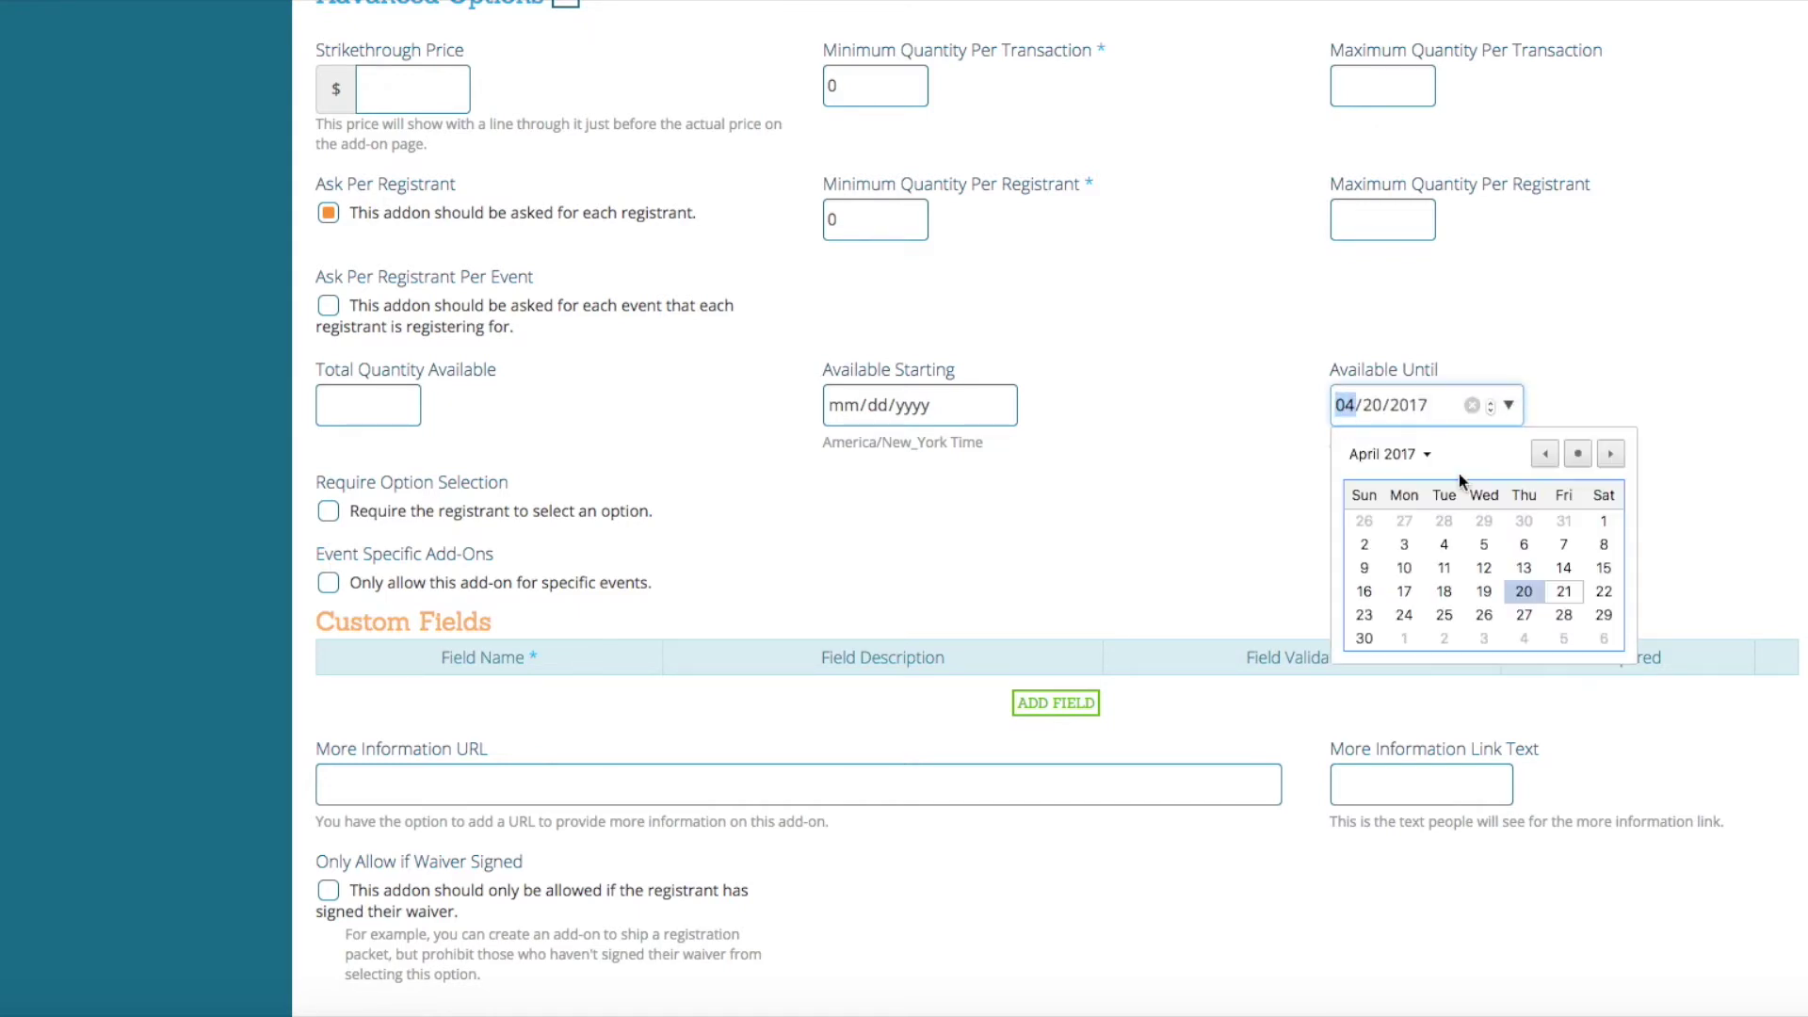
{"action": "left_click", "coordinate": [1402, 565]}
{"action": "left_click", "coordinate": [1620, 348]}
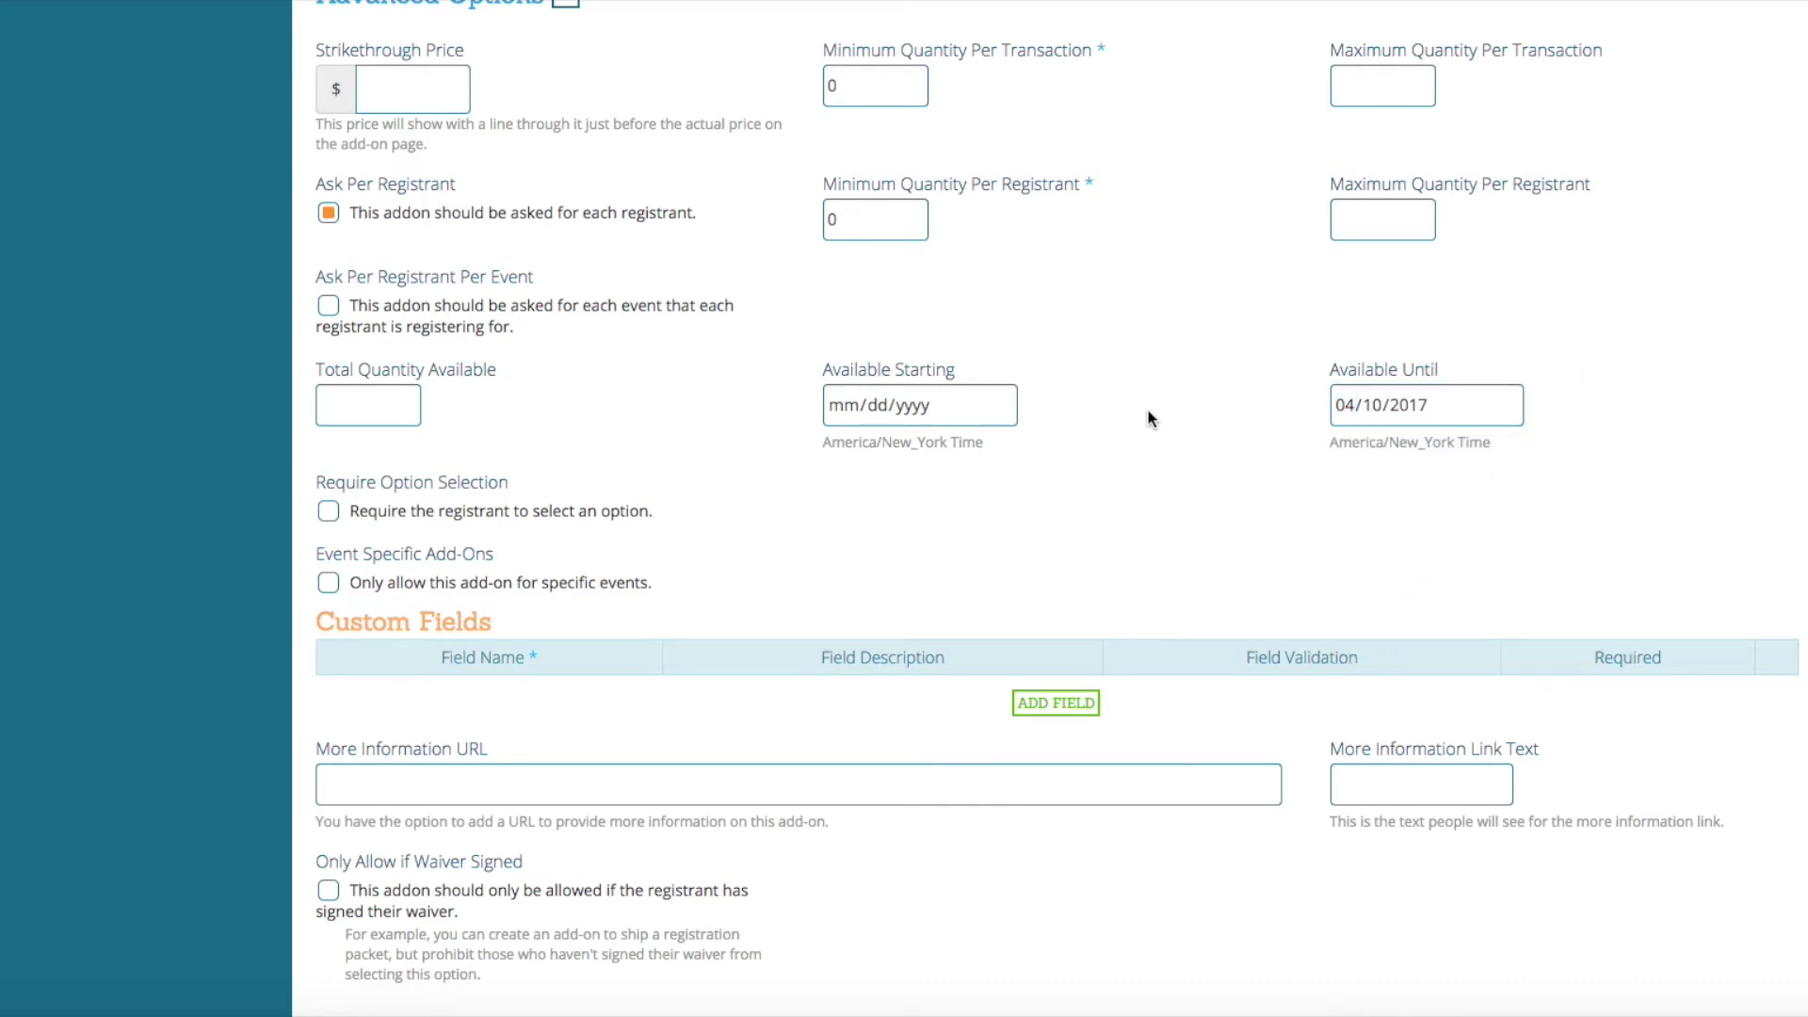
Delete the Banquet Ticket add-on and save the add-ons.
{"action": "scroll", "coordinate": [1149, 417], "scroll_direction": "up", "scroll_amount": 5}
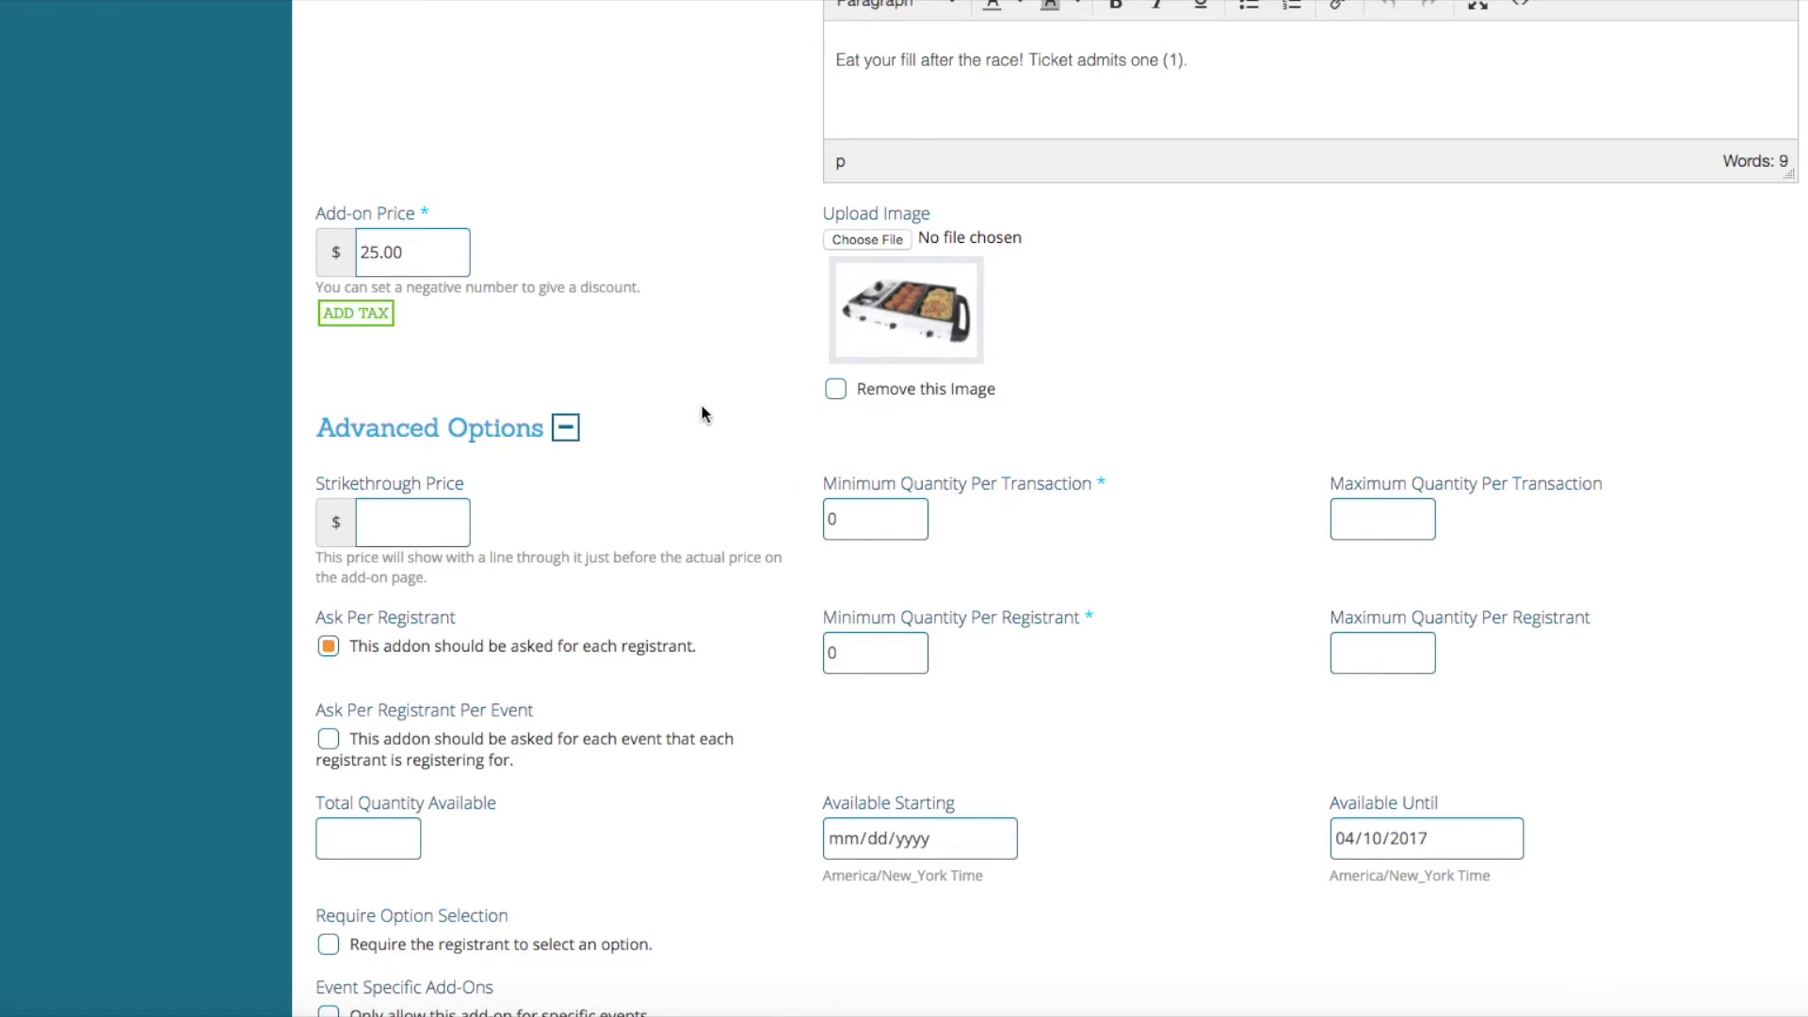
{"action": "scroll", "coordinate": [703, 412], "scroll_direction": "up", "scroll_amount": 3}
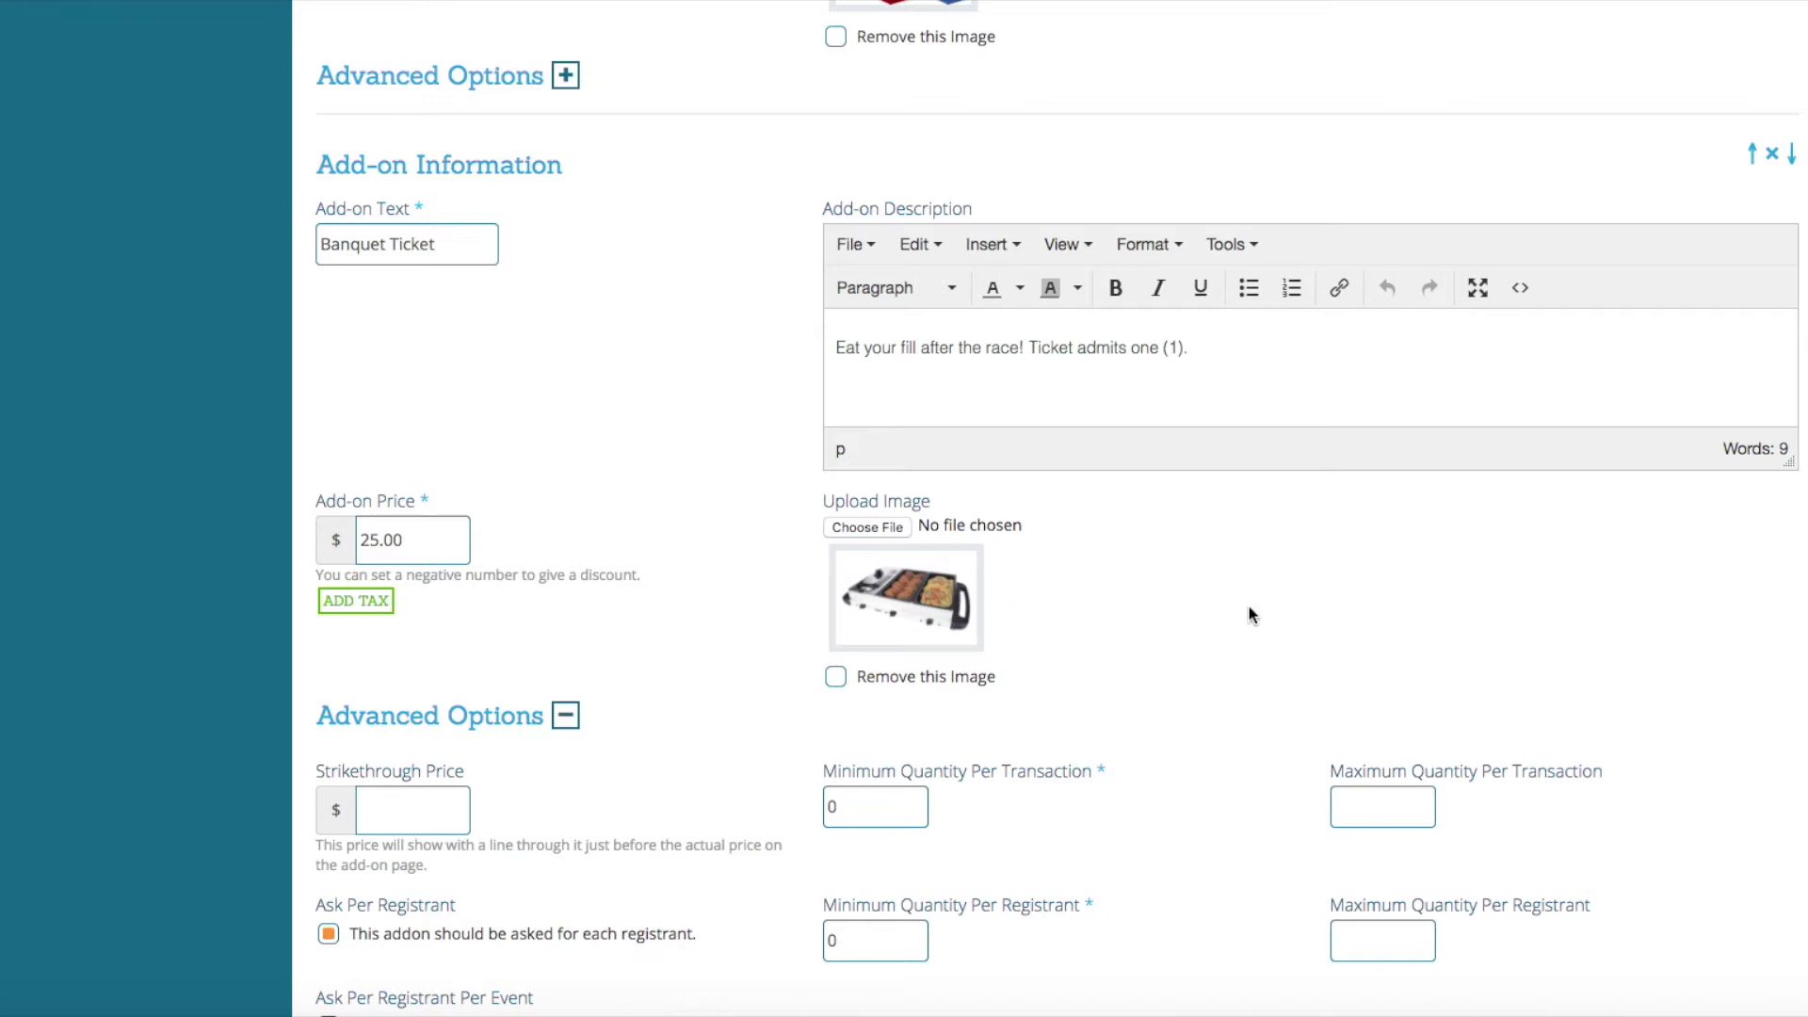
{"action": "left_click", "coordinate": [1774, 156]}
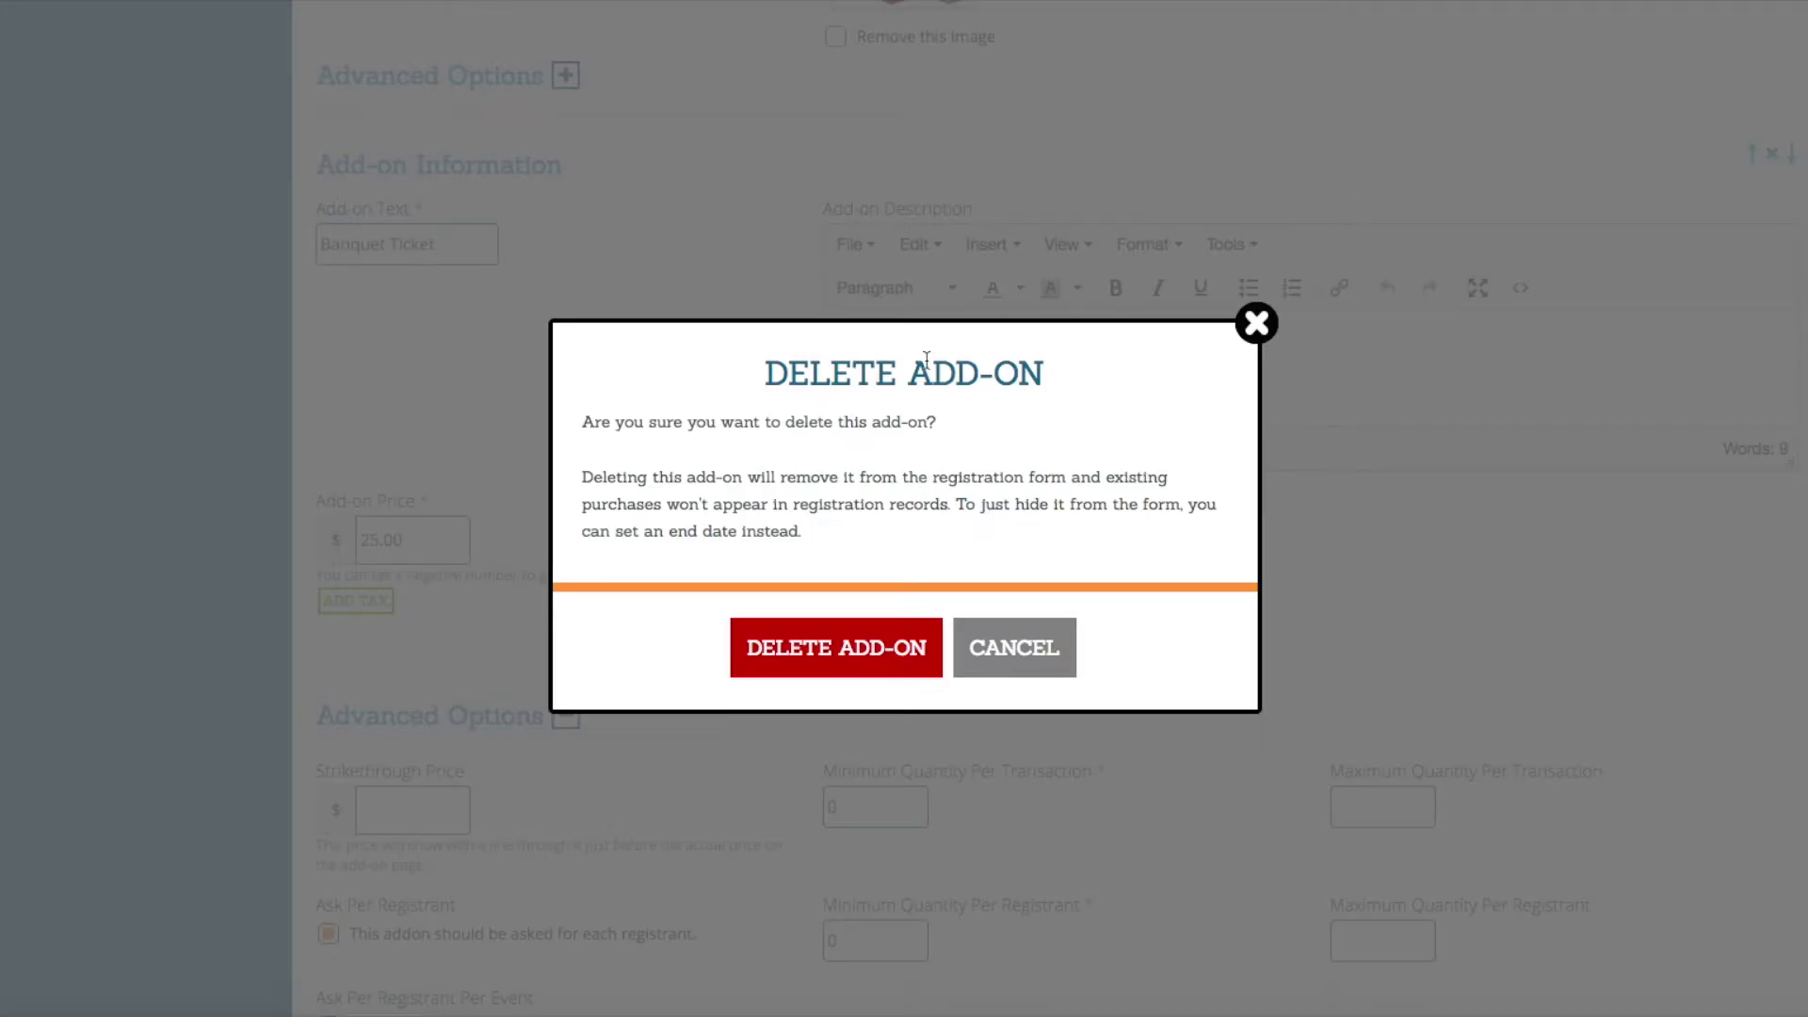
{"action": "left_click", "coordinate": [769, 660]}
{"action": "scroll", "coordinate": [721, 572], "scroll_direction": "down", "scroll_amount": 15}
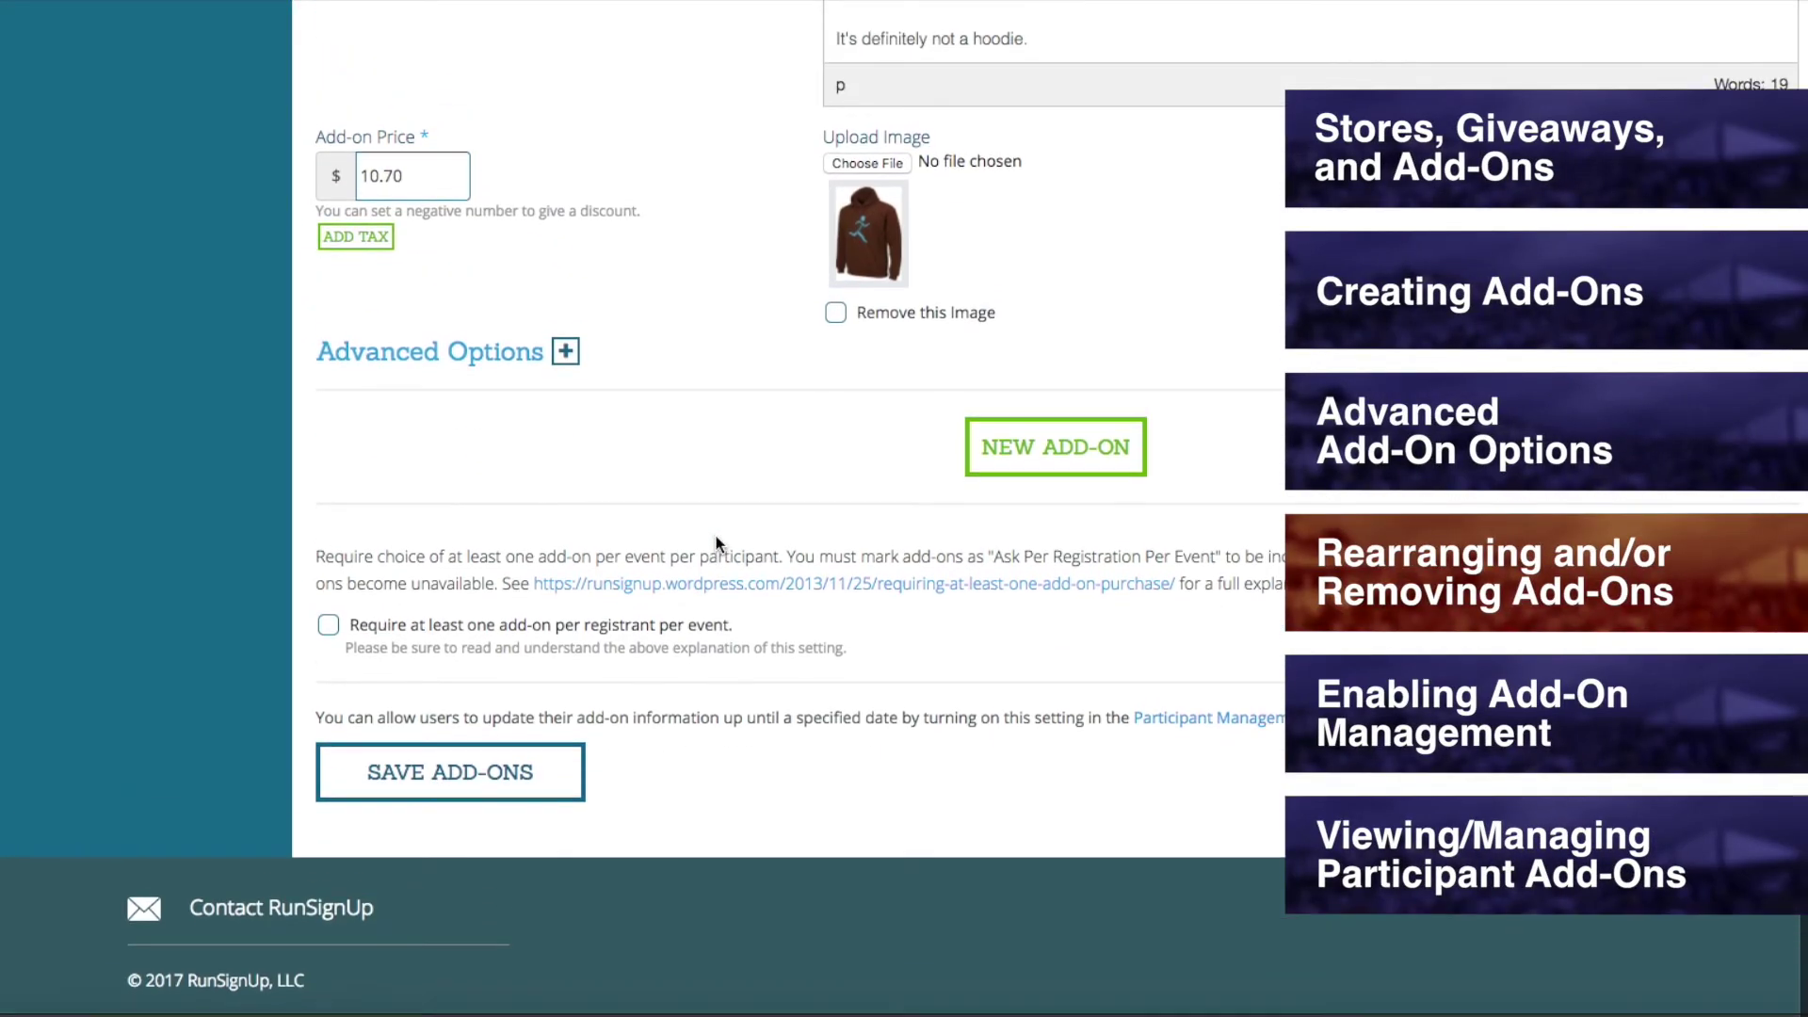
{"action": "left_click", "coordinate": [522, 772]}
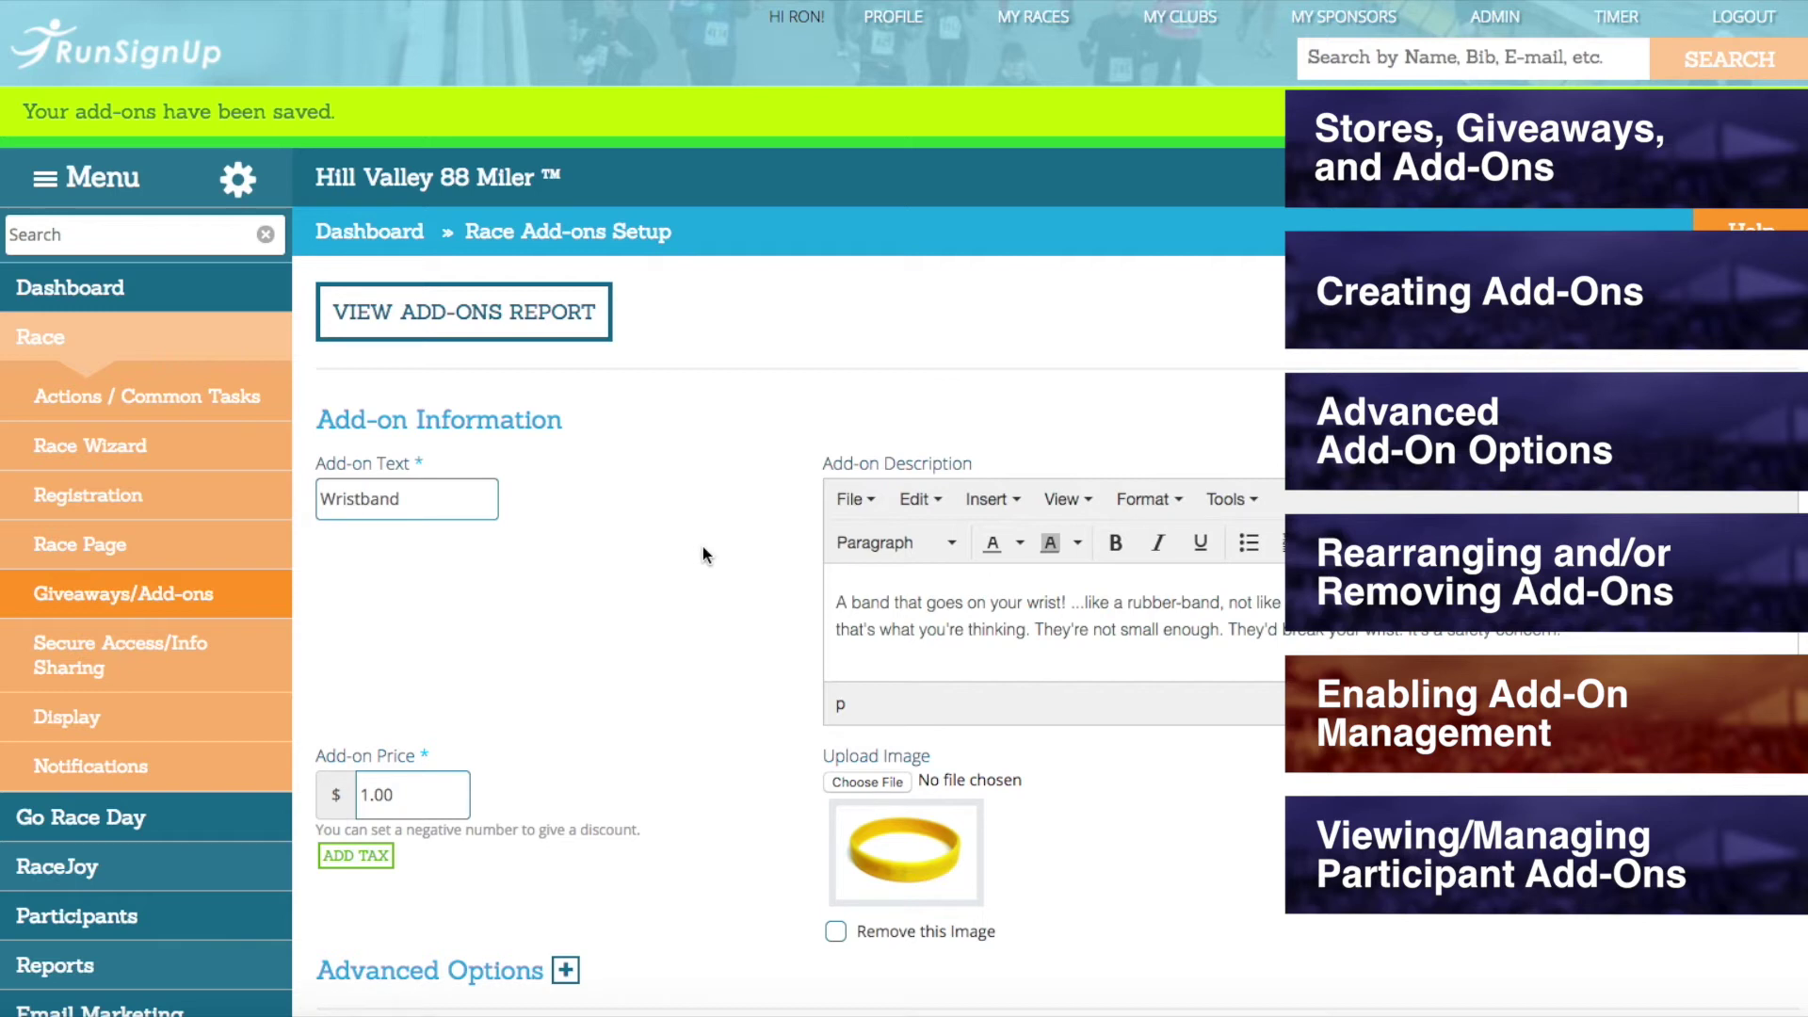
Search the race dashboard options for "addon" and open the Add-on Management setup.
{"action": "left_click", "coordinate": [132, 235]}
{"action": "type", "text": "addon"}
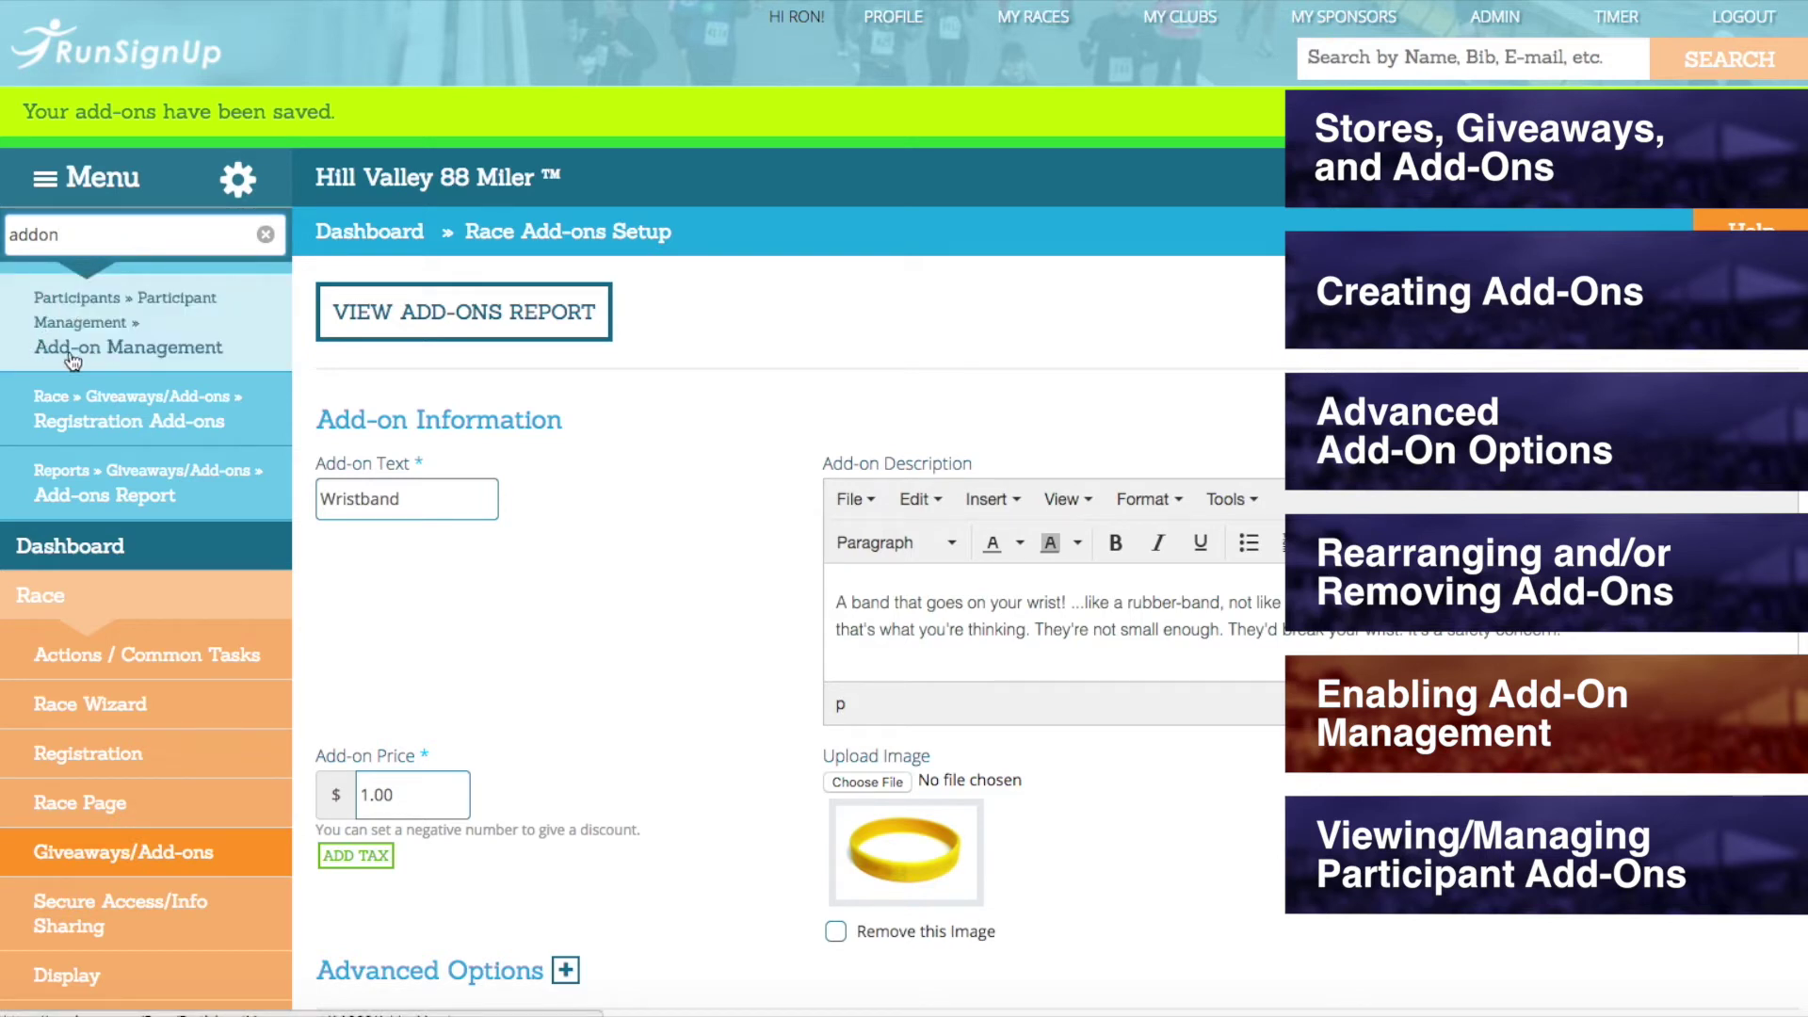
{"action": "left_click", "coordinate": [223, 361]}
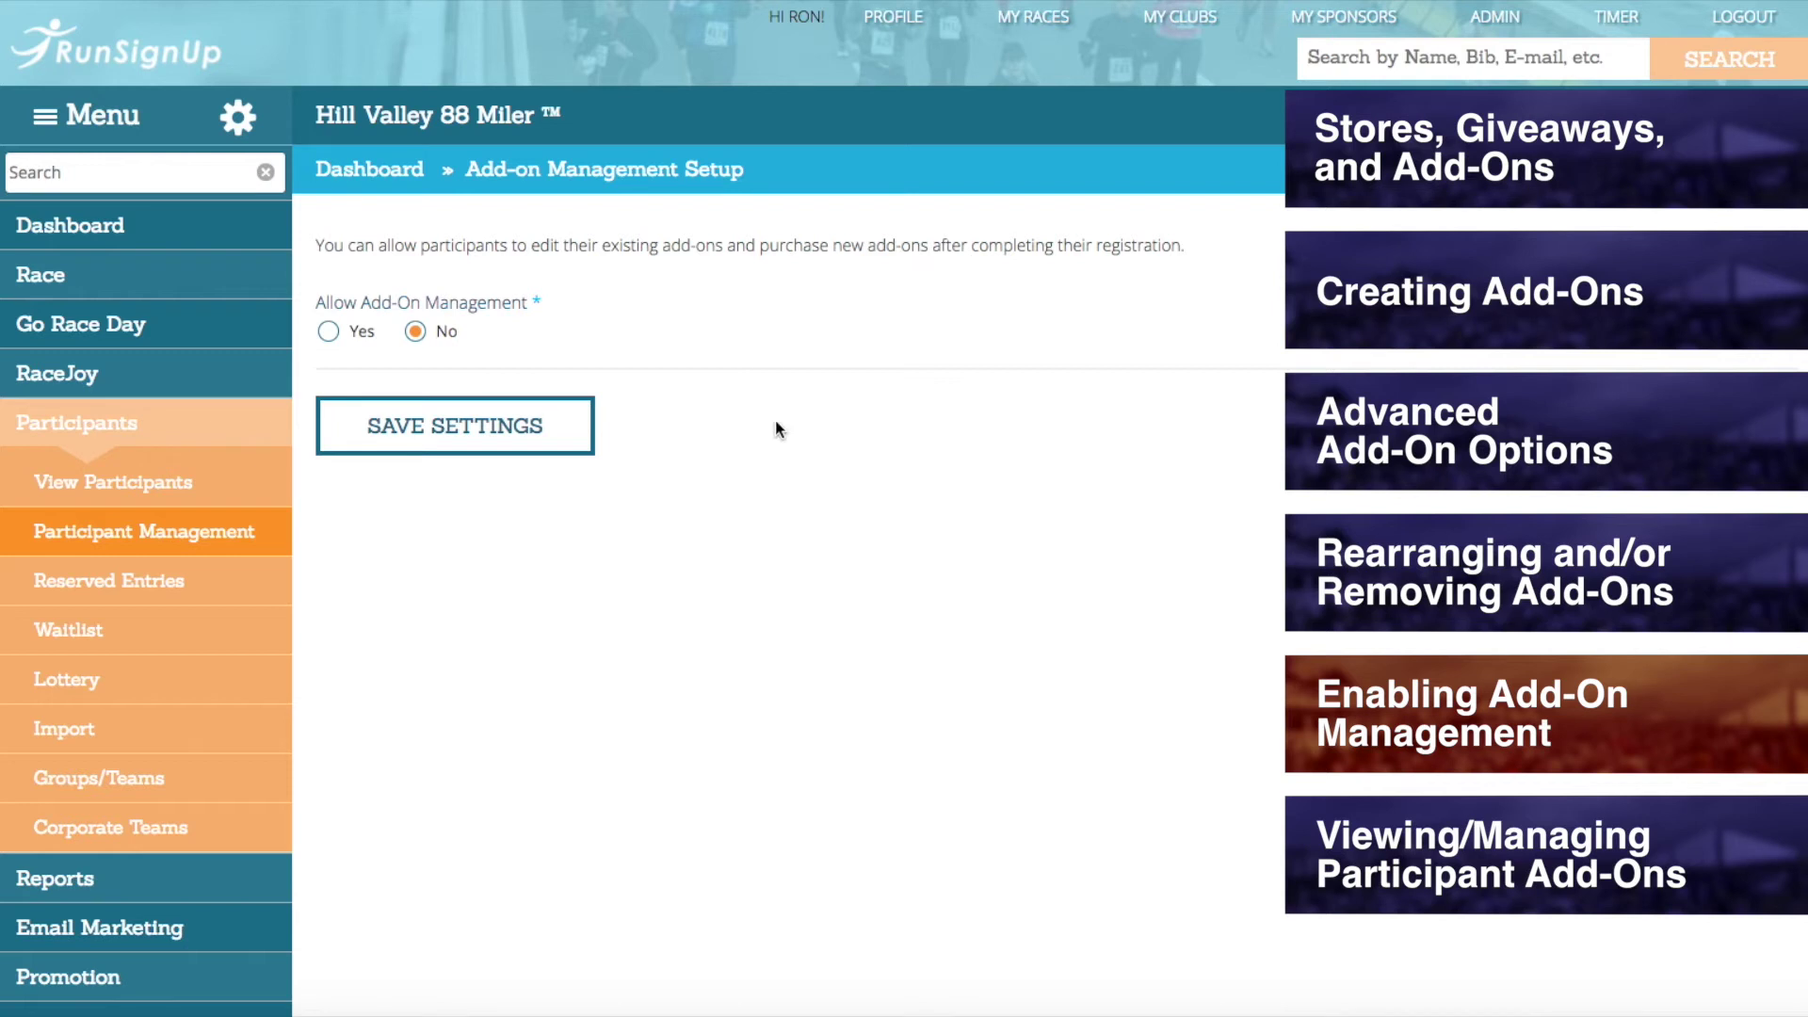
Reopen the Add-on Management setup through the race's participant management options.
{"action": "left_click", "coordinate": [172, 439]}
{"action": "left_click", "coordinate": [171, 439]}
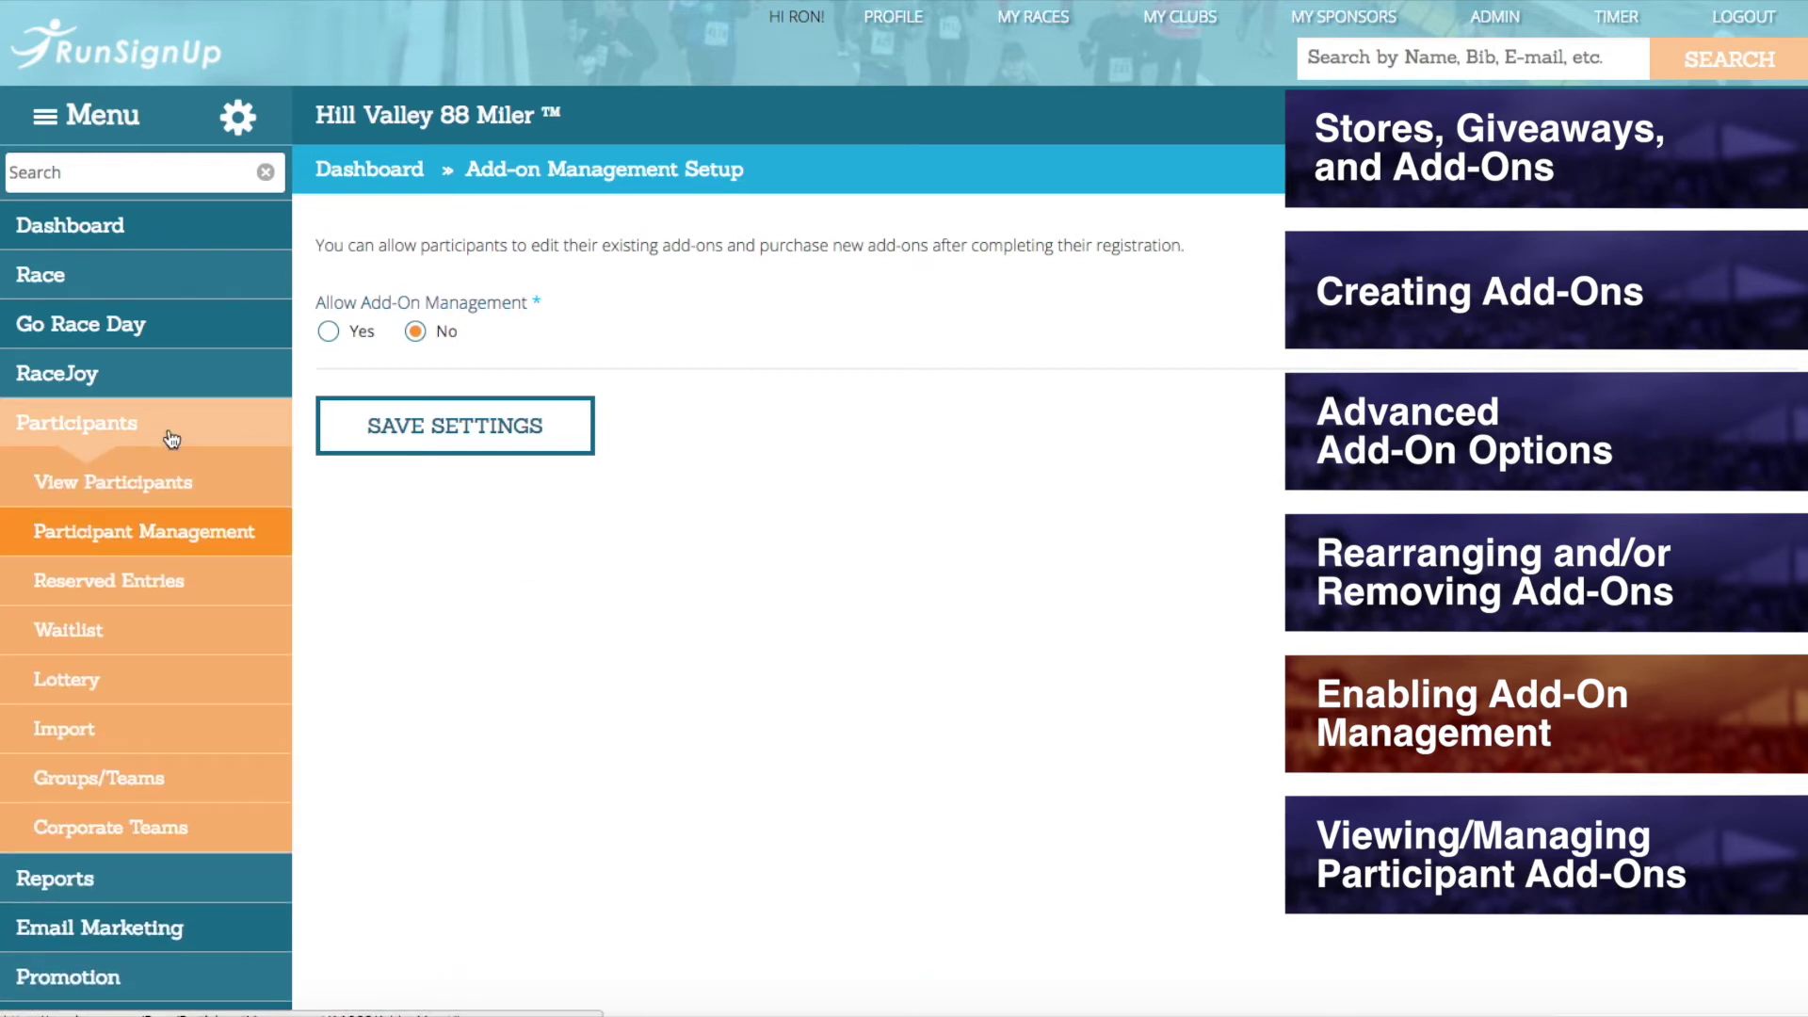
{"action": "mouse_move", "coordinate": [97, 537]}
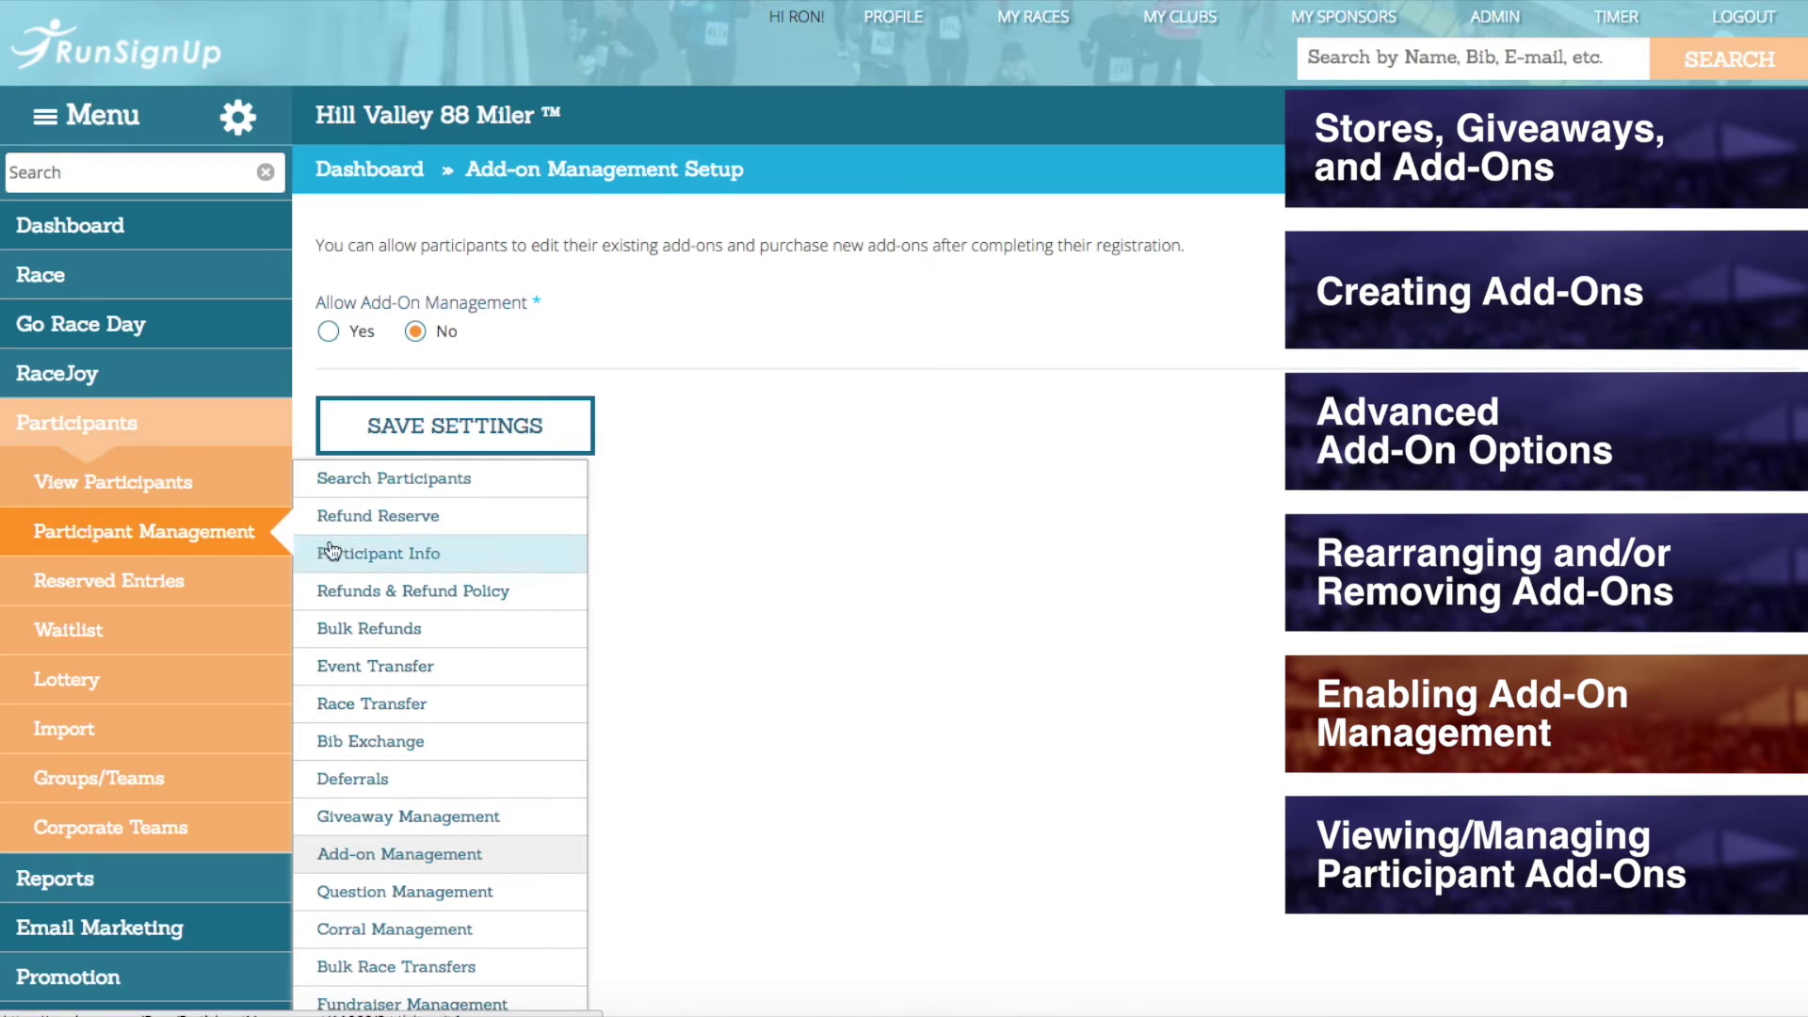
{"action": "left_click", "coordinate": [476, 866]}
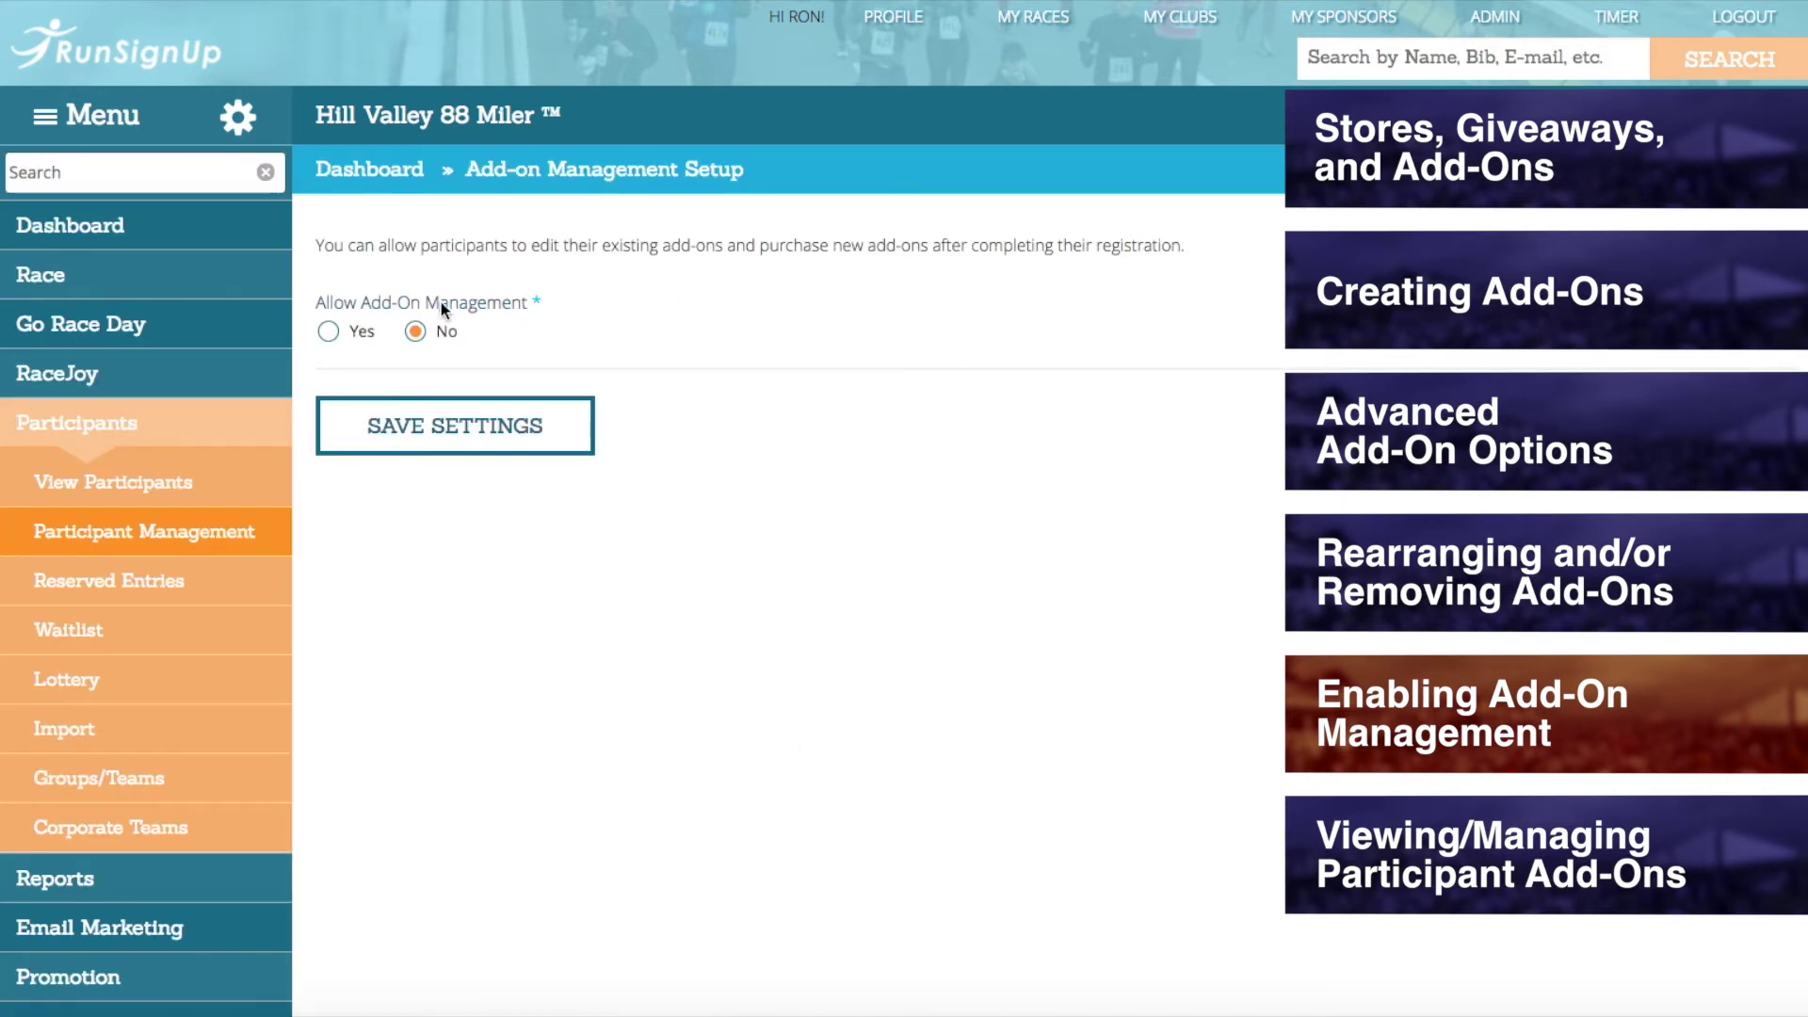
Allow add-on management with a cutoff date of 10/11/2021 and let participants remove already purchased add-ons.
{"action": "left_click", "coordinate": [343, 331]}
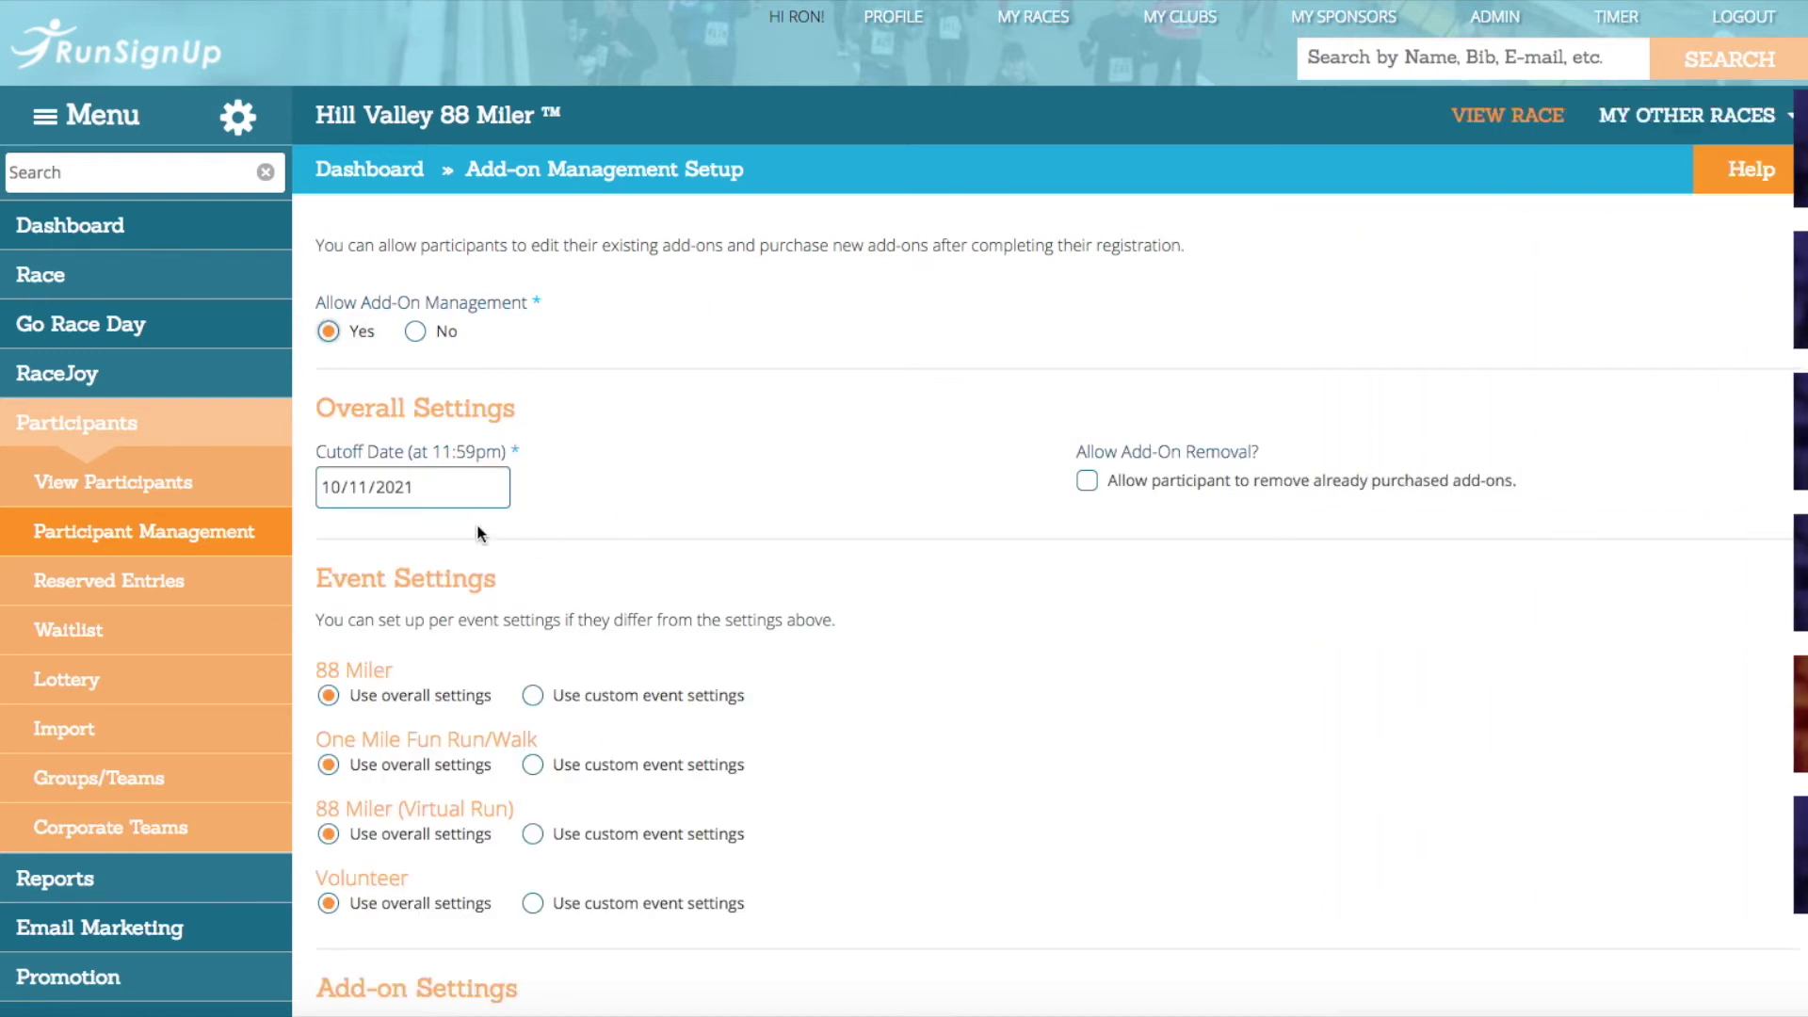
{"action": "mouse_move", "coordinate": [449, 506]}
{"action": "left_click", "coordinate": [495, 488]}
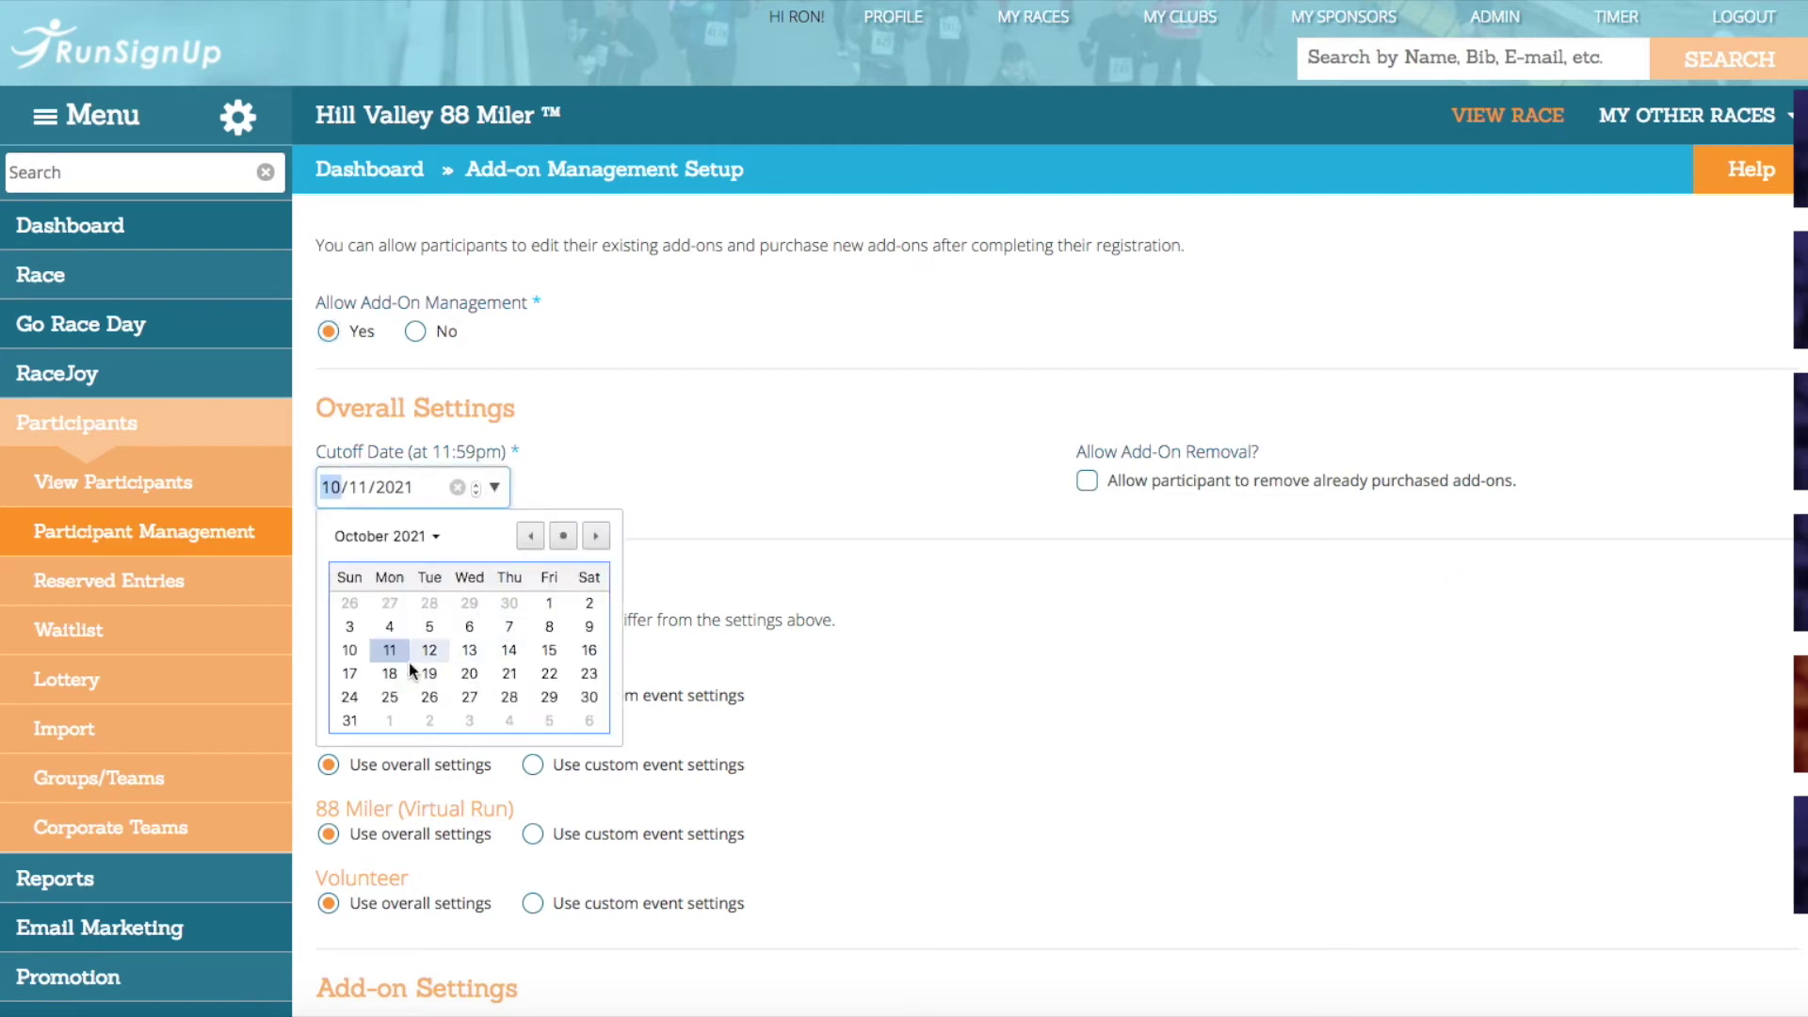
{"action": "left_click", "coordinate": [384, 654]}
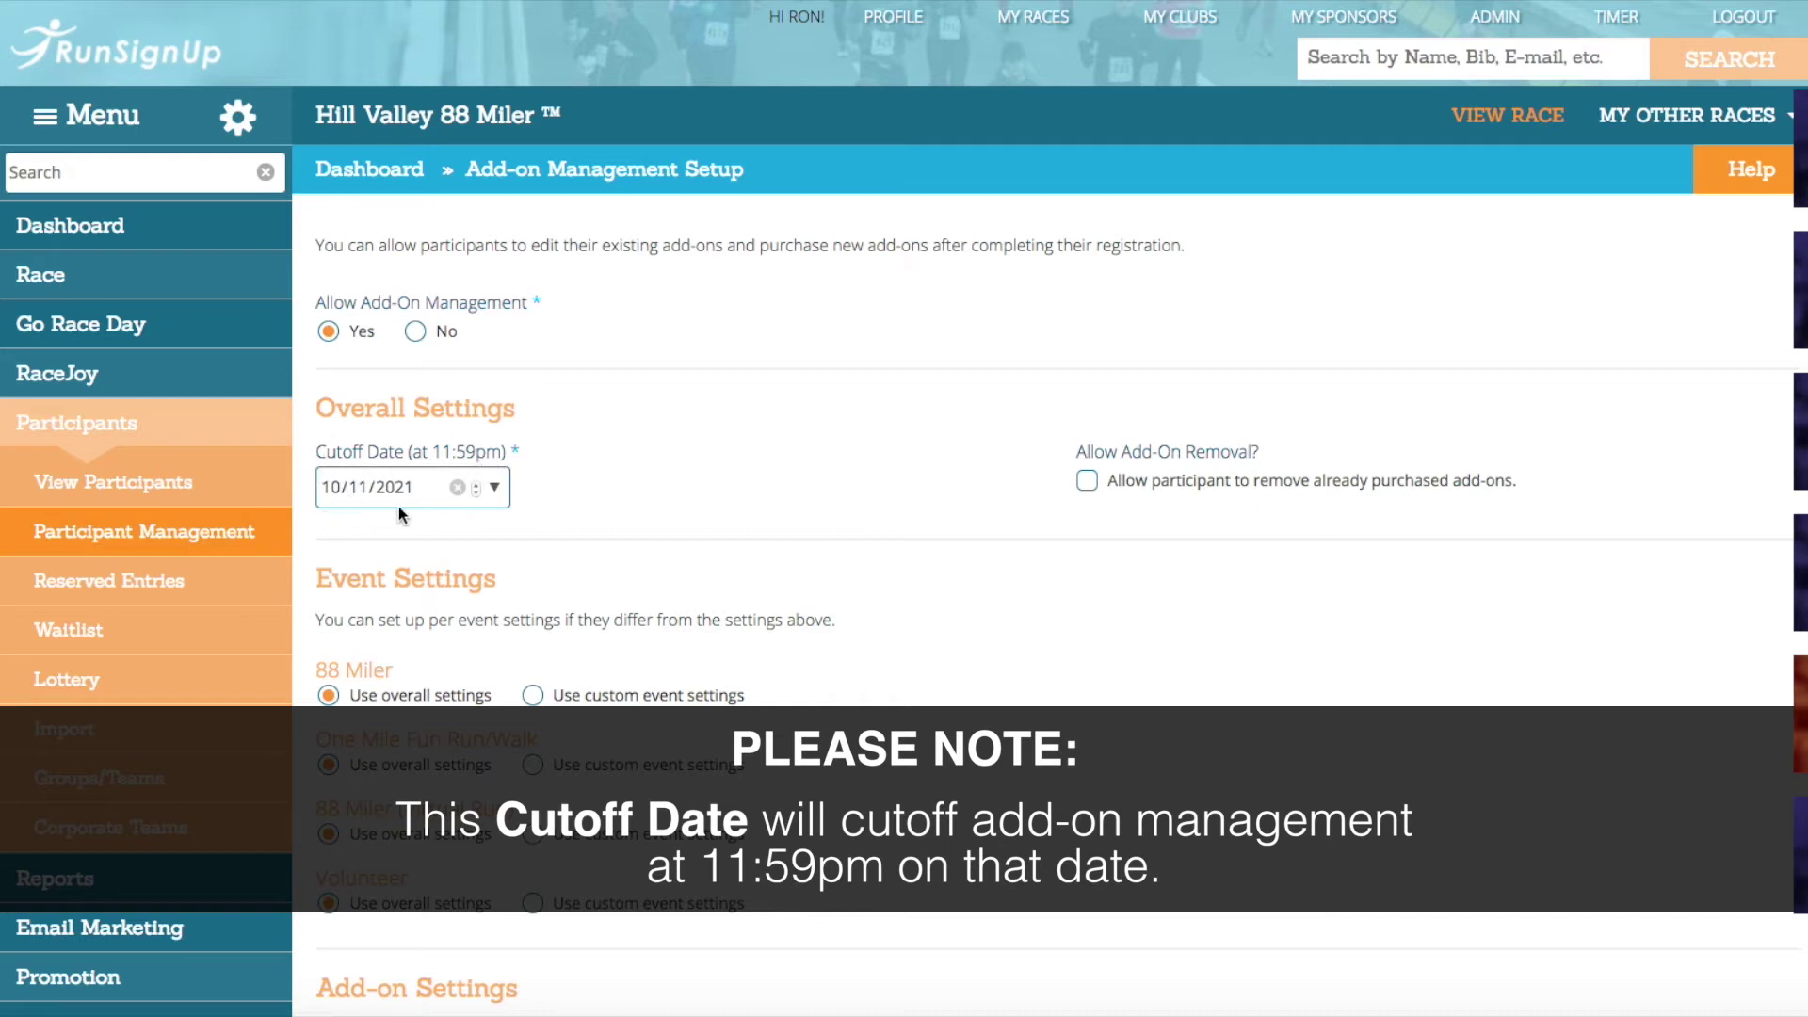
{"action": "left_click", "coordinate": [1086, 480]}
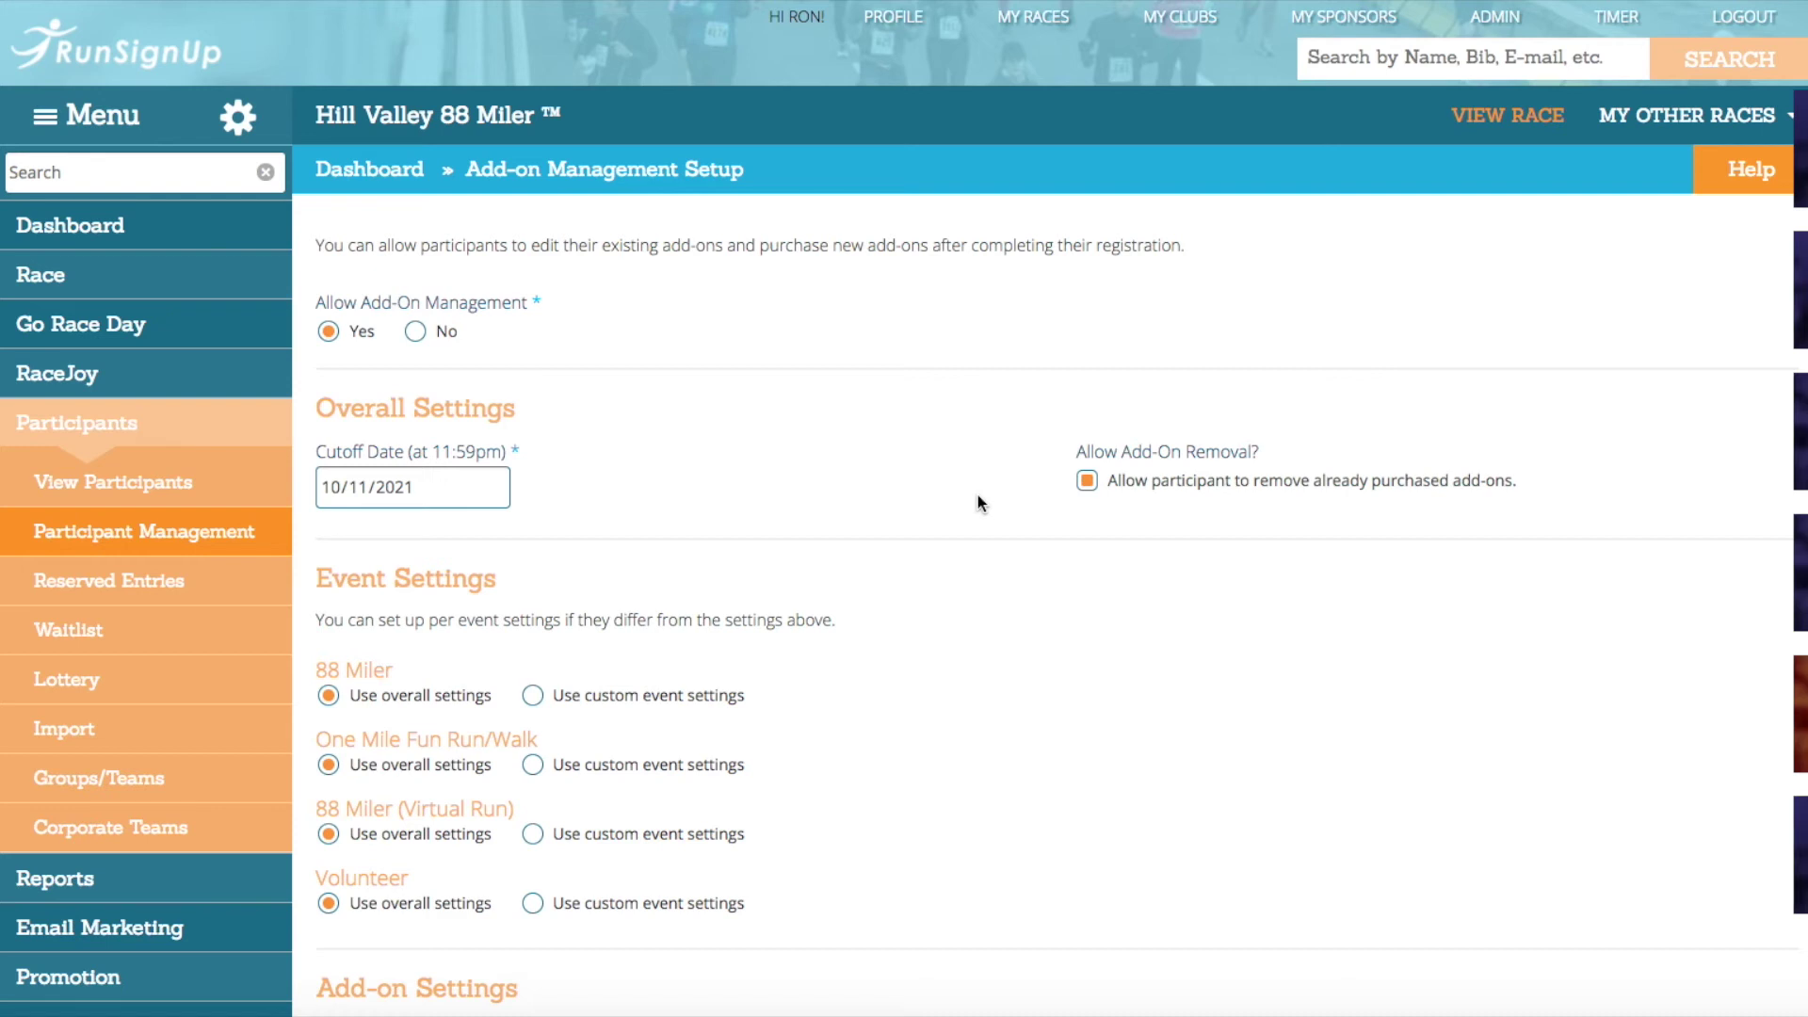
{"action": "left_click", "coordinate": [1087, 483]}
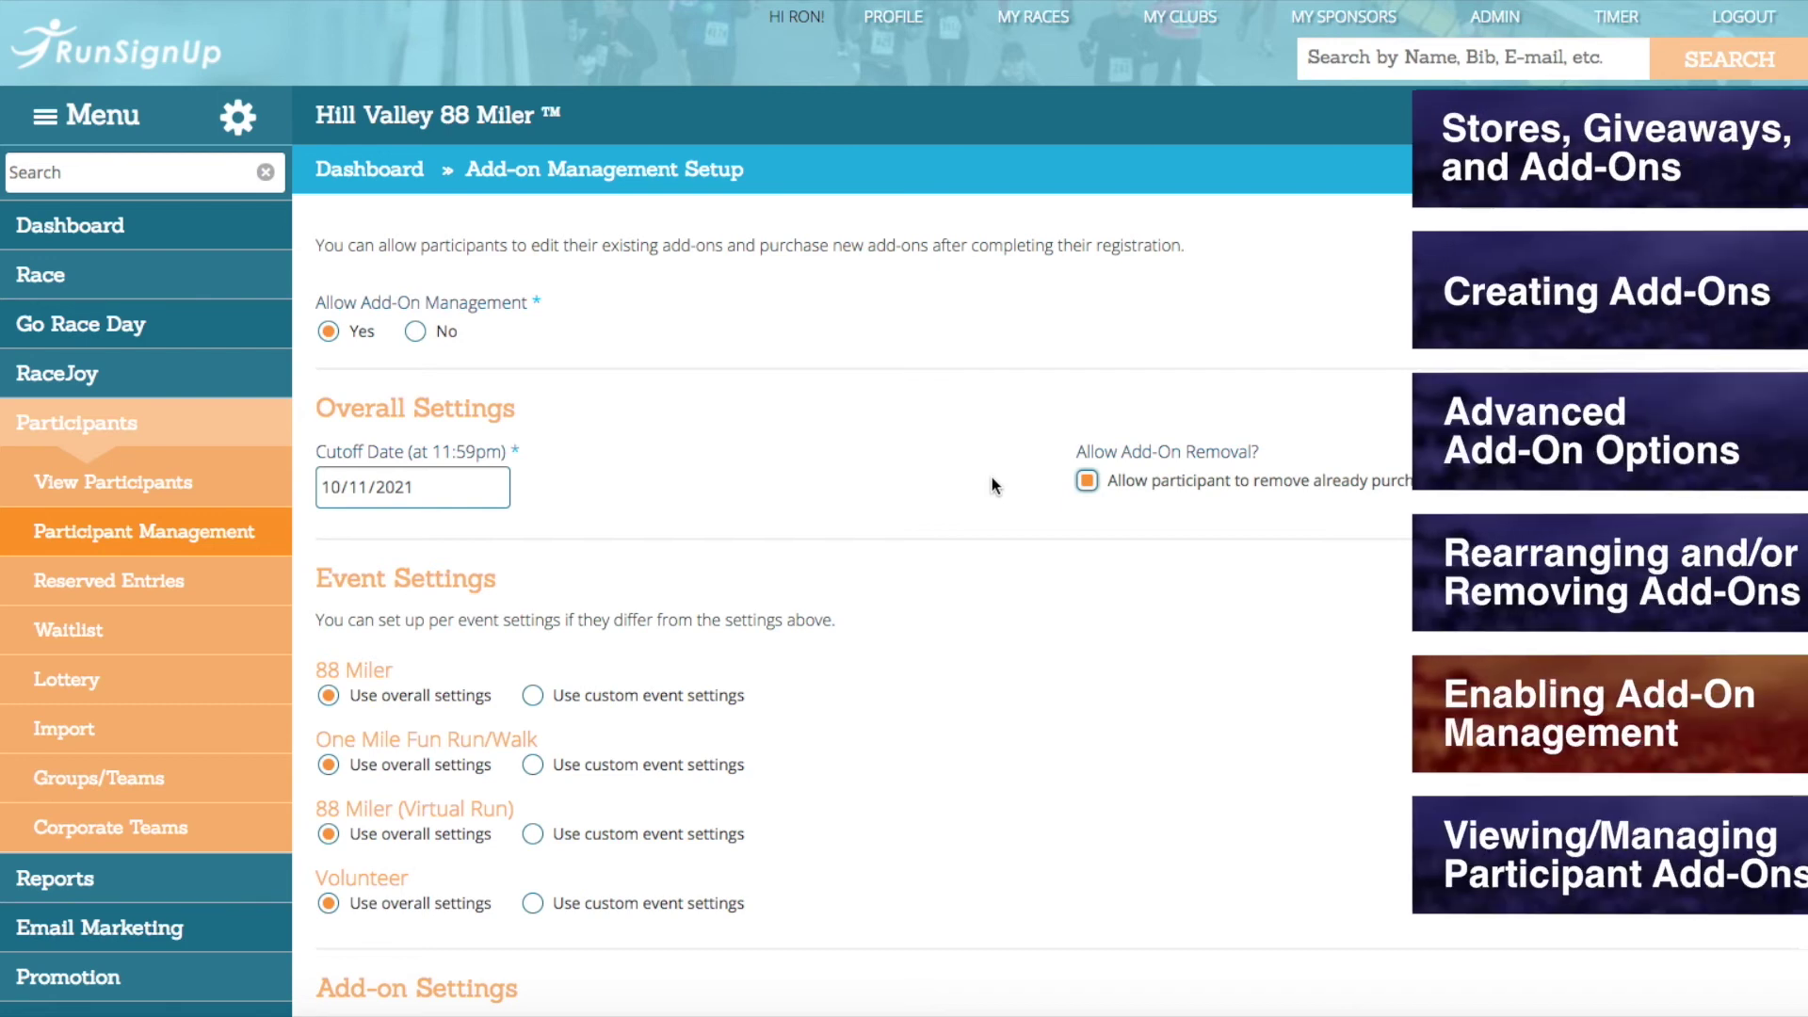
Try a custom cutoff date of 04/22/2017 for the 88 Miler event and return it to the overall settings.
{"action": "scroll", "coordinate": [992, 477], "scroll_direction": "down", "scroll_amount": 3}
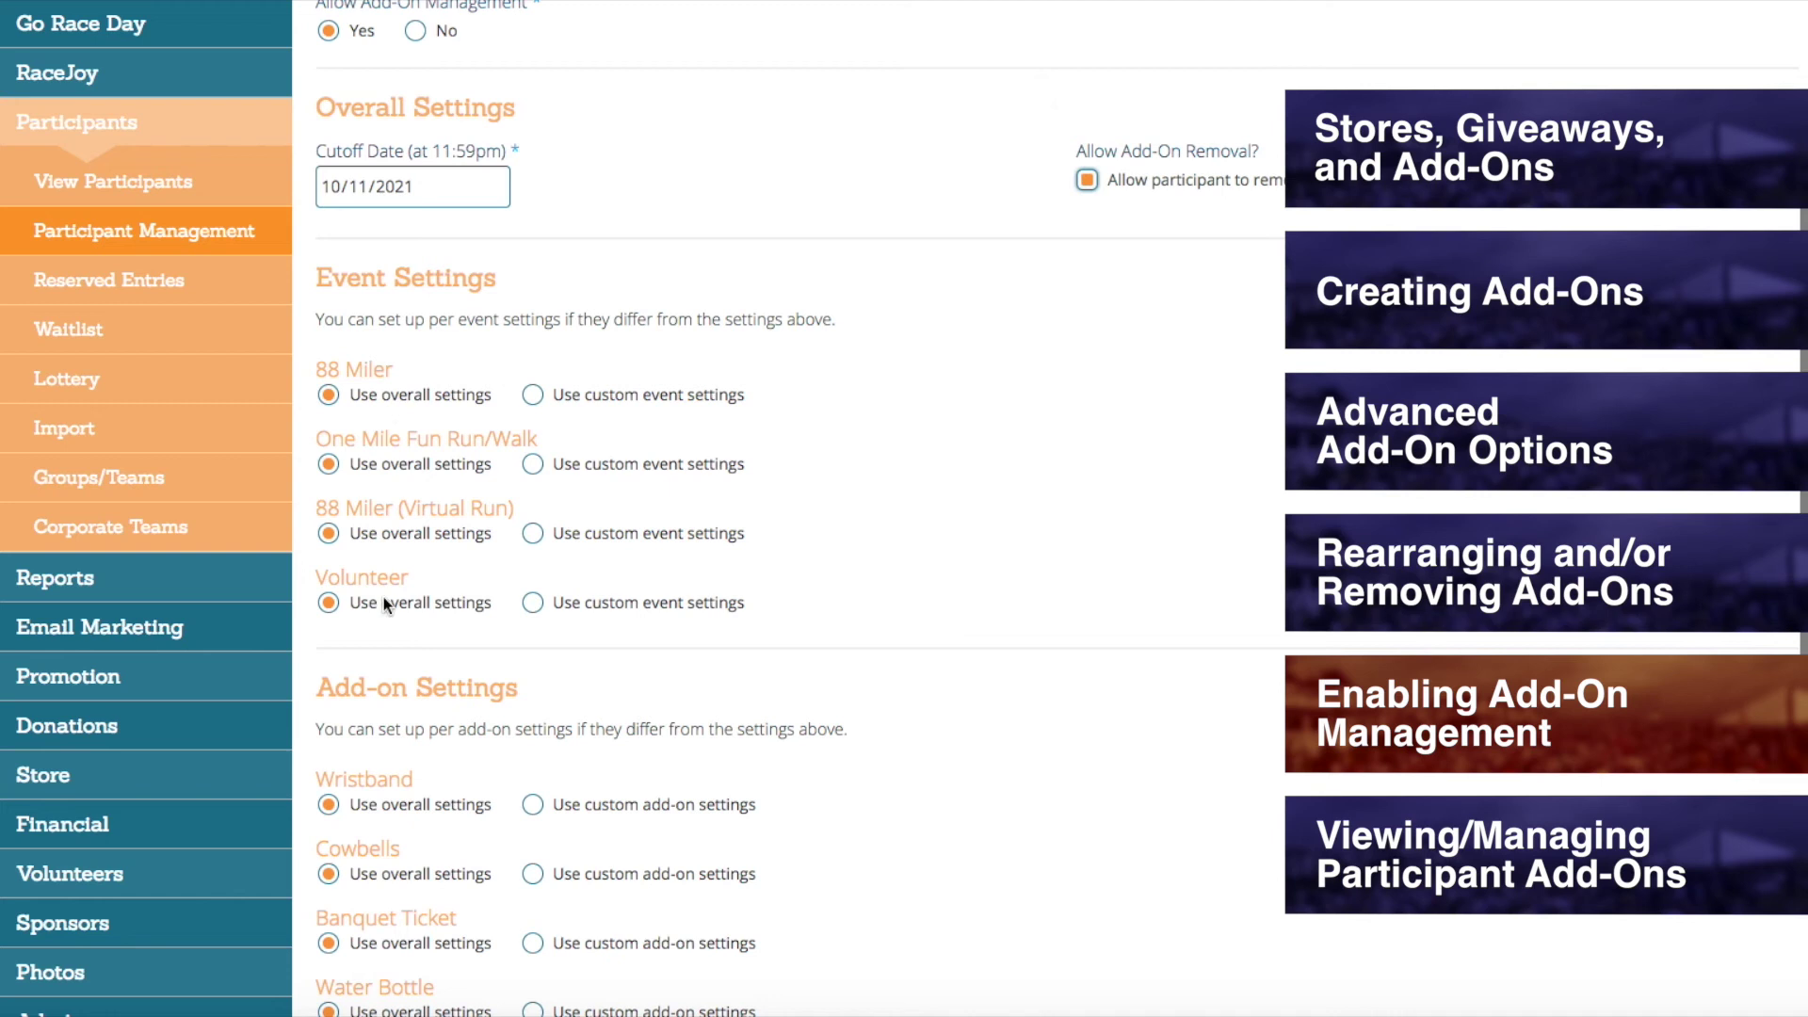
{"action": "scroll", "coordinate": [395, 364], "scroll_direction": "up", "scroll_amount": 1}
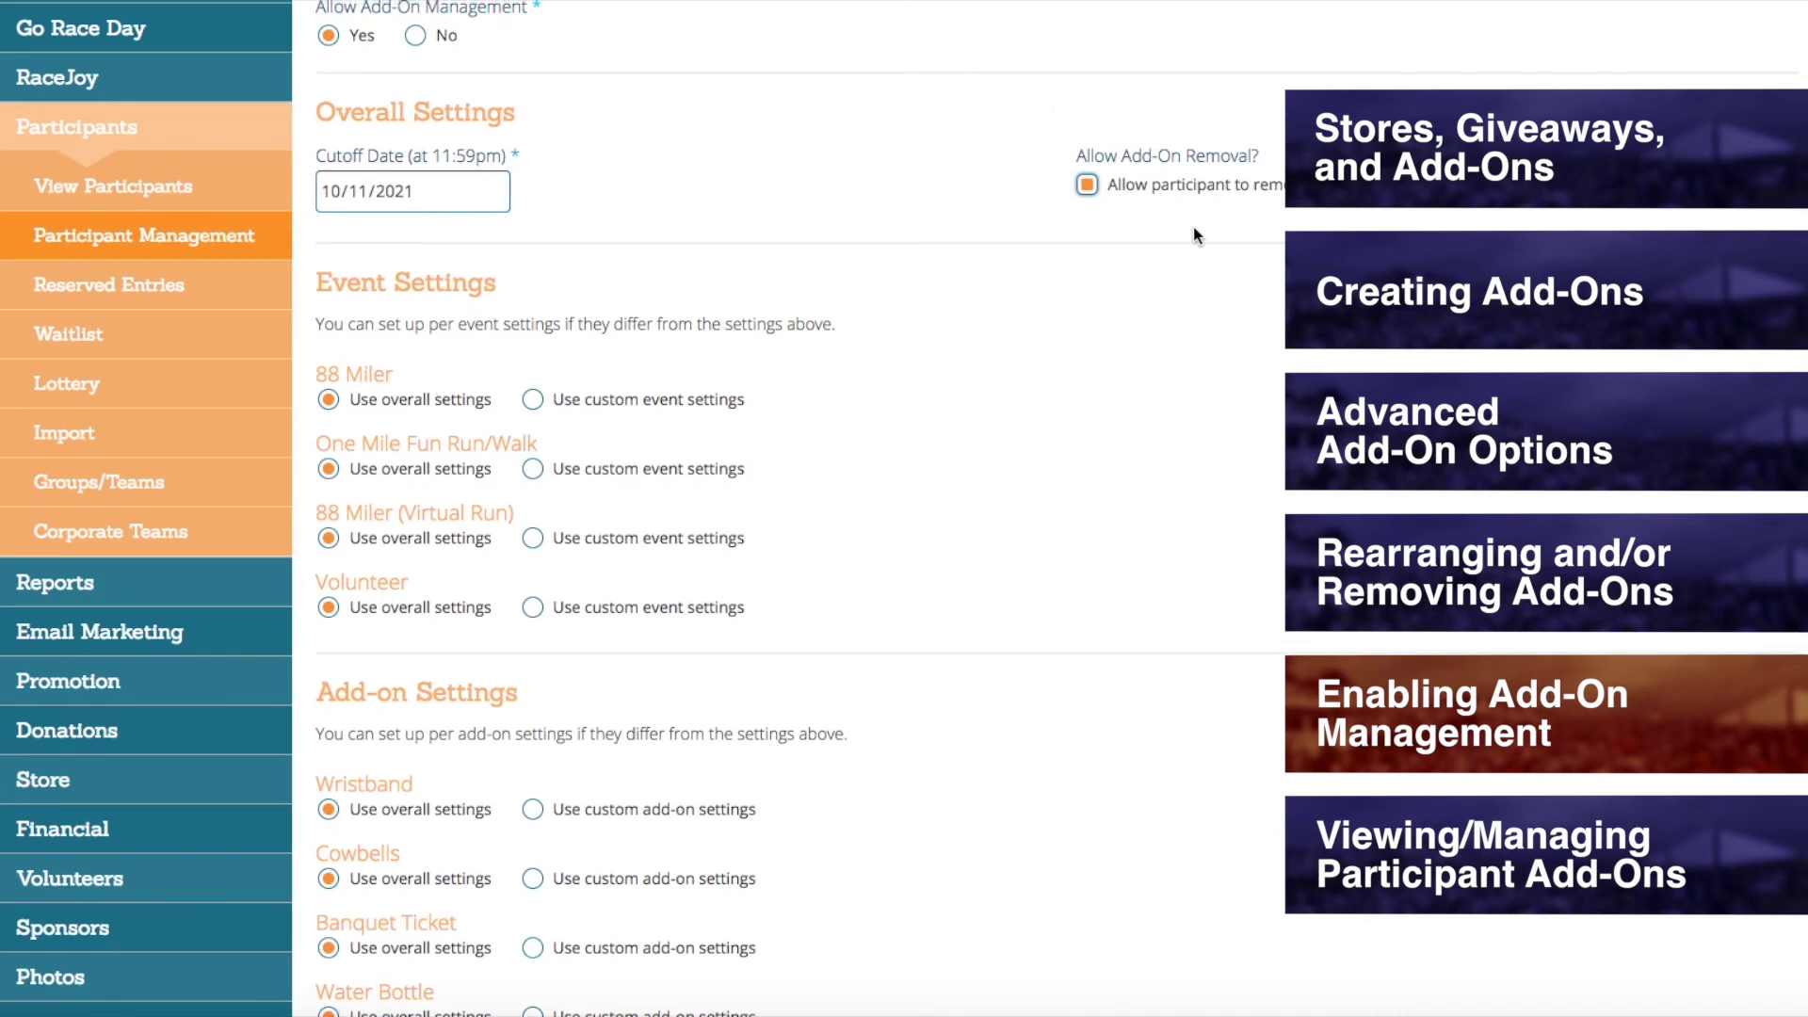
{"action": "left_click", "coordinate": [533, 399]}
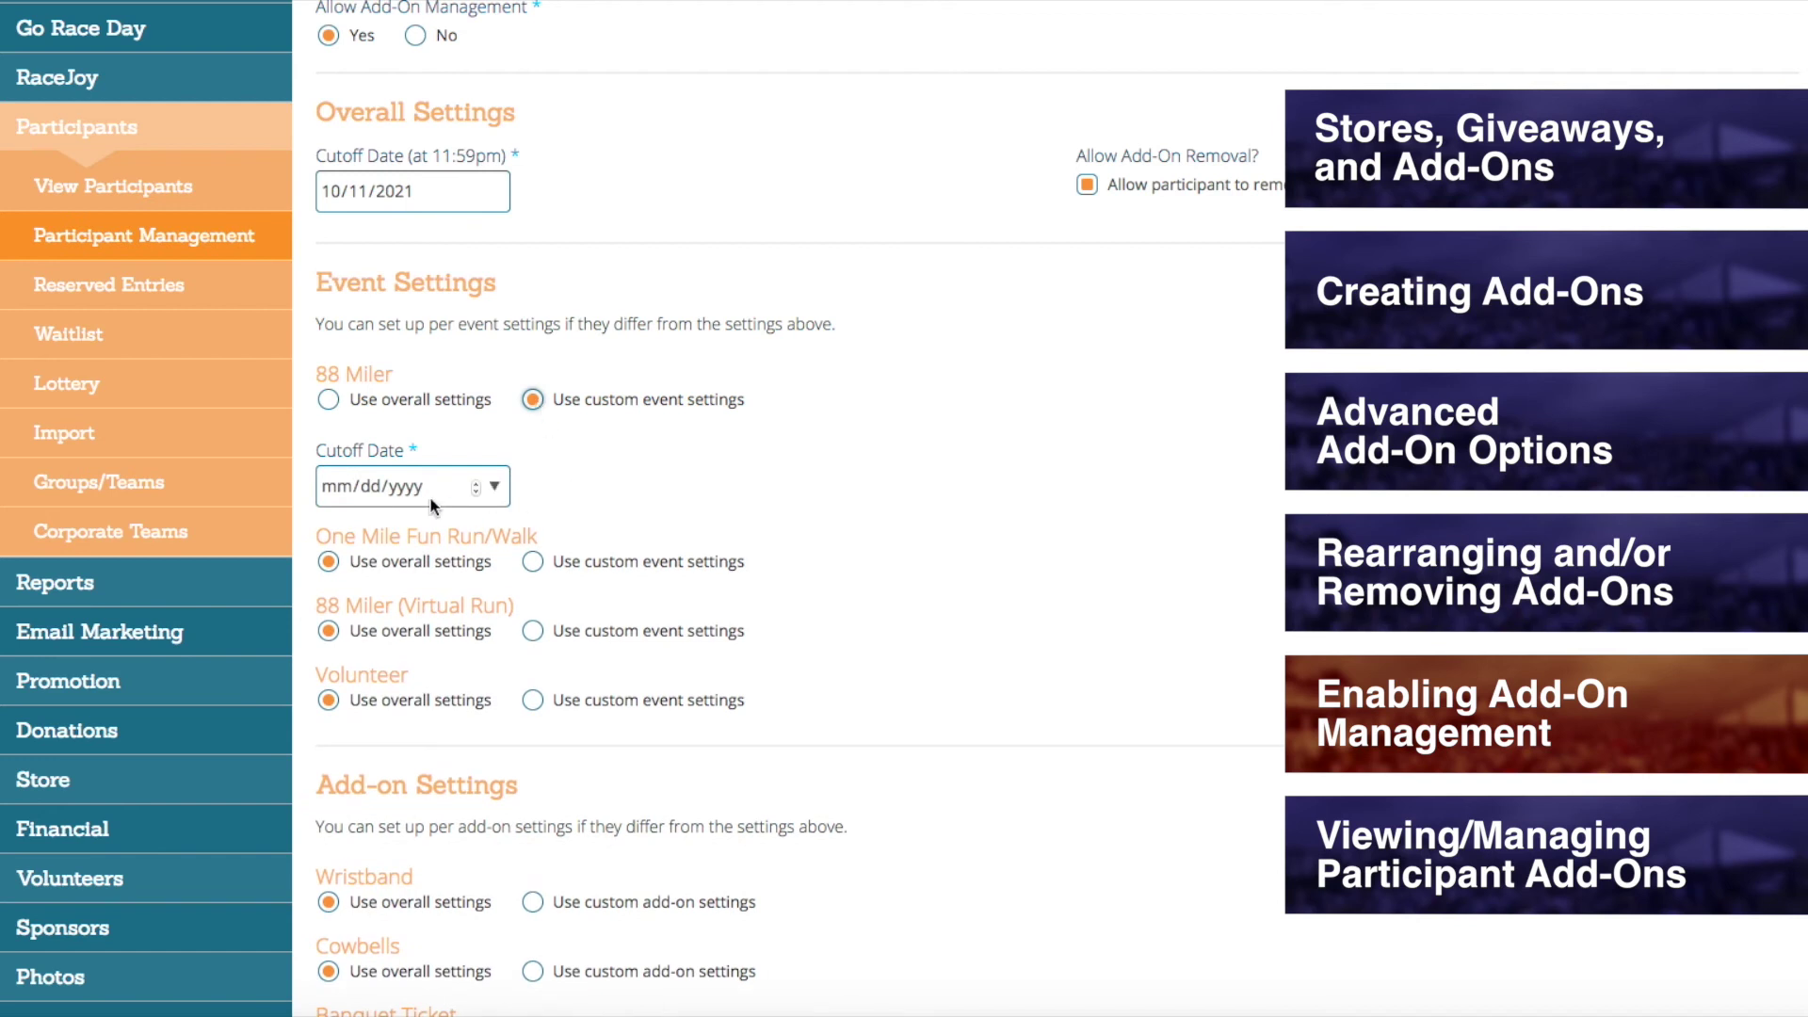
{"action": "left_click", "coordinate": [493, 486]}
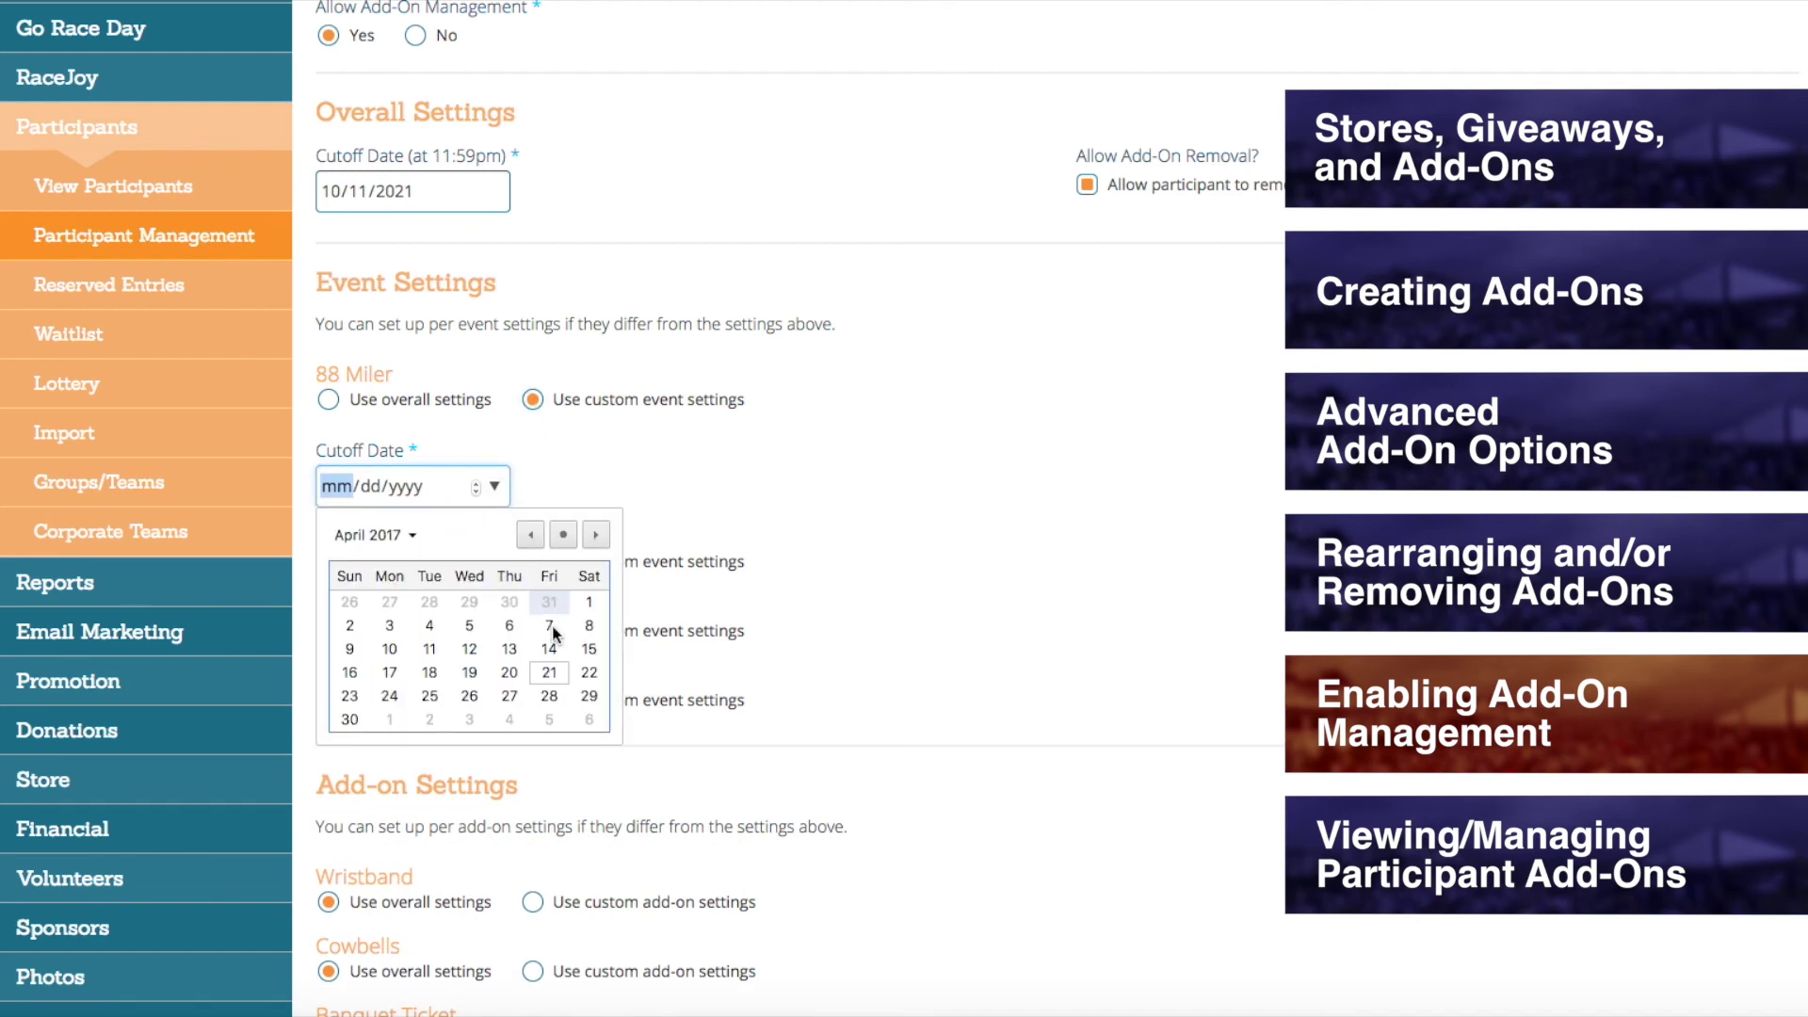
{"action": "left_click", "coordinate": [589, 672]}
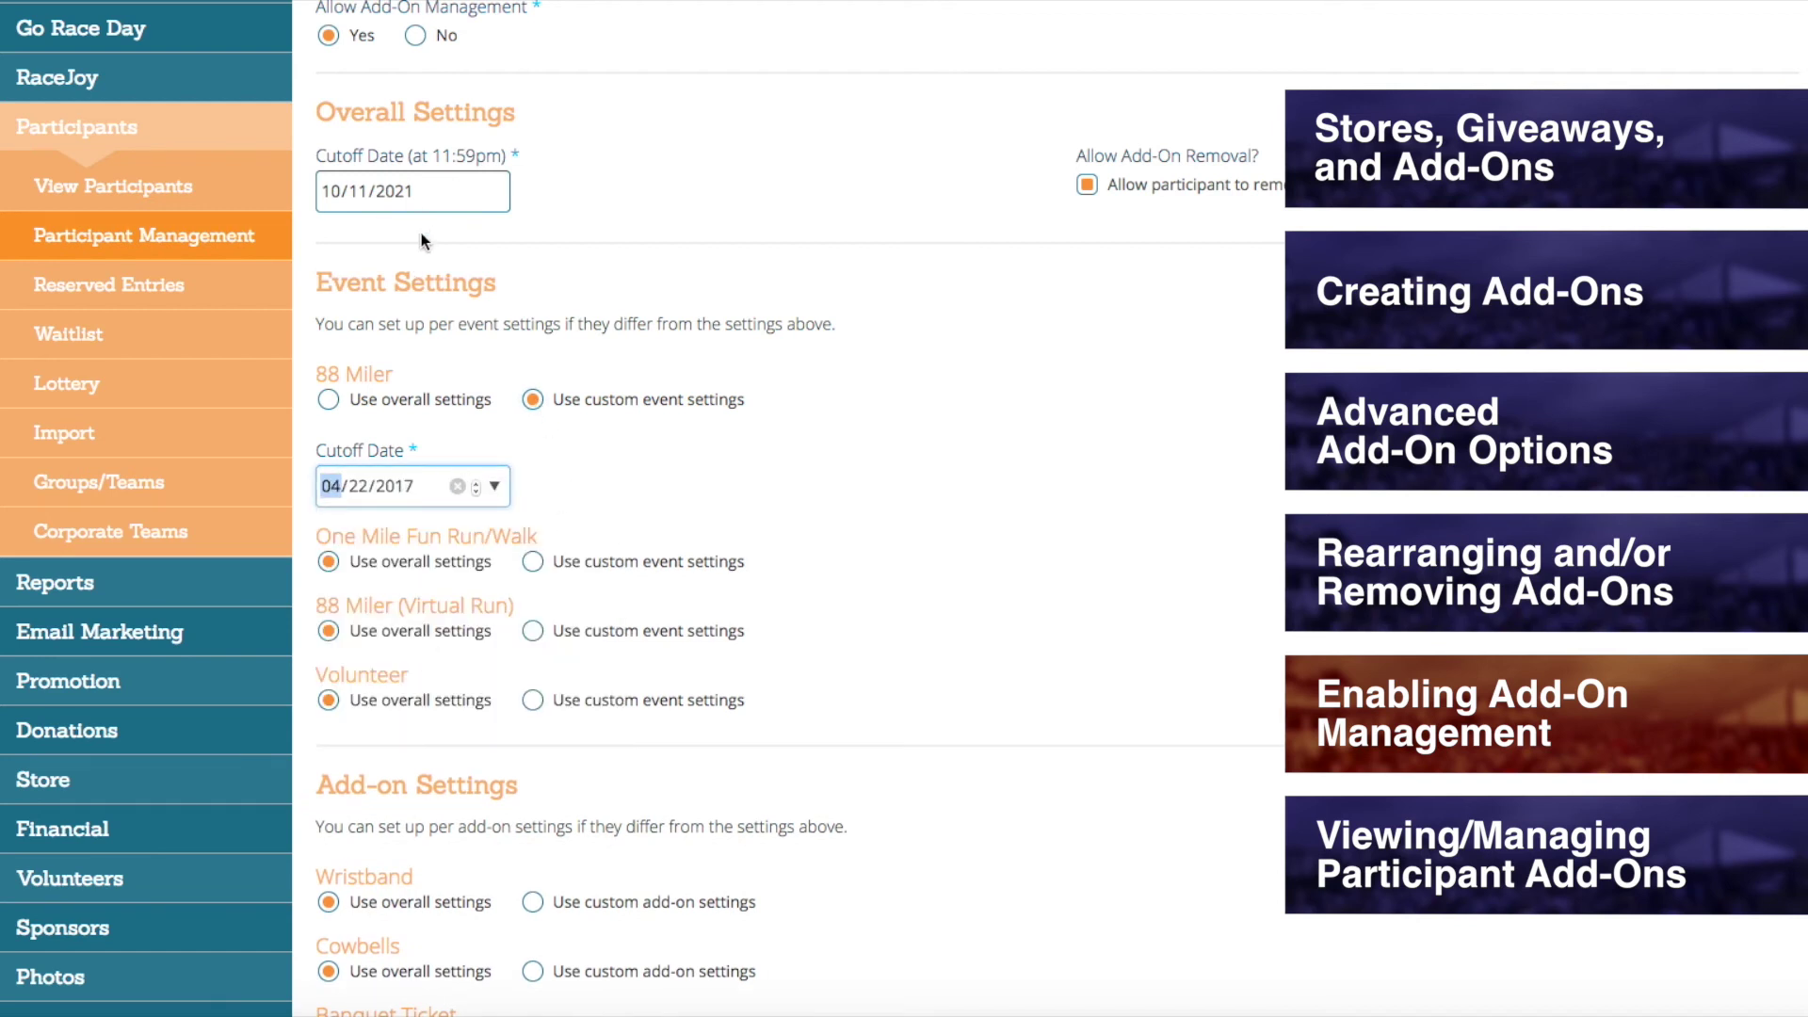
{"action": "left_click", "coordinate": [457, 486]}
{"action": "left_click", "coordinate": [420, 399]}
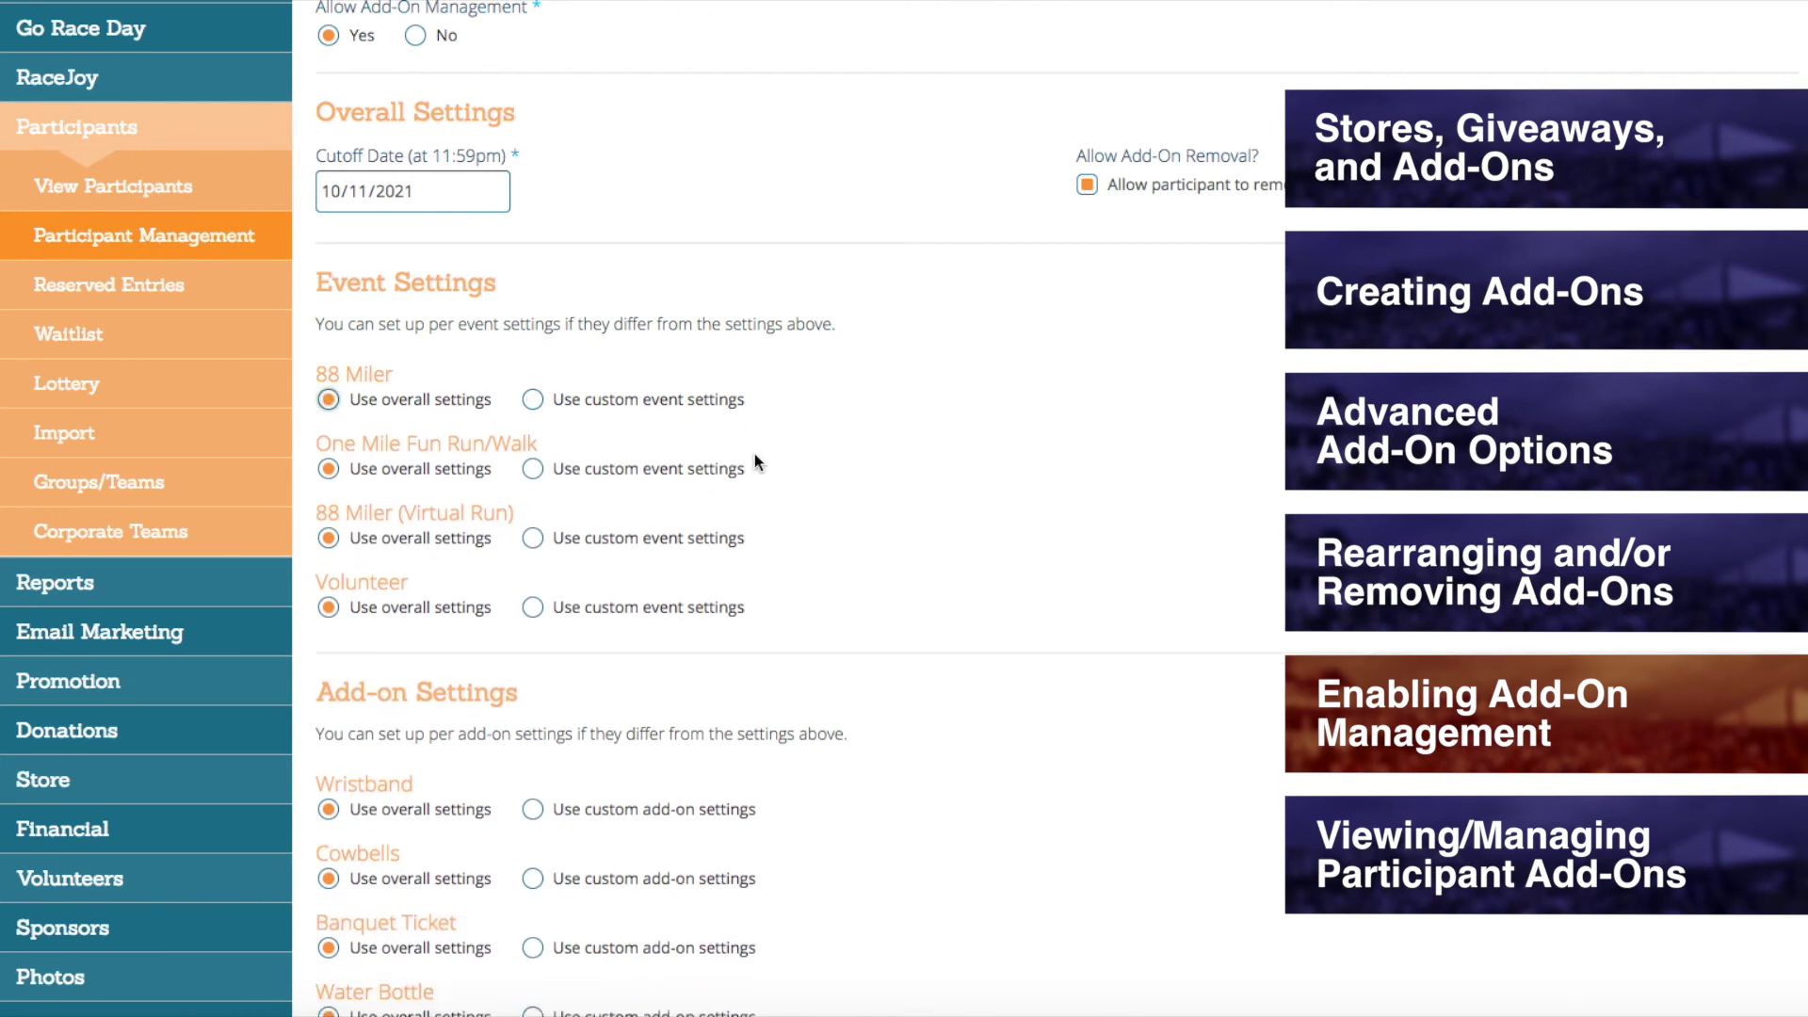
Try custom add-on settings for the Wristband, return it to the overall settings, and save the add-on management settings.
{"action": "scroll", "coordinate": [755, 454], "scroll_direction": "down", "scroll_amount": 5}
{"action": "scroll", "coordinate": [752, 471], "scroll_direction": "down", "scroll_amount": 1}
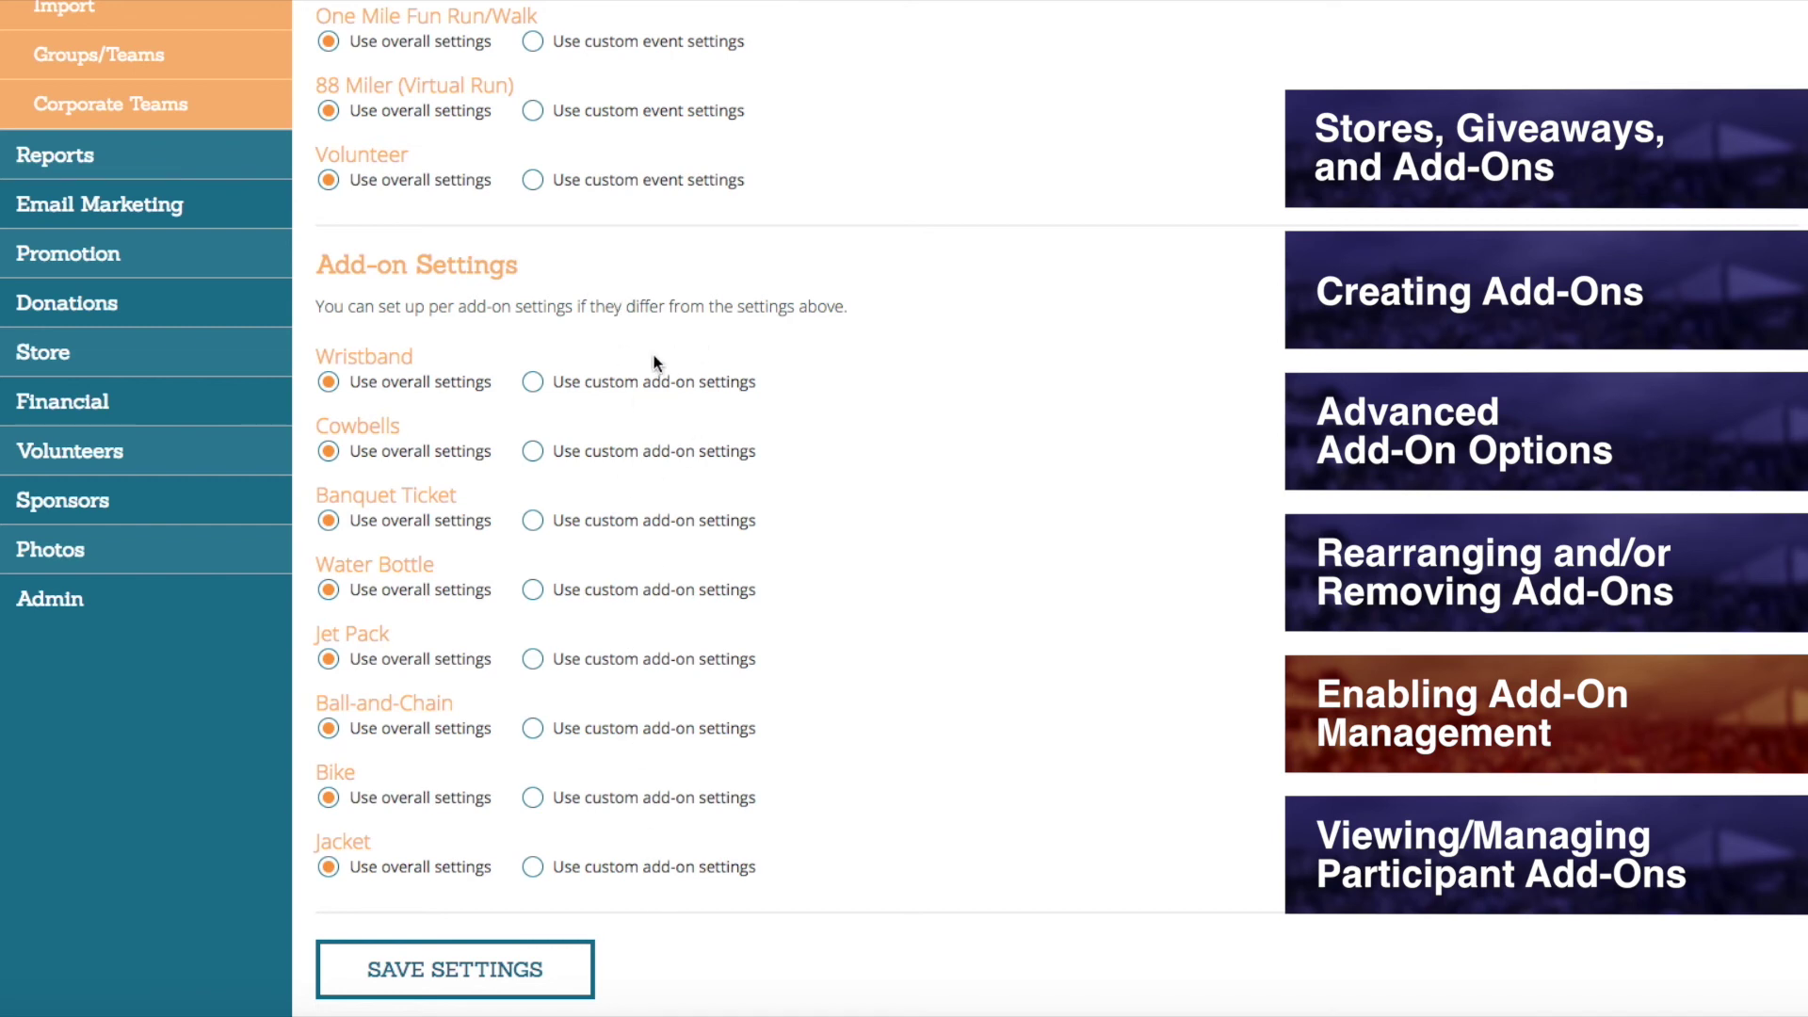
{"action": "left_click", "coordinate": [569, 379]}
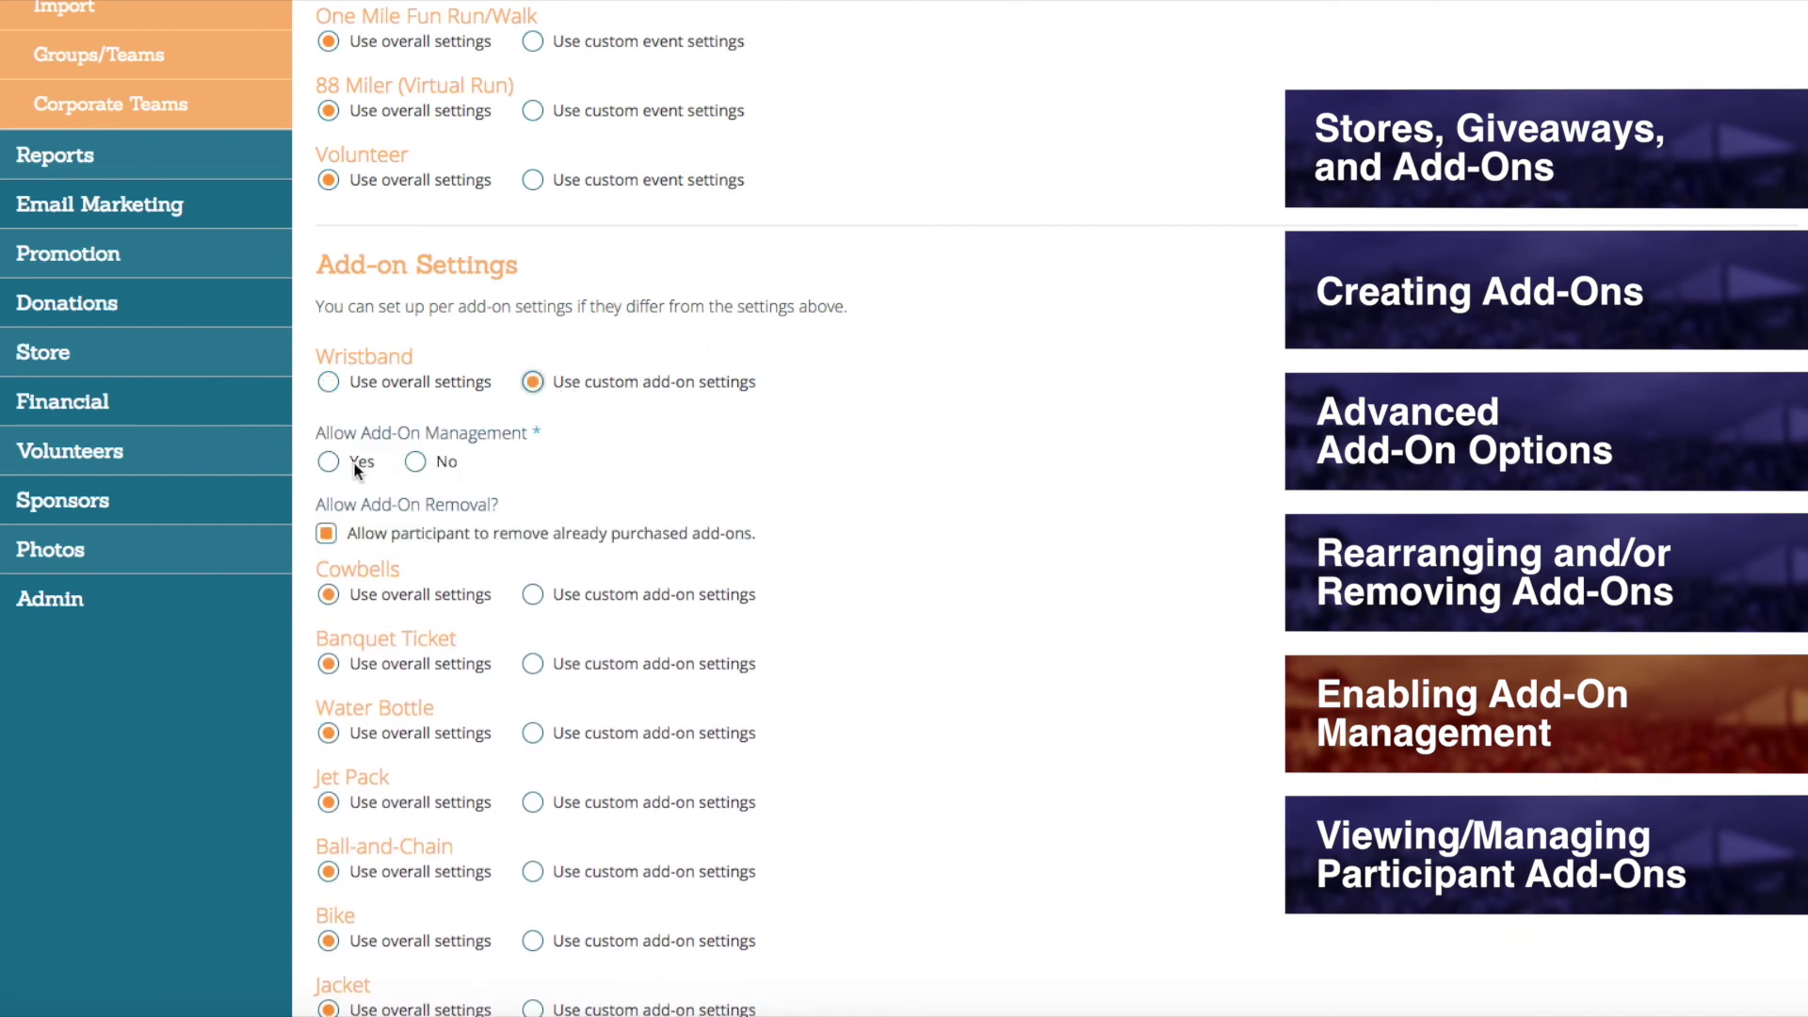
{"action": "left_click", "coordinate": [450, 381]}
{"action": "scroll", "coordinate": [471, 386], "scroll_direction": "down", "scroll_amount": 3}
{"action": "left_click", "coordinate": [537, 794]}
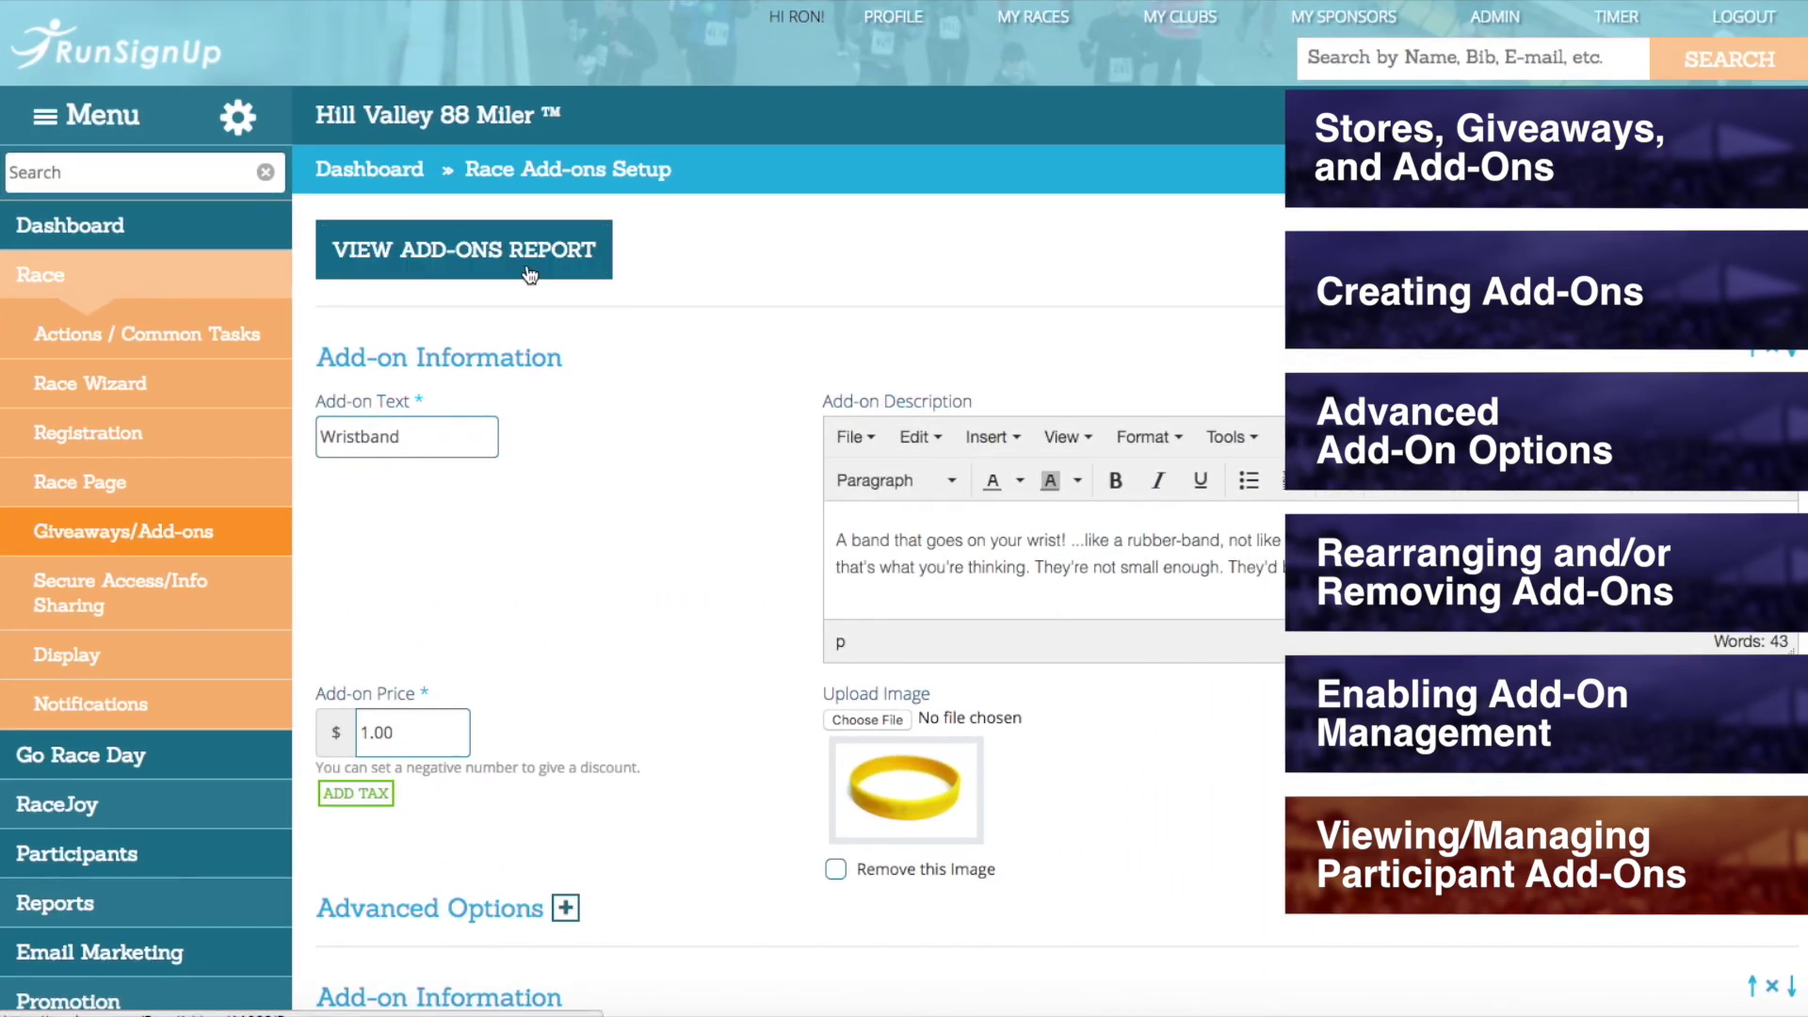
Open the add-ons report from the race add-ons setup.
{"action": "left_click", "coordinate": [529, 273]}
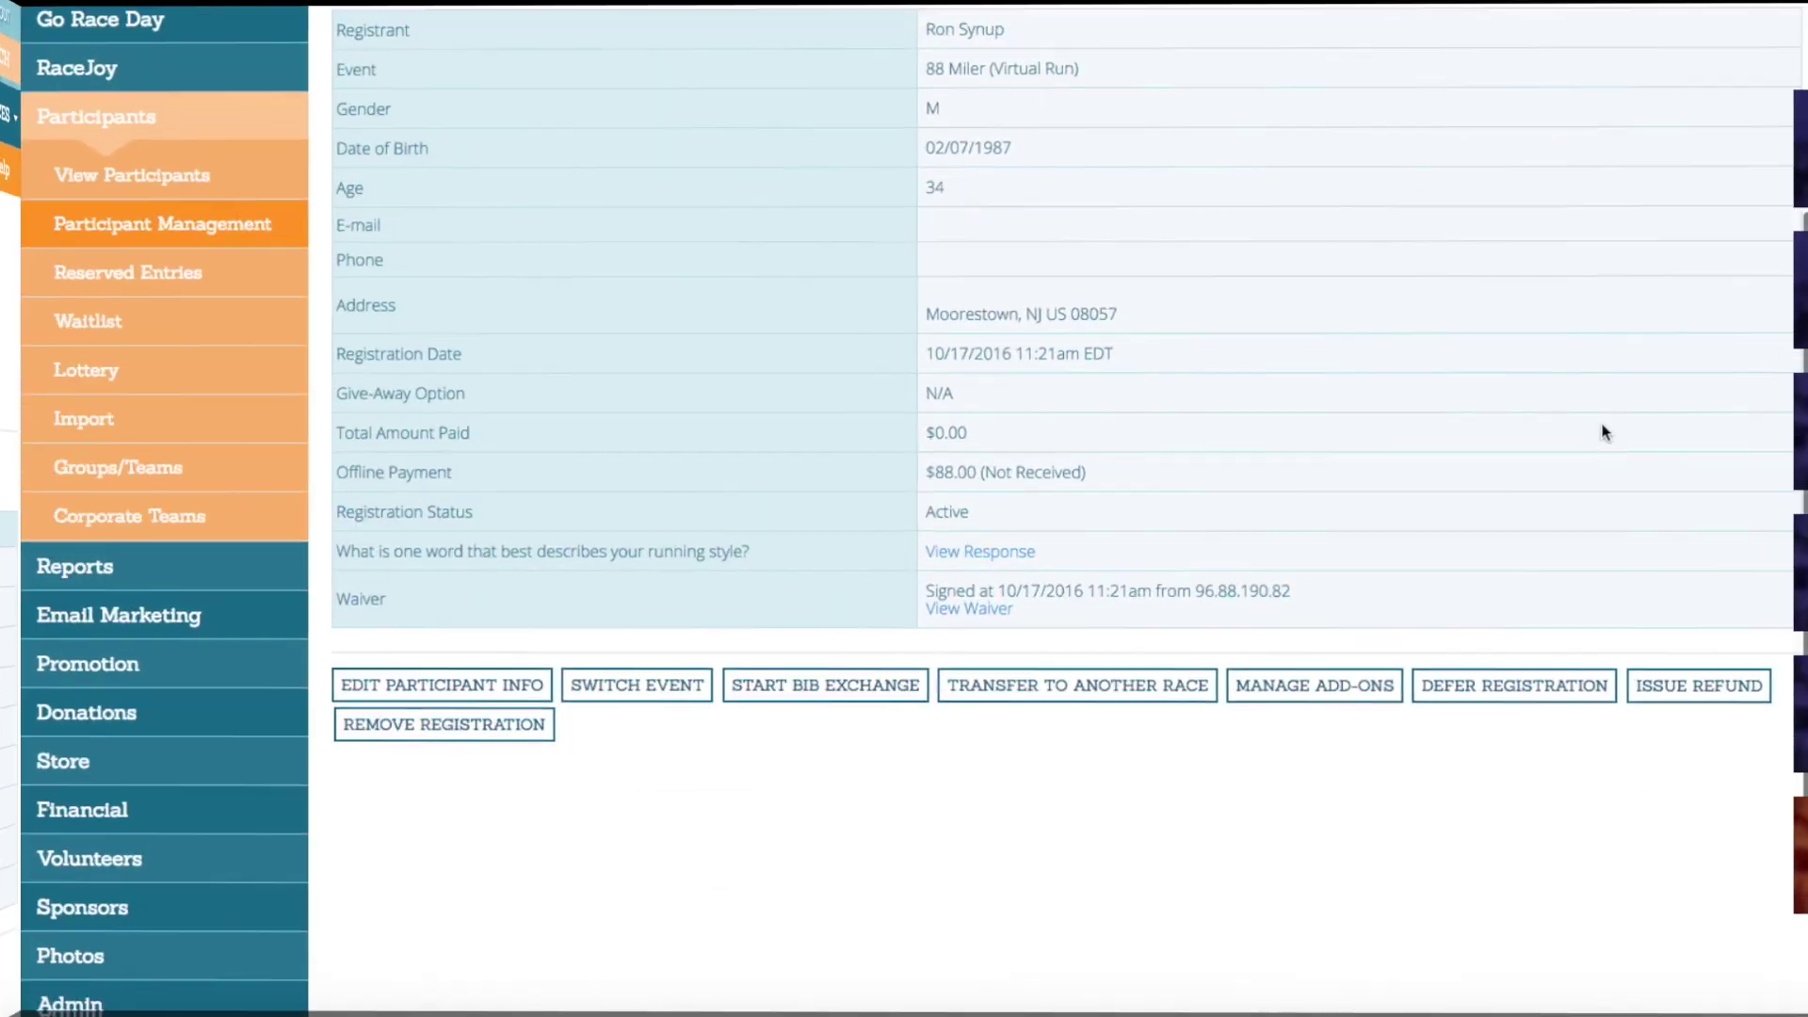
Open add-on management for the participant's 88 Miler (Virtual Run) registration and look through the add-ons offered with their quantities.
{"action": "scroll", "coordinate": [1602, 428], "scroll_direction": "down", "scroll_amount": 3}
{"action": "left_click", "coordinate": [1309, 510]}
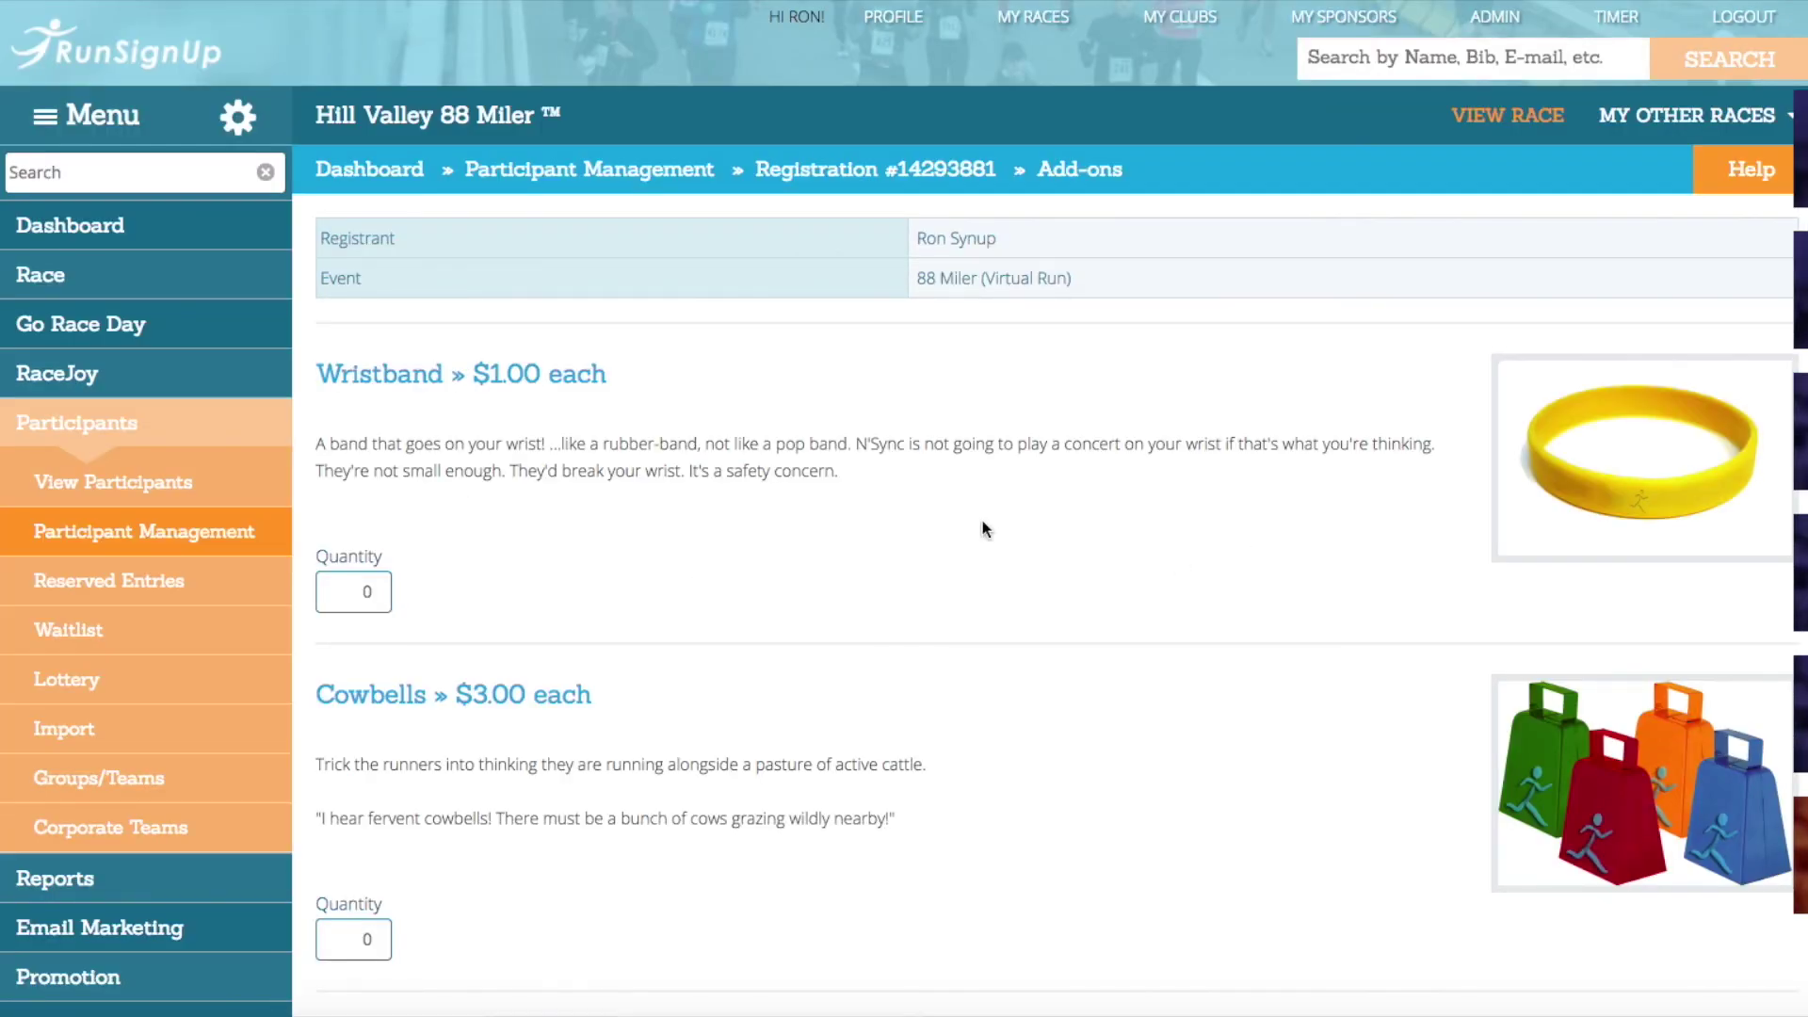
{"action": "scroll", "coordinate": [1164, 523], "scroll_direction": "down", "scroll_amount": 15}
{"action": "scroll", "coordinate": [1164, 523], "scroll_direction": "down", "scroll_amount": 5}
{"action": "scroll", "coordinate": [1165, 524], "scroll_direction": "up", "scroll_amount": 20}
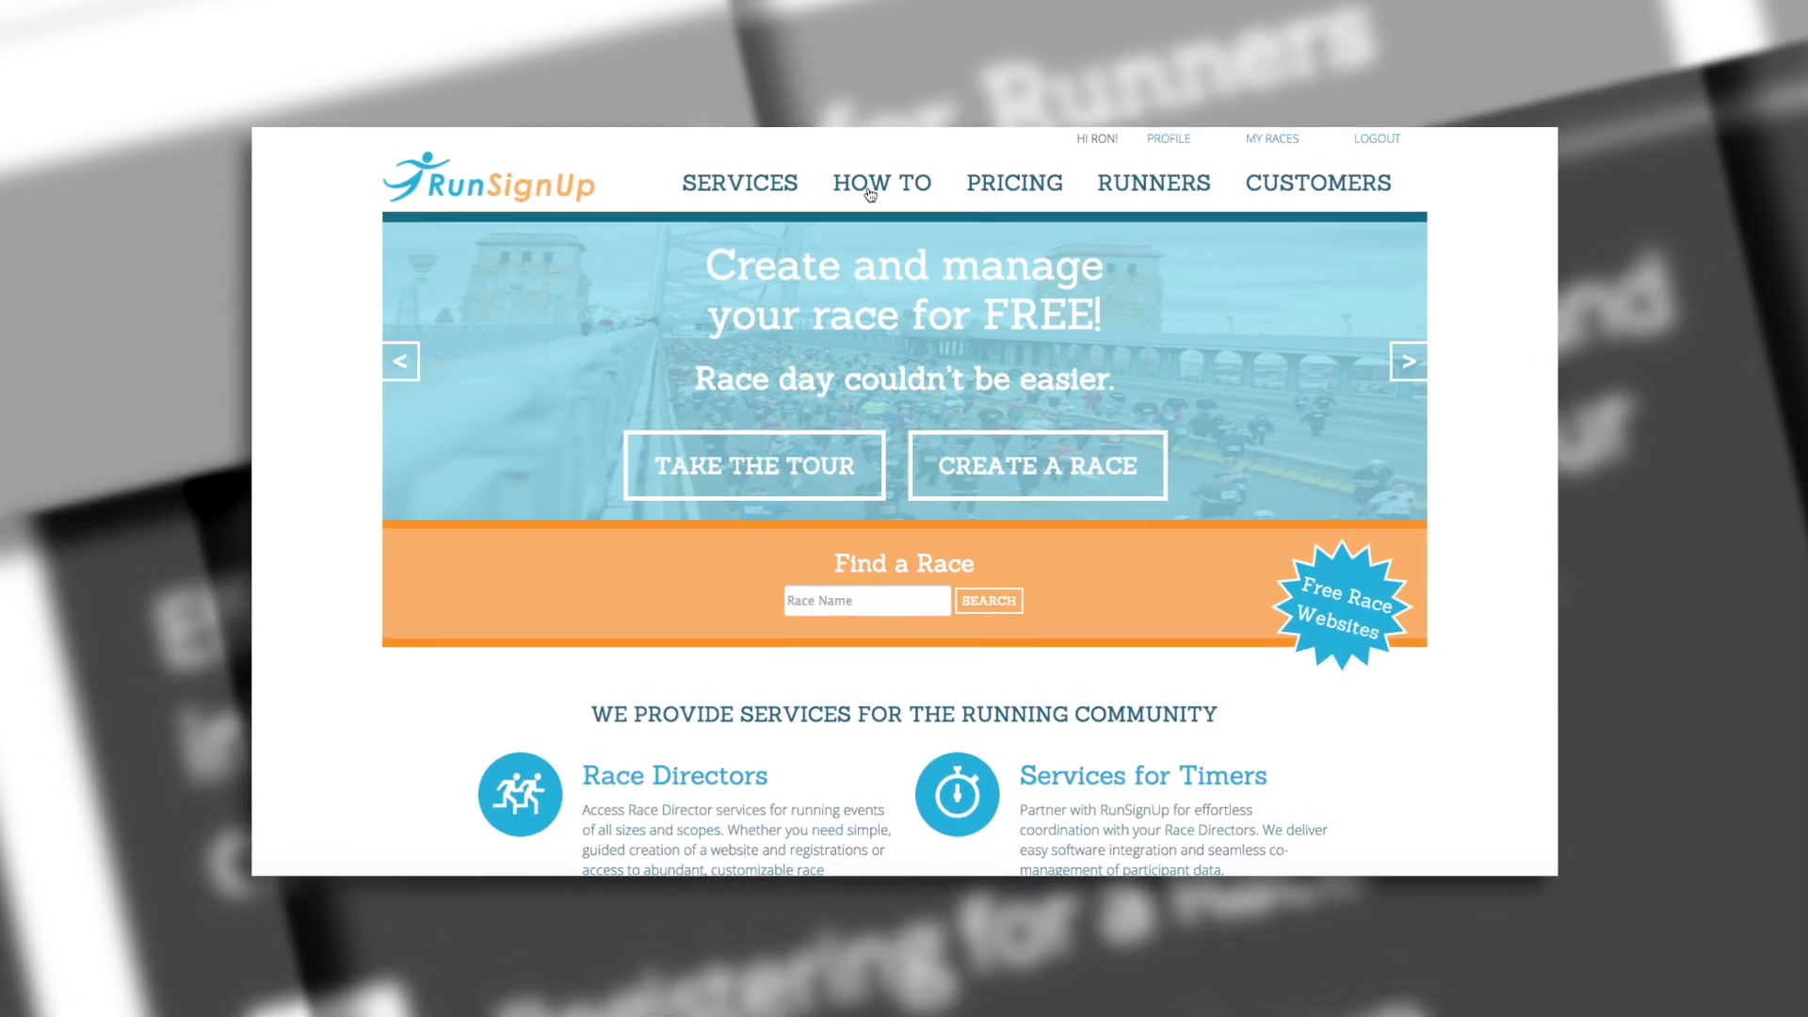
Open the How To tutorials page from the RunSignUp home page.
{"action": "left_click", "coordinate": [870, 189]}
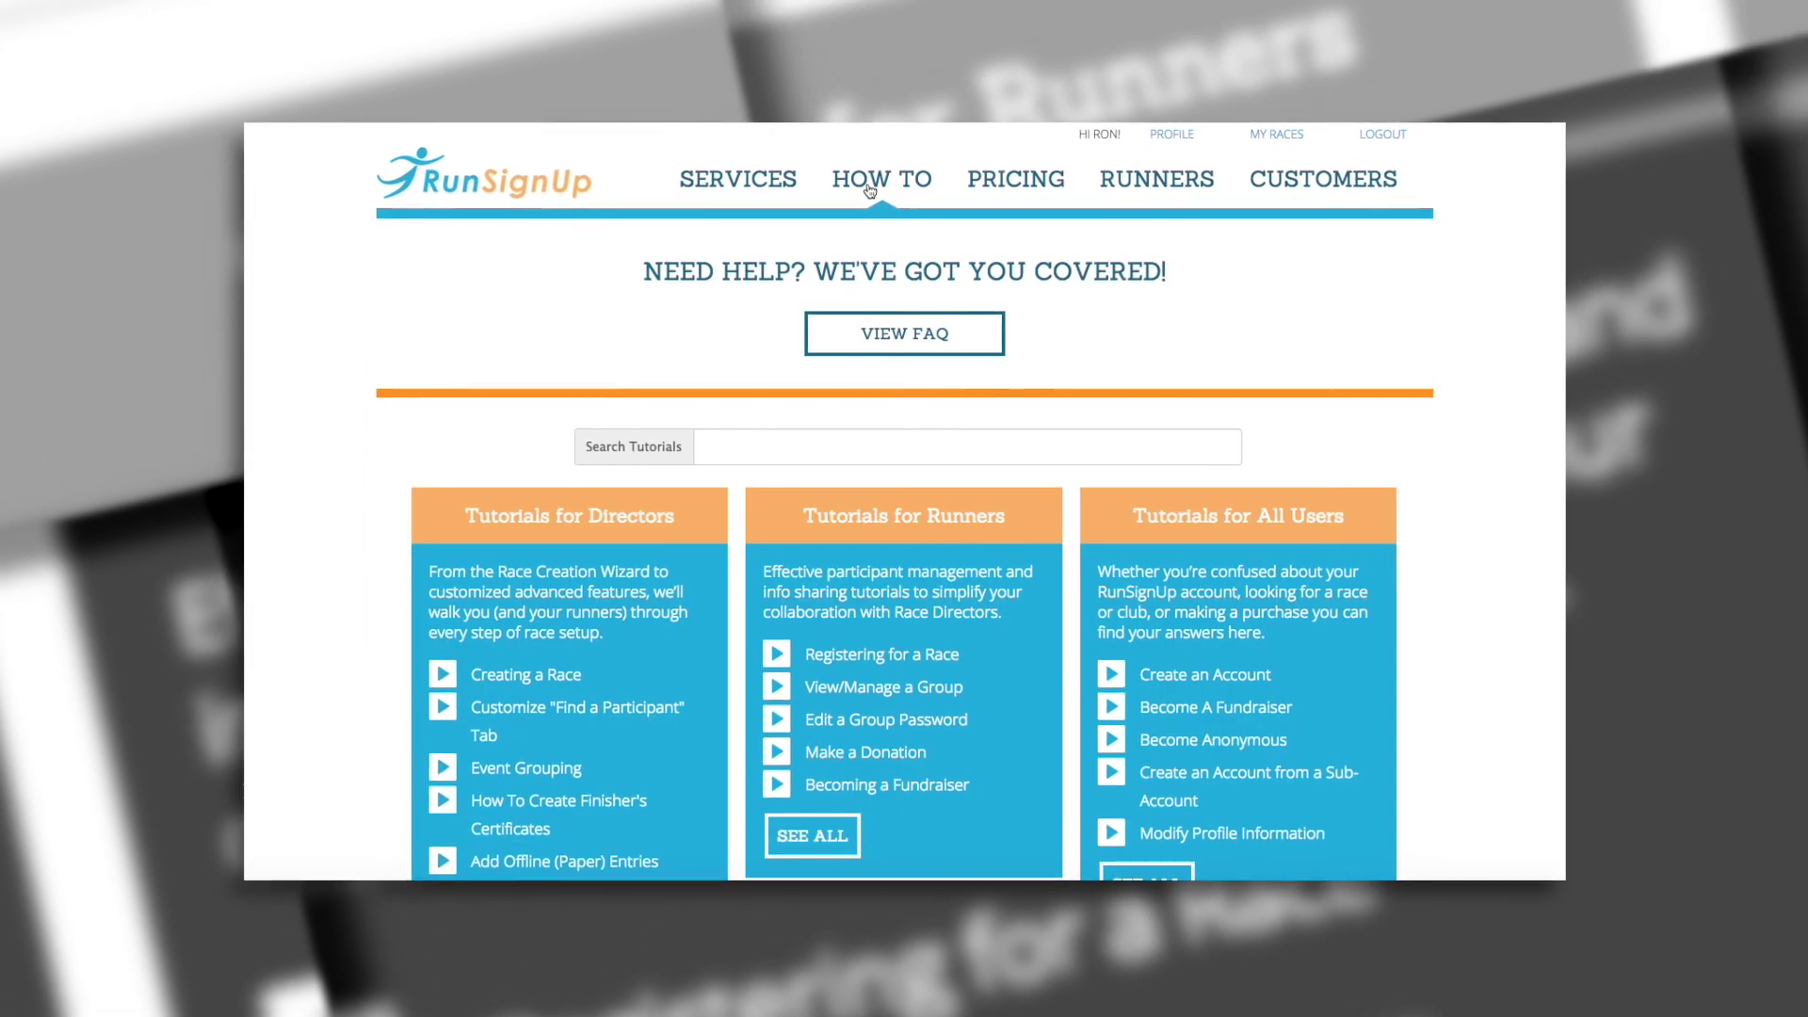